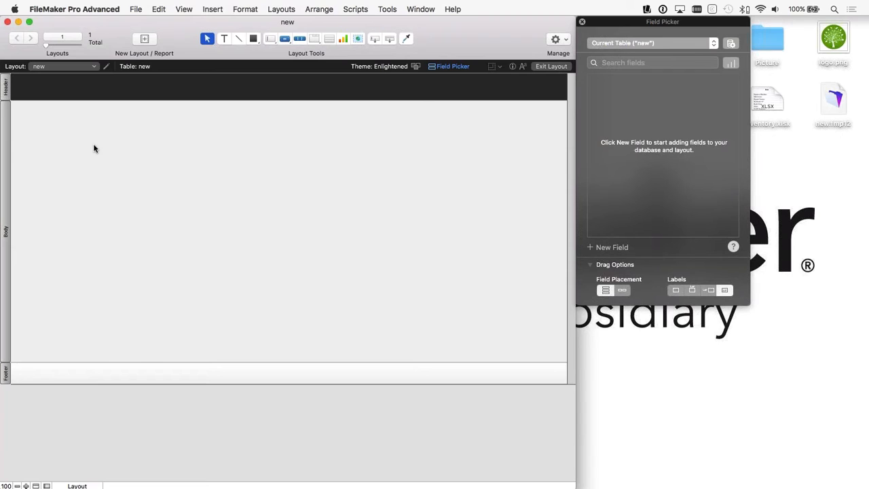
Step: Review the tables, fields and relationships graph in the empty new database's definition, closing it without changes
click(136, 9)
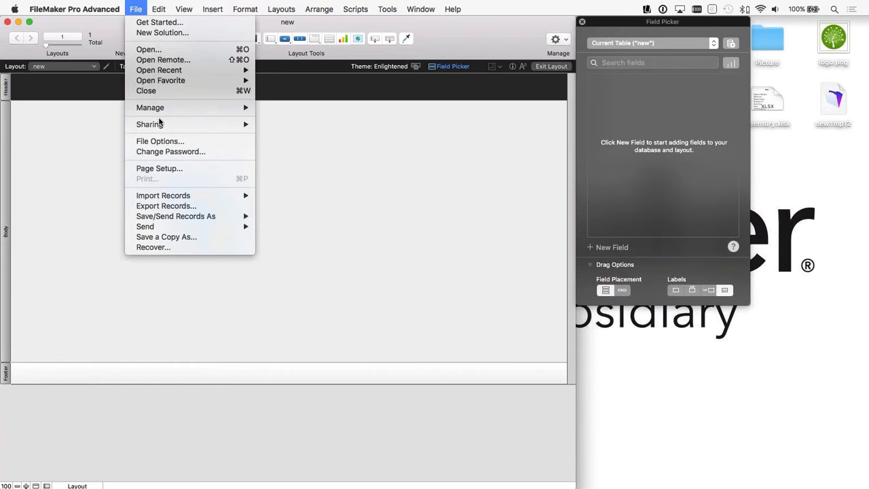
click(115, 124)
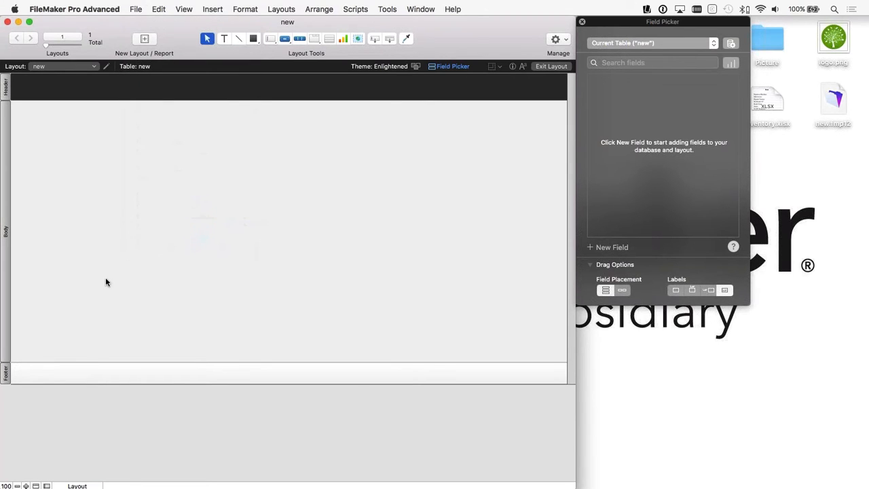
click(136, 9)
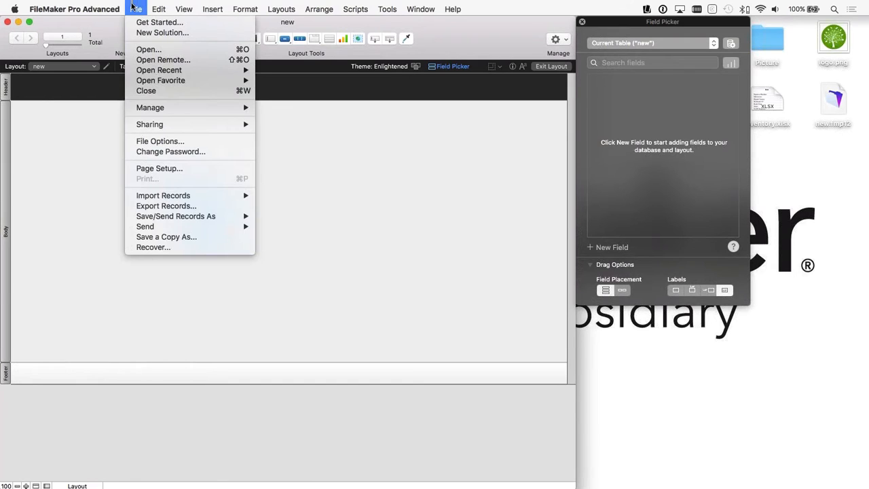
mouse_move(163, 109)
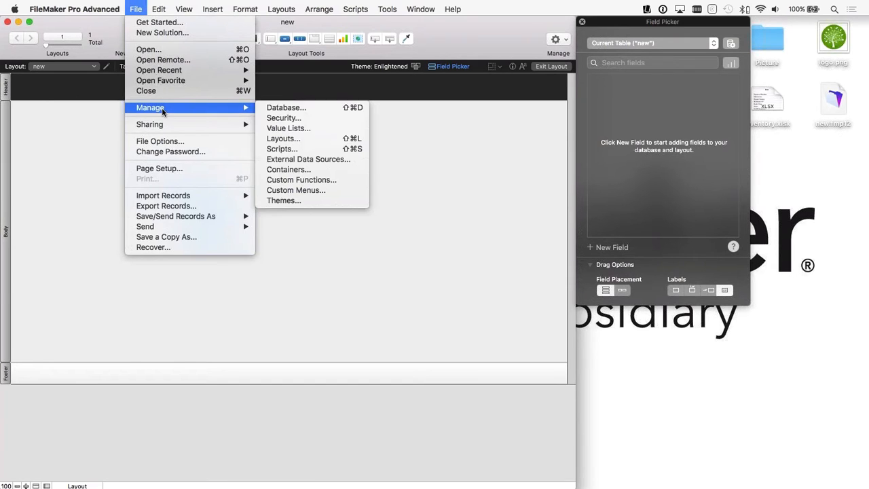
click(296, 107)
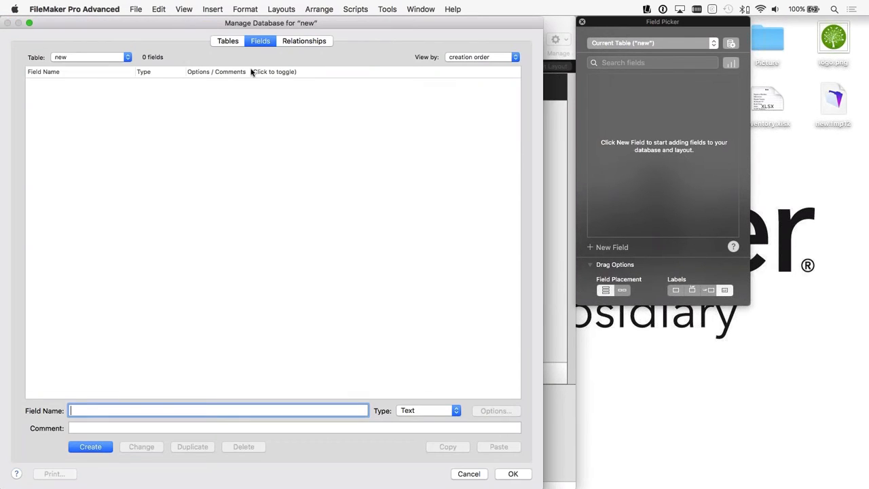
click(235, 43)
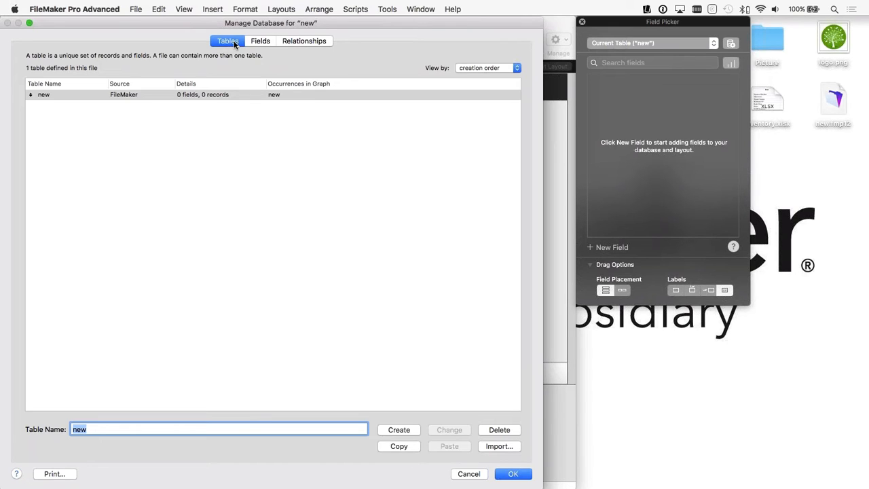
click(259, 41)
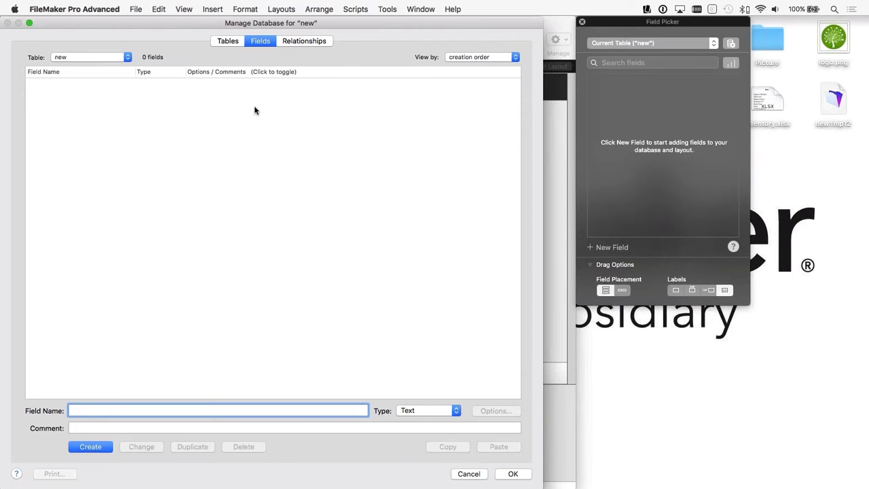
click(306, 41)
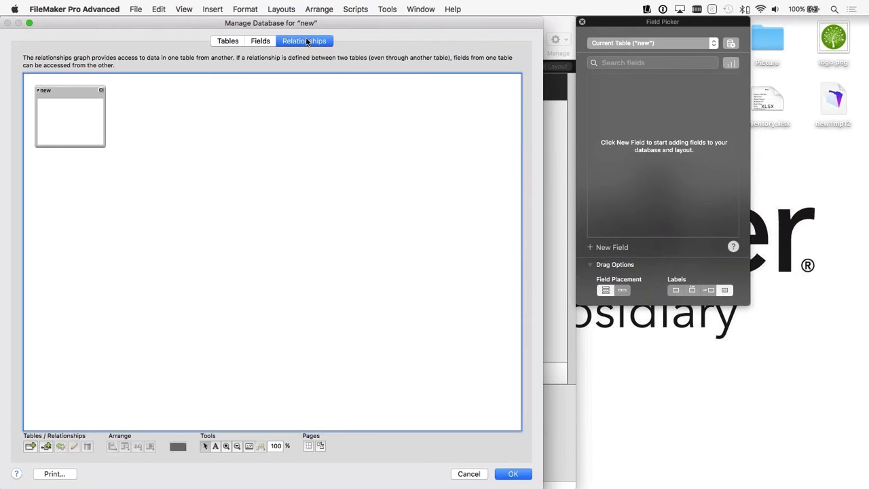
click(476, 475)
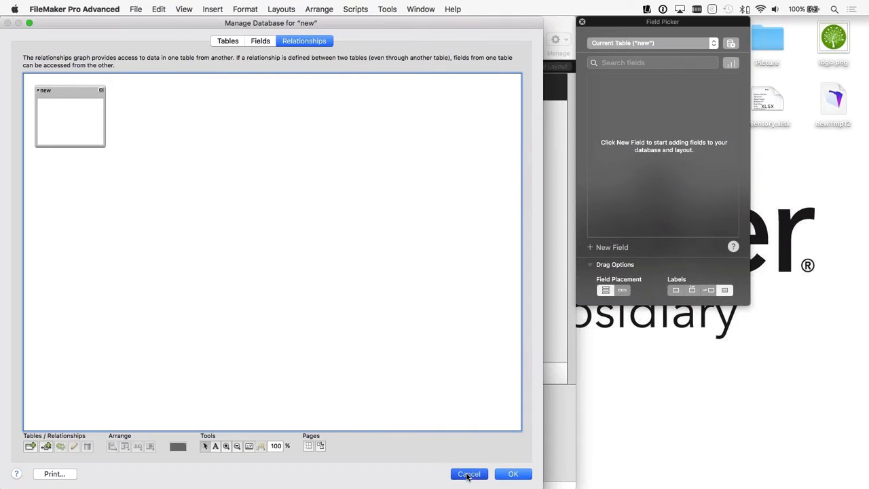
click(234, 119)
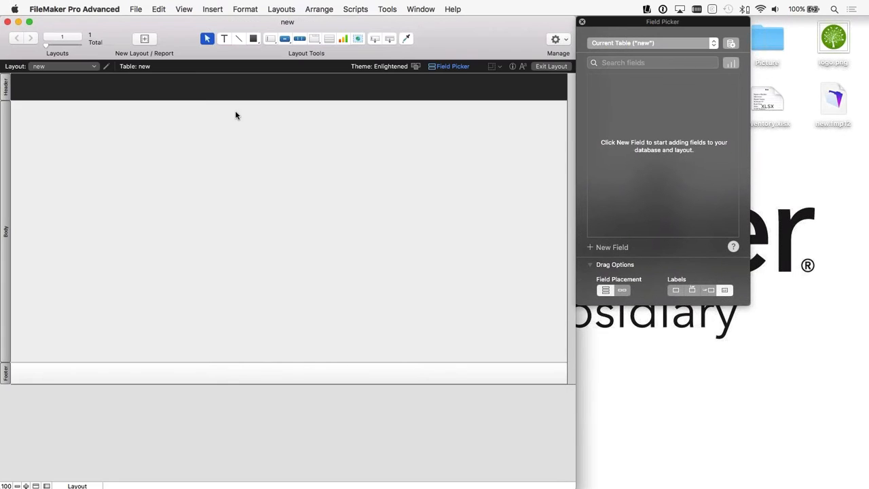
Step: Create a script containing a Go to Layout step that targets the original layout
click(356, 9)
click(383, 22)
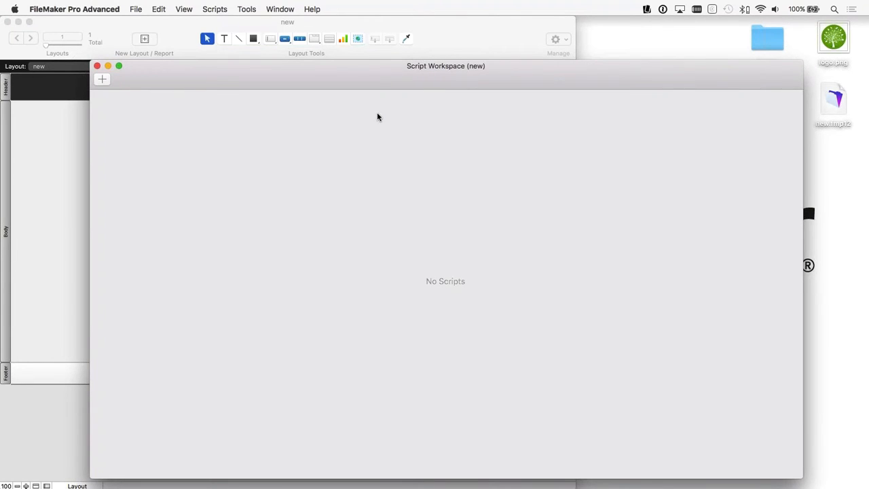
click(102, 79)
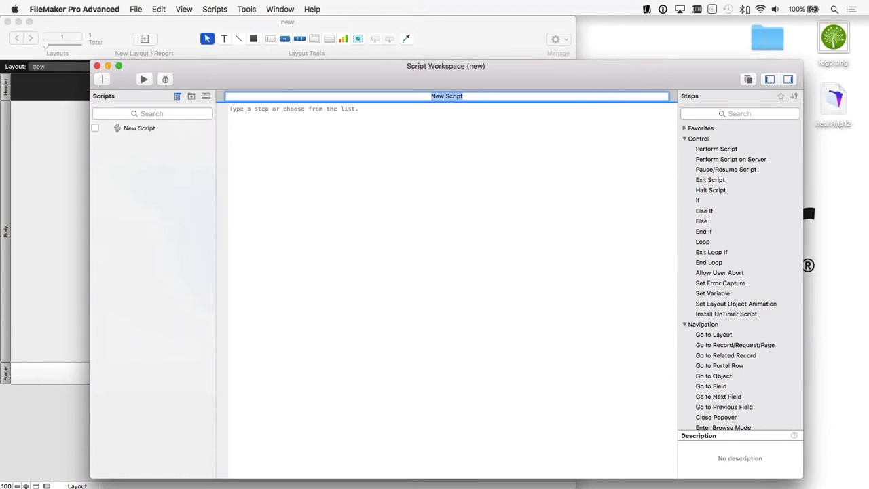
click(301, 121)
text(go)
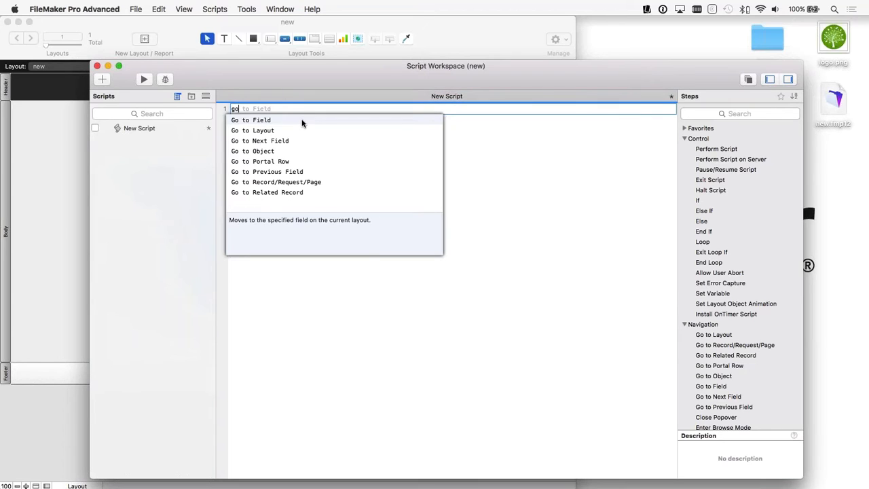
key(Down)
key(Return)
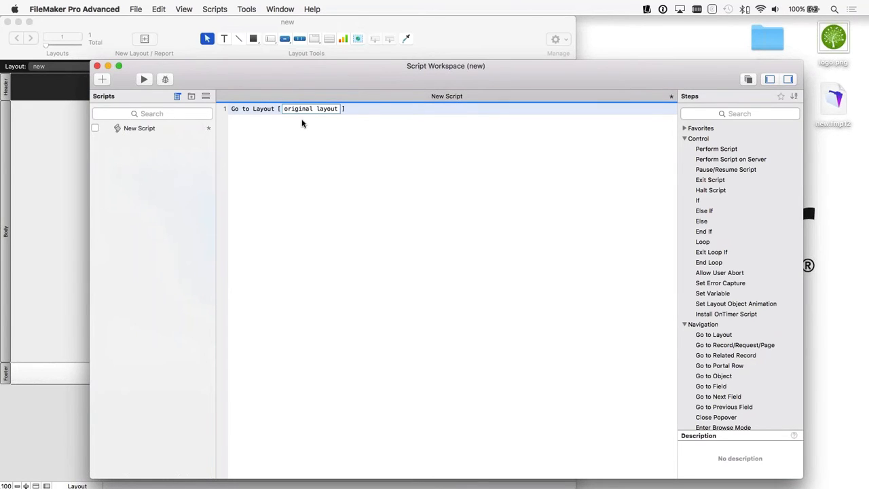
Step: Close the Script Workspace without saving the script, and close the new database file
click(97, 66)
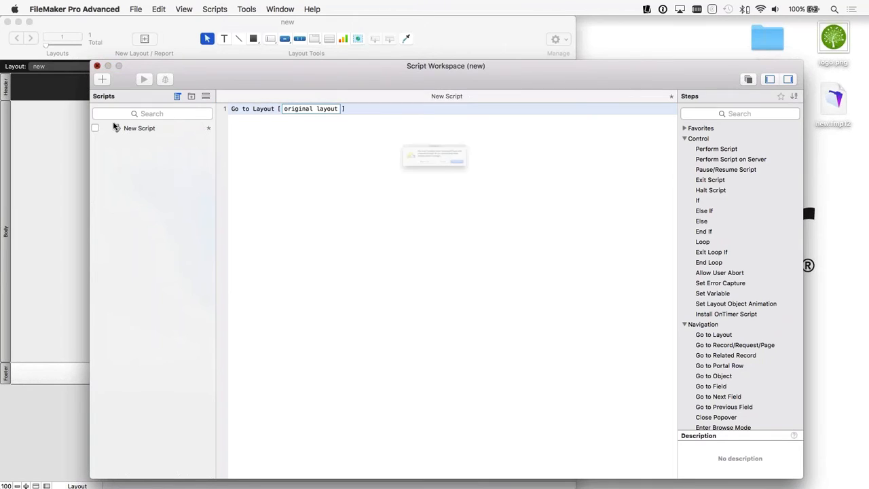
click(396, 180)
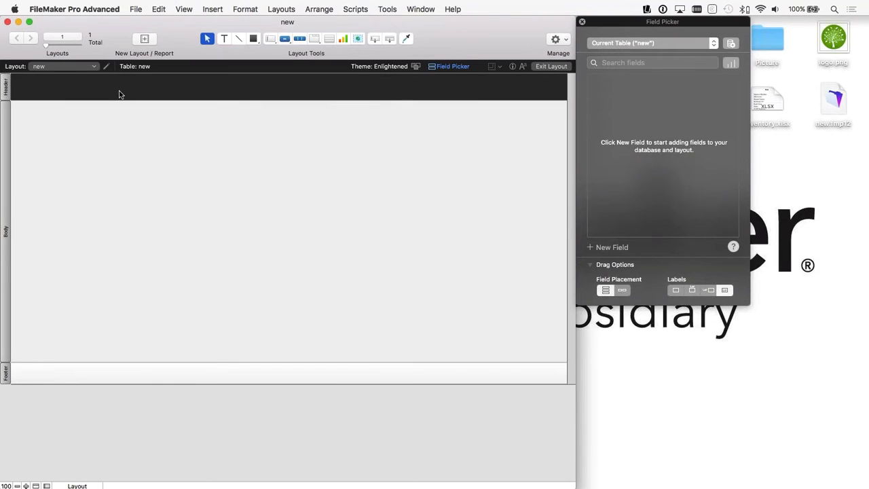
click(8, 22)
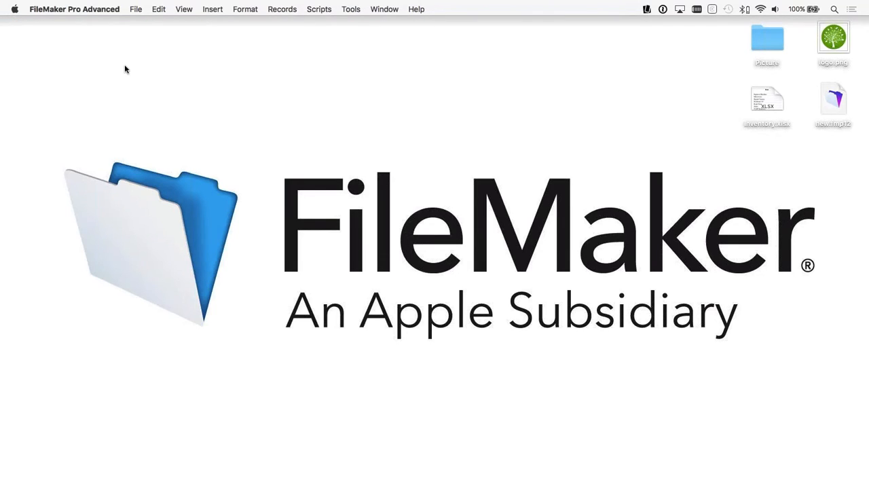
Step: Preview the contents of the Inventory.xlsx spreadsheet on the desktop
click(767, 102)
key(space)
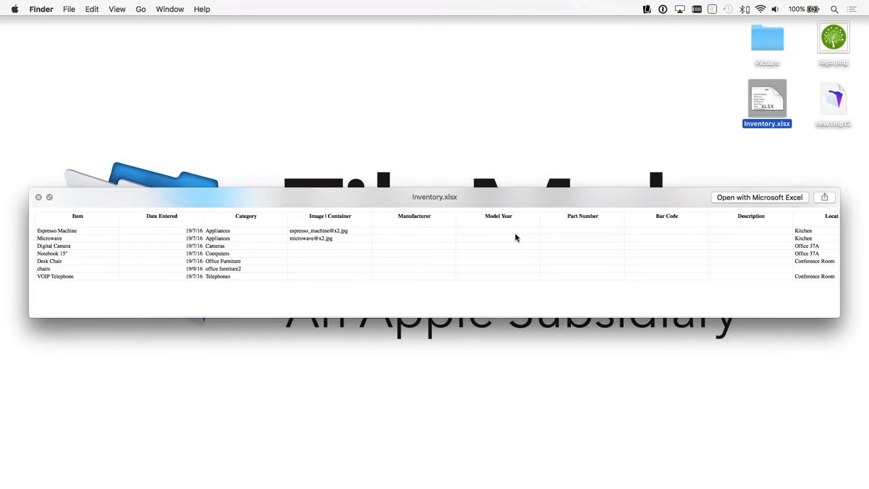
key(space)
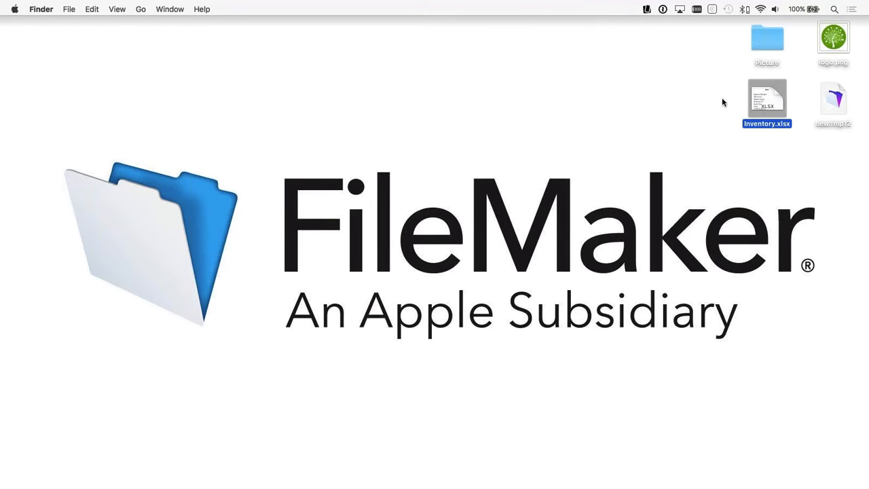
Step: Convert Inventory.xlsx to a database in FileMaker Pro Advanced, using its first row as field names, and save it as Inventory on the Desktop
drag(767, 105, 65, 471)
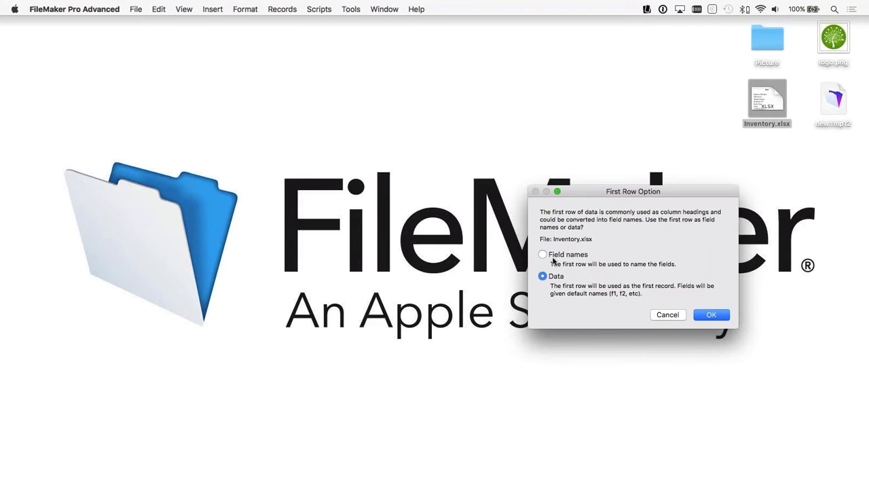
click(555, 260)
key(Return)
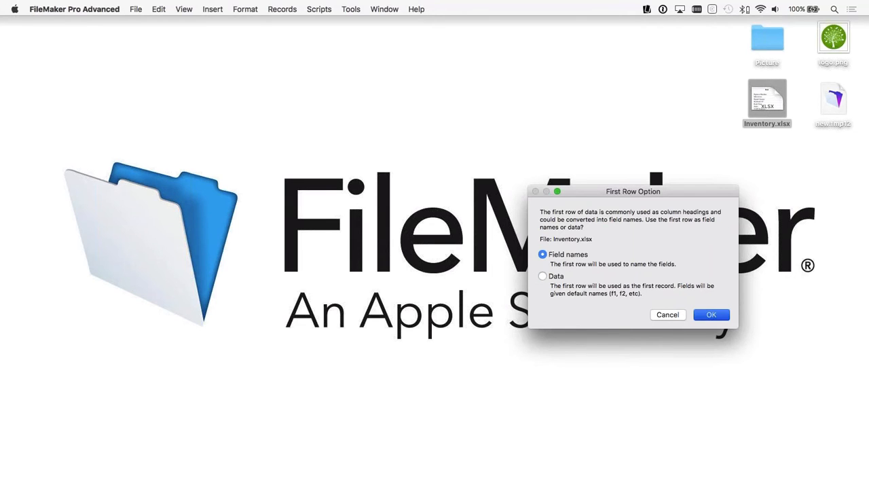
double_click(419, 68)
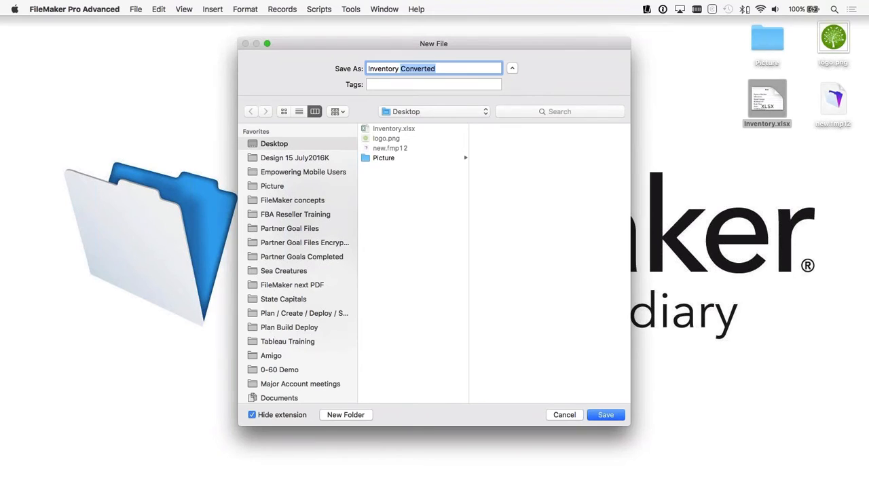
key(BackSpace)
click(605, 414)
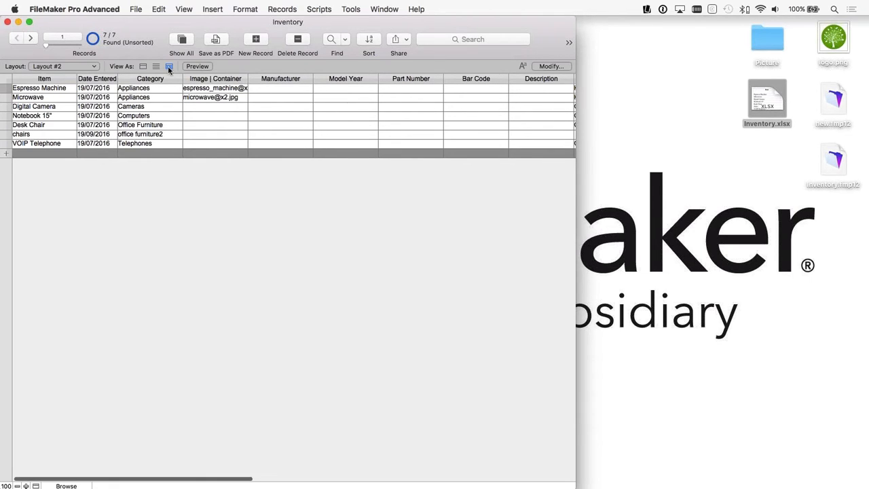
Step: Review the tables, fields and relationships graph in the Inventory database's definition, discarding any changes on closing
click(131, 9)
mouse_move(163, 107)
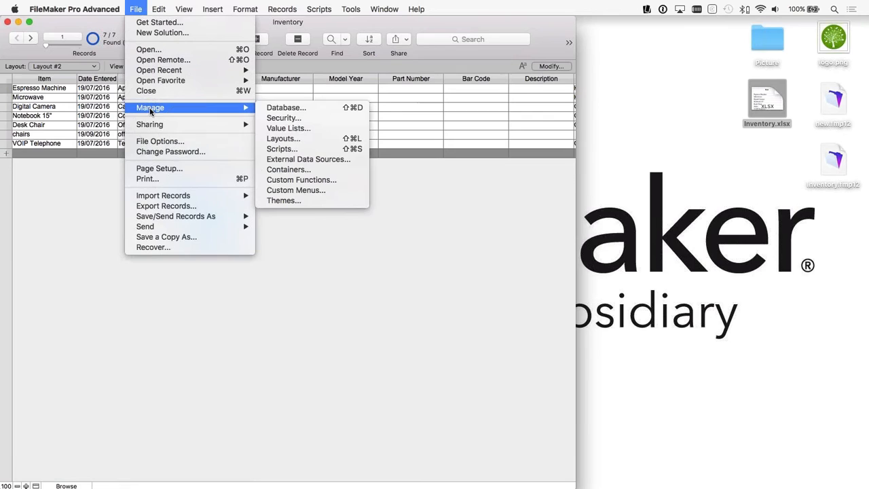
click(304, 107)
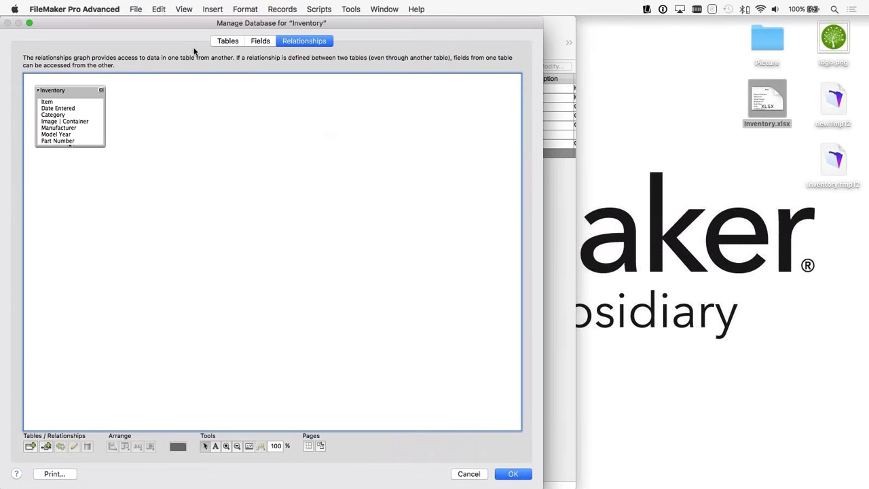
click(227, 42)
click(57, 95)
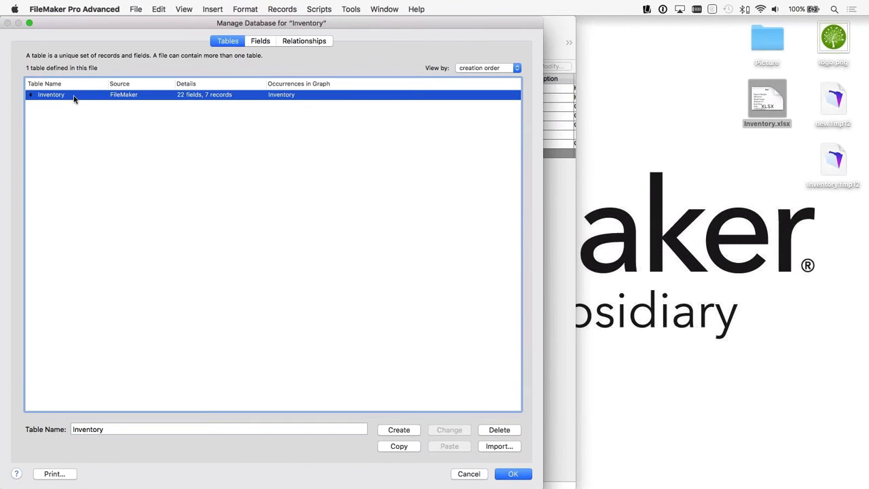
click(260, 42)
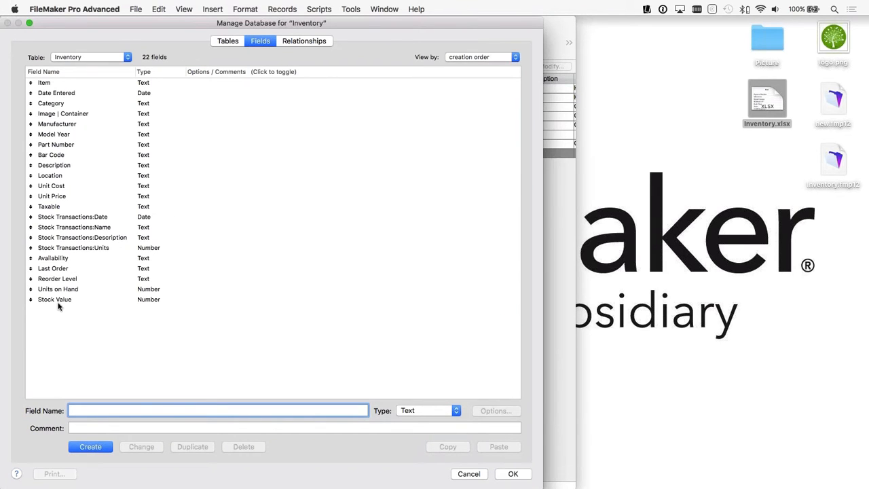
click(300, 42)
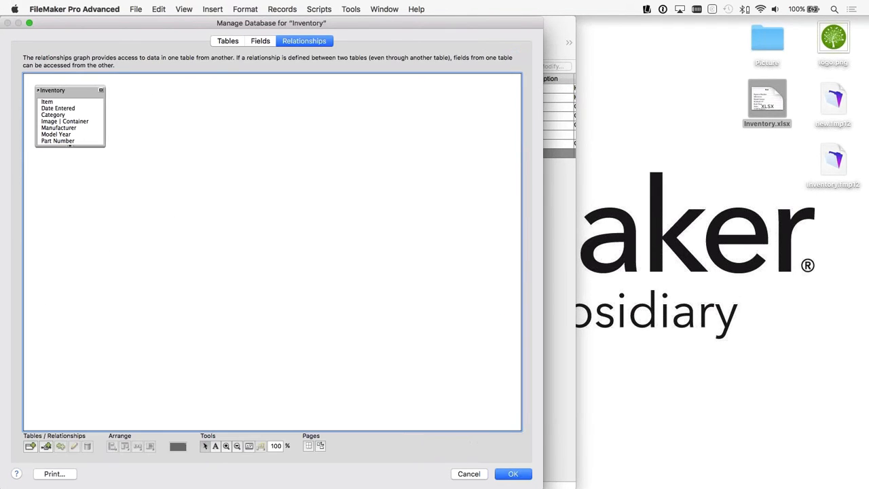
click(469, 474)
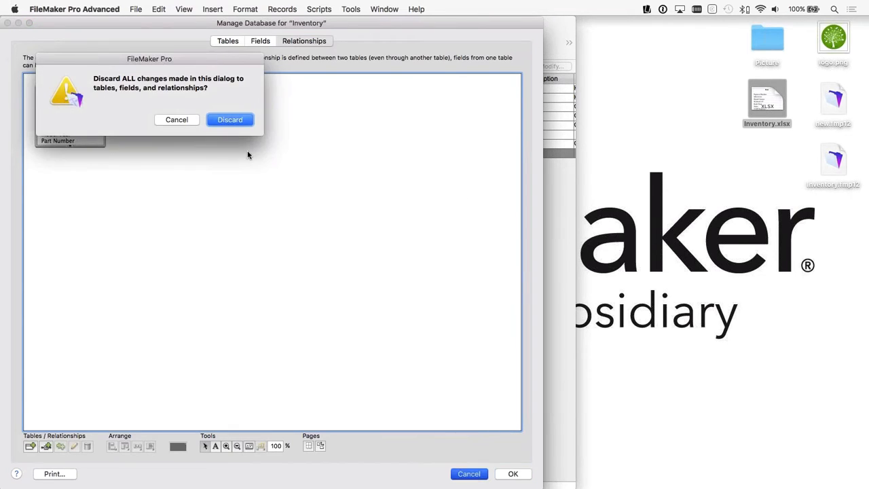
key(Return)
Step: Switch to Layout #1 and step through the inventory records in form view
click(83, 68)
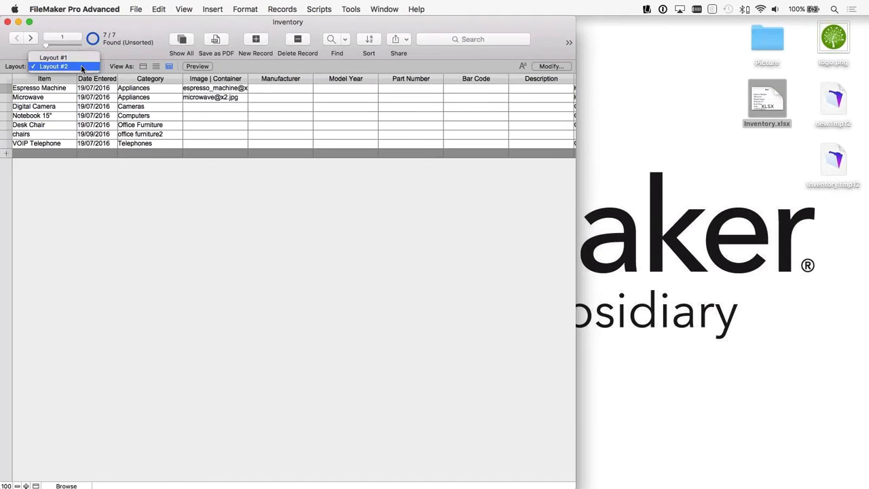
click(54, 58)
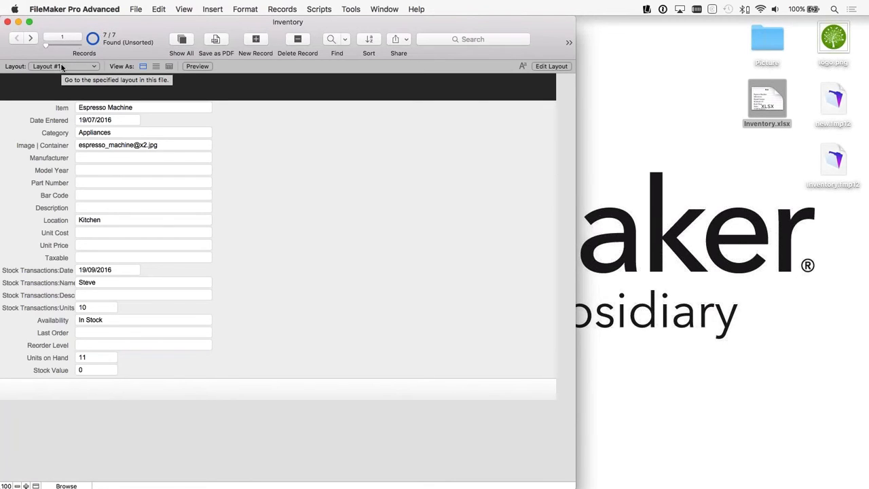
click(33, 40)
click(32, 39)
click(32, 40)
click(32, 40)
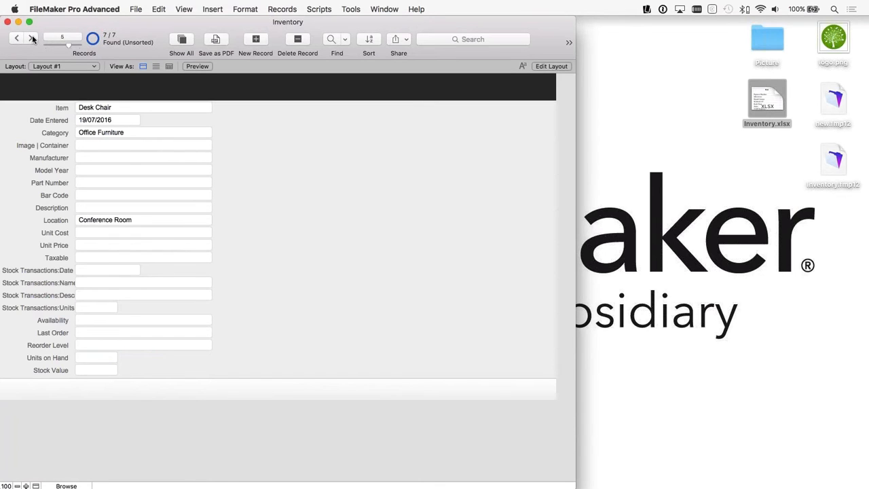
click(32, 40)
Step: View the inventory records in Layout #2 and return to Layout #1
click(62, 67)
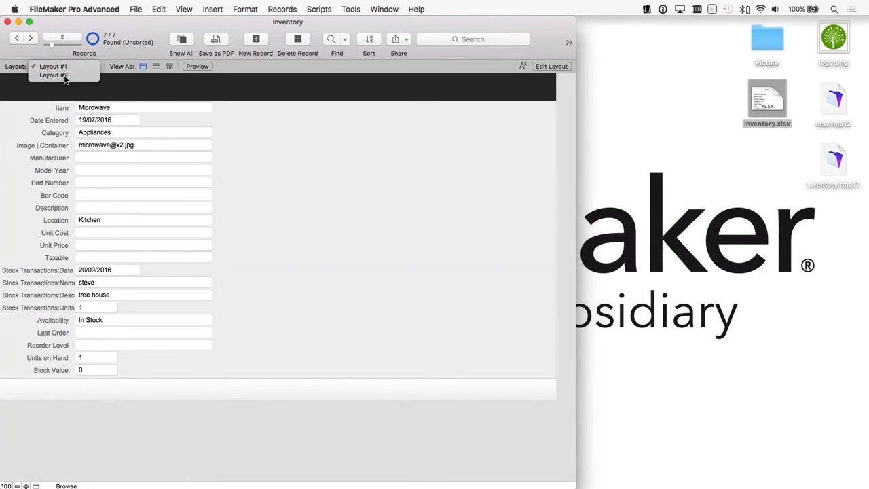
click(65, 75)
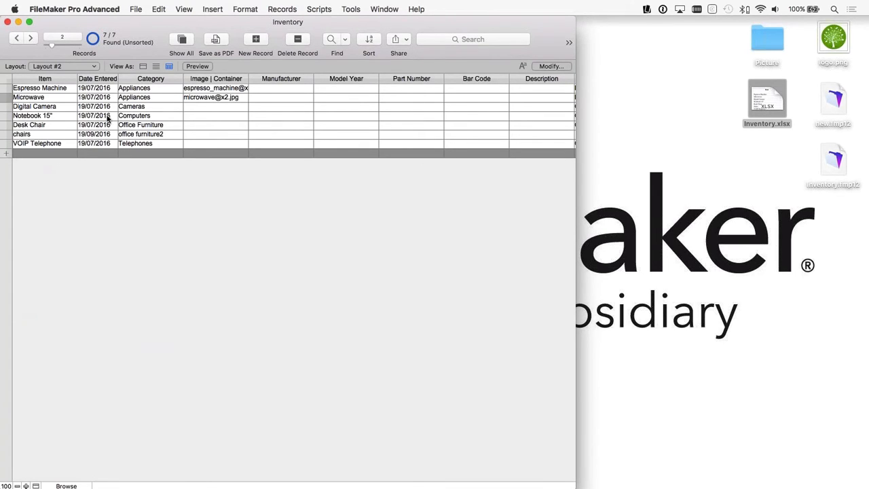
click(72, 66)
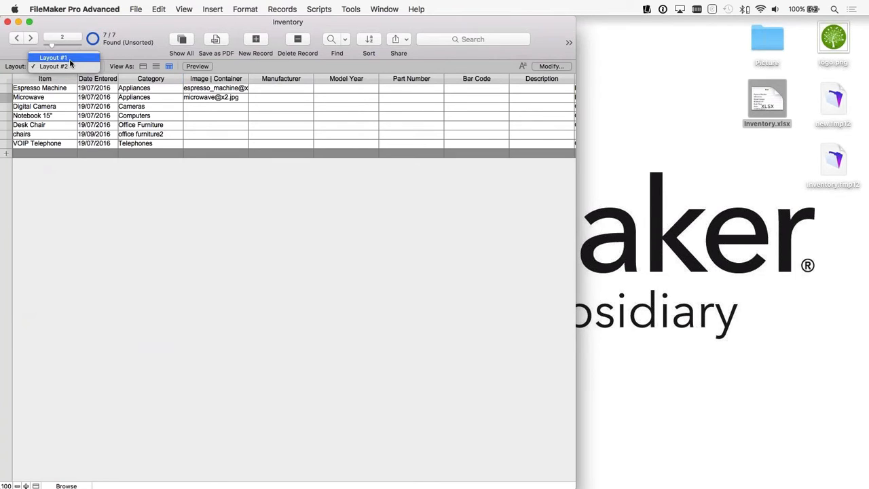
click(70, 59)
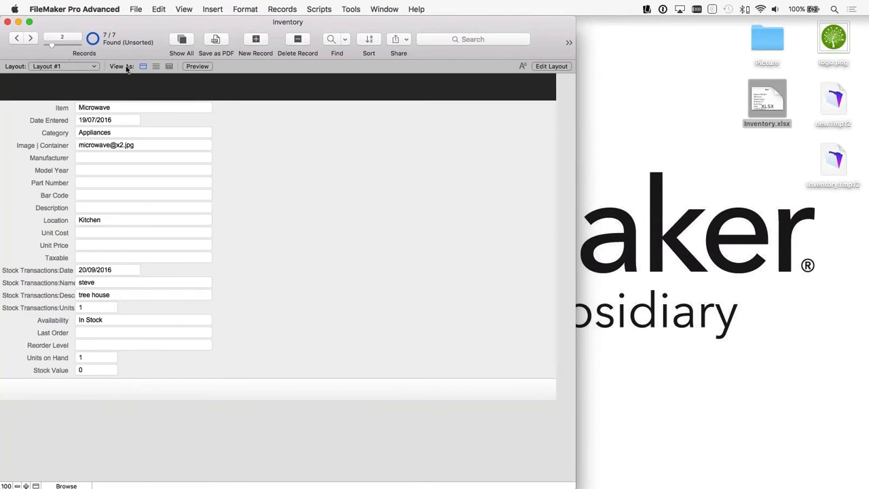
Step: Compare the list, table and form views of the records in Layout #1, ending in form view
click(156, 68)
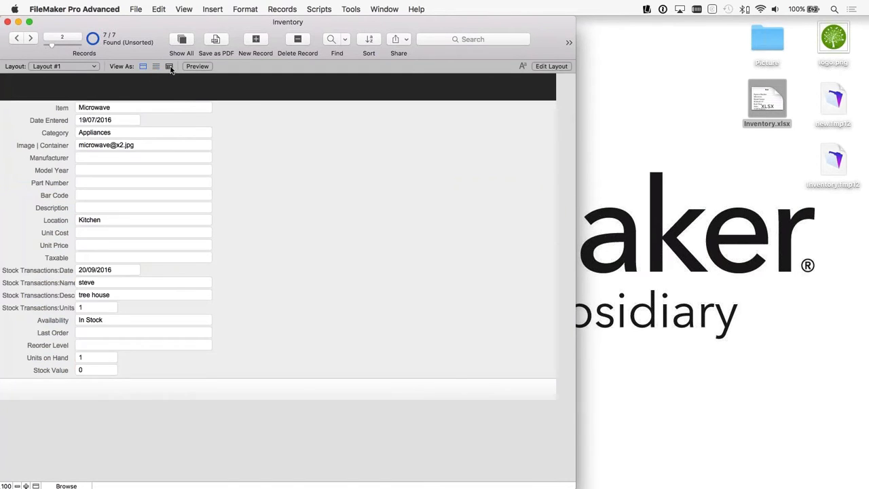
click(169, 66)
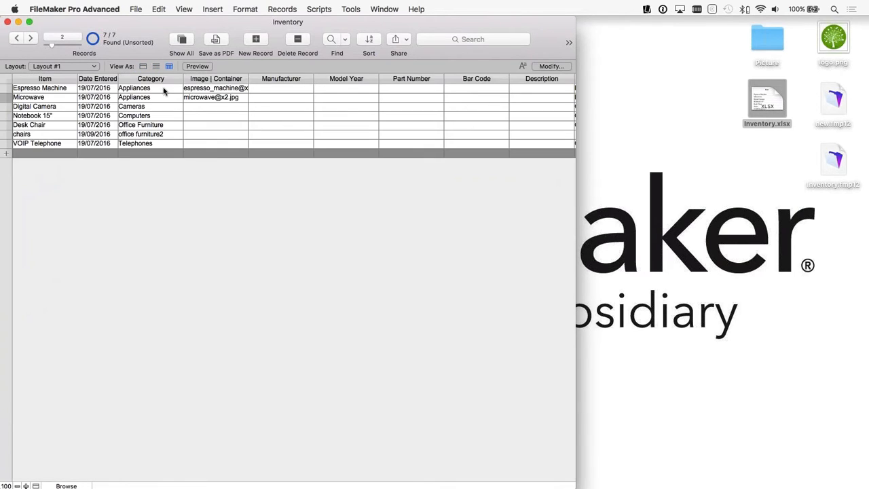
click(142, 66)
click(168, 66)
click(143, 66)
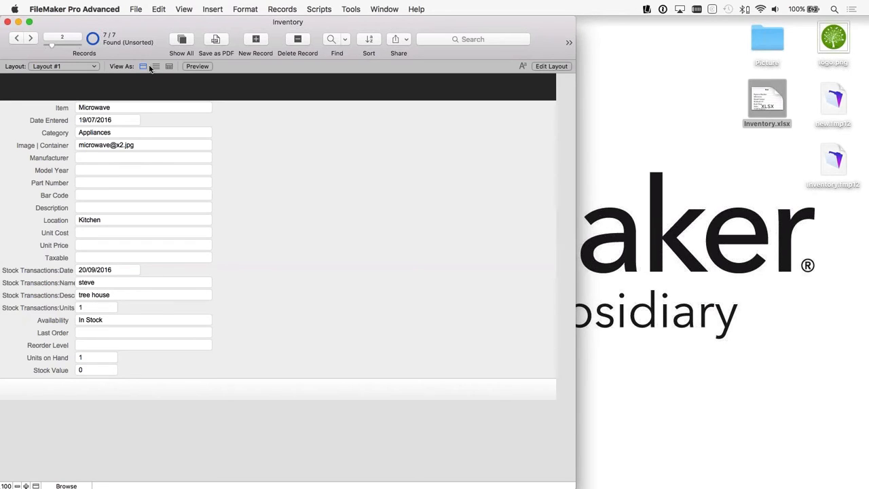
Step: Switch to Layout #2 and view its inventory records as a list
click(58, 65)
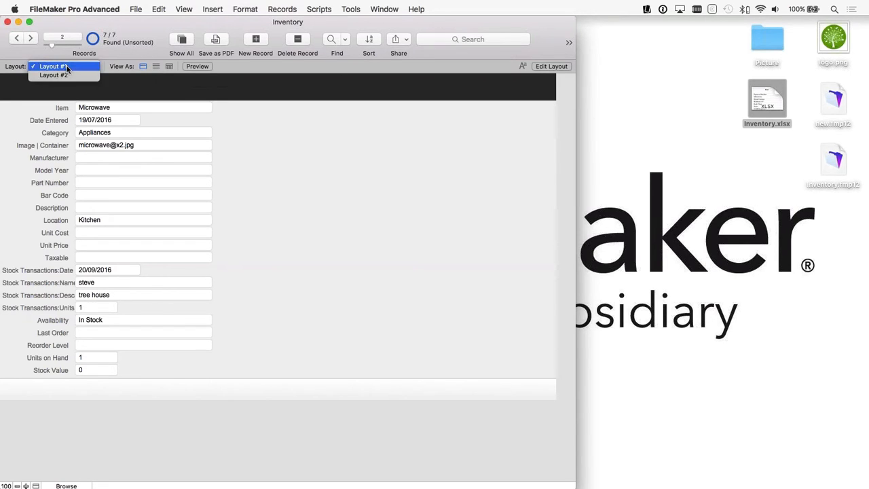
click(56, 73)
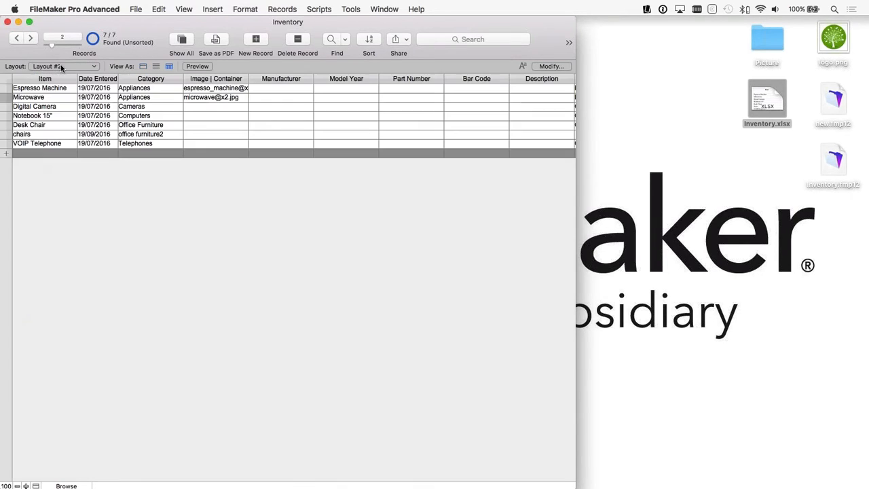
click(156, 66)
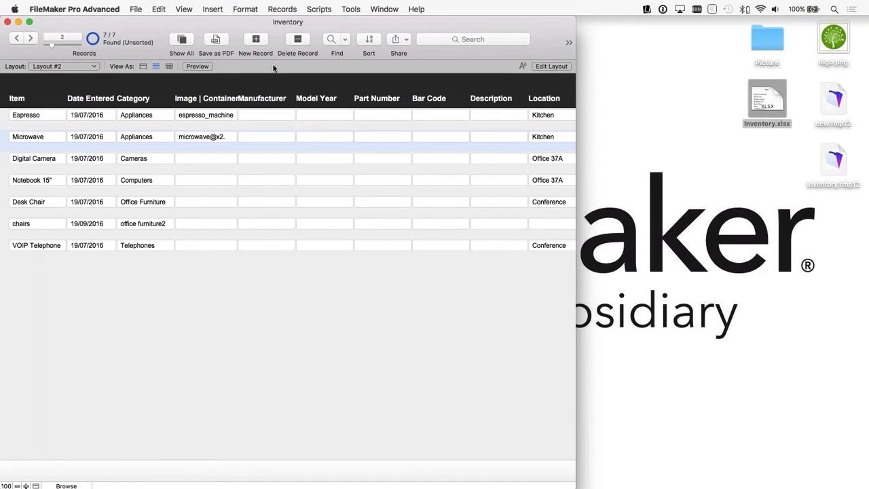
Step: Open the Script Workspace for the Inventory database to check for scripts, and close it again
click(327, 9)
click(330, 23)
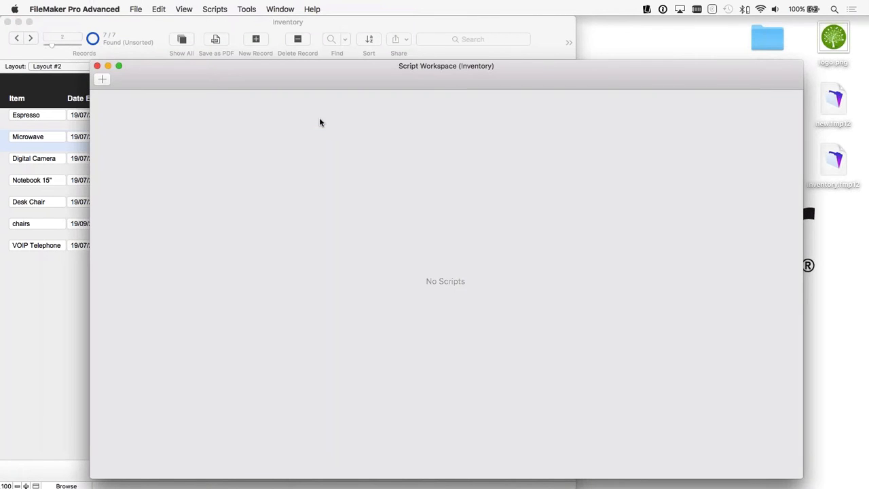
click(97, 66)
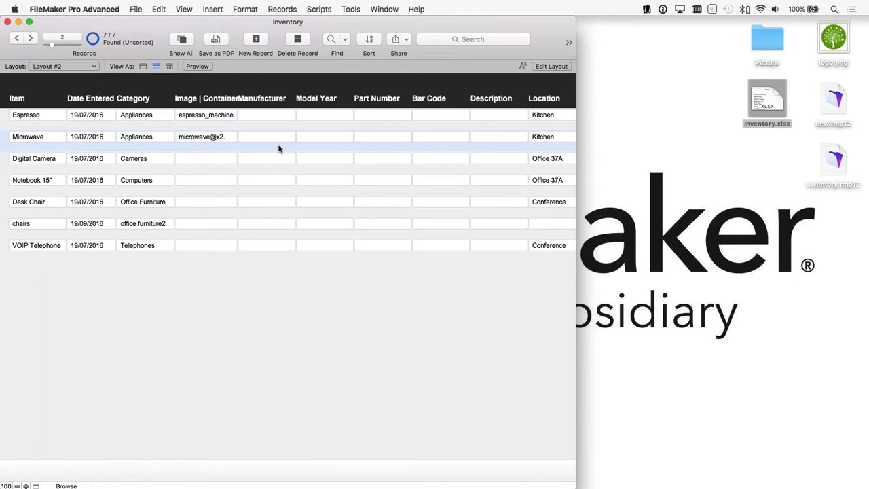
Step: Open Layout #1 for editing in Layout mode, with the Field Picker closed and the window slightly wider
click(62, 66)
click(57, 63)
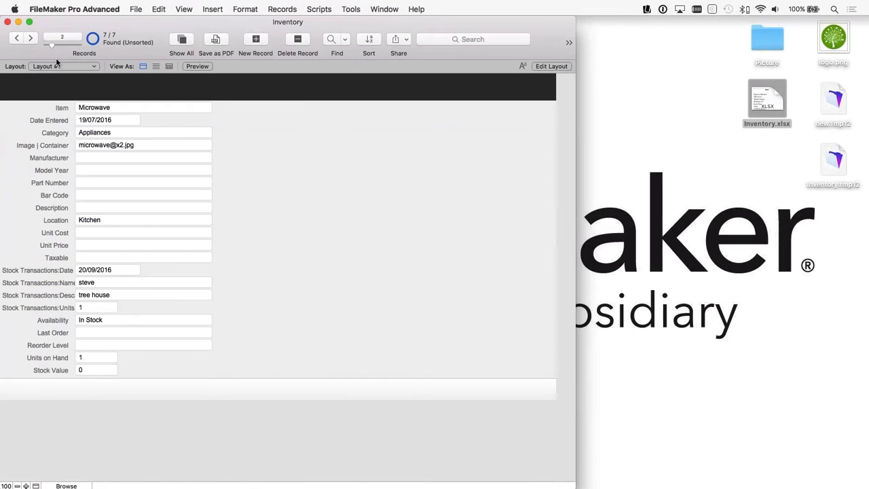
click(550, 67)
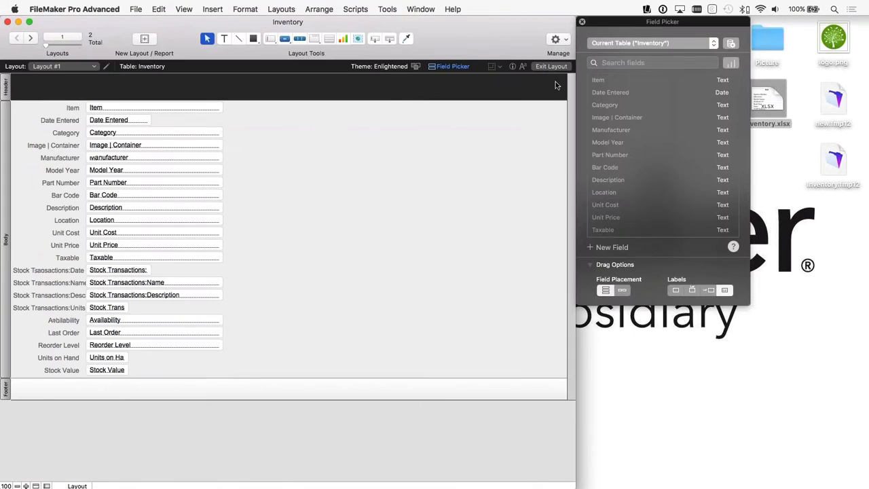
click(582, 21)
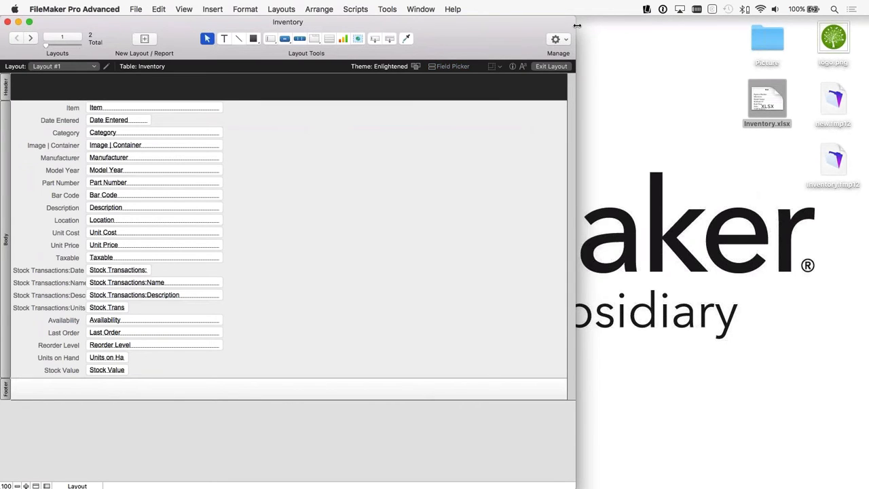
drag(576, 26, 603, 30)
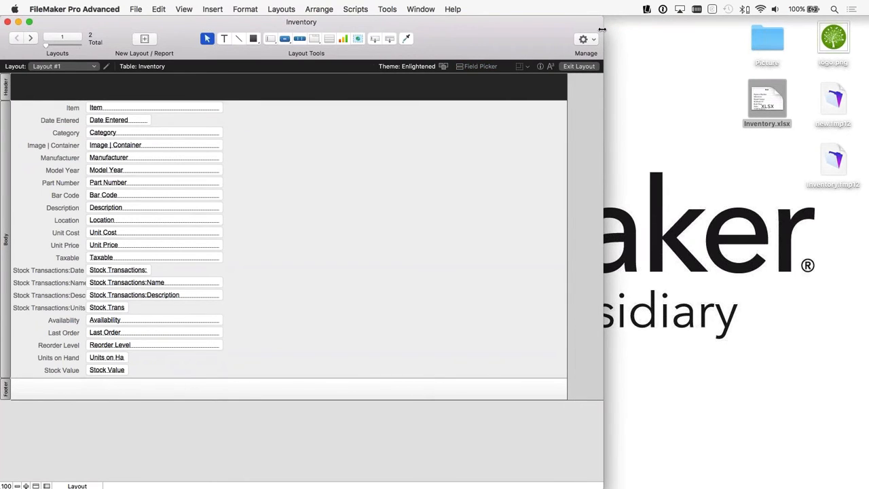
Step: Extend the layout's body part downward and delete the four Stock Transactions fields with their labels
drag(180, 379, 180, 425)
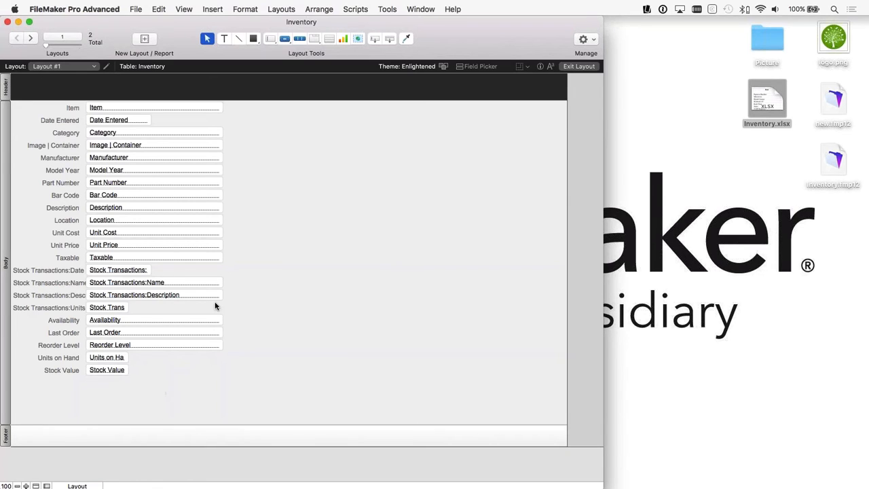
drag(146, 311, 46, 274)
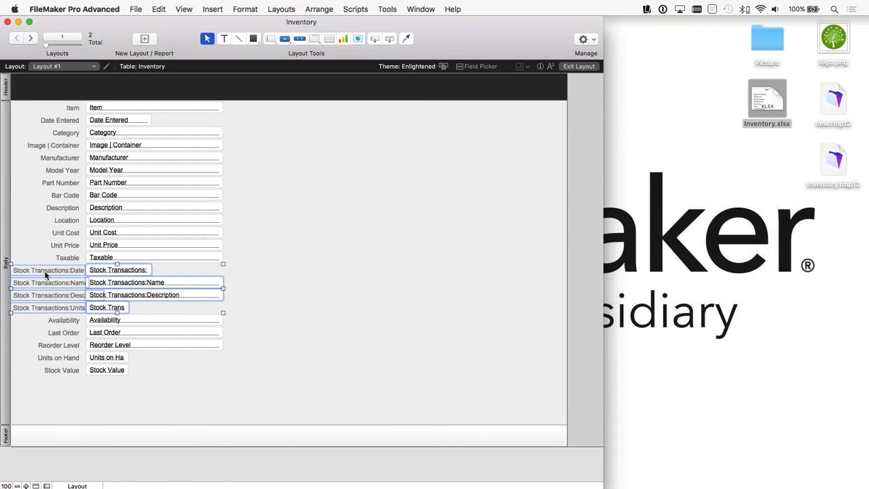
key(Delete)
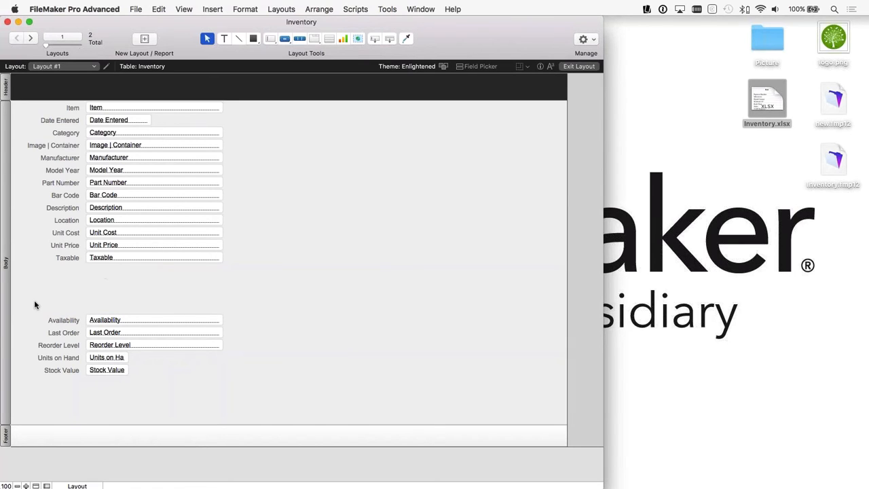
Step: Move the Availability to Stock Value fields to the body's upper right, and shift the Item to Taxable fields down
drag(33, 302, 157, 386)
drag(130, 330, 417, 129)
drag(236, 316, 35, 113)
drag(111, 109, 117, 237)
click(144, 203)
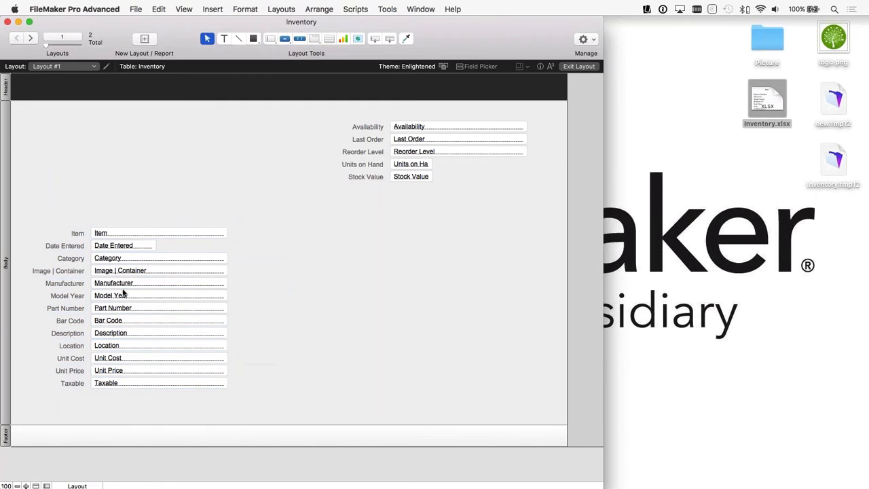
Step: Move the Image | Container field and its label into the empty area above the Item field
click(119, 273)
drag(242, 273, 77, 273)
drag(113, 272, 112, 95)
click(64, 148)
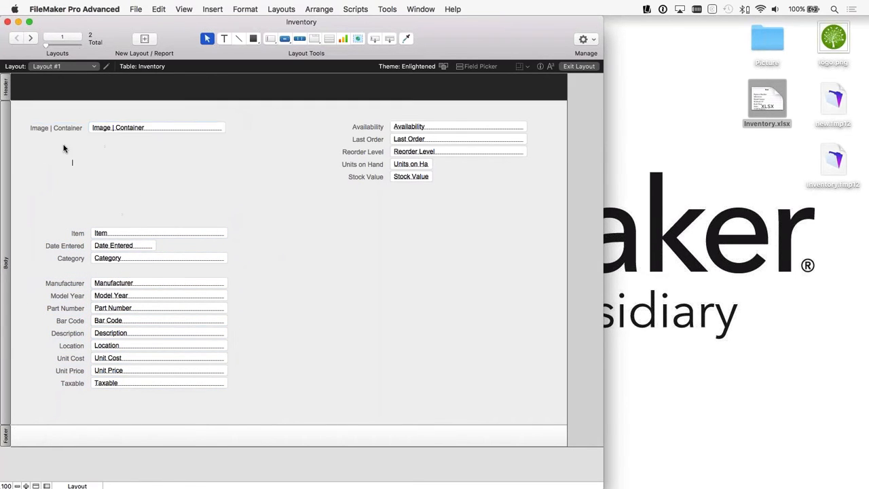
Step: Delete the Image | Container label and enlarge its field to fill the area above the Item field
click(49, 134)
key(Delete)
drag(100, 129, 41, 119)
click(81, 144)
click(138, 117)
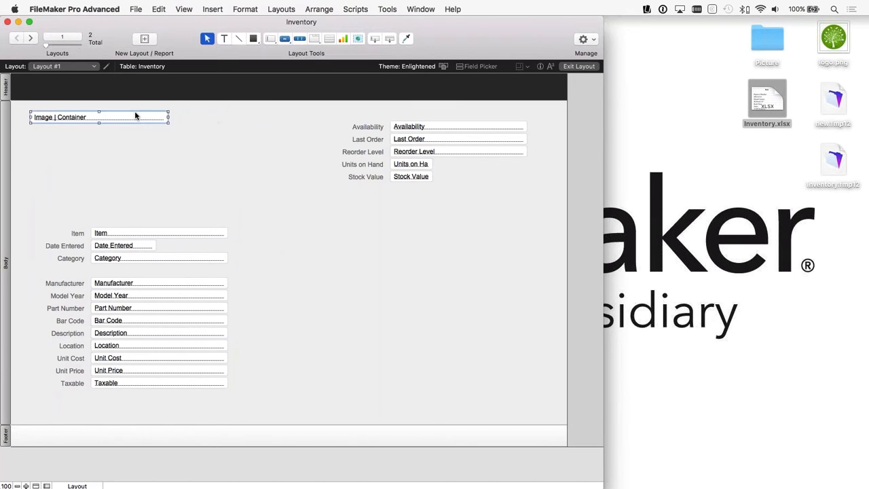
drag(165, 125, 228, 219)
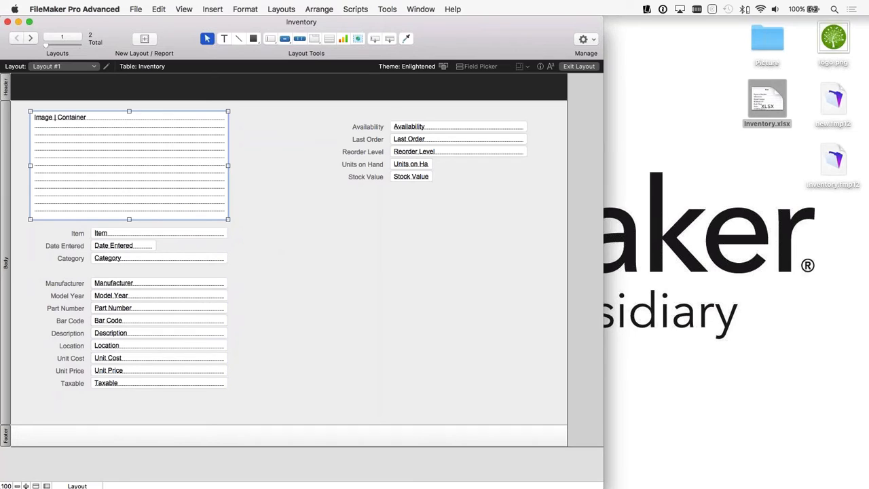
click(247, 220)
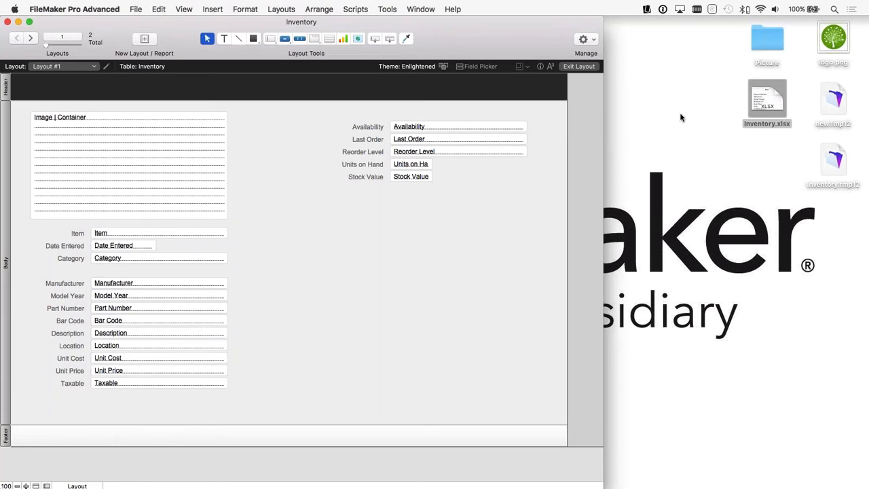
Step: Place logo.png from the desktop at the header's left end and add the title text "Inventory" beside it
drag(834, 37, 39, 99)
key(super+b)
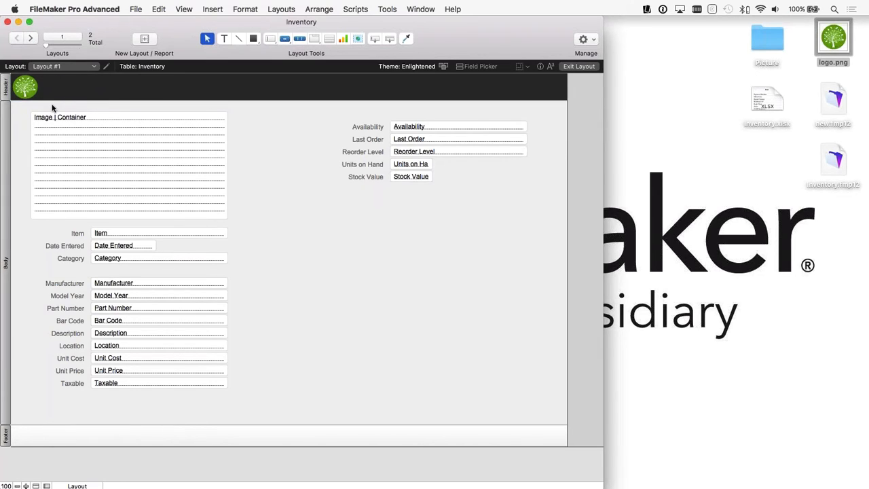
click(224, 39)
mouse_move(104, 93)
mouse_down()
mouse_move(103, 172)
mouse_move(171, 94)
mouse_move(88, 97)
mouse_up()
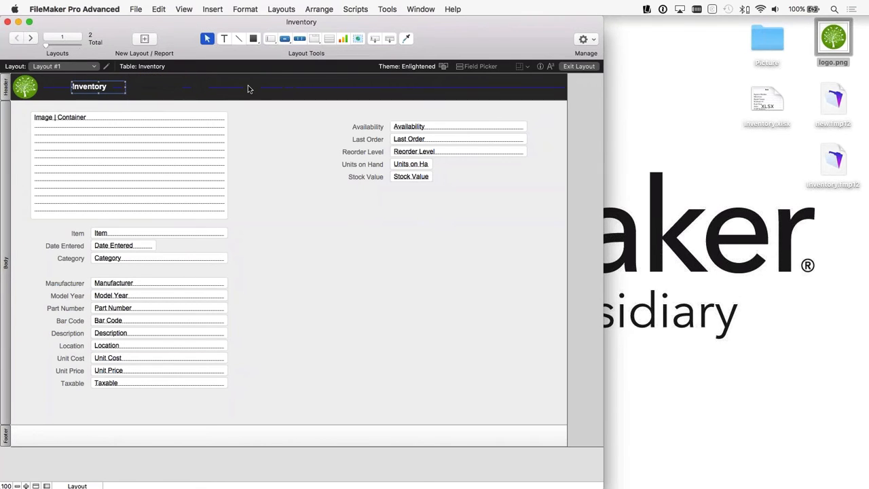
Step: Set the header's Inventory title to 18 pt and move it closer to the logo
click(550, 68)
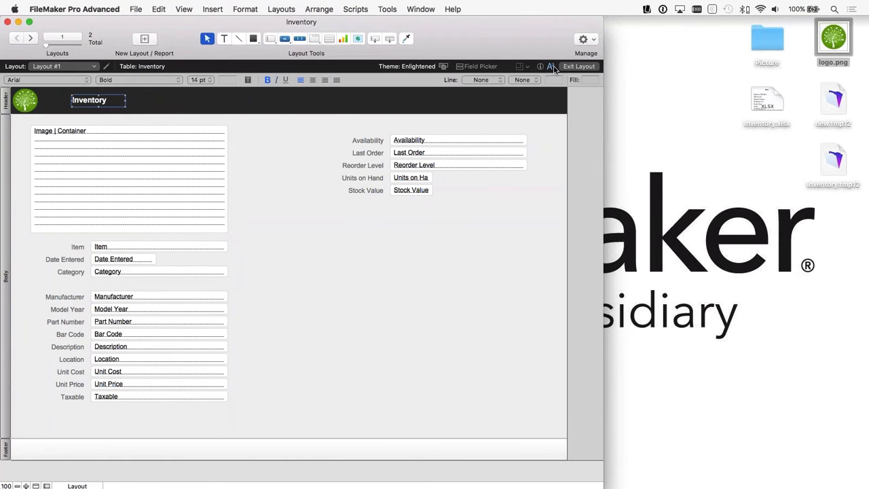
click(201, 79)
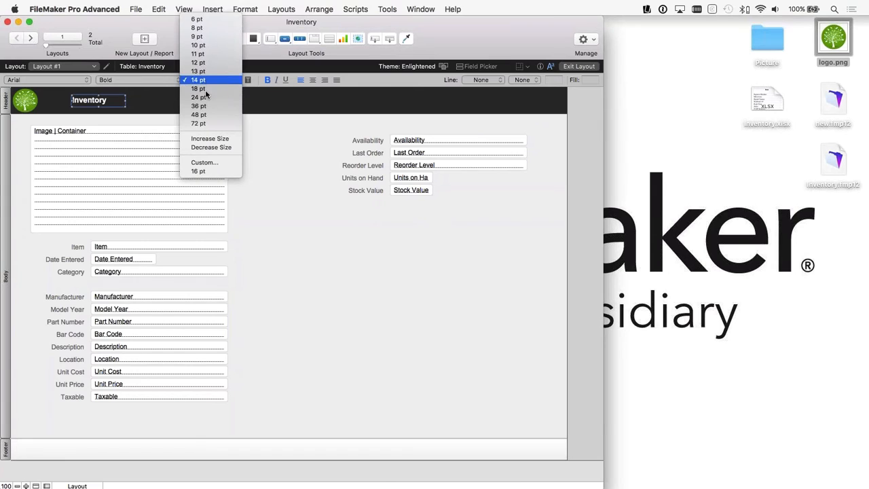
click(203, 89)
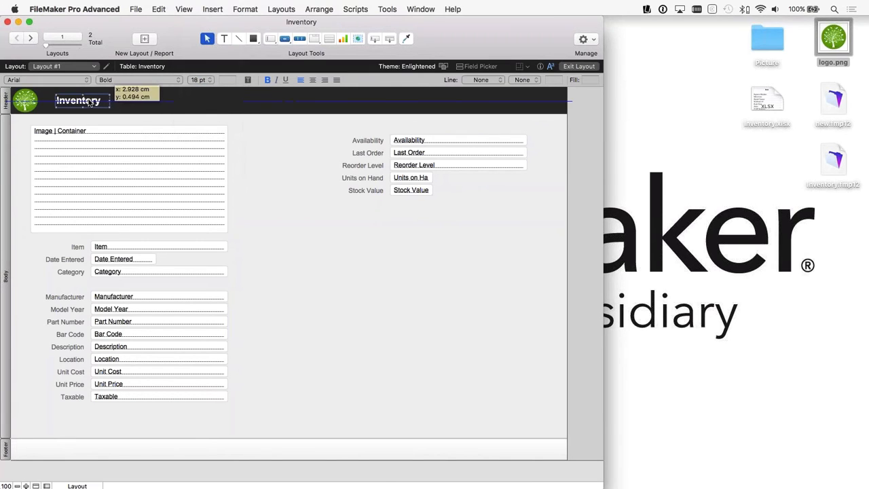
drag(106, 106, 87, 105)
click(281, 150)
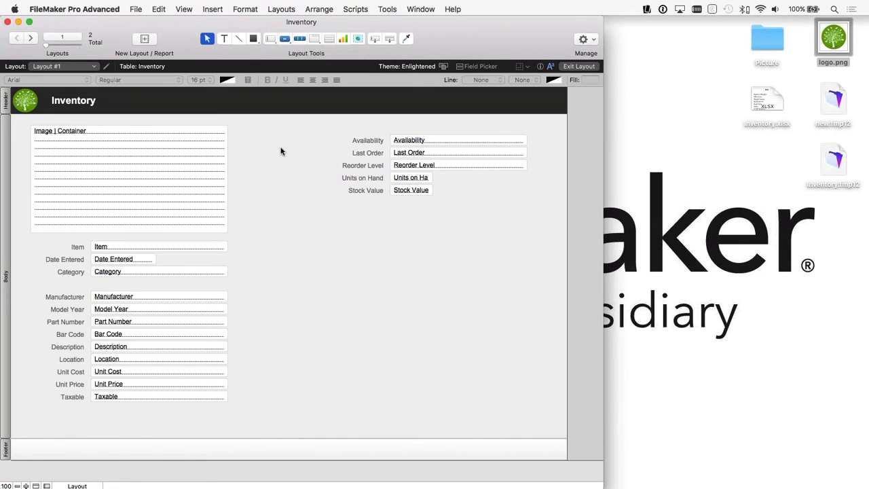
Step: Check the rearranged Layout #1 in Browse mode and return to Layout mode
key(super+b)
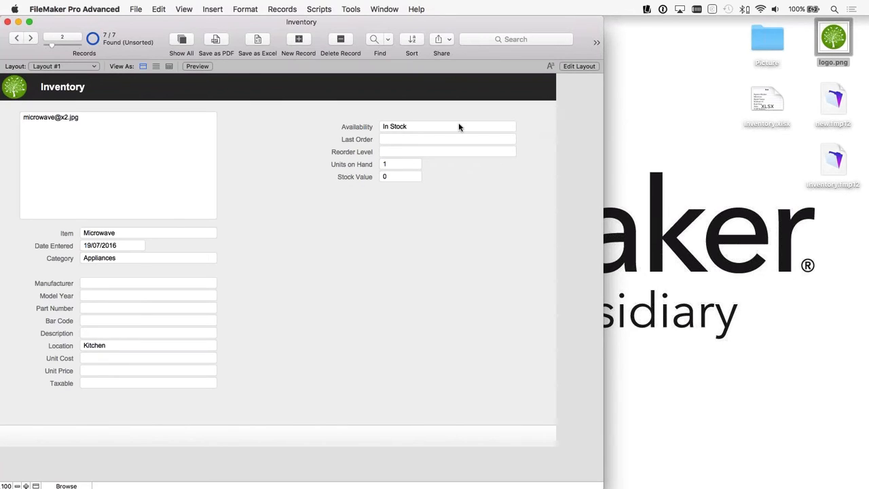
key(super+l)
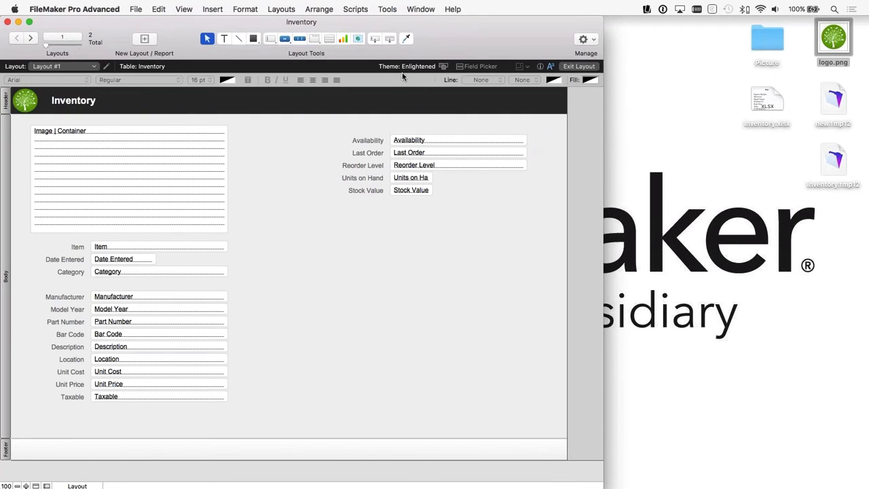
Step: Preview the Aspire layout themes and apply the Vibrant theme to Layout #1
click(444, 67)
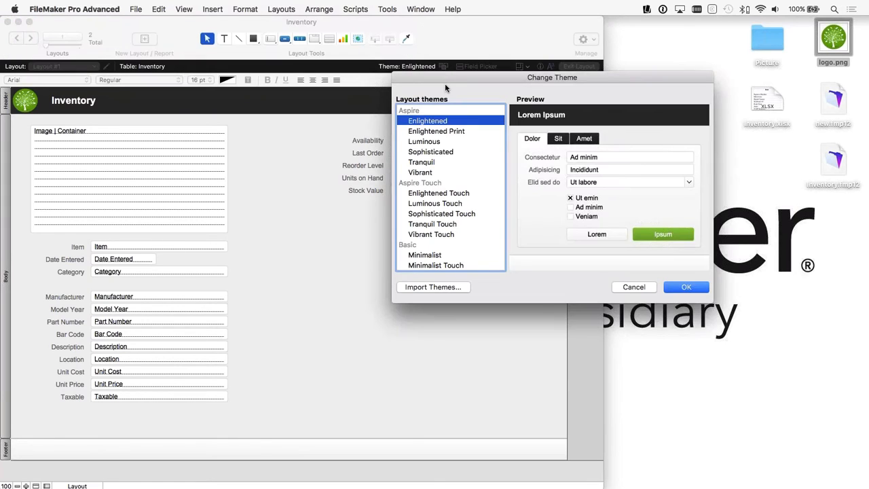
drag(445, 82, 395, 91)
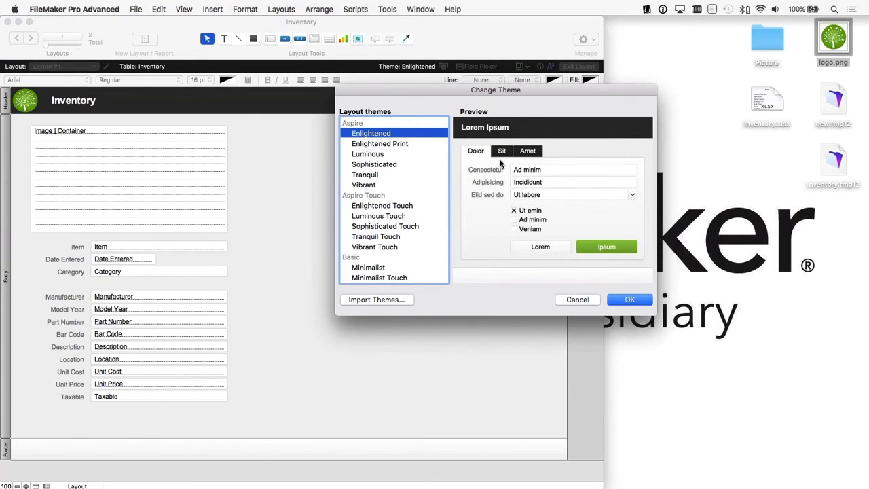
click(371, 145)
key(Down)
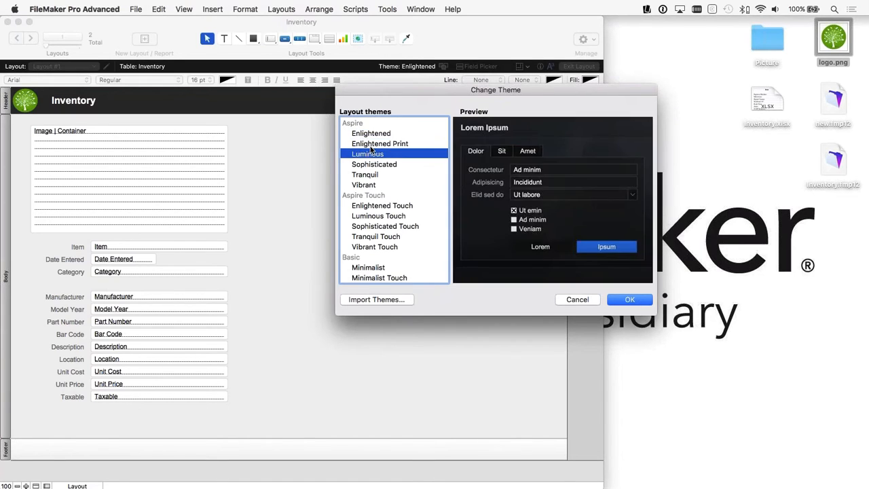
key(Up)
key(Up)
key(Down)
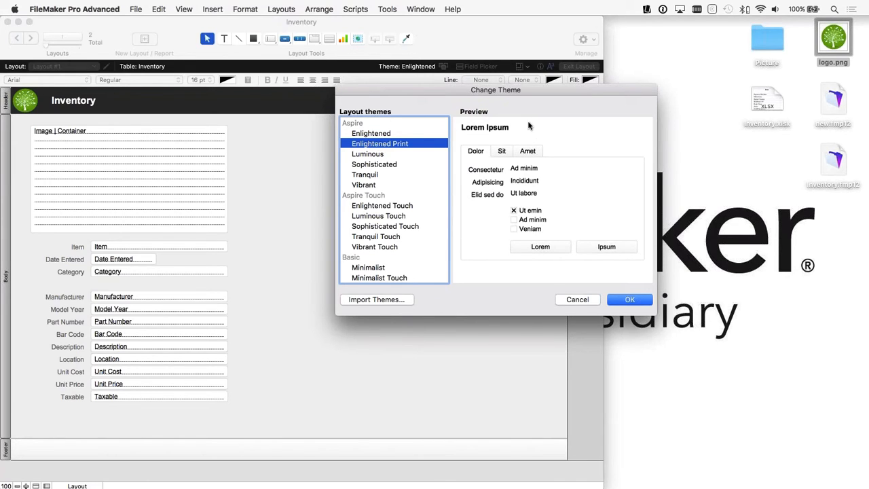
click(378, 154)
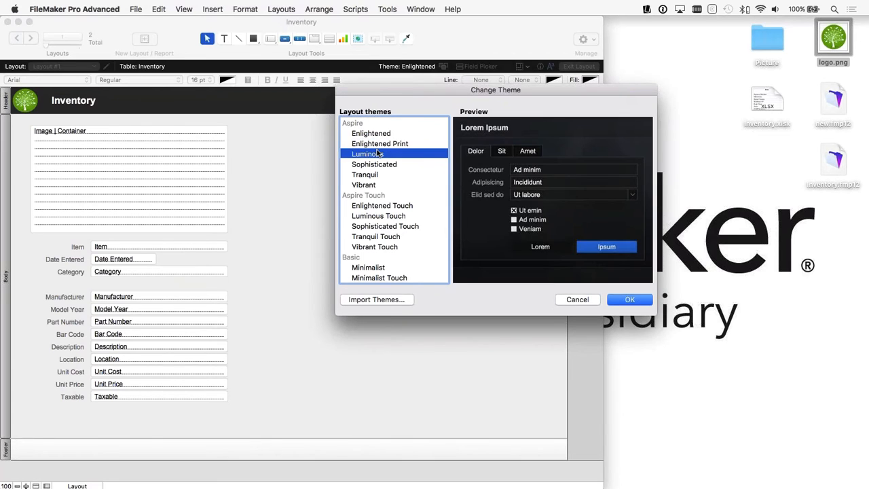
key(Down)
key(Down)
key(Down)
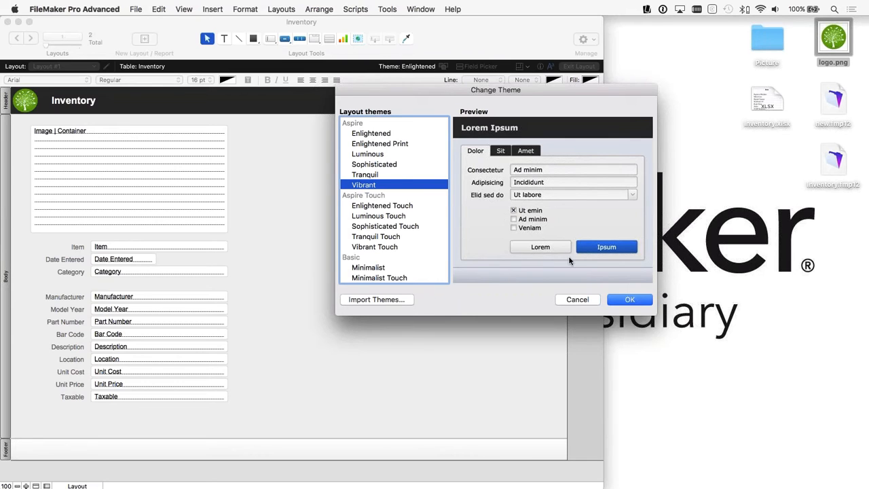
click(631, 300)
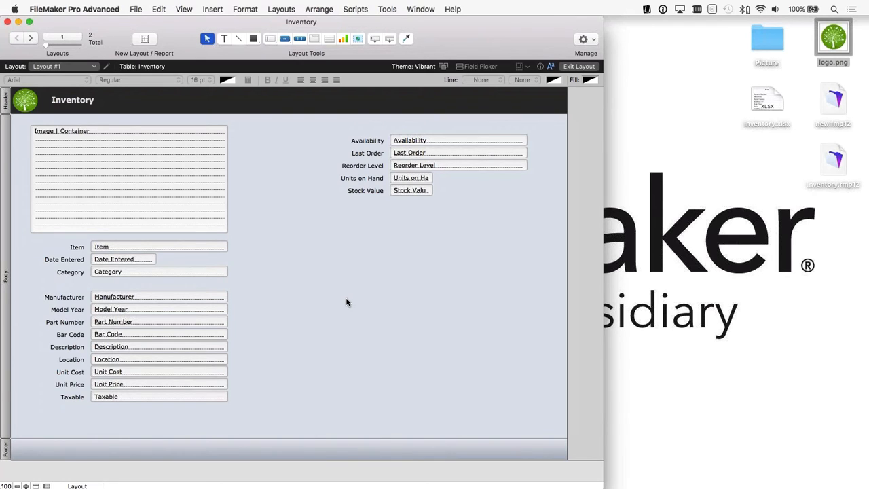
Step: Check the newly themed Layout #1 in Browse mode and return to Layout mode
scroll(346, 302, down, 1)
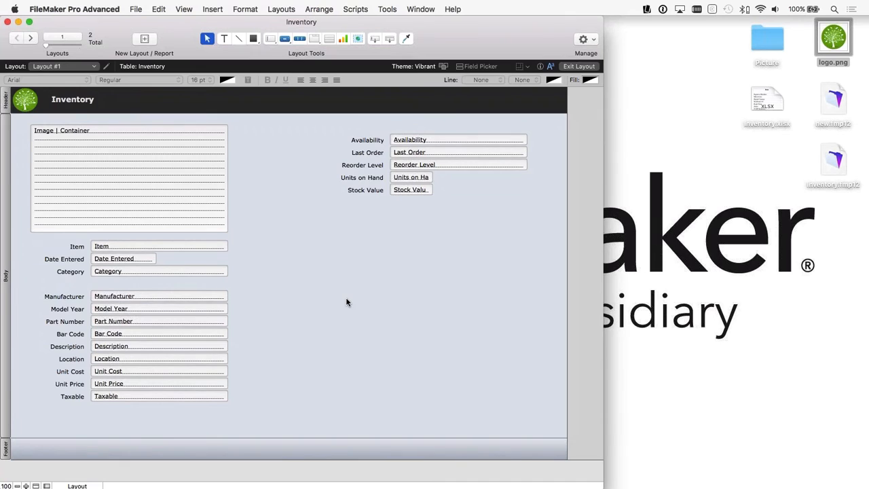
click(579, 66)
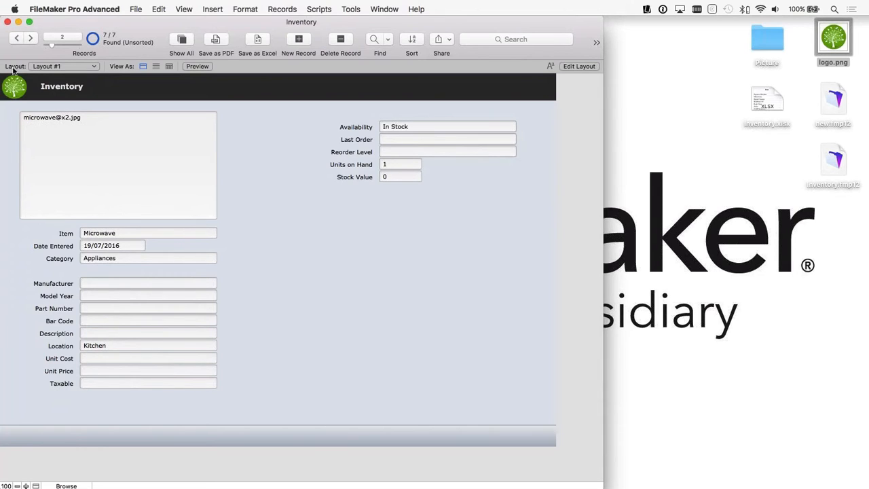
click(578, 66)
Step: Open the layout management list and delete Layout #2
click(60, 66)
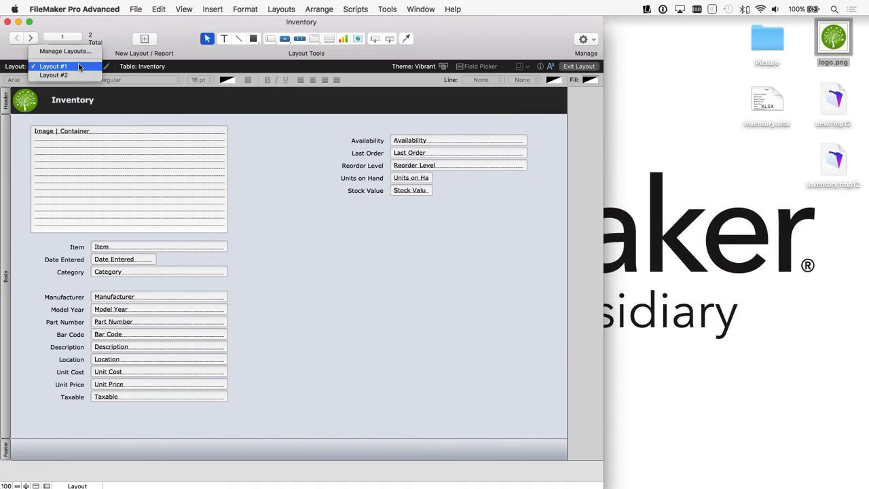
click(75, 51)
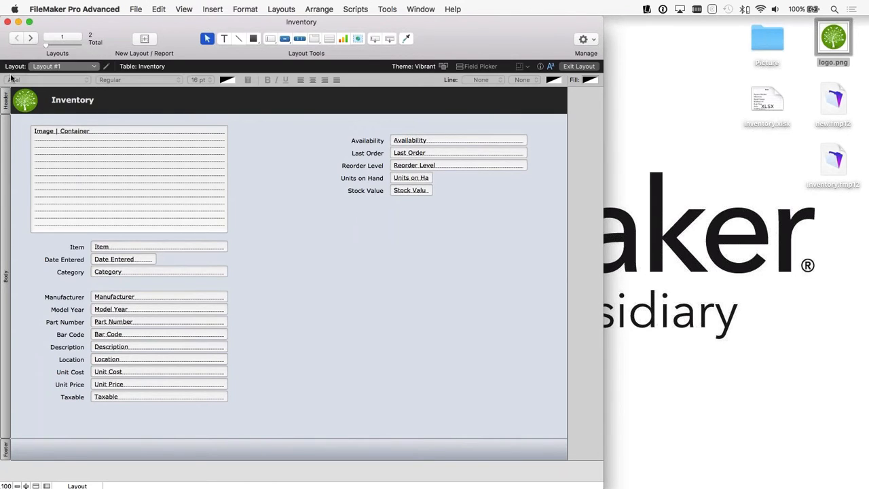
click(119, 84)
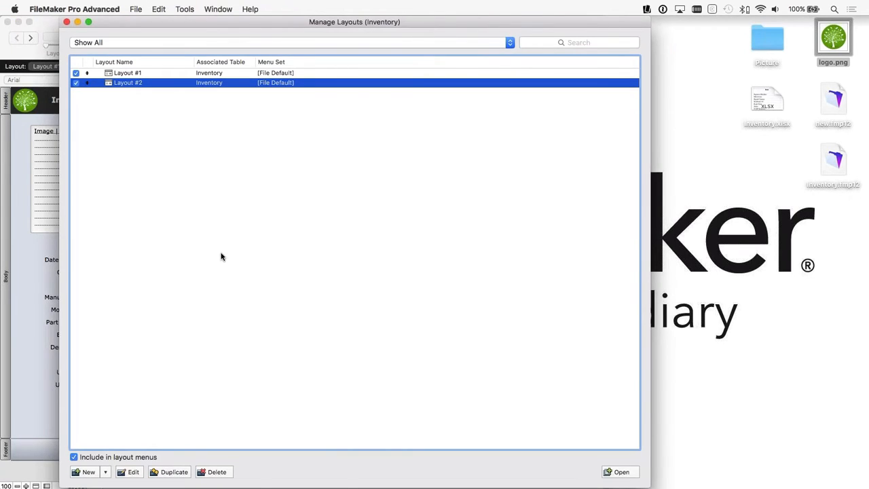
click(218, 472)
click(463, 180)
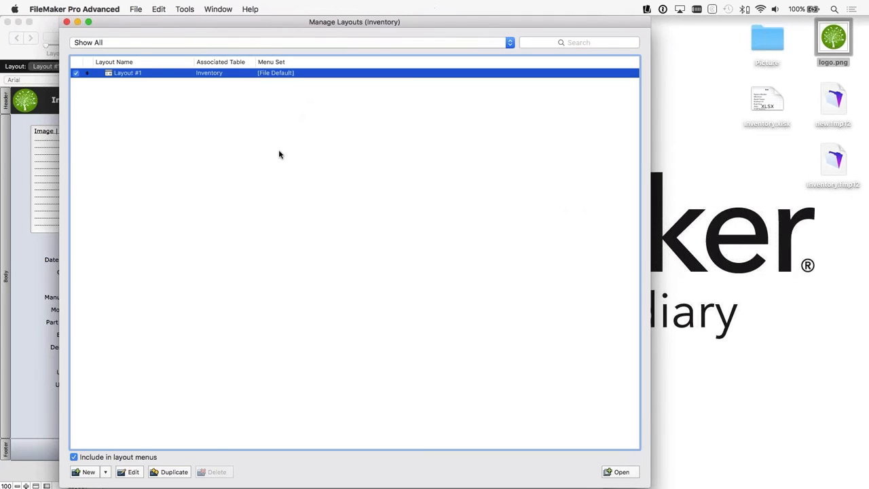
Step: Rename Layout #1 as Inventory Details
click(133, 472)
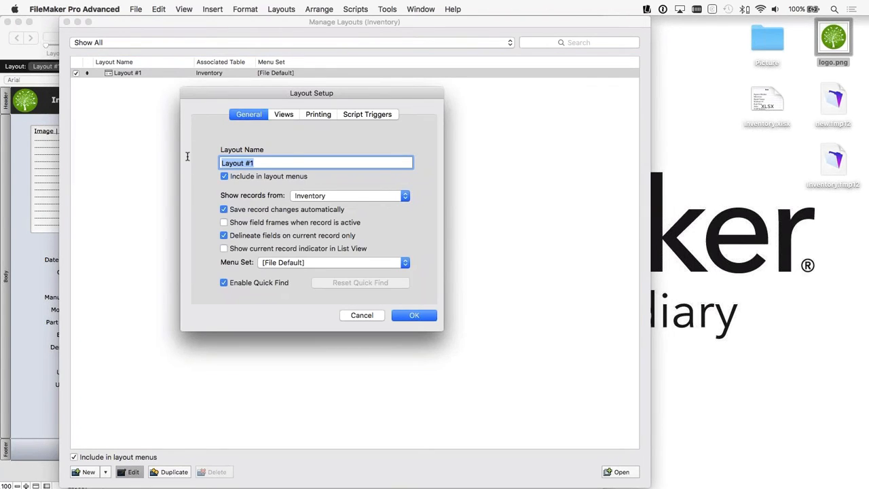
text(Inventory Details)
click(421, 317)
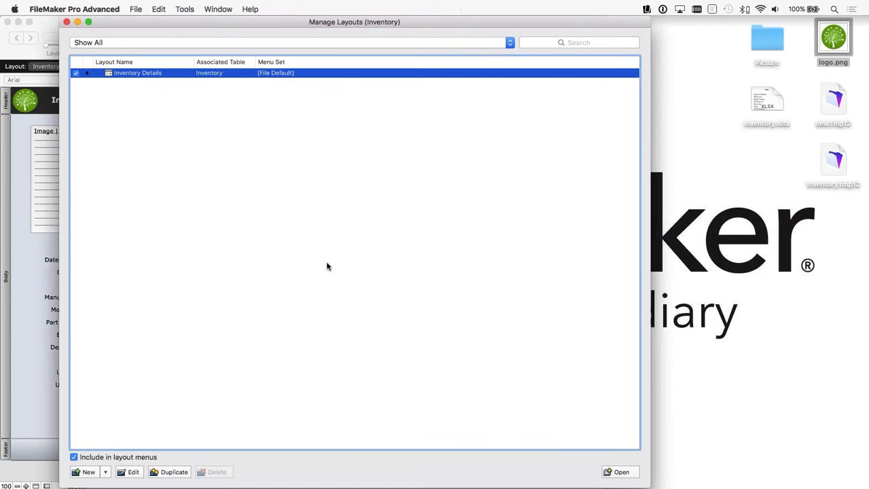
Step: Create a computer List layout named Inventory List that shows records from the Inventory table
click(89, 472)
click(223, 170)
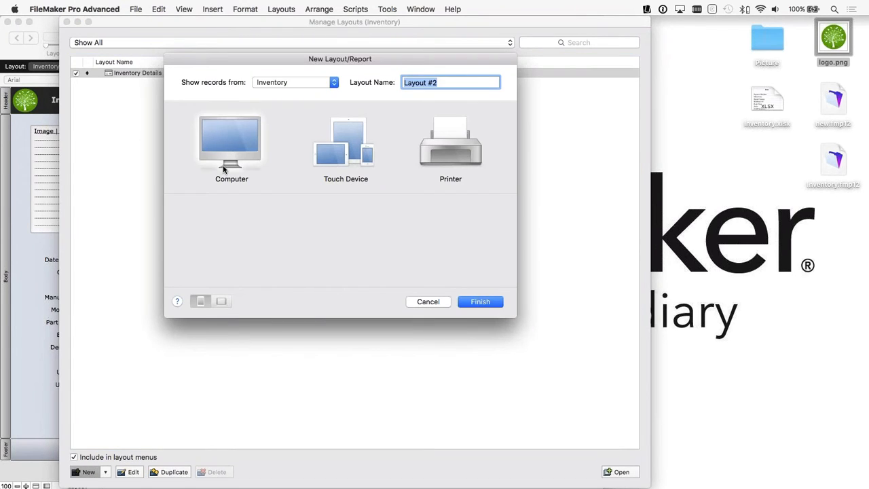
click(338, 140)
text(Inv)
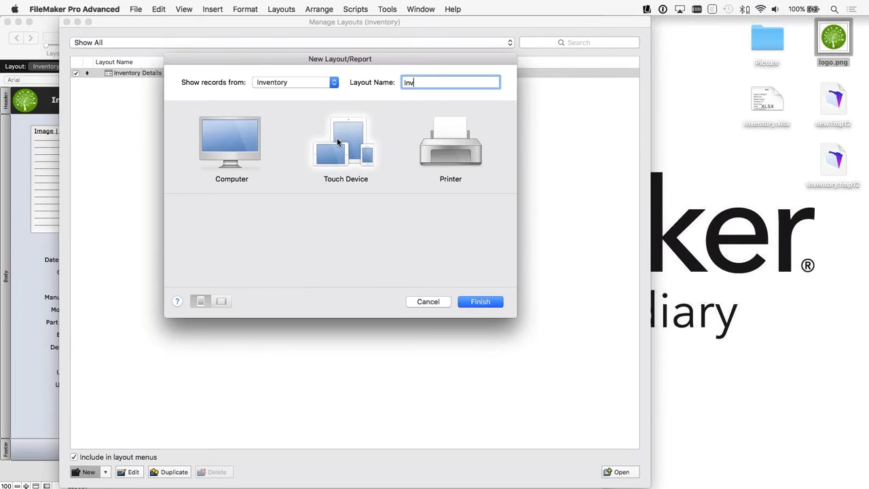
text(entory List)
click(243, 154)
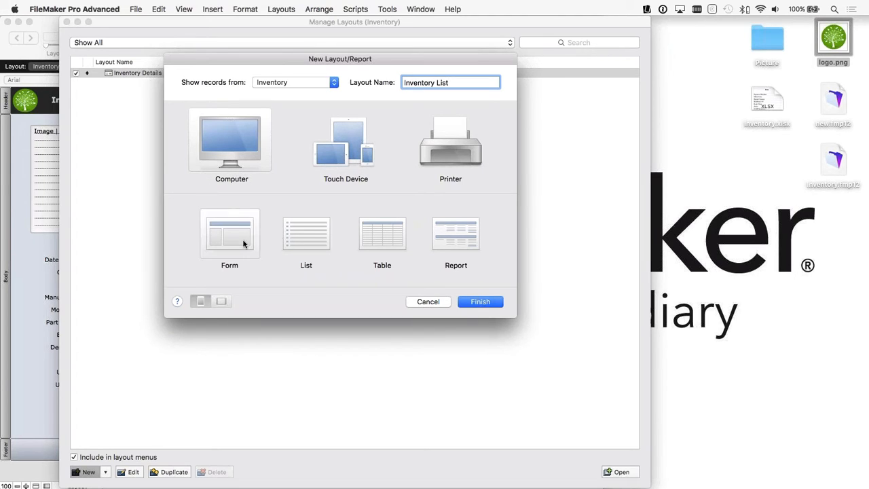
click(296, 245)
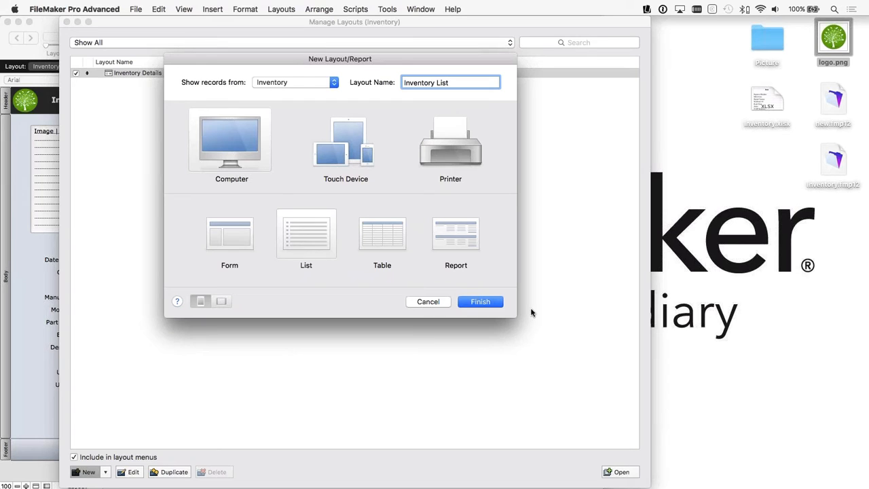
click(480, 301)
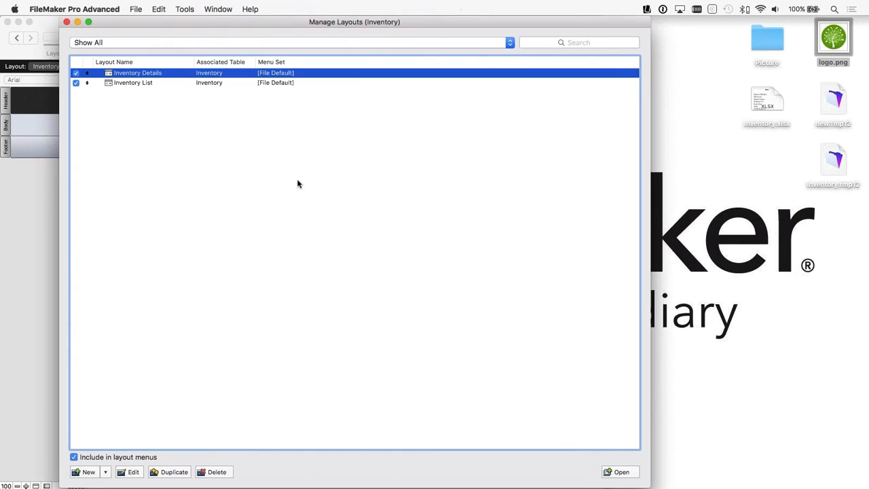
Step: View the Inventory Details layout in a separate window, close that window, and leave layout management
click(619, 472)
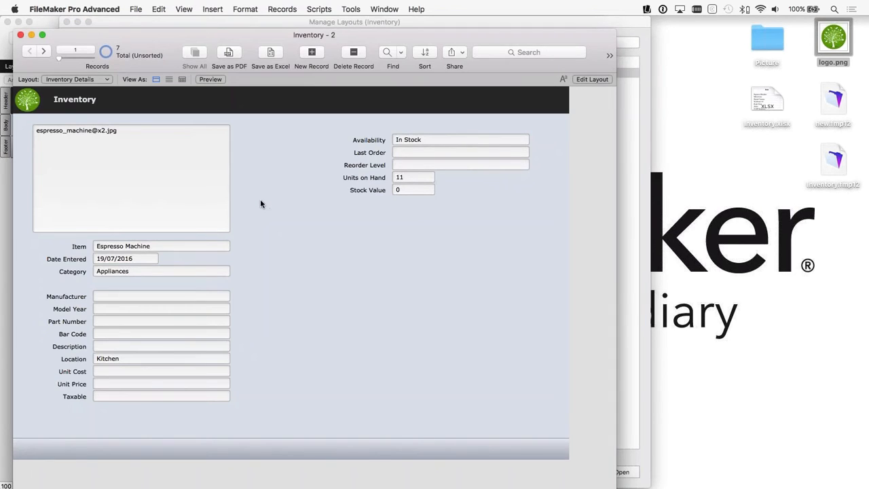
click(71, 79)
drag(59, 41, 148, 44)
click(109, 39)
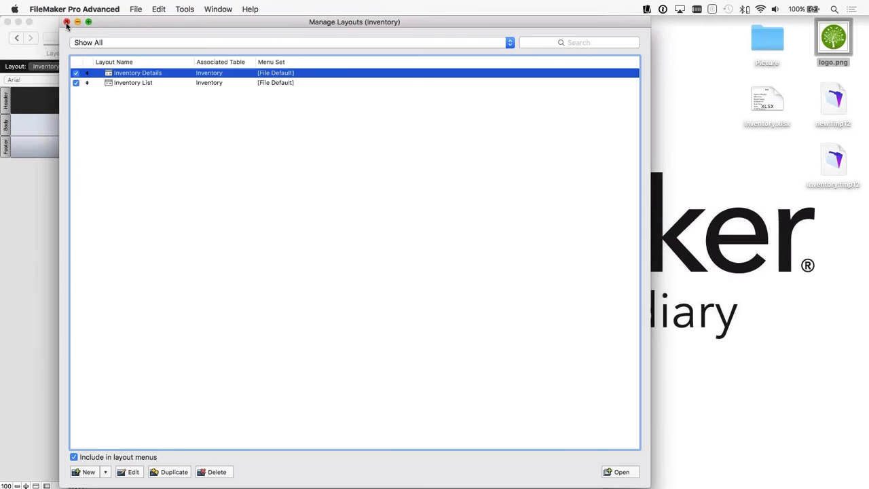
click(66, 22)
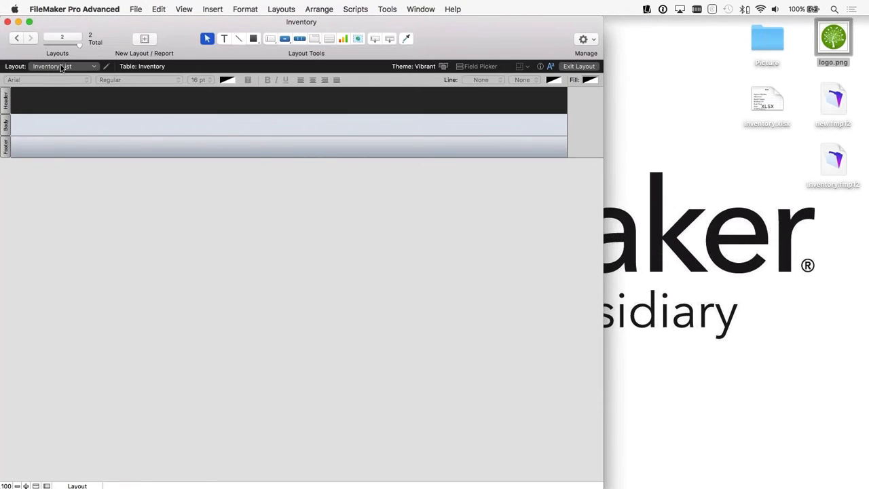
Step: Enlarge the body part of the Inventory List layout to make room for taller records
drag(111, 30, 128, 30)
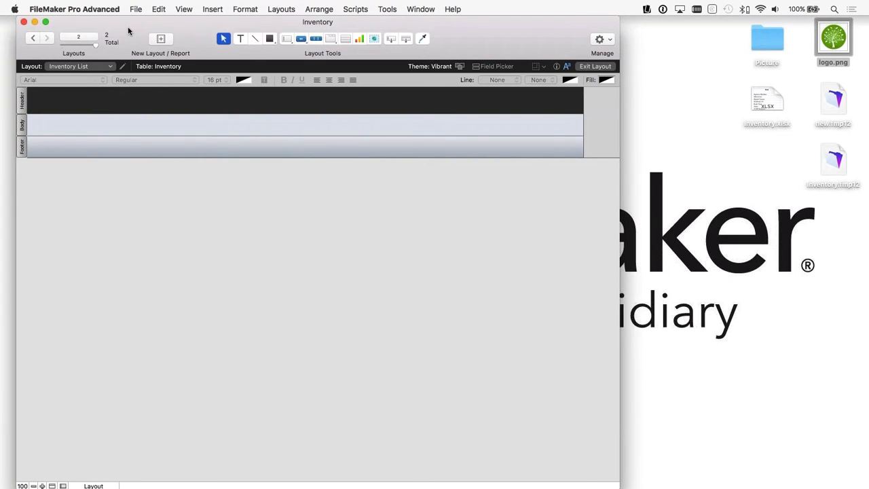
click(23, 103)
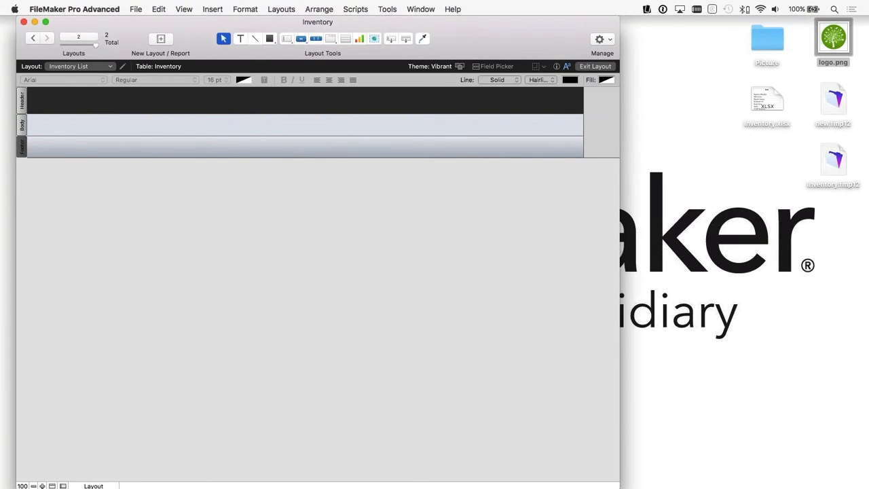
drag(47, 137, 46, 182)
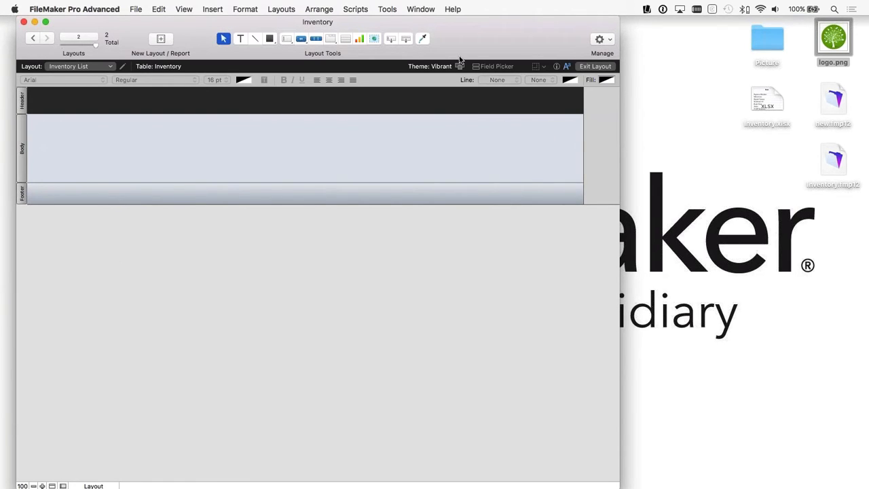
Step: Show the Field Picker and change the Image | Container field's type from Text to Container
click(494, 67)
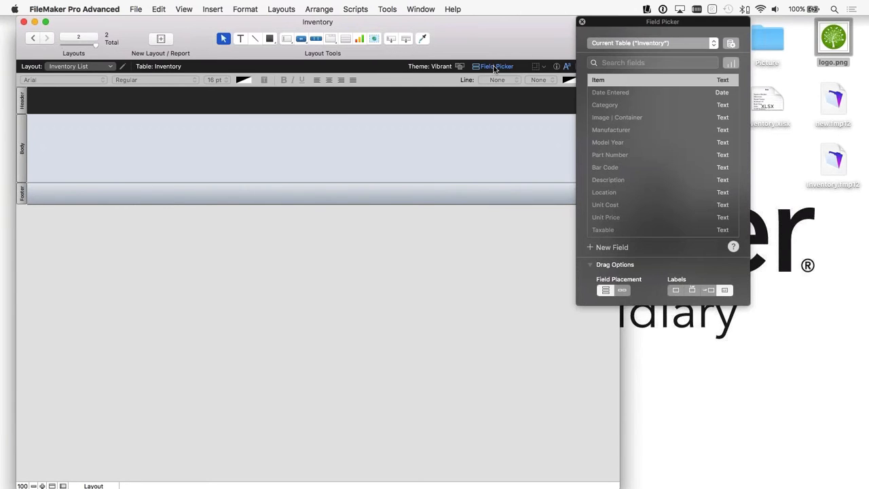
drag(620, 23, 612, 29)
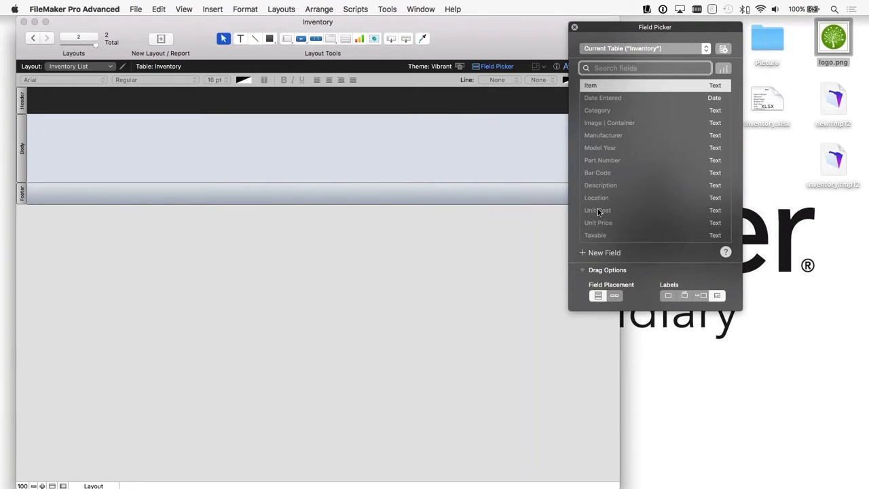
scroll(598, 210, down, 4)
scroll(597, 210, up, 4)
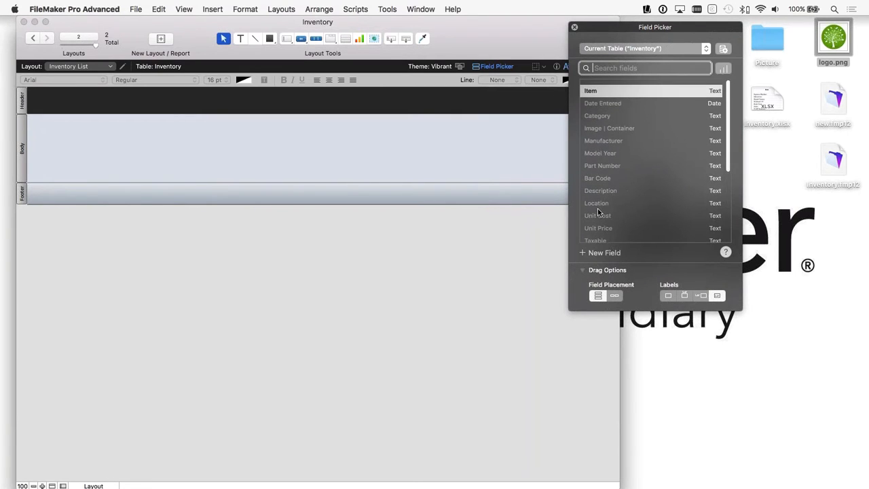
click(594, 87)
click(594, 123)
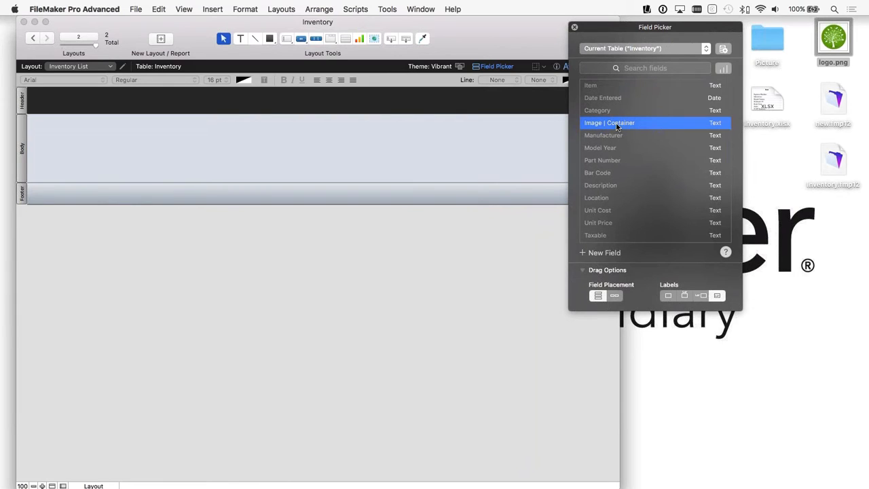
click(714, 124)
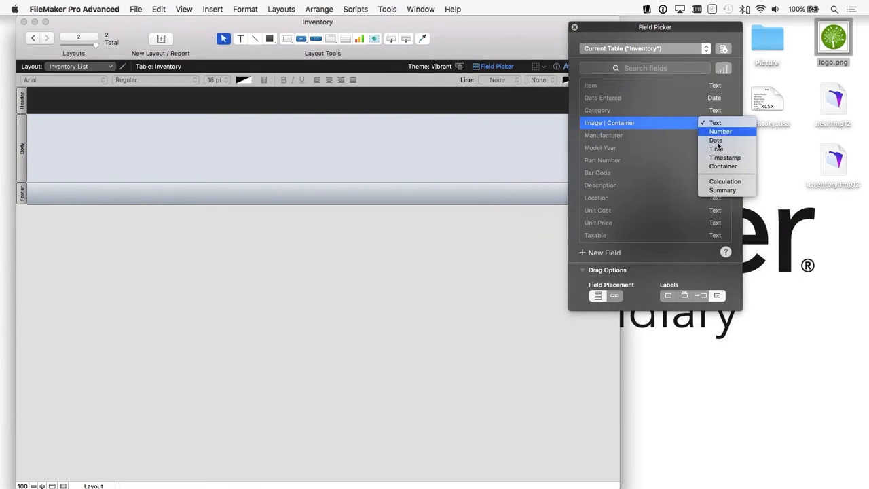
click(722, 166)
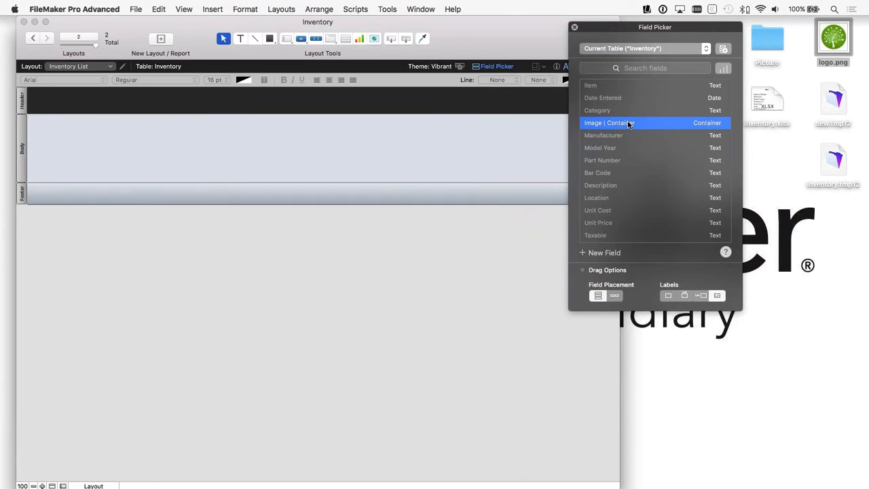
Step: Place the Image | Container field at the body's left end, extend the body slightly, and center the field vertically in it
drag(629, 121, 54, 123)
click(210, 198)
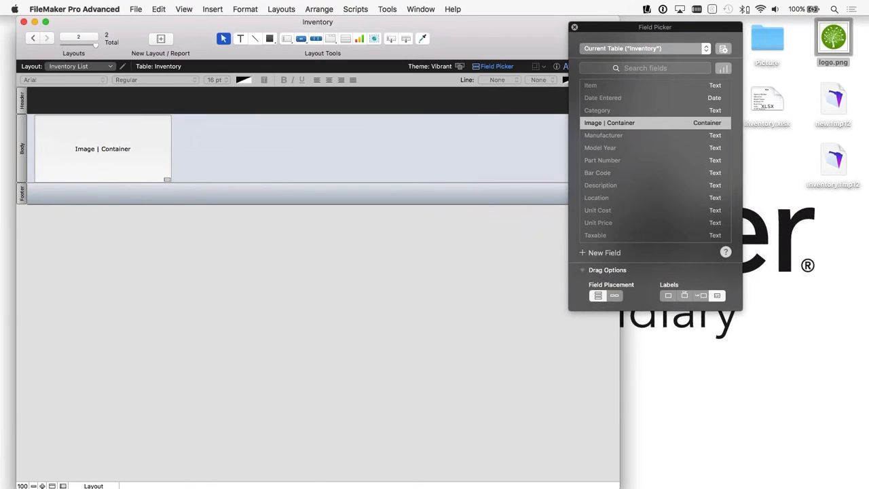
drag(190, 184, 190, 192)
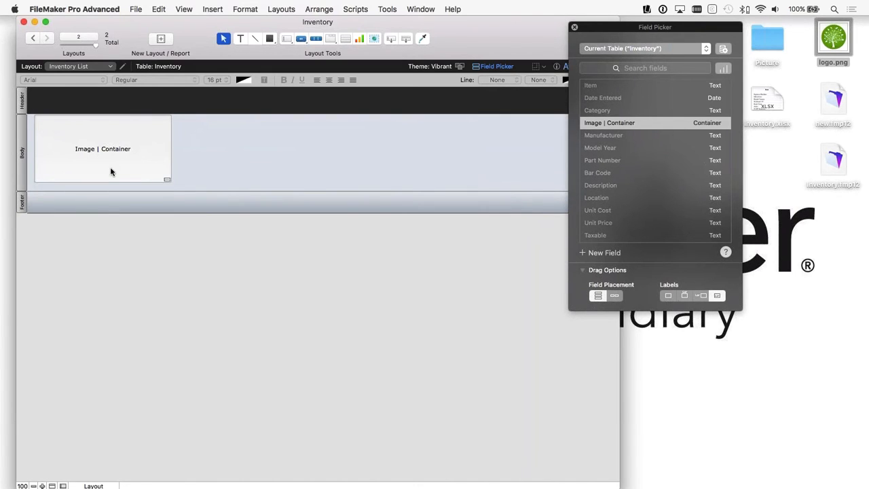
drag(112, 171, 115, 176)
click(168, 190)
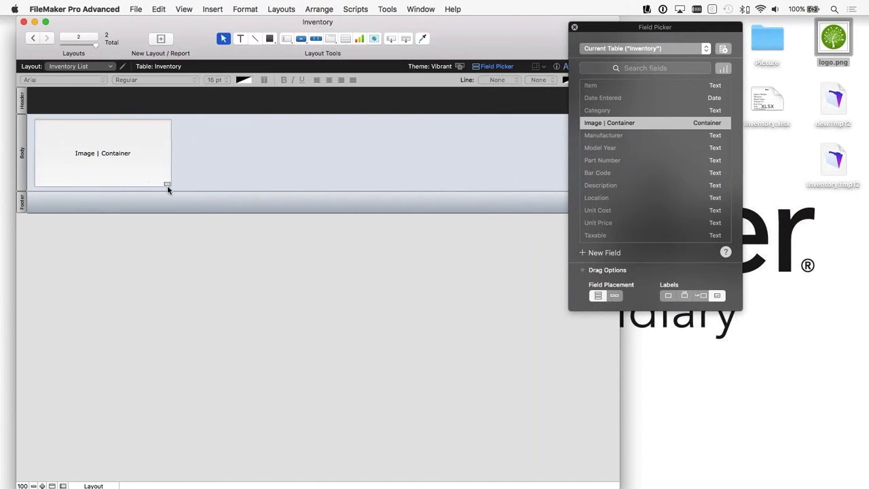
Step: Shrink the Image | Container field to a small square and shorten the body part to fit closely around it
click(169, 185)
drag(170, 185, 72, 154)
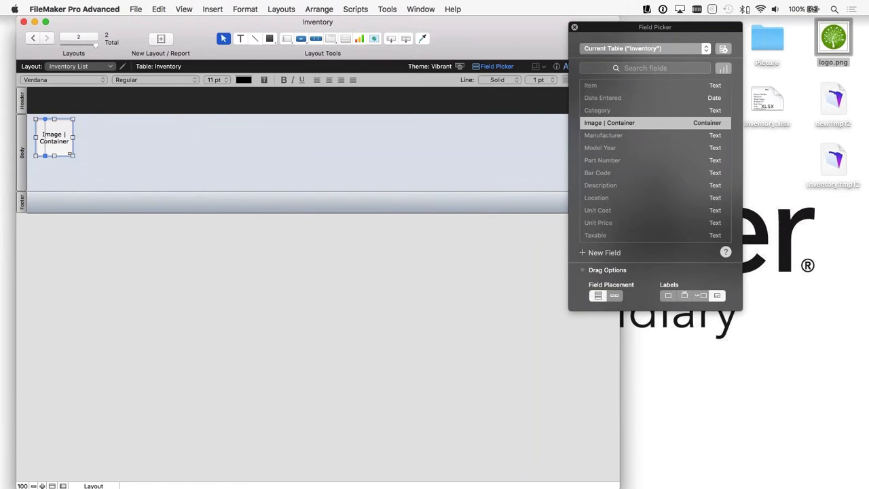
click(85, 153)
drag(75, 192, 72, 164)
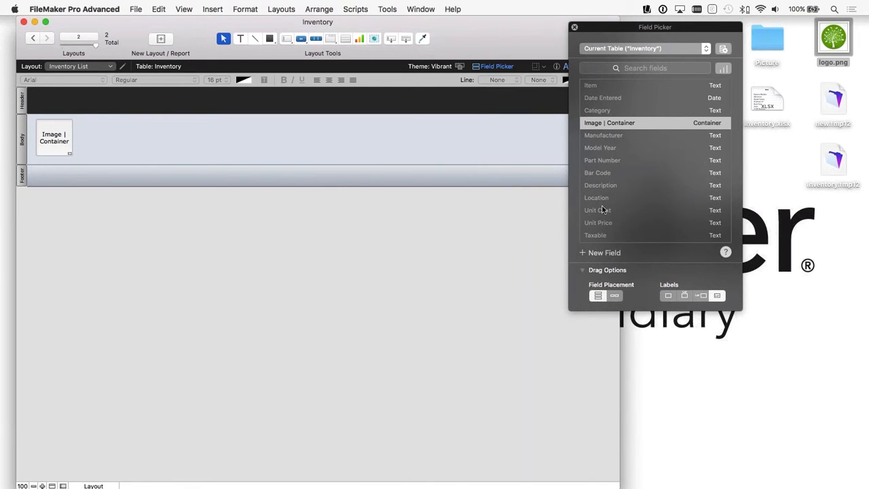
Step: Set the Field Picker's drag options to horizontal field placement with labels above, and select the Item field
scroll(603, 203, up, 2)
click(590, 87)
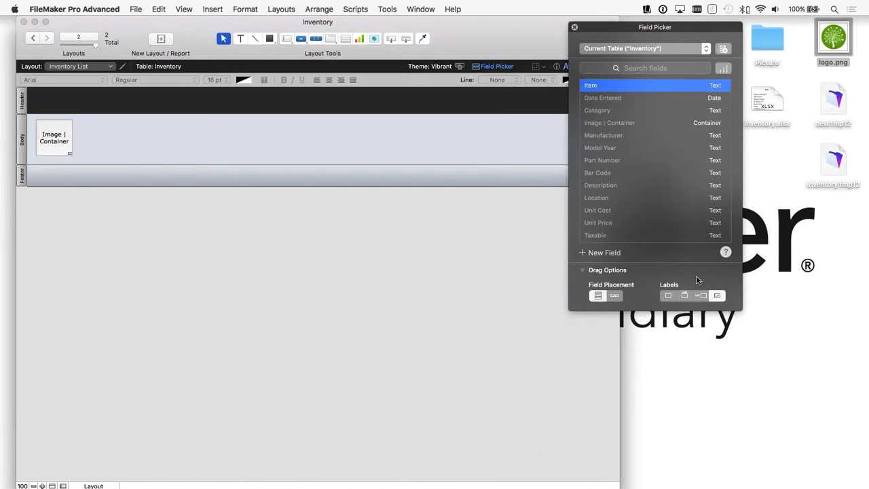
click(686, 296)
click(614, 296)
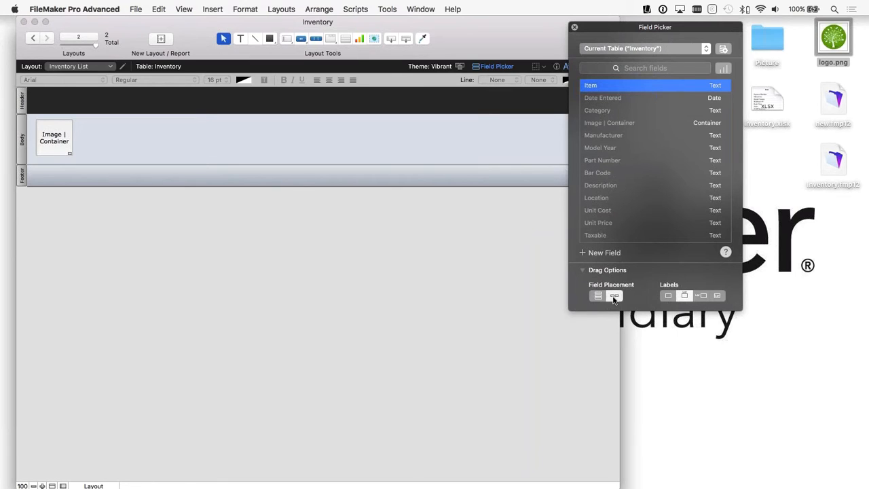
Step: Add Category, Location and Stock Value to the selection and place all four fields in a row beside the image field, with labels in the header
super+click(594, 111)
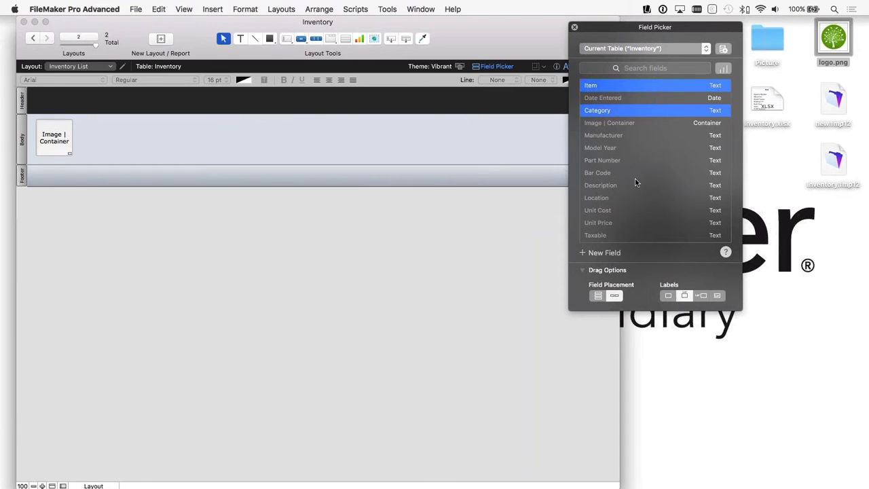
super+click(637, 184)
super+click(599, 188)
super+click(602, 198)
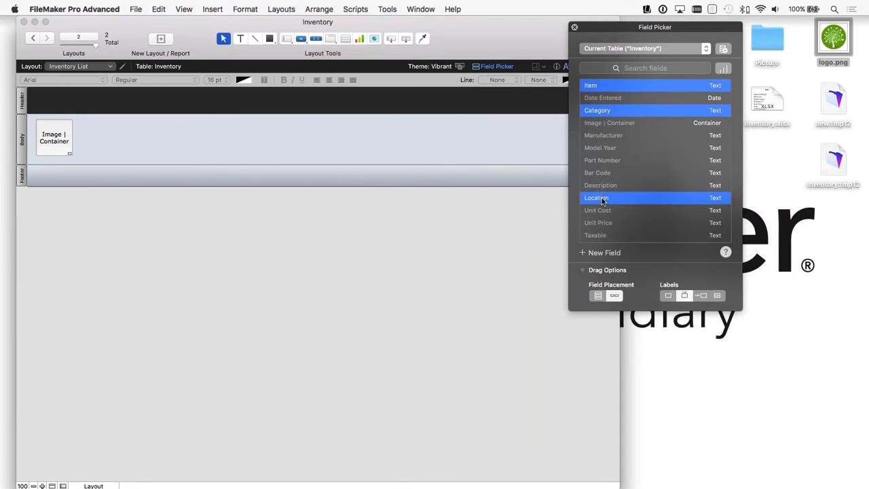
scroll(636, 205, down, 3)
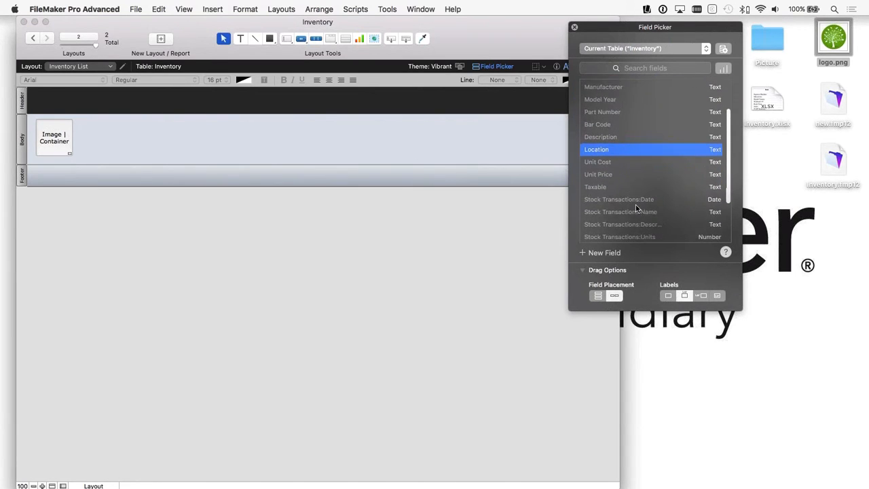
scroll(635, 204, down, 3)
super+click(598, 236)
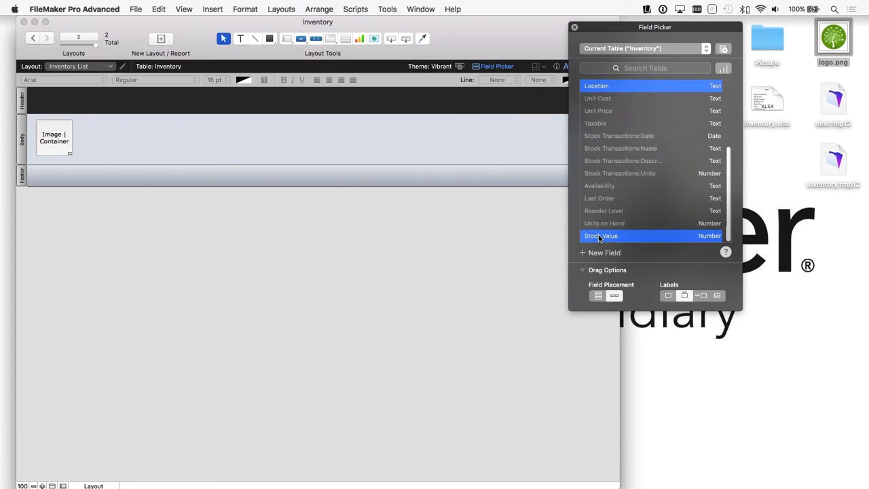
drag(596, 83, 147, 122)
click(541, 142)
drag(556, 130, 140, 136)
click(297, 157)
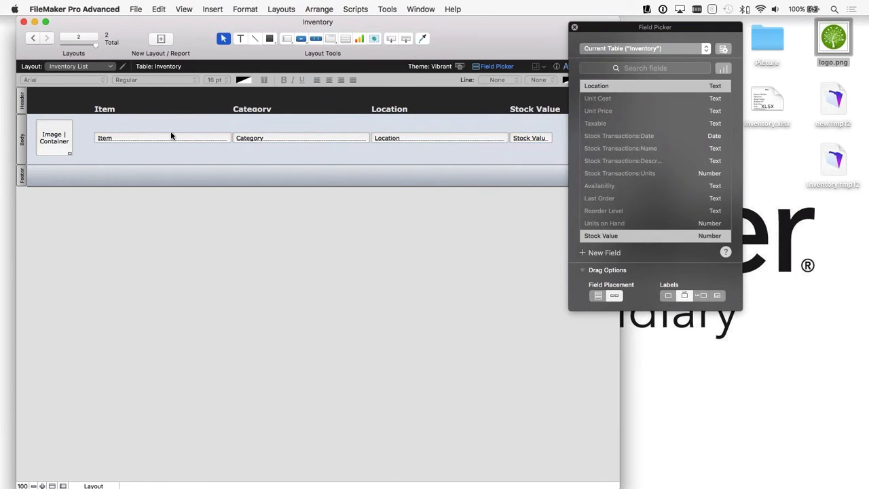
Step: Move the four column labels up within the header and increase their height to about 0.7 cm
drag(107, 98, 533, 111)
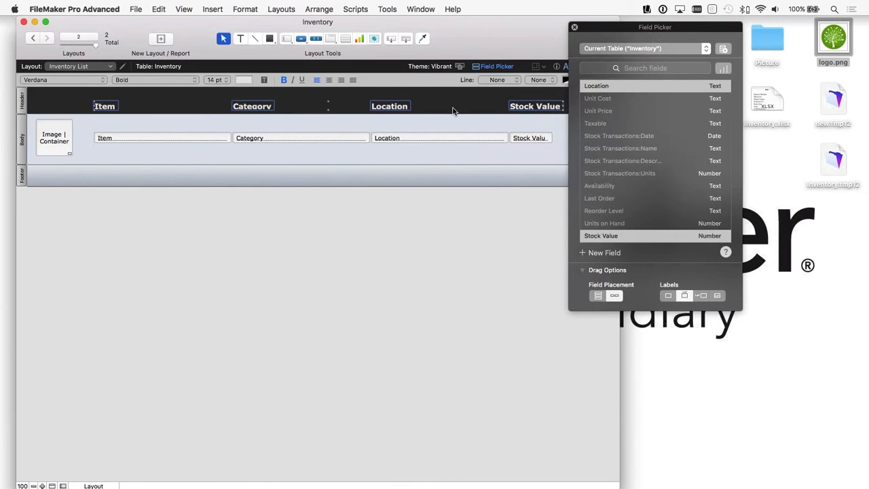
click(453, 110)
drag(100, 93, 568, 119)
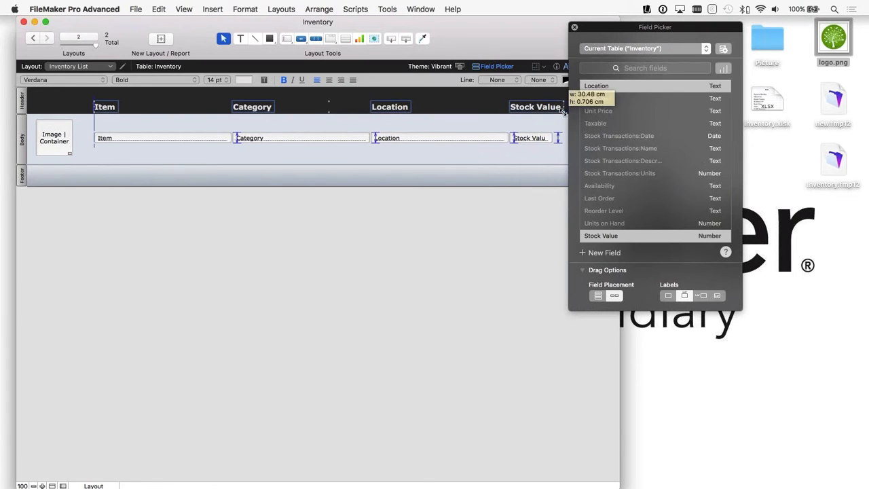
click(286, 128)
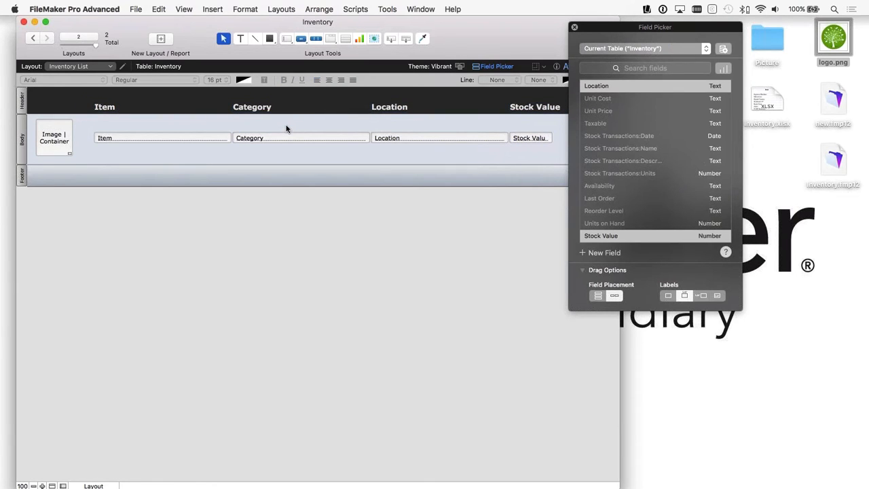
Step: Close the Field Picker, exit layout editing, and shrink the window to fit the Inventory List's columns
click(574, 27)
click(596, 66)
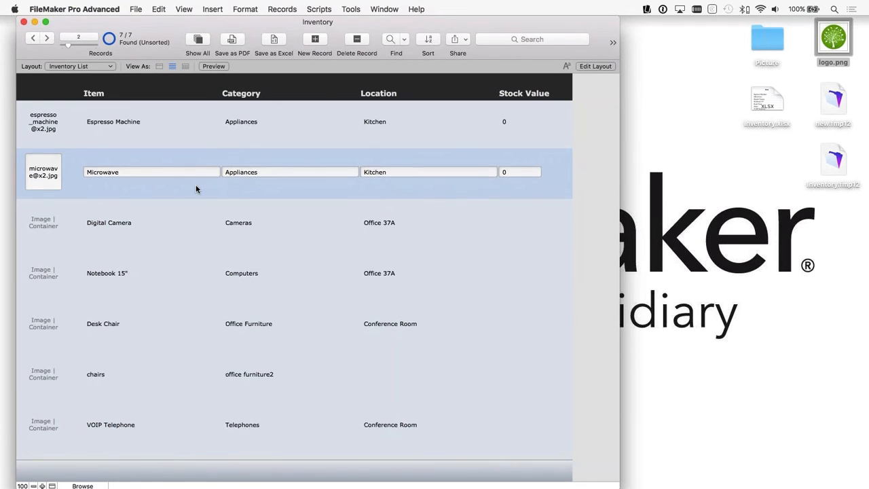
scroll(196, 188, down, 2)
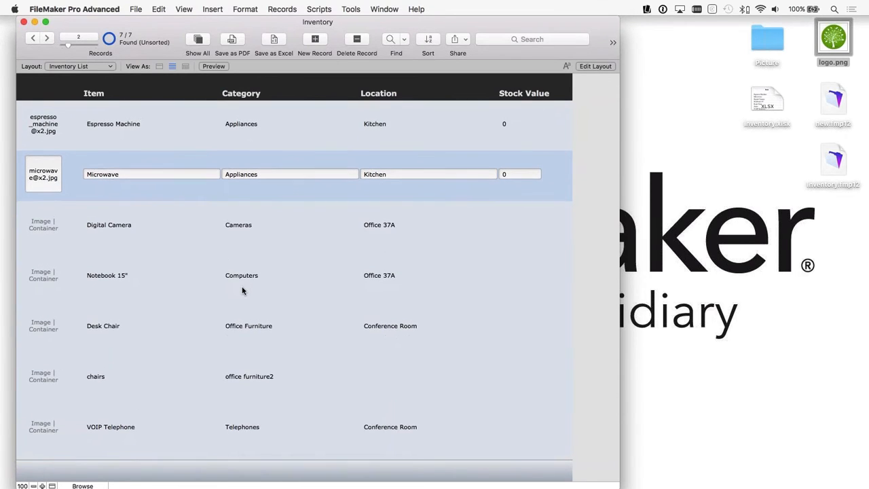
scroll(242, 291, up, 2)
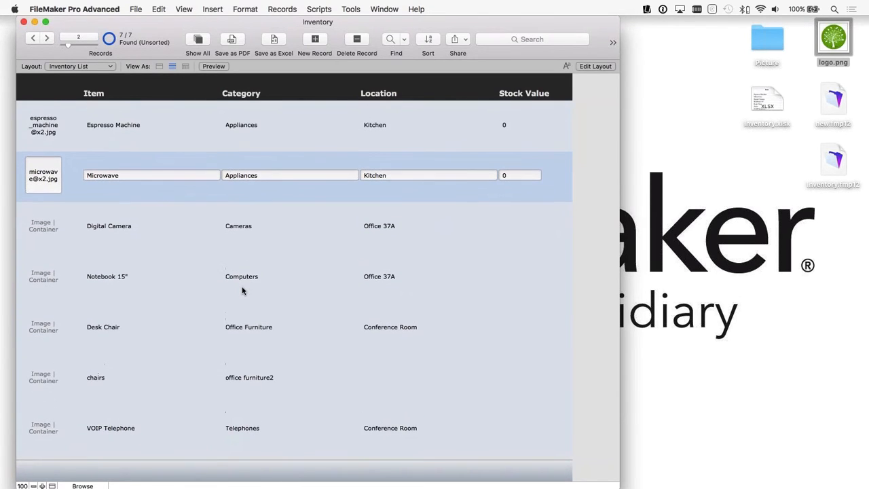
drag(618, 487, 556, 437)
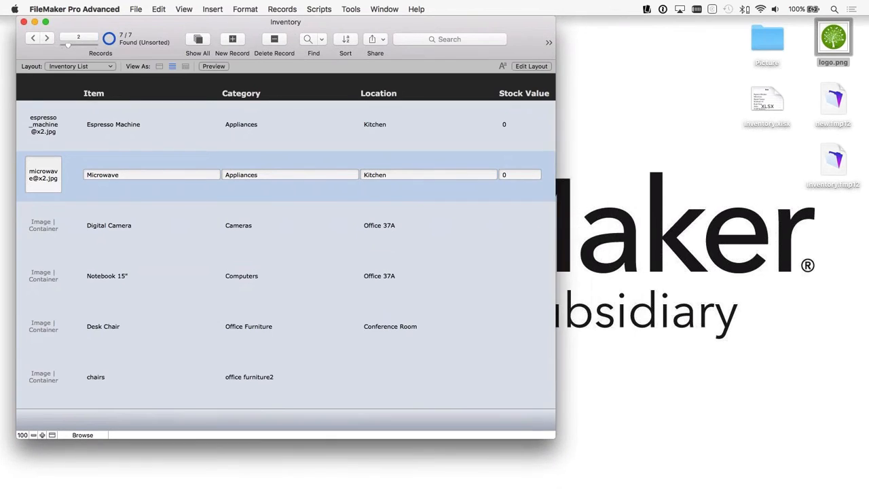
Step: Examine the Inventory List records and how they move beneath the header labels
scroll(338, 264, down, 3)
scroll(338, 263, up, 3)
scroll(338, 264, down, 3)
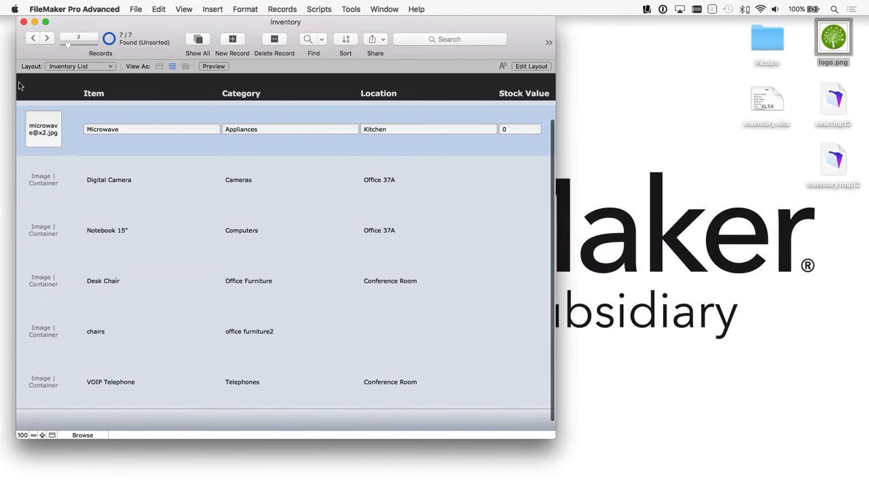
scroll(286, 264, up, 1)
scroll(263, 264, up, 2)
scroll(262, 265, down, 3)
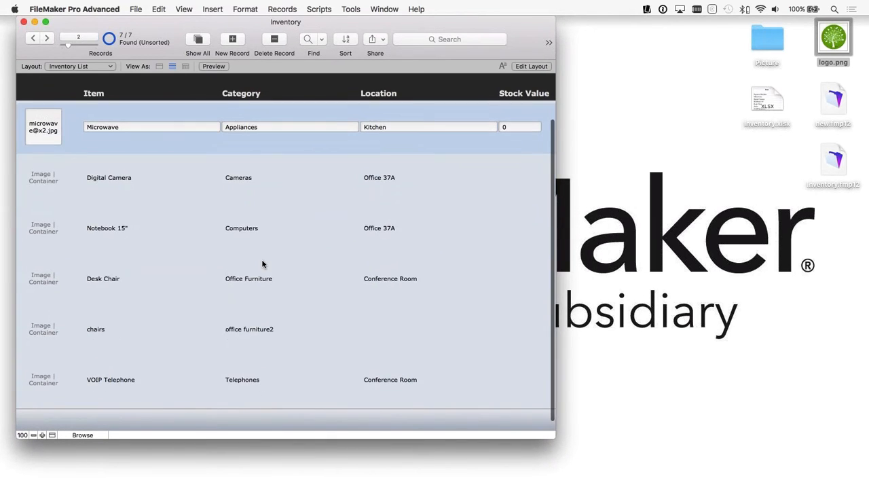
scroll(262, 264, up, 1)
scroll(263, 264, up, 1)
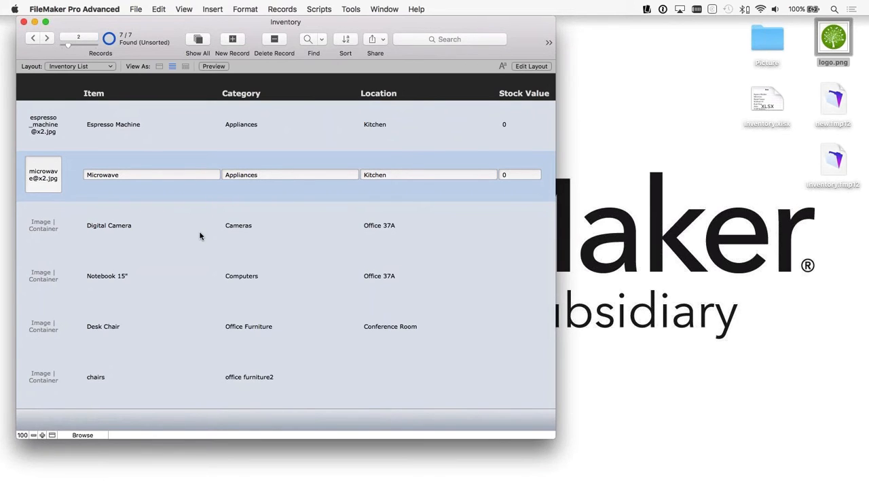
scroll(217, 293, down, 1)
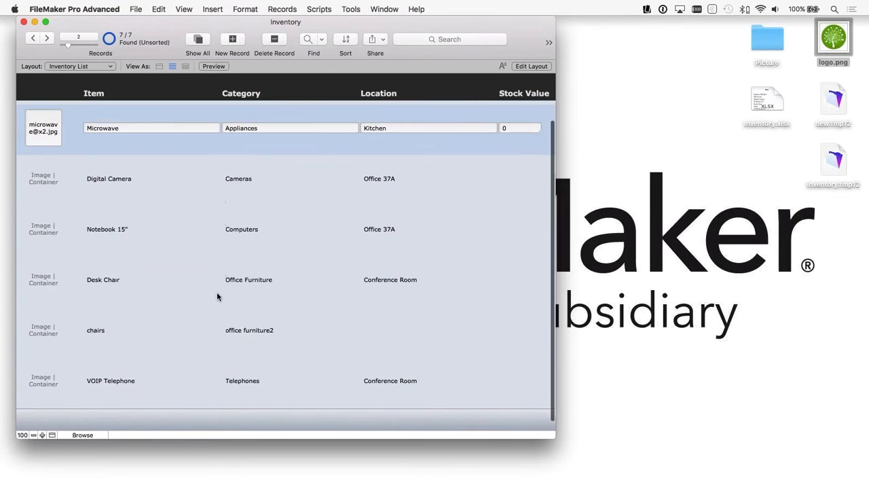
scroll(216, 294, up, 1)
scroll(217, 293, down, 1)
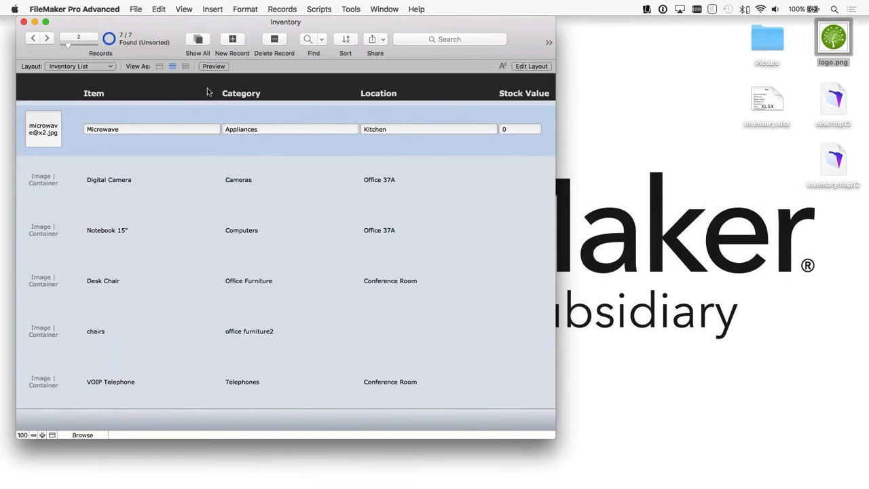
Step: Replace the chairs record's category with Office Furniture, copied from the Desk Chair record
right_click(261, 130)
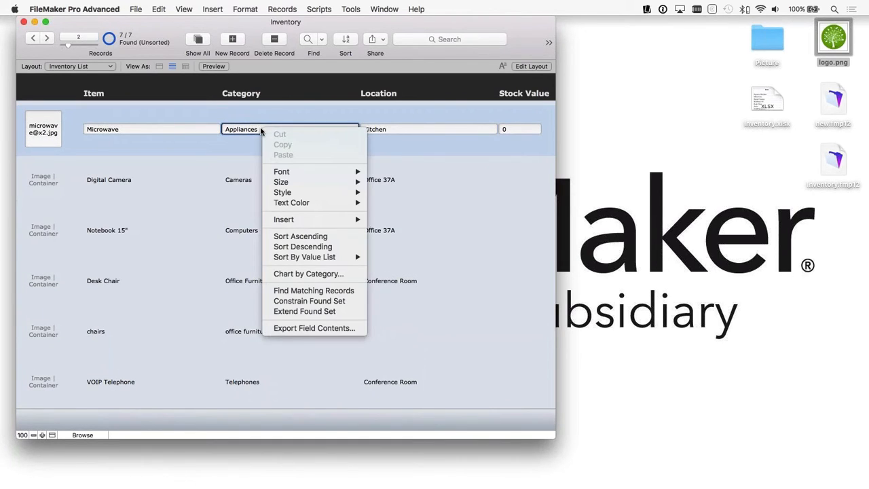
click(164, 211)
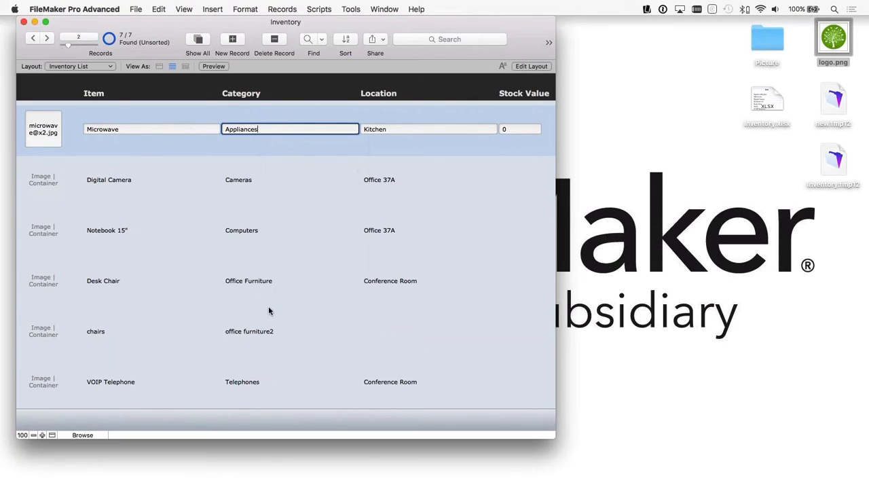
click(258, 332)
click(251, 281)
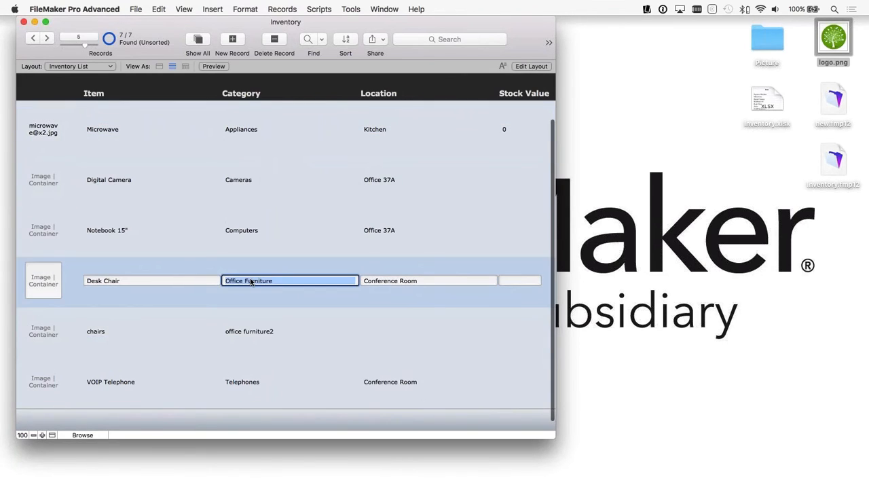
click(264, 281)
key(super+a)
key(super+c)
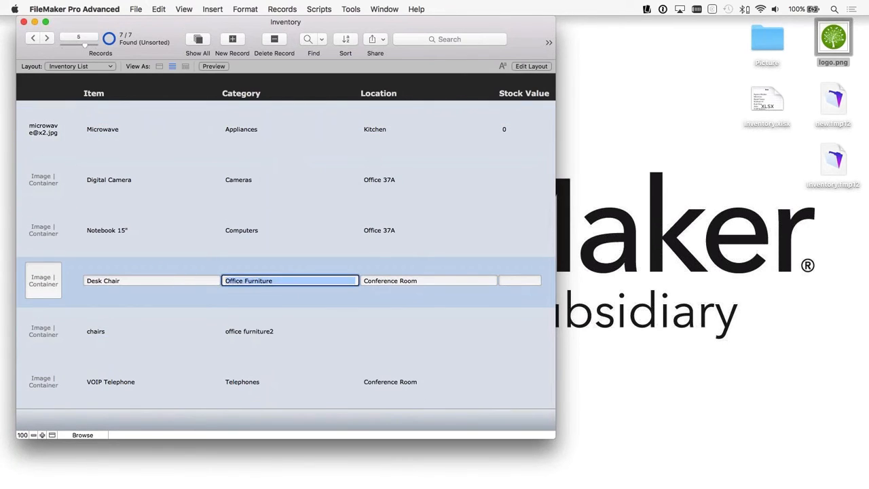
click(340, 333)
key(super+v)
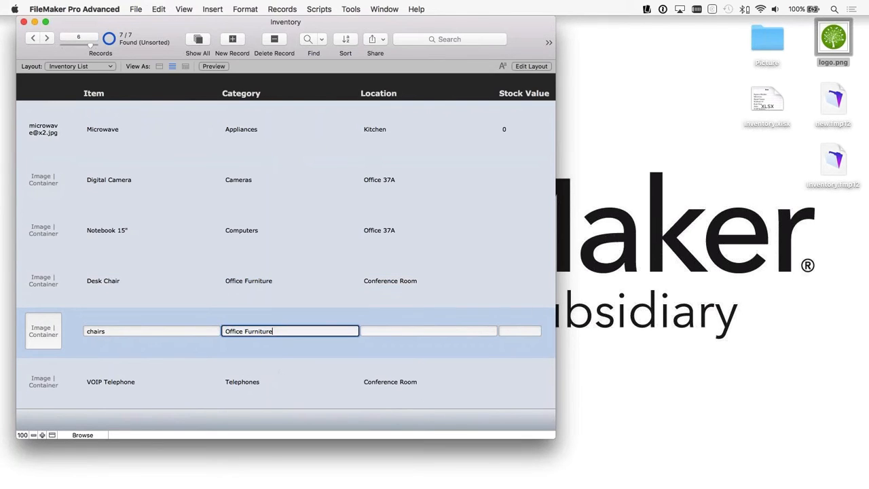
Step: Find the records matching the Desk Chair's Office Furniture category, review them, and show all records again
click(249, 279)
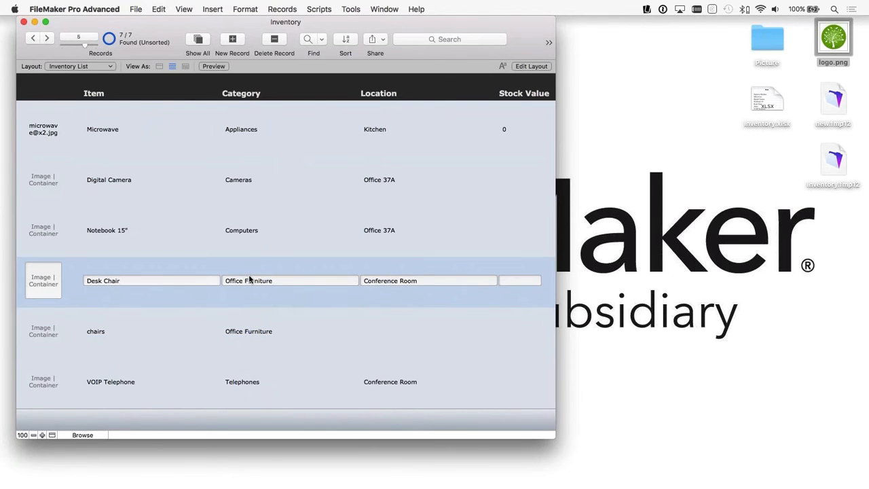
right_click(250, 280)
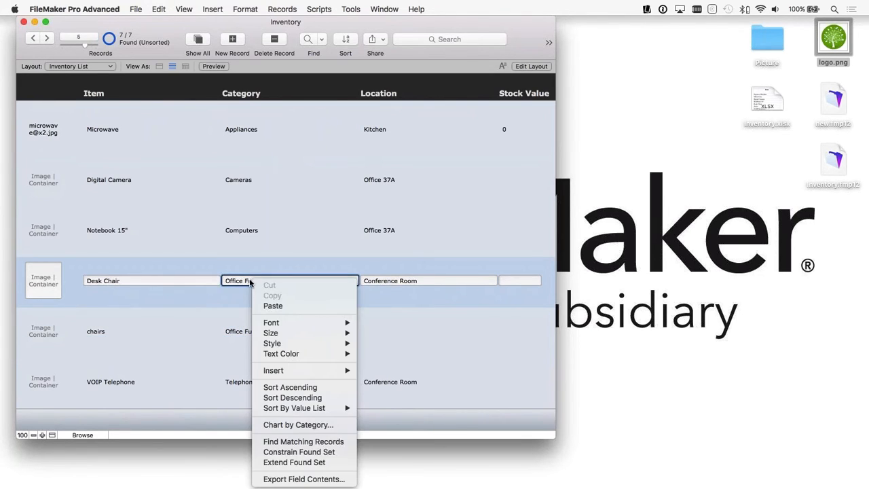
click(315, 441)
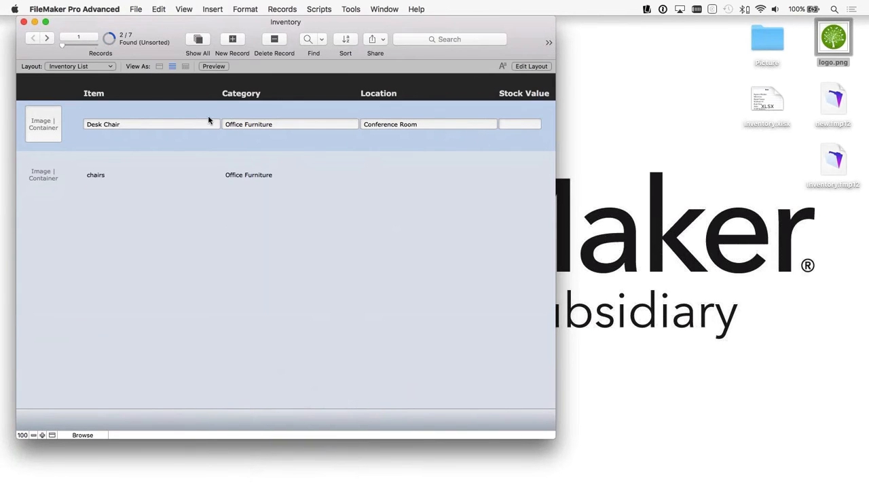
scroll(253, 230, up, 1)
scroll(253, 230, down, 2)
scroll(254, 229, up, 2)
click(196, 41)
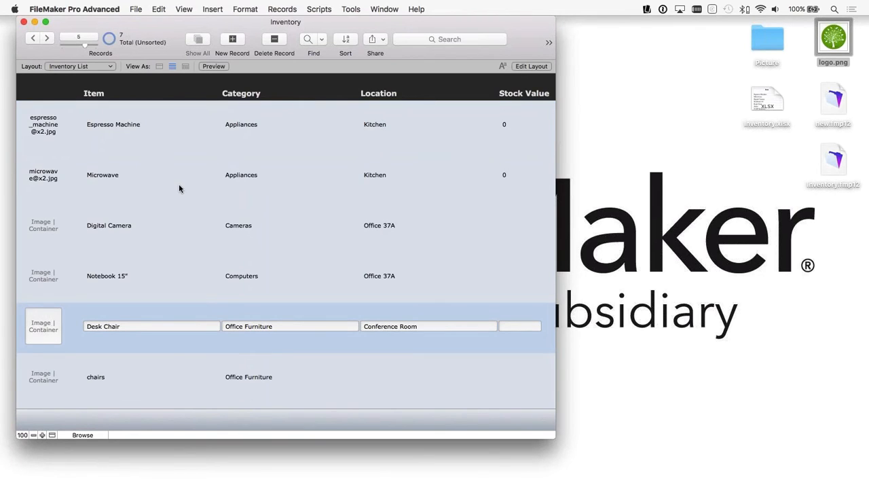
Step: Open the desktop's Picture folder in Finder, narrow its window to sit beside the Inventory window, and switch back to FileMaker Pro Advanced
scroll(178, 184, right, 1)
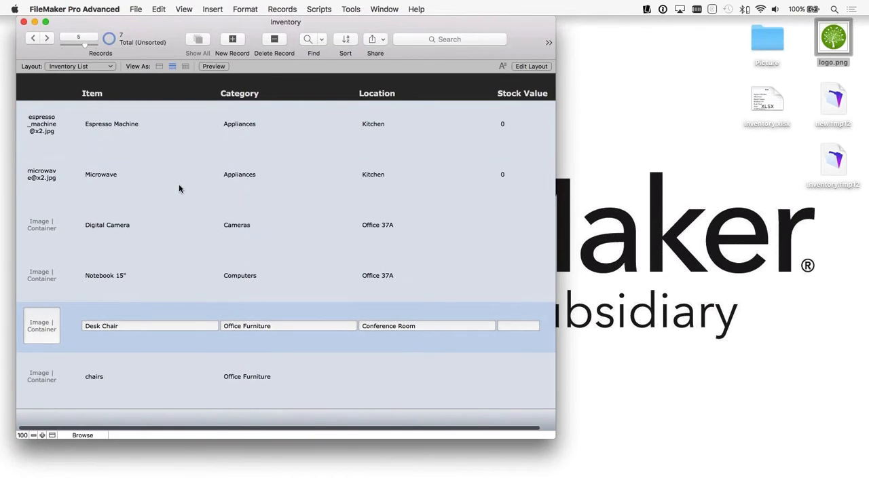
scroll(179, 184, left, 1)
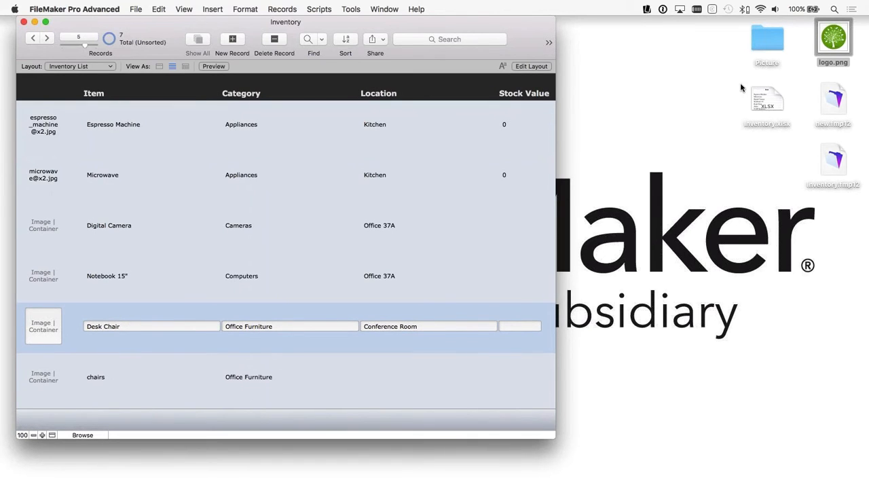
double_click(767, 38)
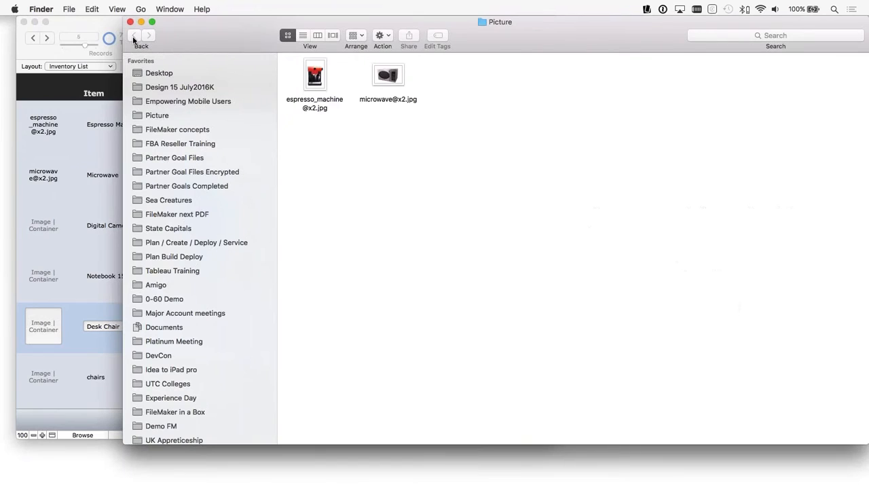
drag(122, 19, 617, 59)
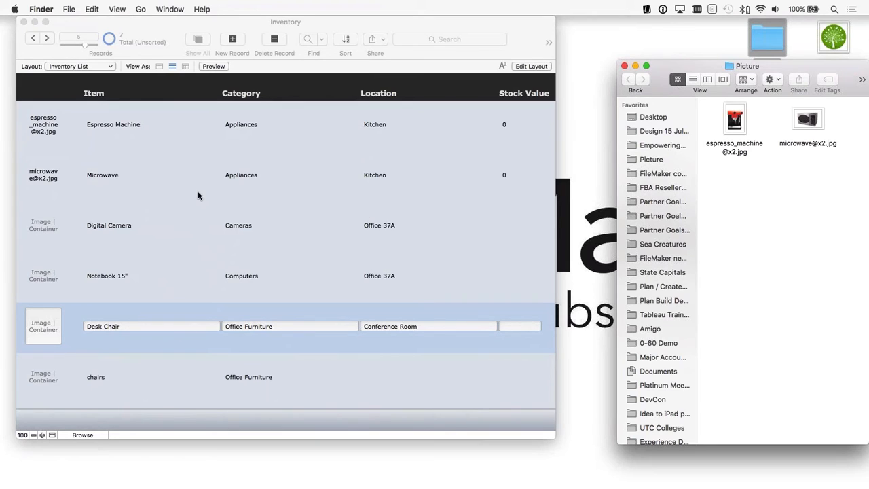
click(93, 435)
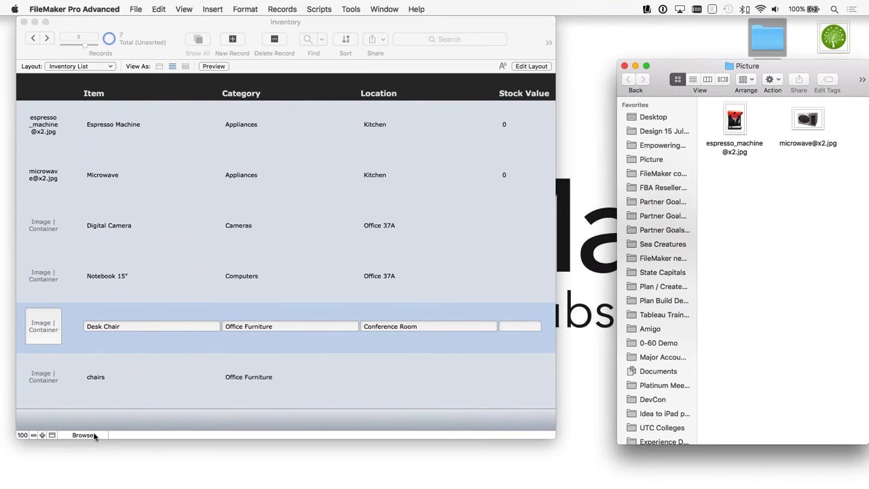
click(93, 435)
click(180, 8)
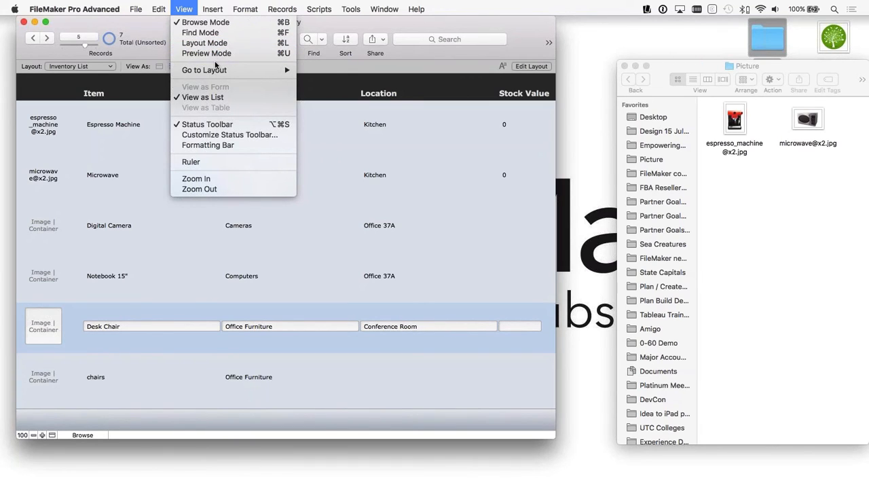
click(431, 75)
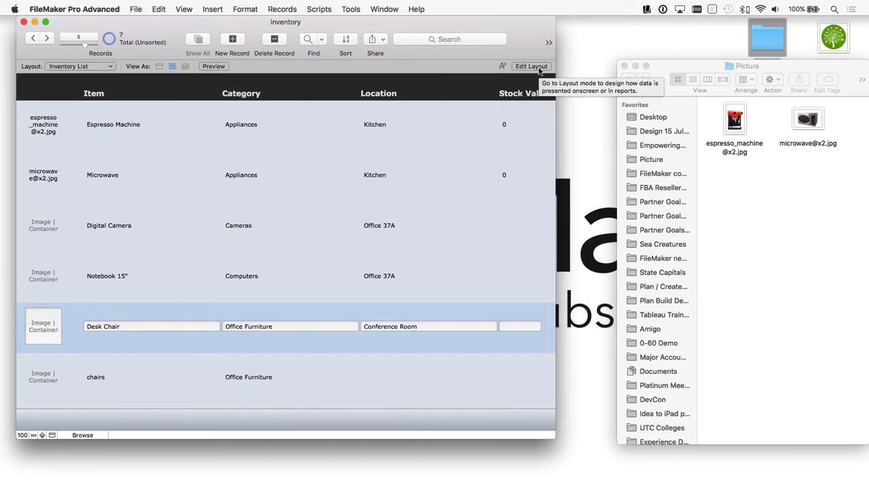
click(755, 192)
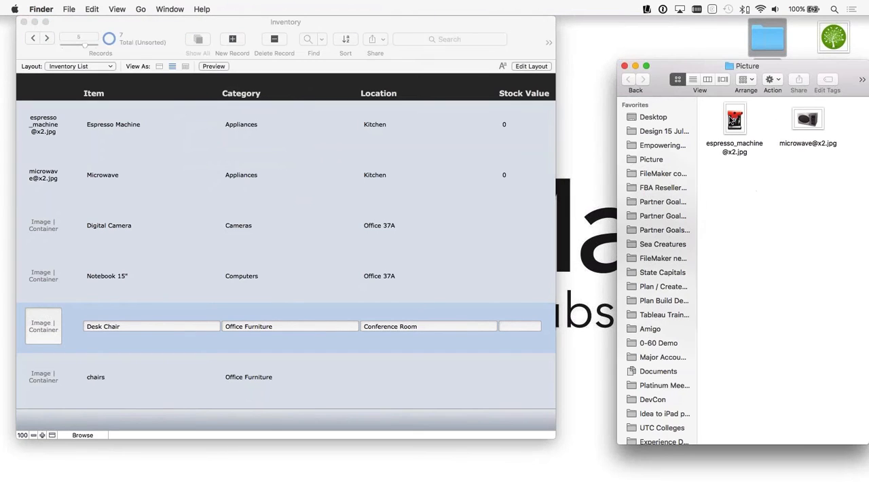
drag(732, 119, 46, 120)
drag(807, 120, 41, 170)
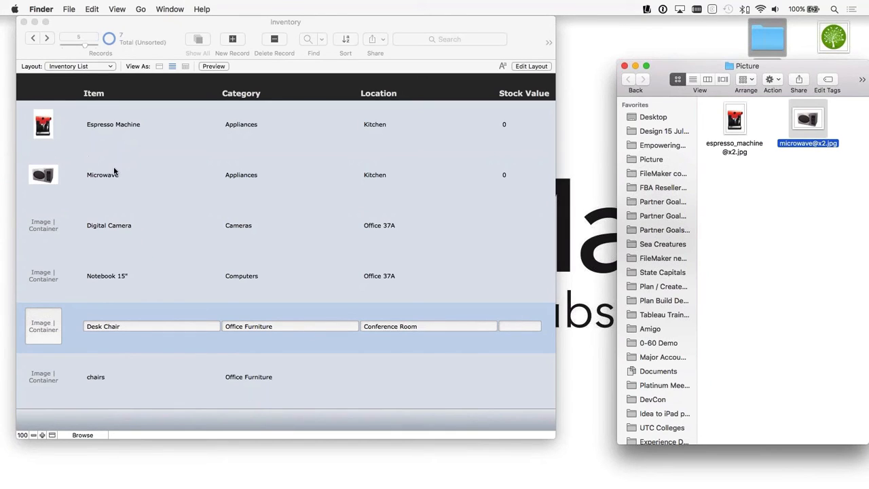
Step: Add the desktop's green tree logo to the Inventory List header before the Item label, and check the layout among the records in Browse mode
click(531, 66)
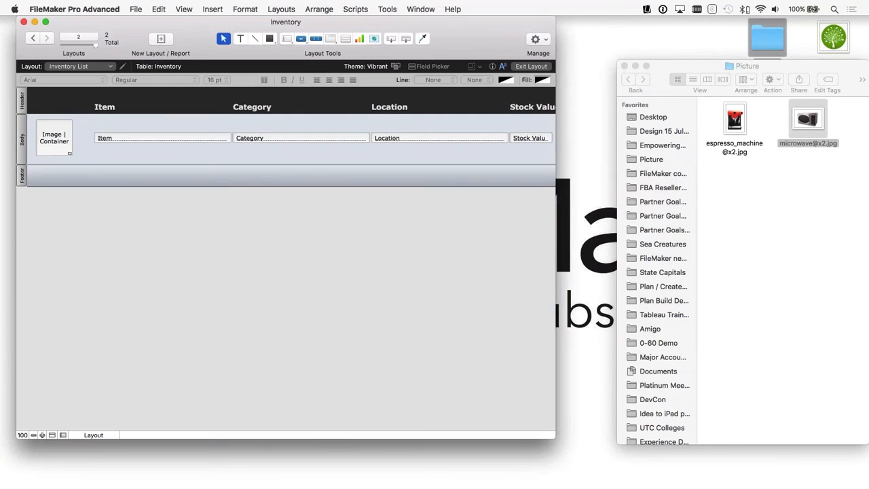
drag(834, 38, 49, 97)
drag(70, 129, 56, 114)
click(76, 126)
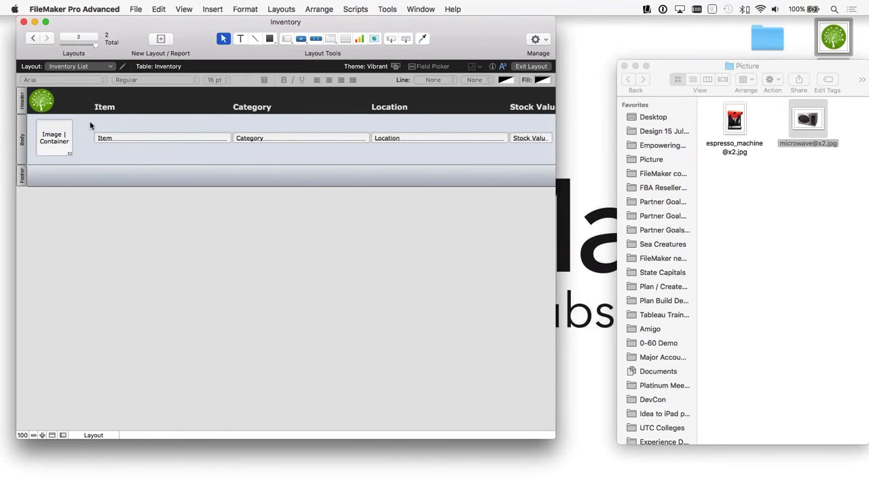
drag(90, 125, 349, 145)
key(super+b)
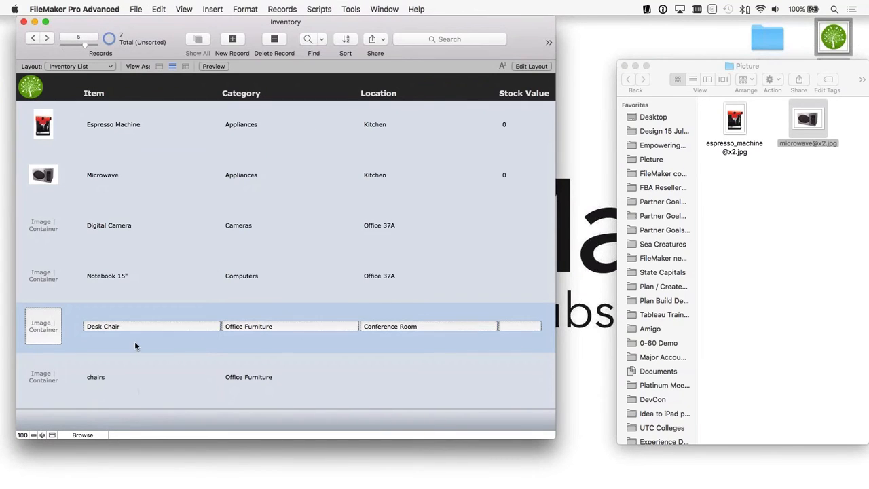
click(130, 144)
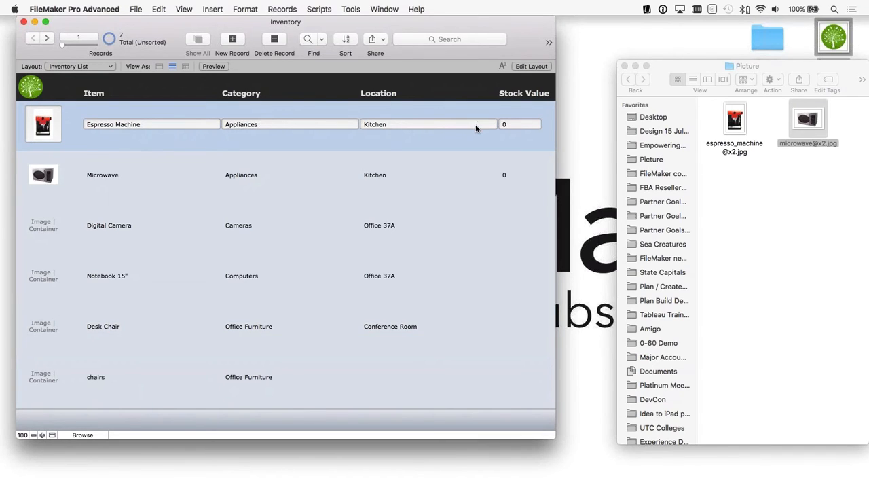
click(118, 164)
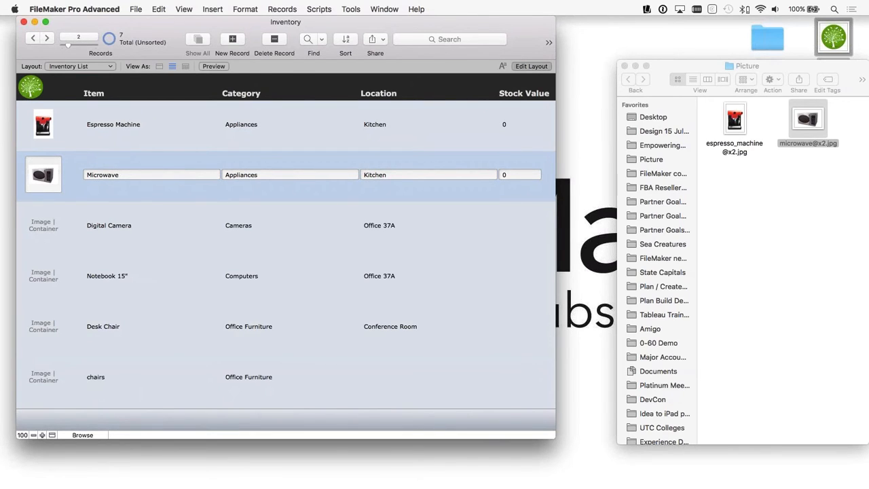
Step: Edit the Inventory List layout, select the Item, Category, Location and Stock Value body fields, and open the Inspector clear of them
click(533, 66)
drag(548, 151, 94, 131)
click(492, 67)
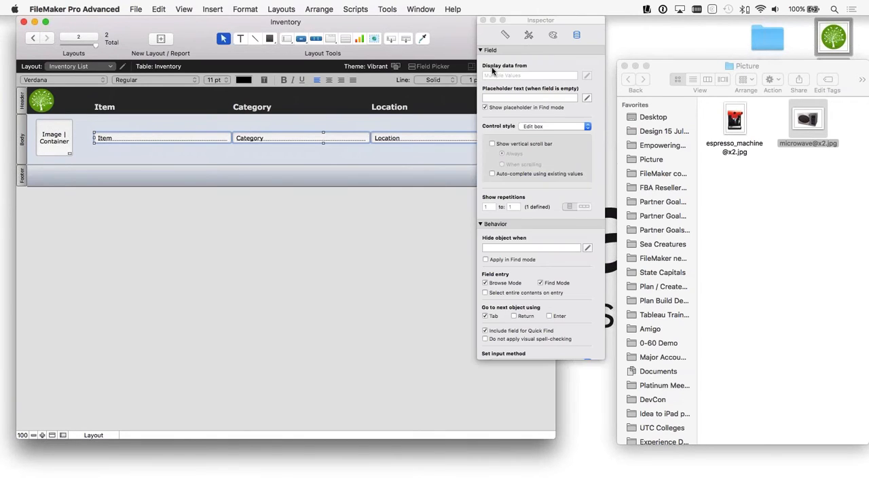
drag(516, 22, 581, 66)
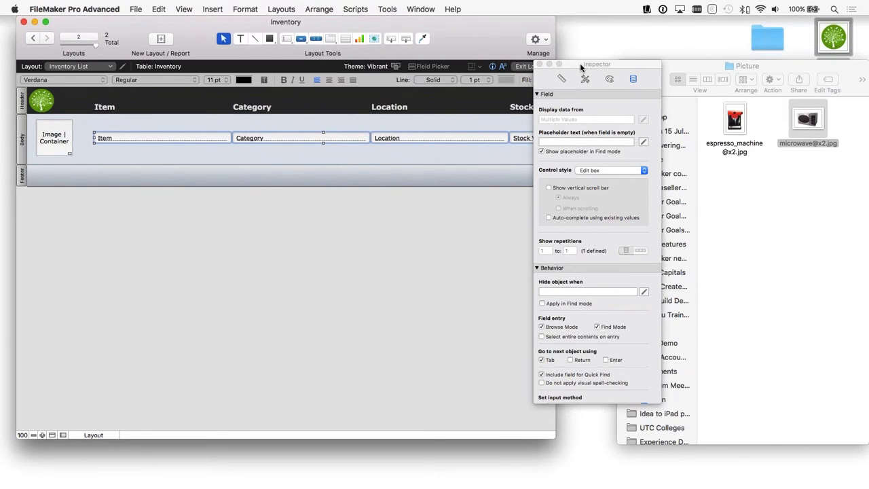
Step: Switch the Inspector's measurement units to points and review its position, autosizing, alignment, sliding and grid settings
click(562, 79)
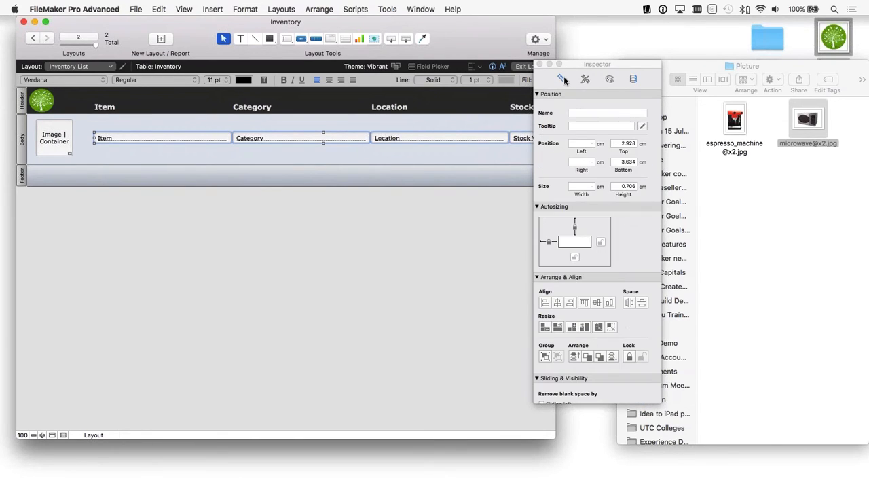
click(585, 81)
click(602, 144)
scroll(551, 192, down, 2)
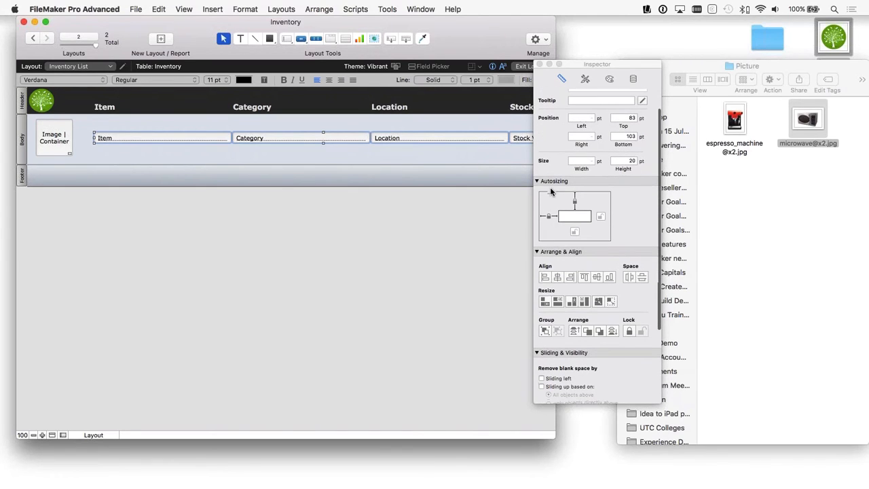
scroll(562, 248, down, 4)
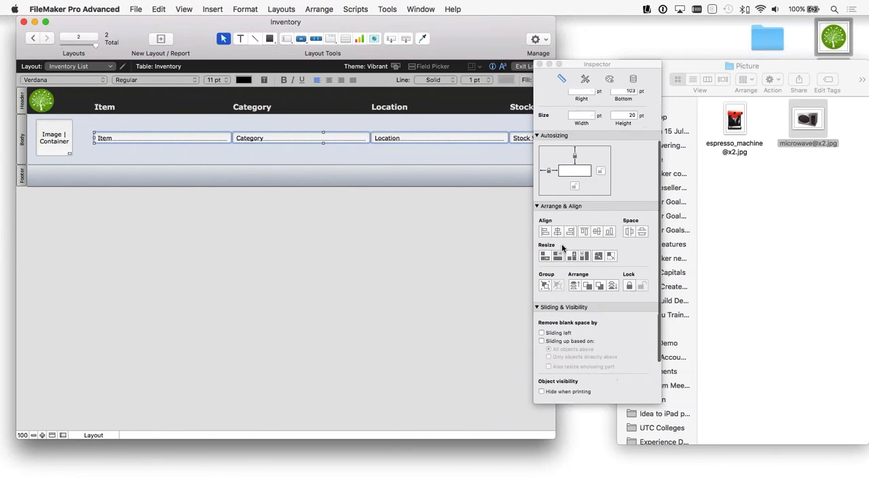
scroll(562, 248, down, 2)
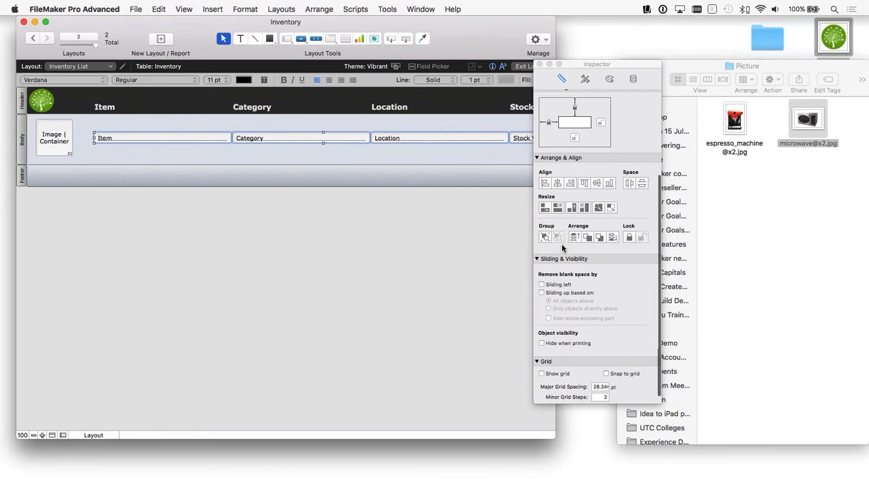
scroll(582, 290, down, 1)
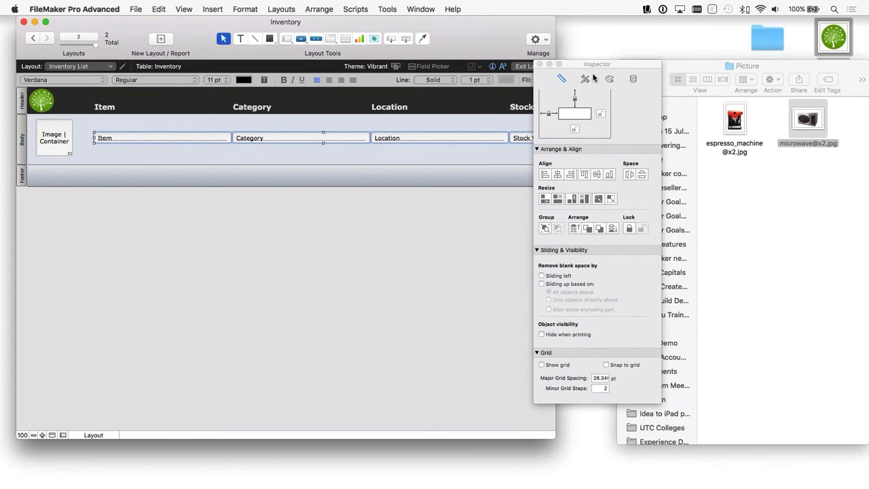
Step: Review the Vibrant theme's edit box styles and the selected fields' fill, line, text and paragraph appearance settings
click(586, 80)
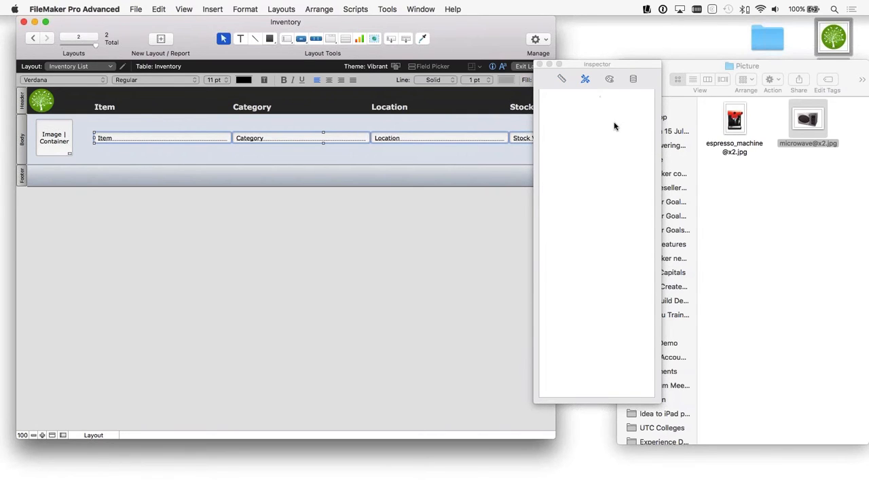
click(561, 79)
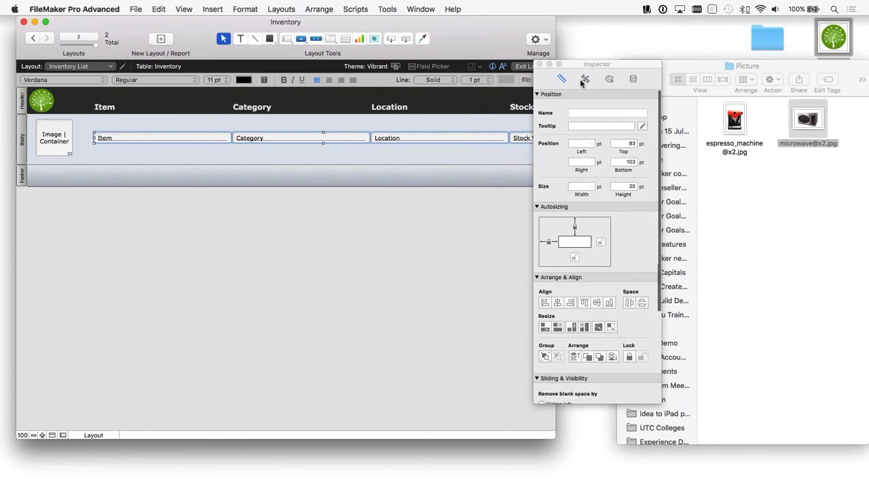
click(586, 79)
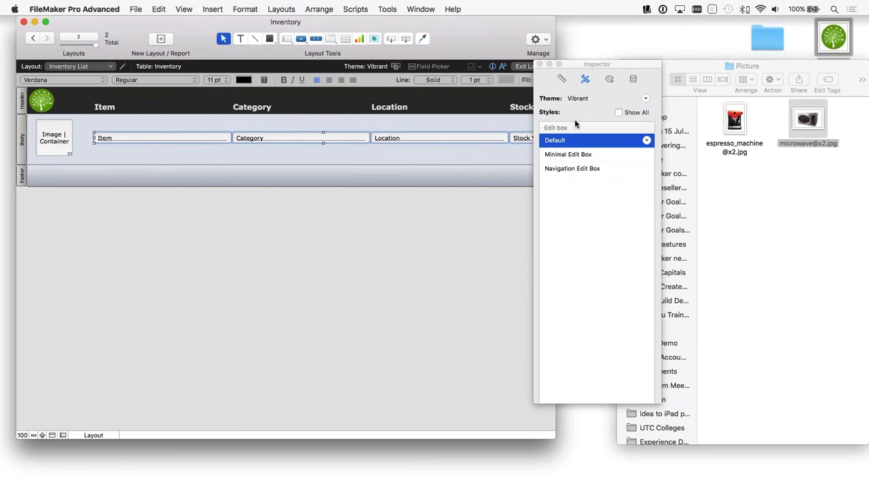
click(610, 79)
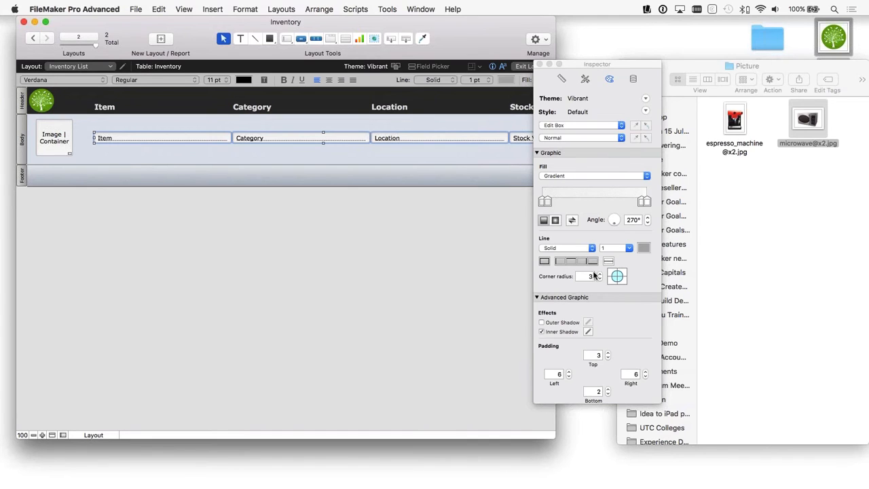
scroll(588, 284, down, 10)
scroll(587, 284, up, 8)
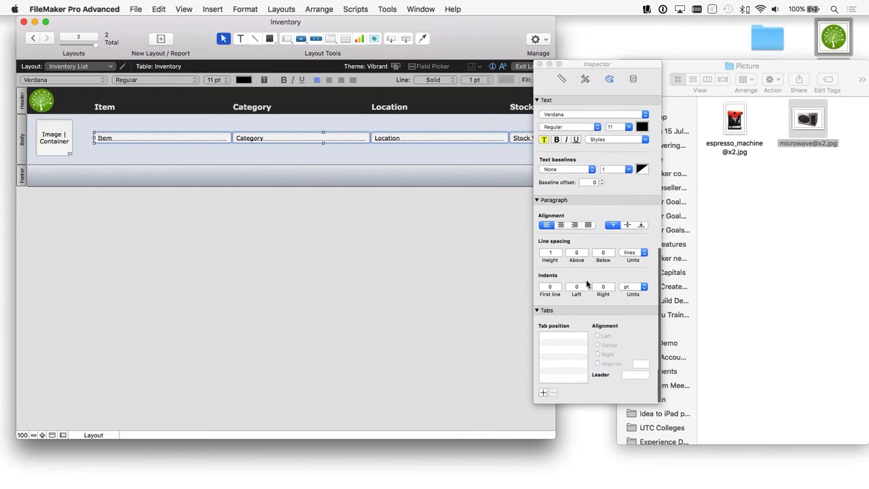
scroll(587, 284, up, 5)
Step: Review the data settings and the available control styles for the selected fields
click(632, 80)
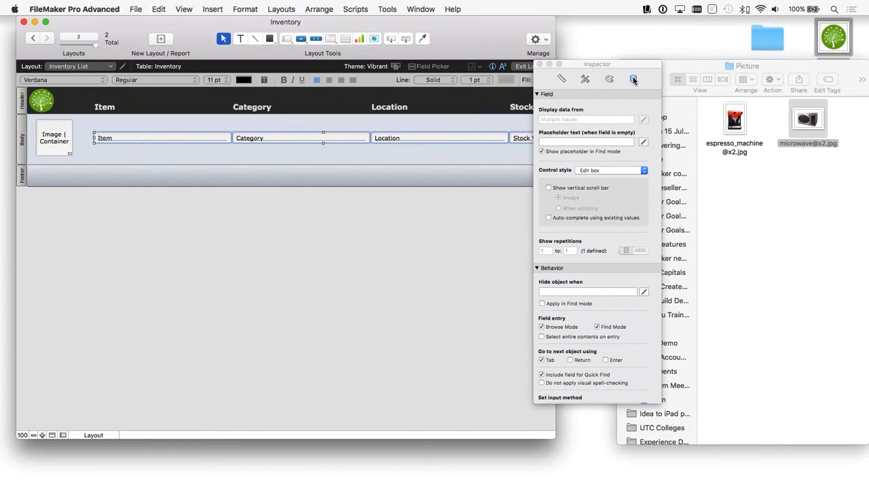
click(593, 171)
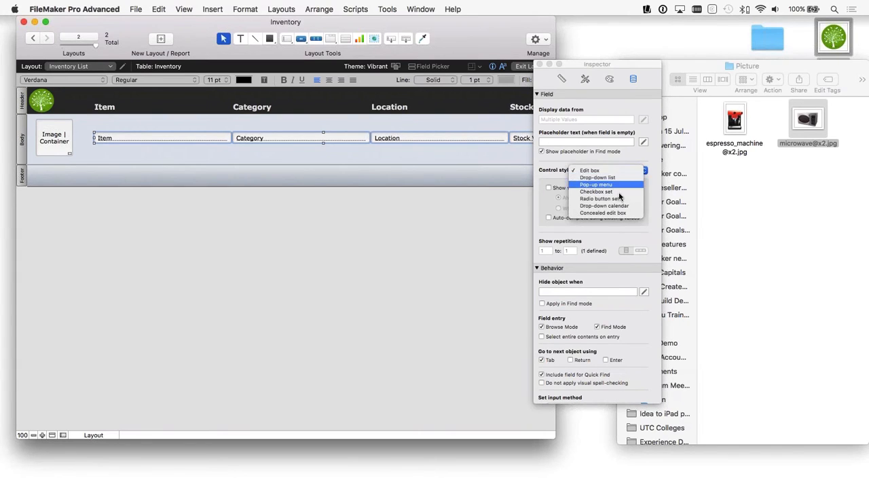
click(559, 157)
Step: Disable Browse Mode field entry for the selected body fields and re-enable it
scroll(571, 187, down, 5)
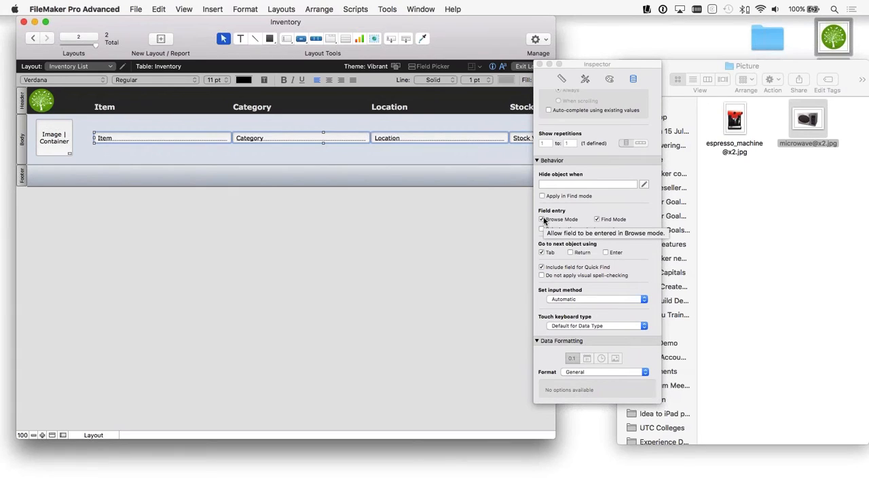
click(543, 219)
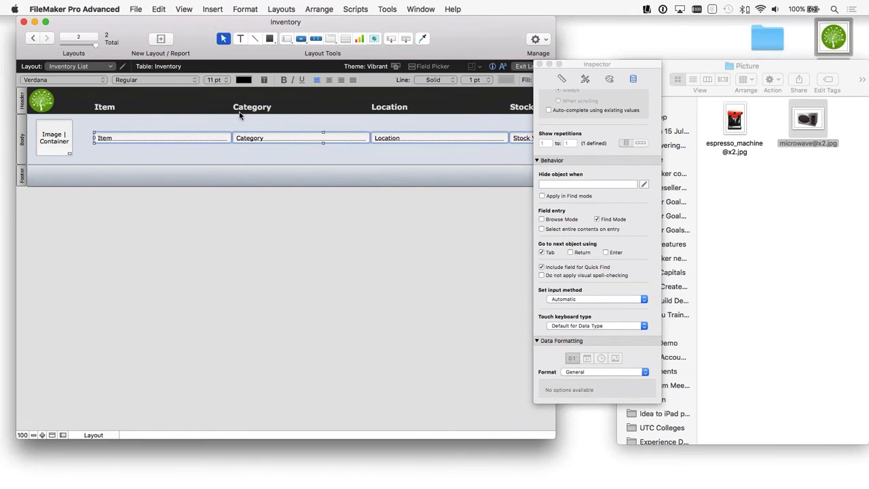
scroll(545, 222, right, 1)
click(544, 221)
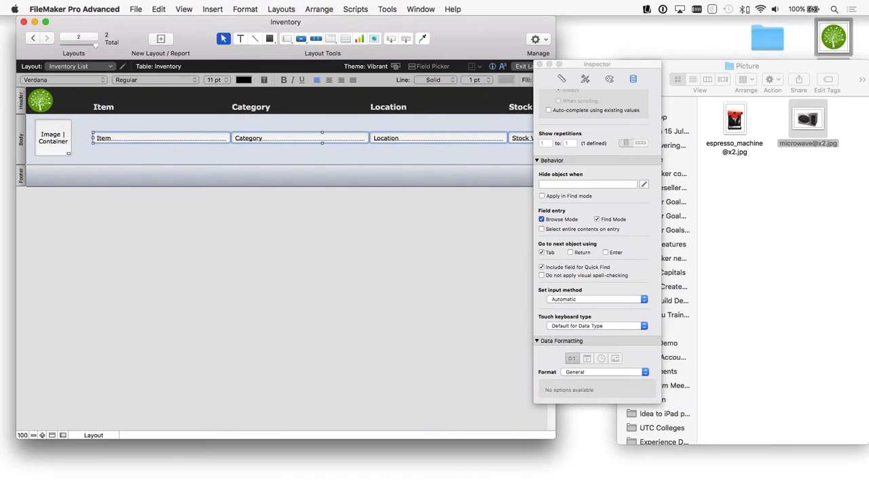
click(545, 220)
click(542, 220)
scroll(565, 254, up, 5)
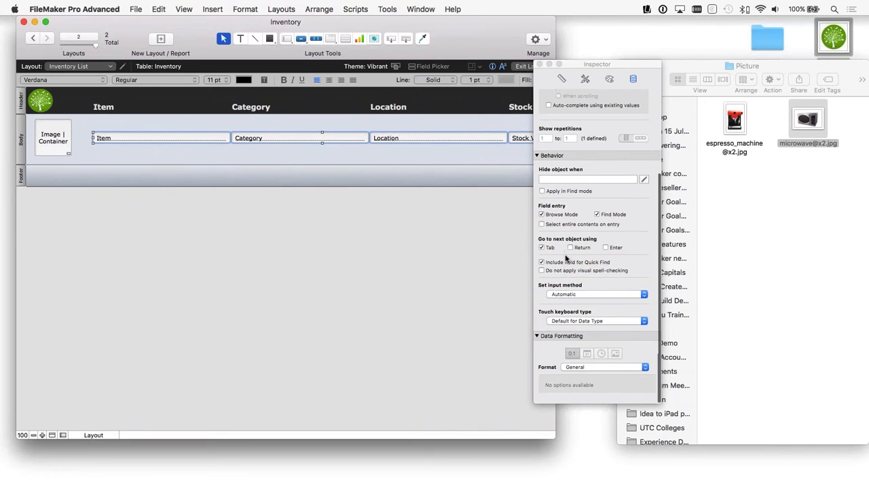
Step: Apply the Minimal Edit Box style to the selected body fields and return to browsing the Inventory List
click(585, 79)
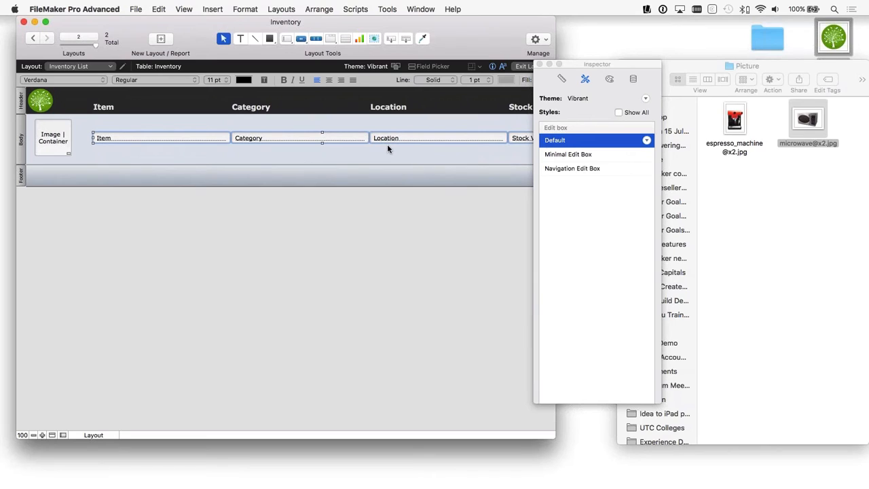
scroll(387, 145, right, 1)
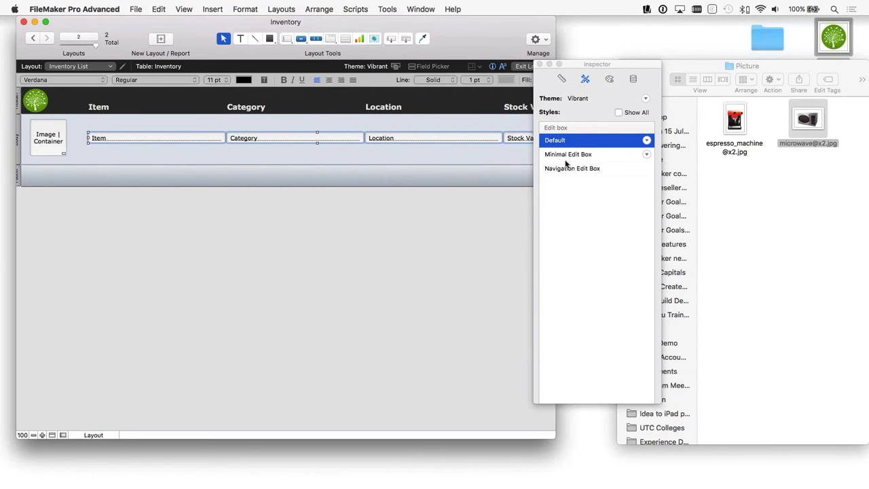
click(568, 157)
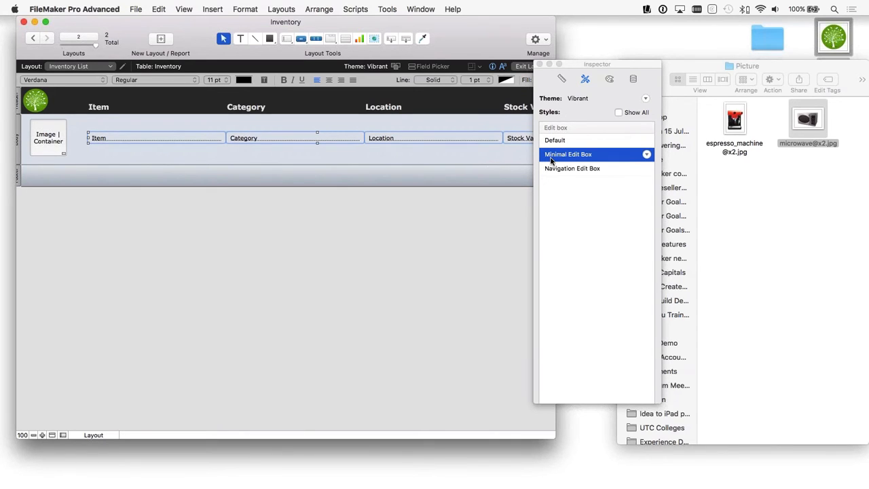
click(391, 163)
click(525, 66)
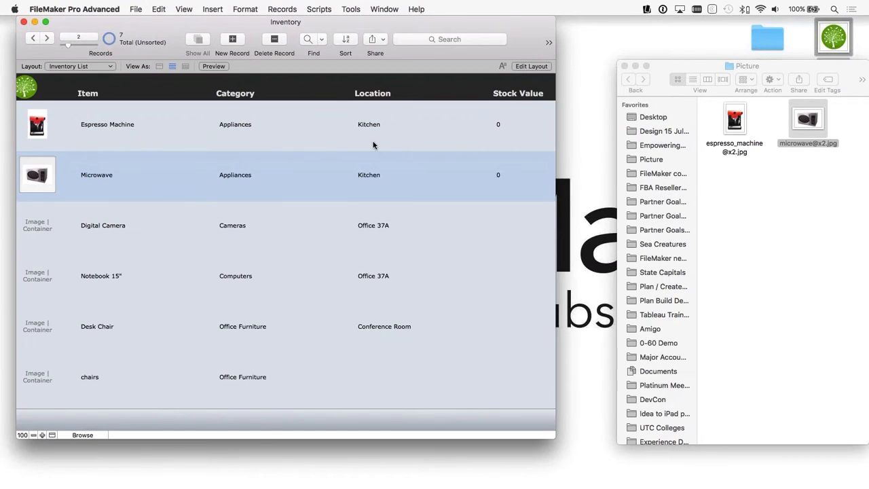
Step: Check how the restyled Location field looks when entered in the Digital Camera and Notebook 15" records
click(459, 235)
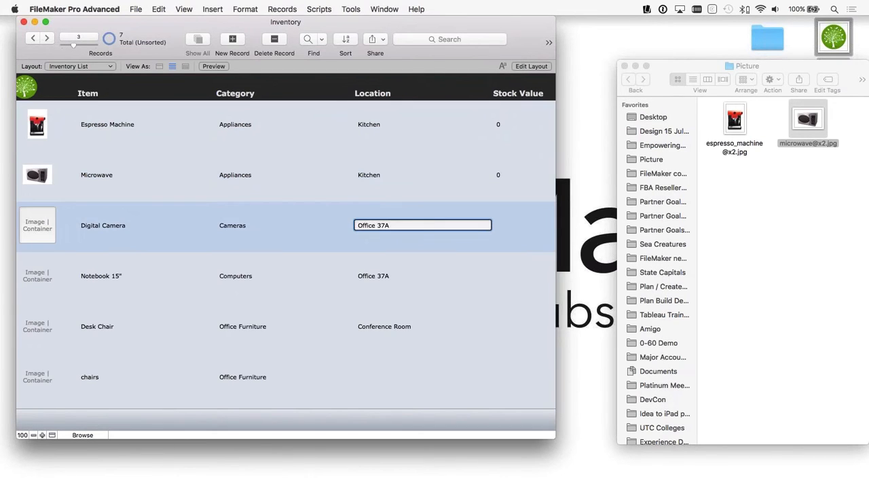
click(467, 269)
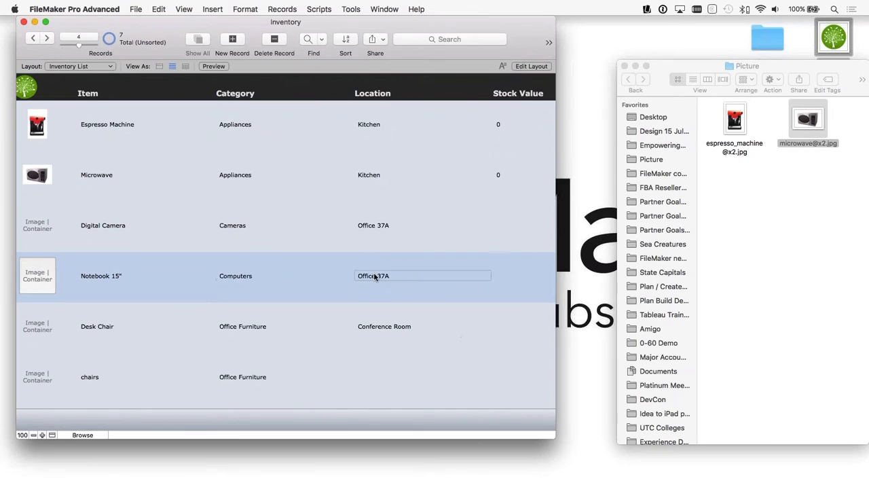
click(374, 277)
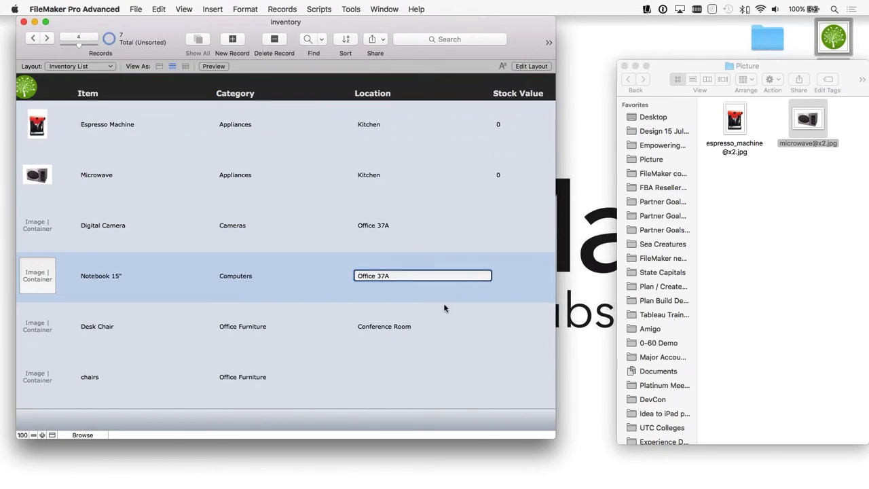
scroll(465, 330, down, 1)
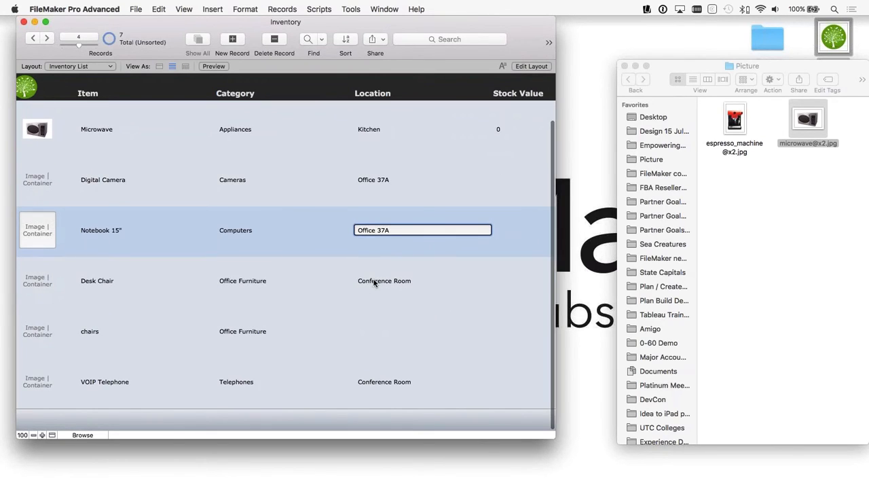
Step: Check how the restyled Location field looks when entered in the Desk Chair record, leave it and return to the first records
click(375, 281)
click(315, 304)
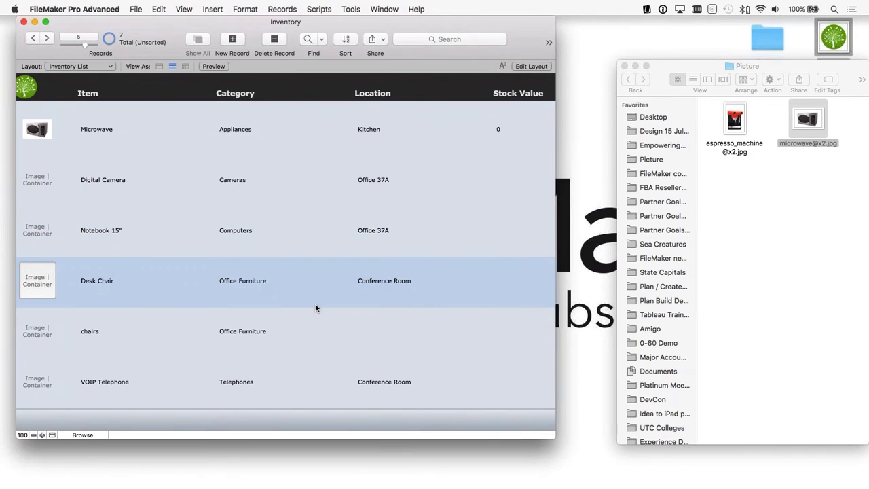
scroll(315, 309, up, 1)
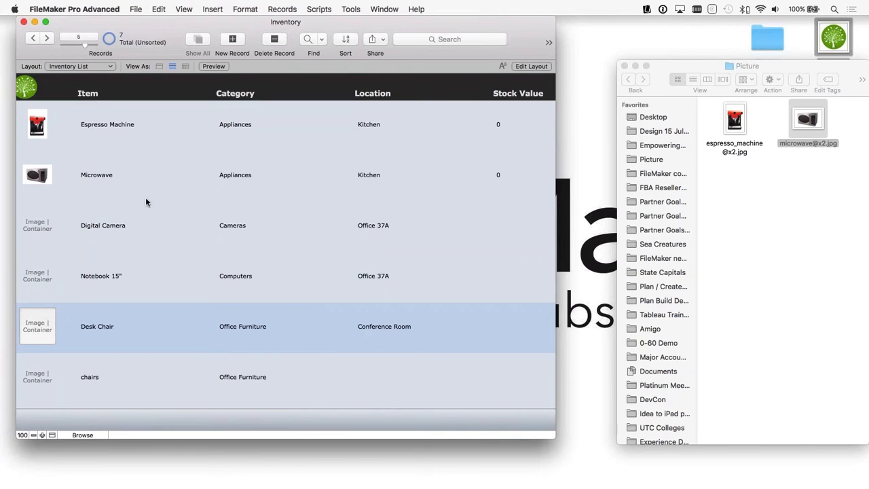
Step: Widen the Inventory window and open the Inventory List layout for editing with the Inspector closed
drag(555, 411, 614, 412)
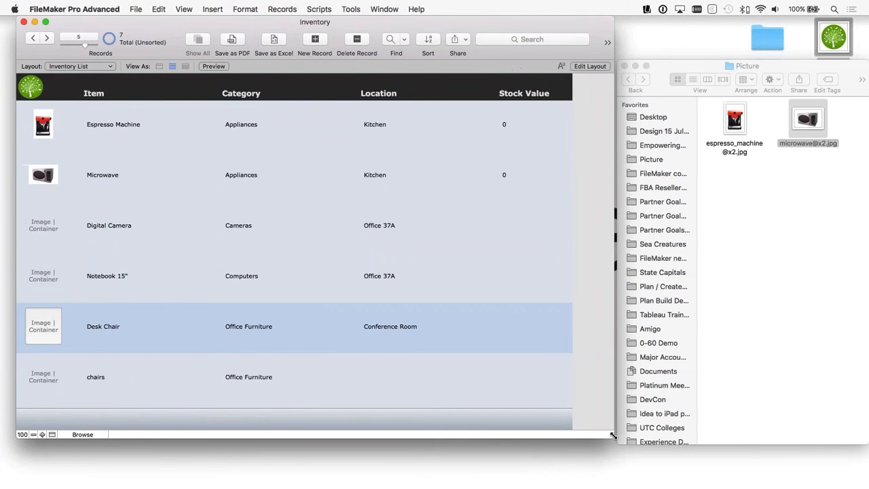
key(super+l)
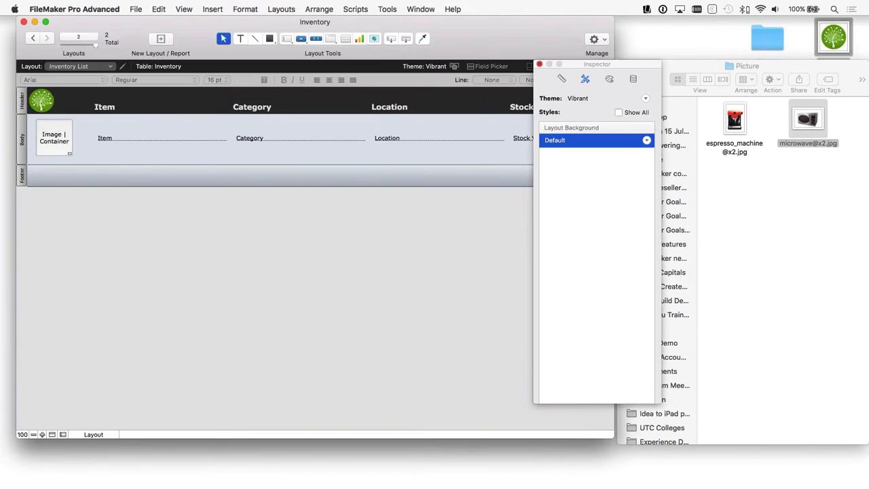
click(540, 64)
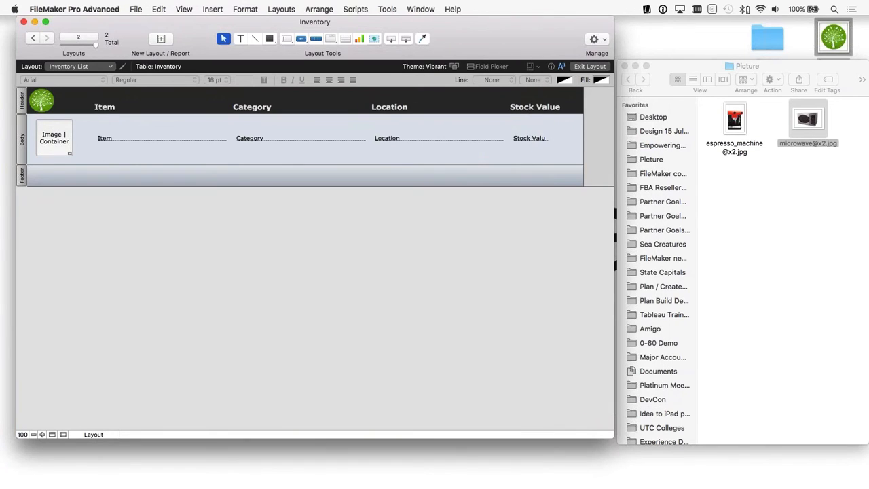
Step: Narrow the Location field and its heading, and move the Stock Value field and heading closer to free space at the row's end
drag(430, 160, 389, 100)
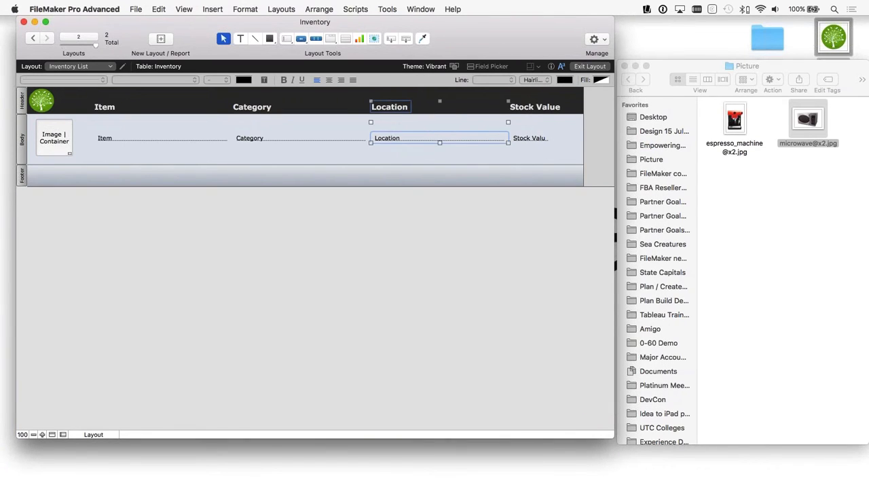
drag(508, 123, 461, 123)
drag(514, 151, 489, 107)
click(566, 134)
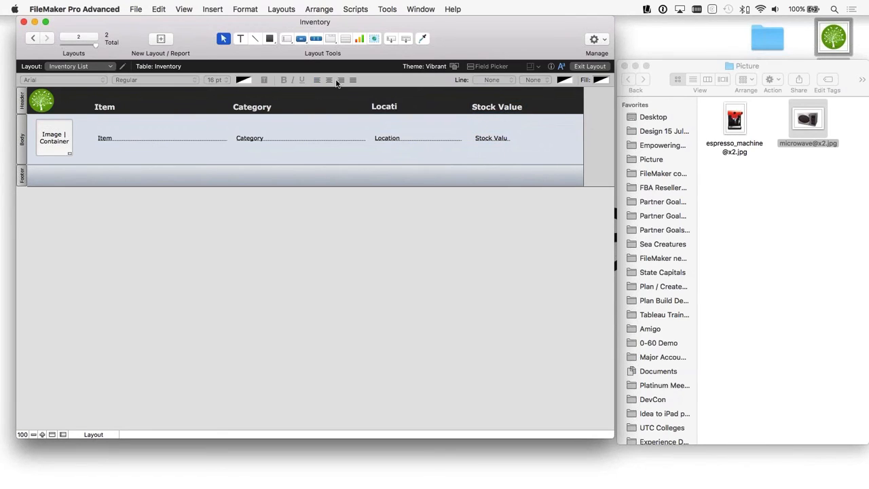
Step: Draw a square button in the body after the Stock Value field and give it an icon-only thin right-chevron
click(299, 39)
drag(536, 120, 579, 157)
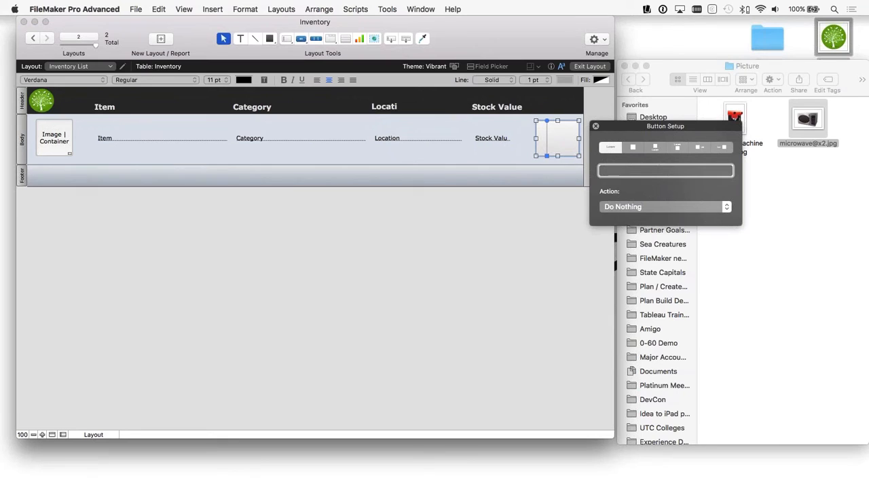
click(635, 150)
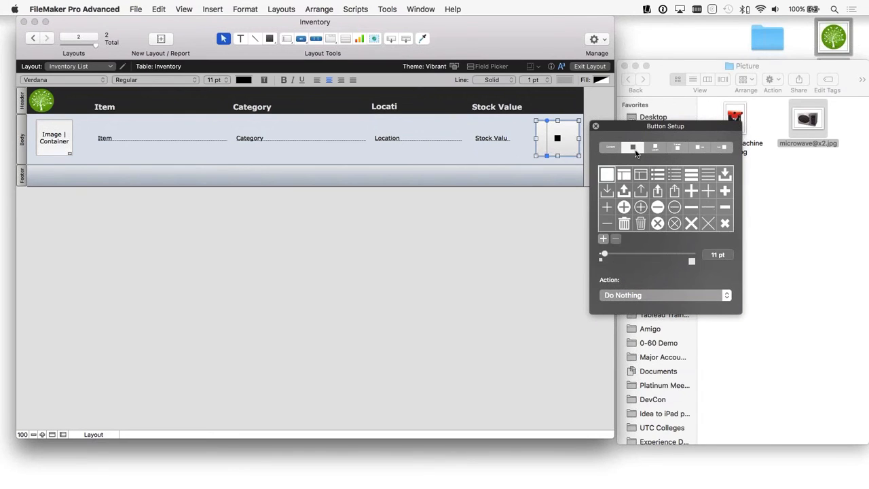
scroll(644, 209, down, 5)
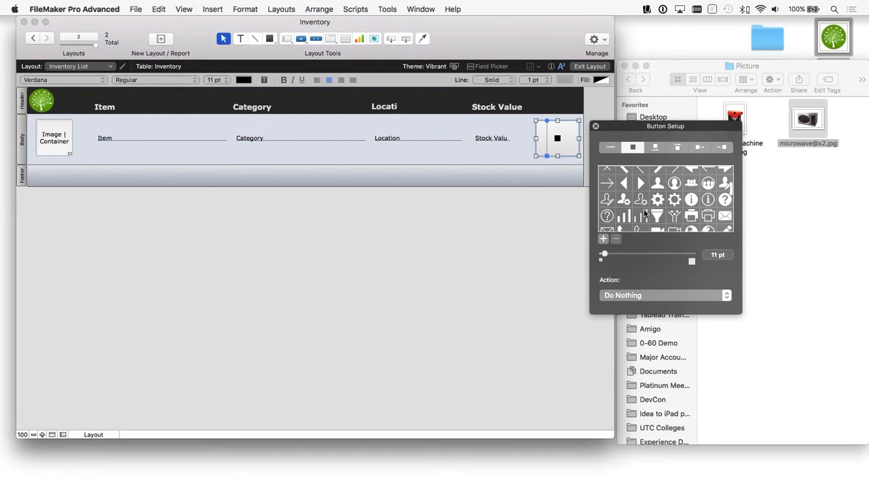
click(675, 183)
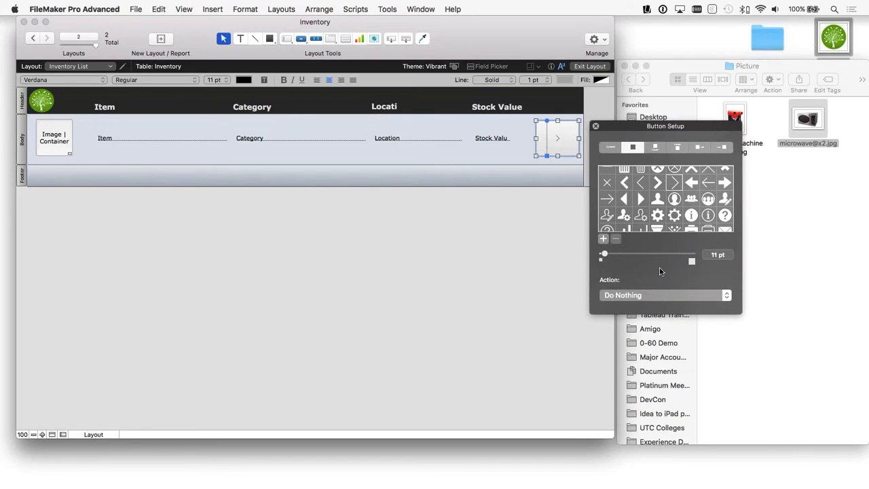
Step: Enlarge the chevron icon on the button to 23 pt
click(694, 262)
click(694, 262)
click(694, 263)
click(693, 262)
click(692, 262)
Step: Set the button's action to Single Step and find the Go to Layout step by searching for "go to"
click(639, 296)
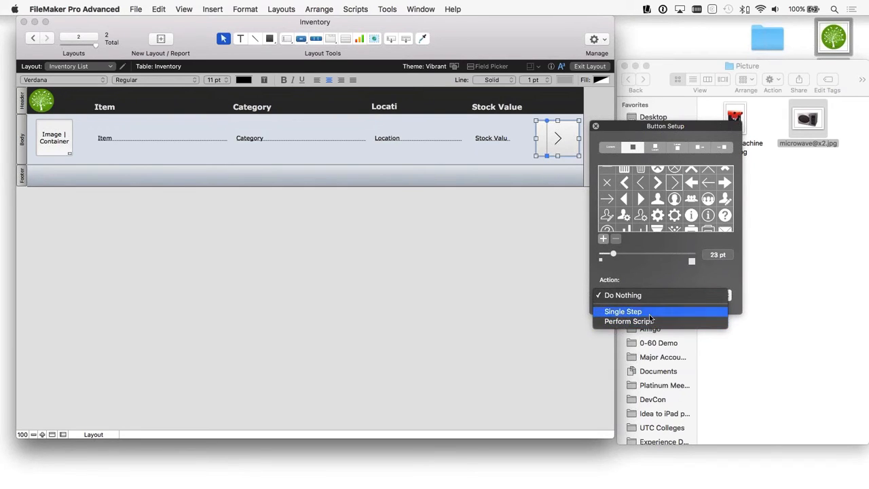
click(663, 311)
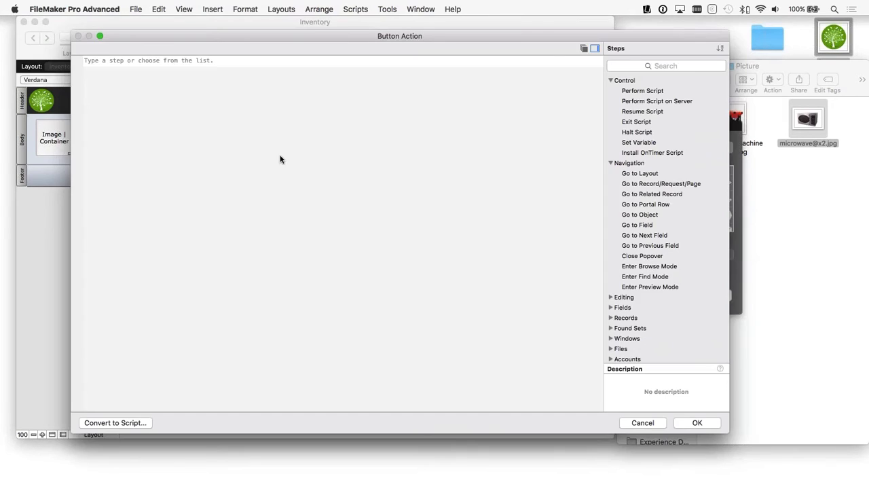
click(672, 65)
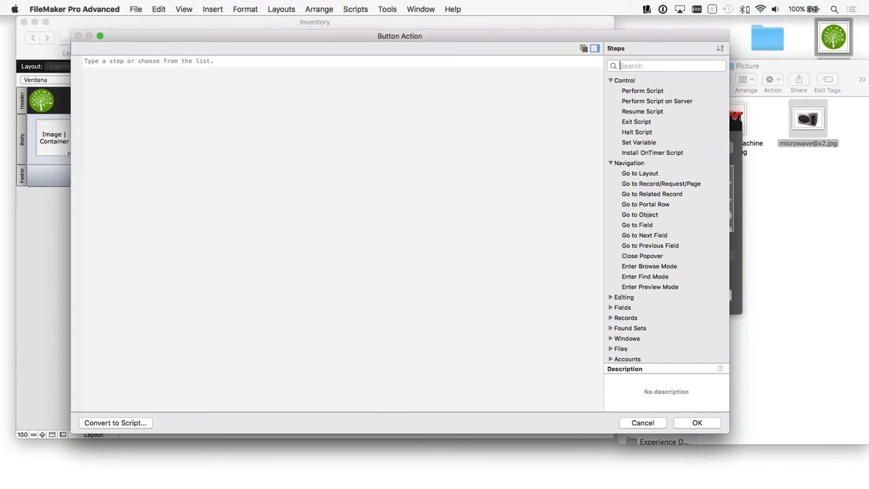
text(go)
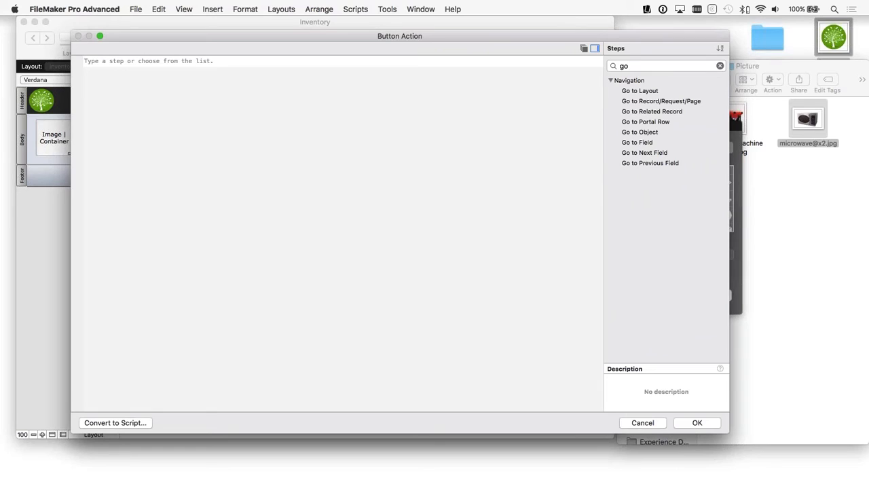
text( to)
click(645, 93)
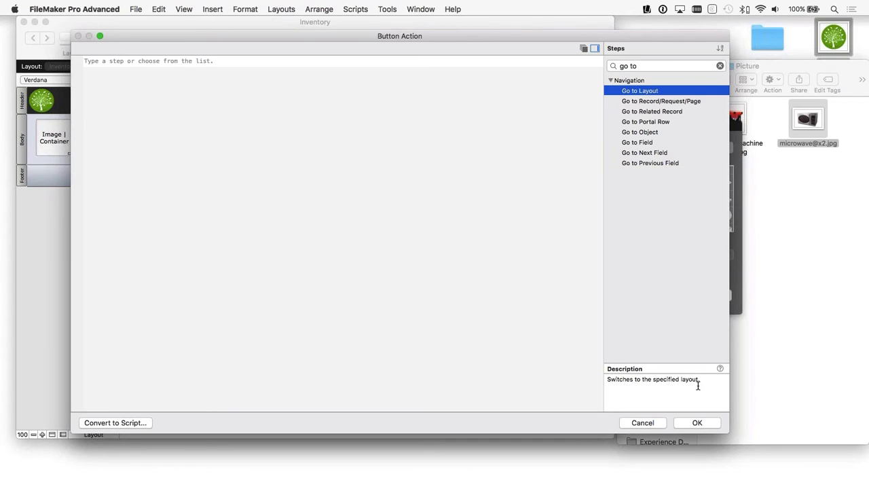
Step: Read the online help for the Go to Layout script step, including its compatibility and Example 2, and close the help page
click(719, 368)
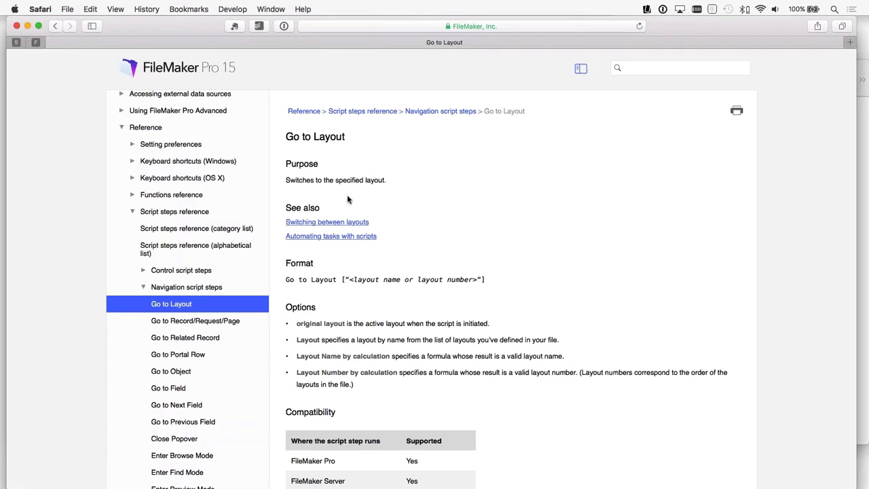
scroll(503, 304, down, 5)
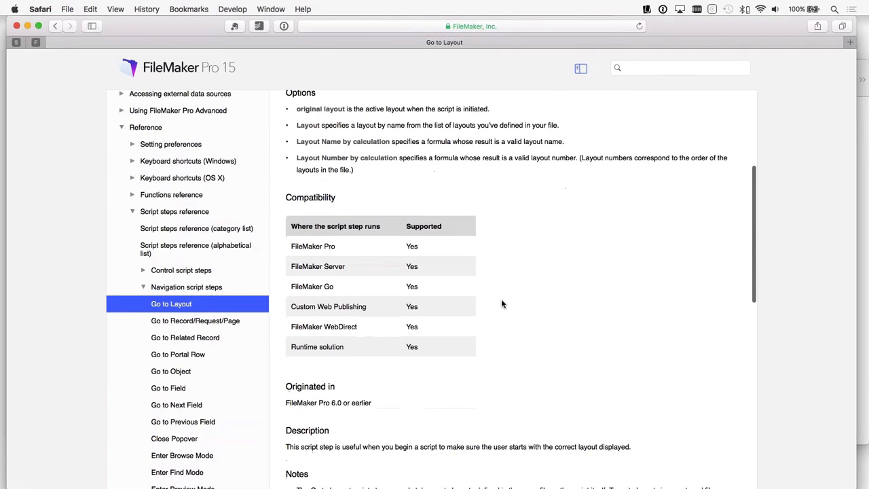
scroll(501, 304, down, 10)
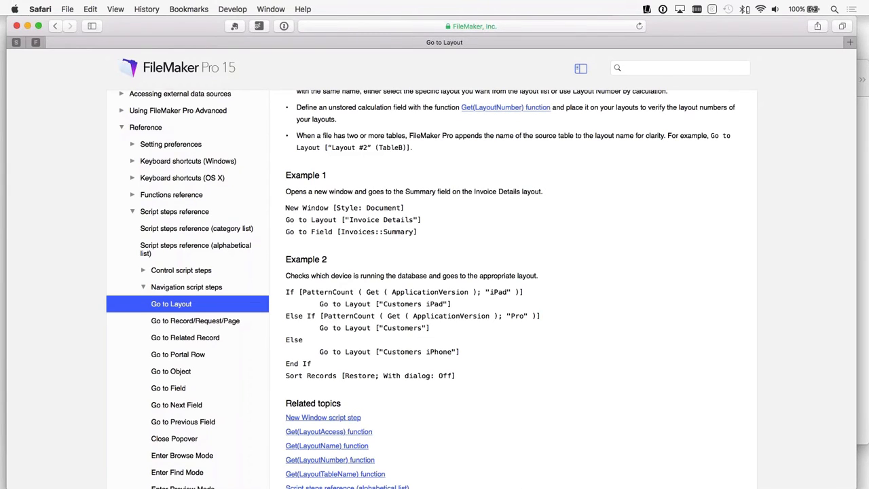
drag(286, 291, 423, 364)
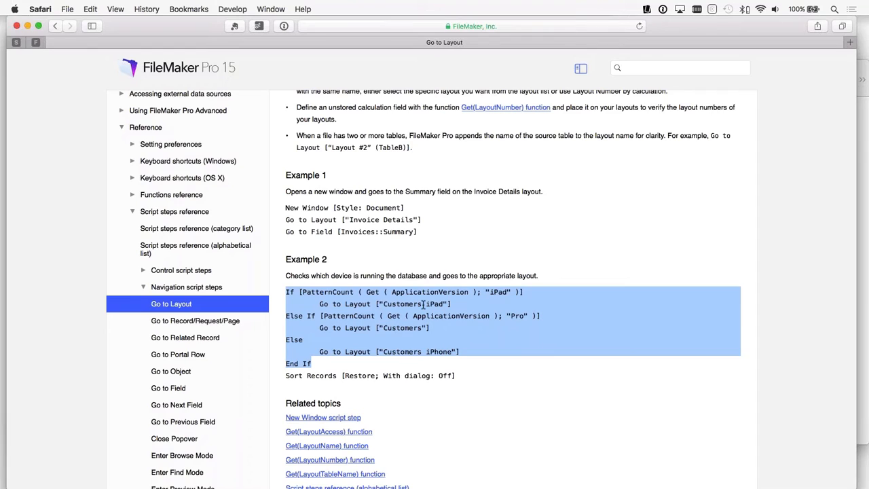
click(17, 26)
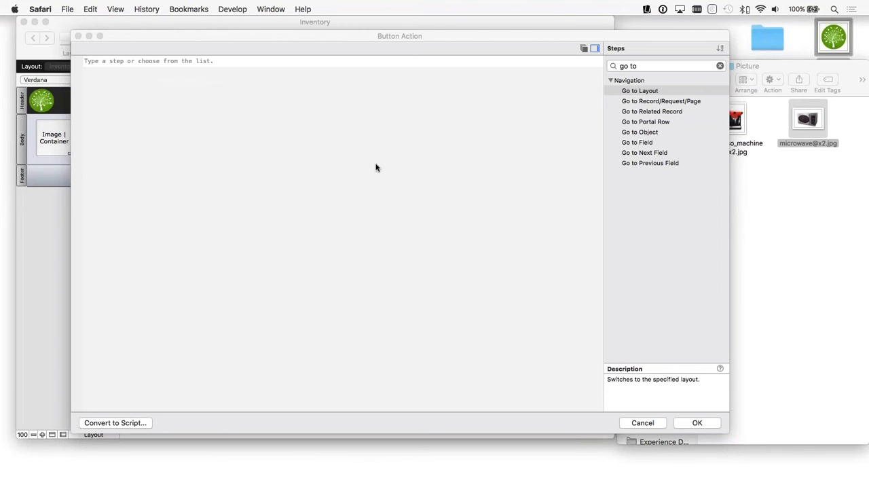
Step: Make the button go to the Inventory Details layout, finish the button setup and view the Inventory List in Browse mode
double_click(642, 91)
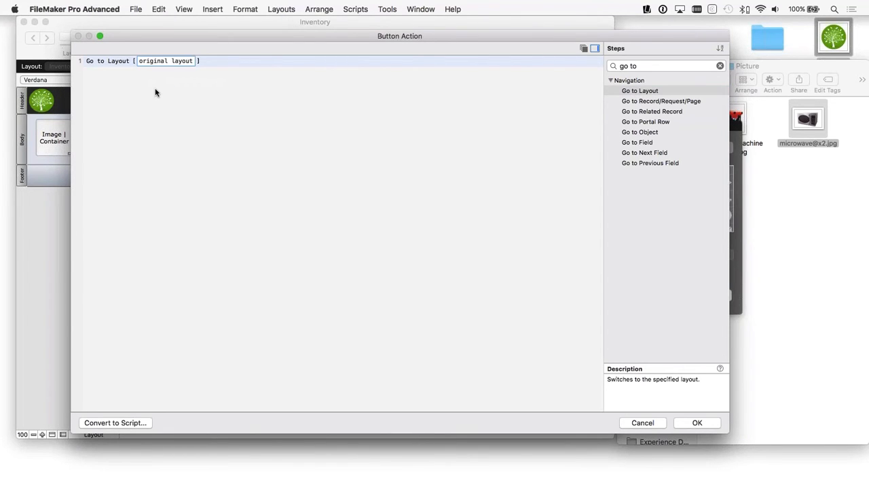
click(165, 61)
click(170, 78)
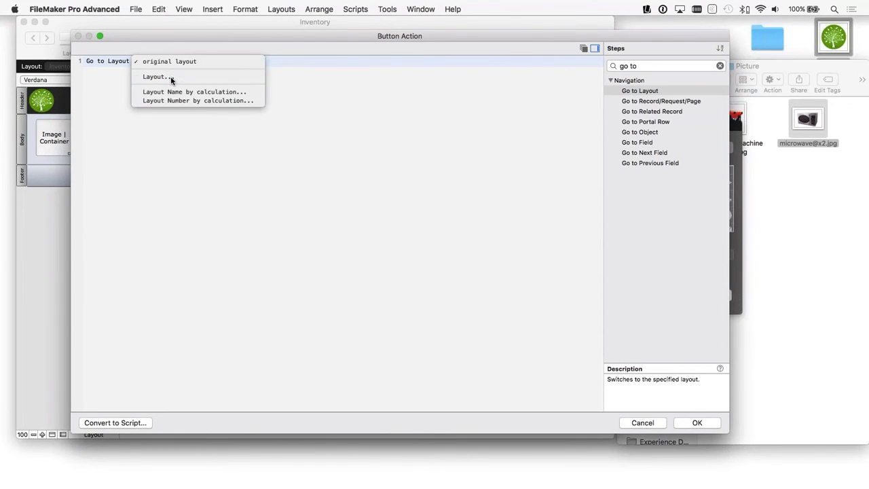
click(294, 164)
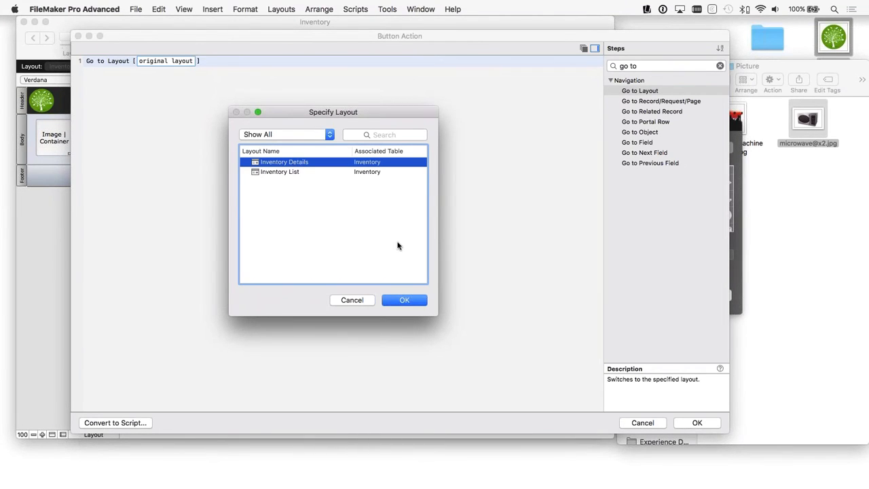
click(405, 299)
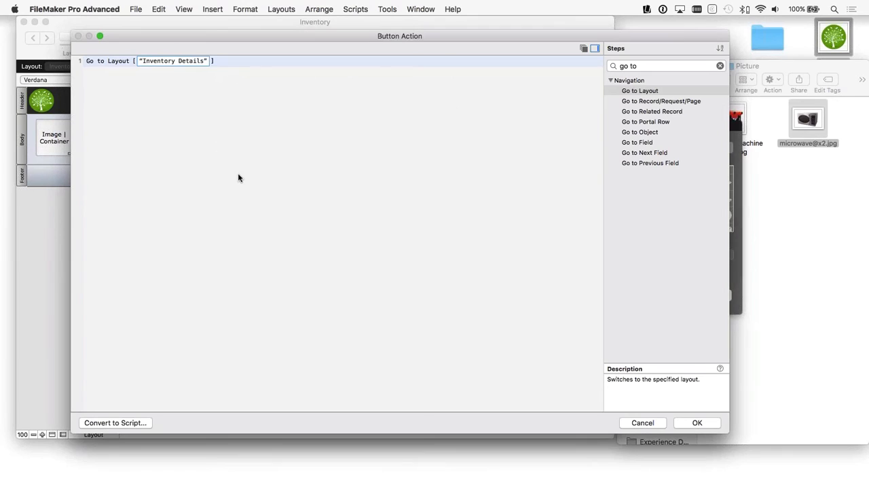
click(199, 97)
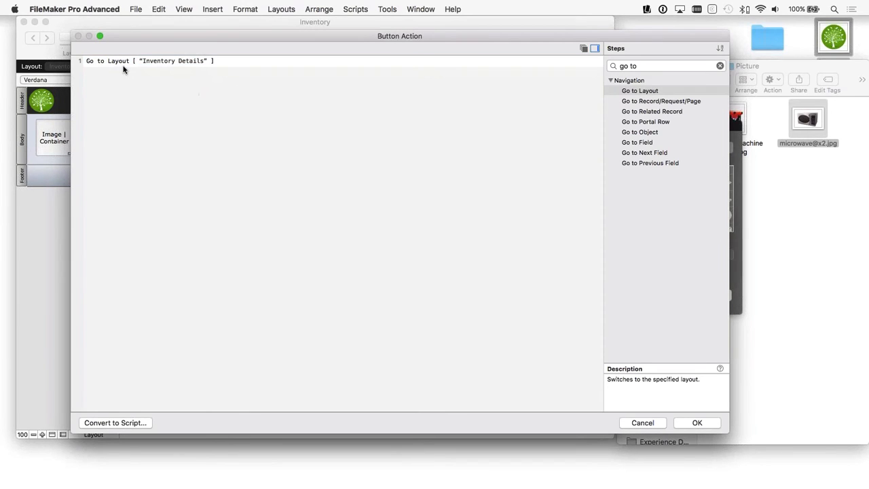
click(698, 423)
click(595, 126)
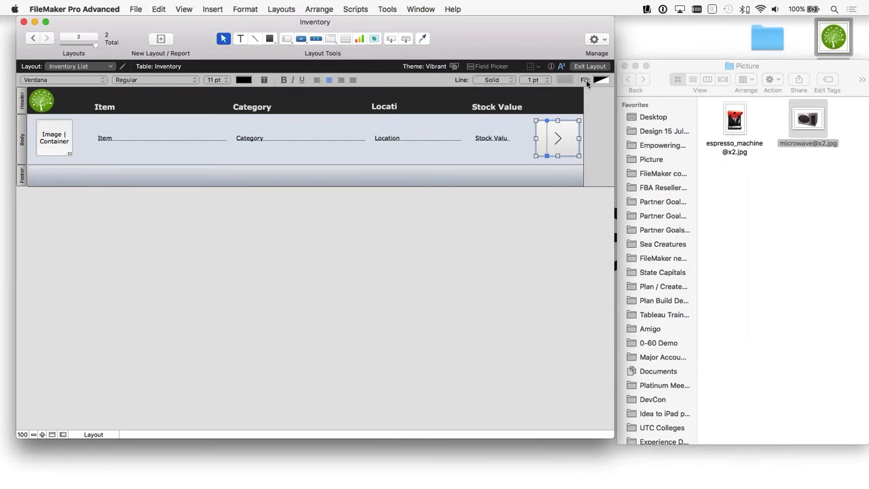
click(589, 66)
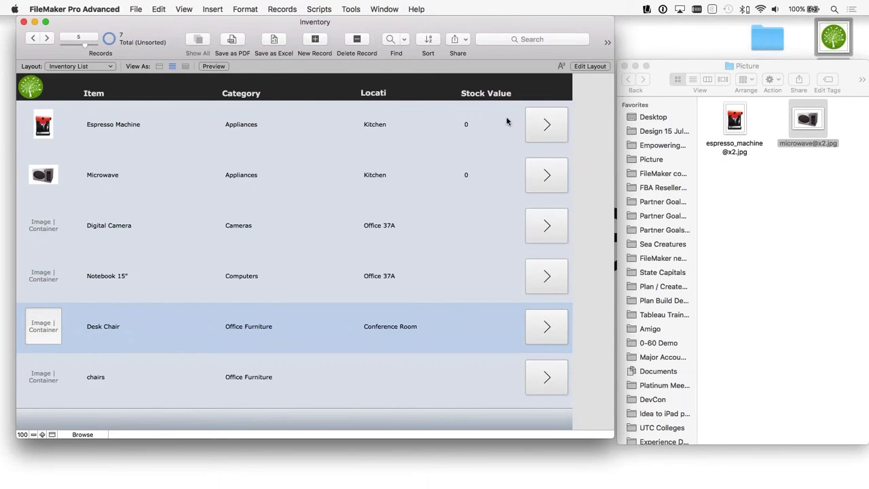
Step: Apply the Accent Button 1 style to the chevron button and return to browsing the Inventory List
click(590, 66)
click(549, 144)
key(super+i)
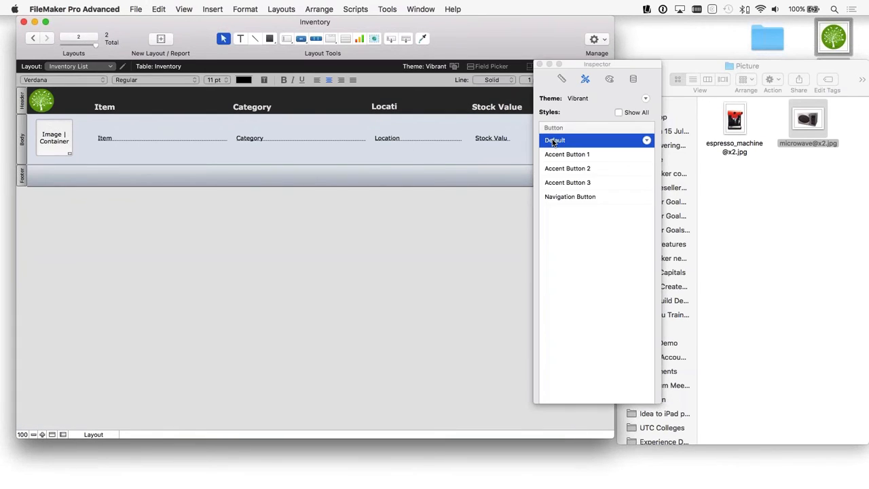
click(564, 154)
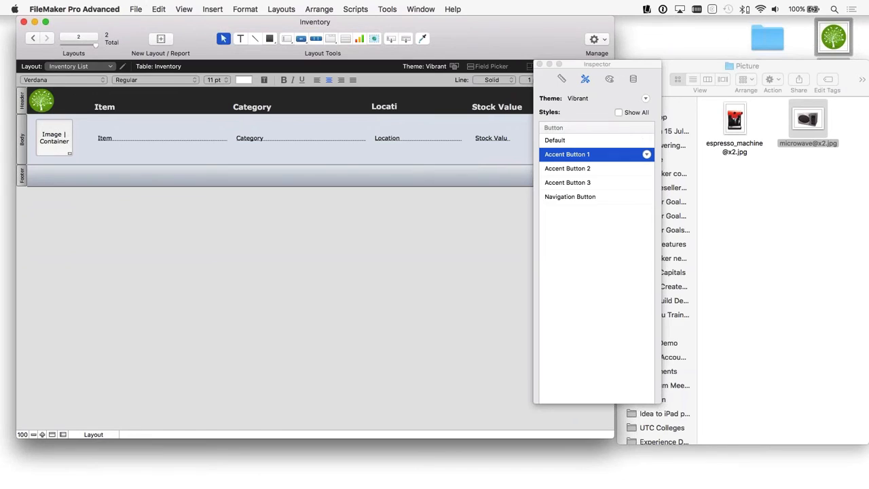
drag(537, 63, 618, 55)
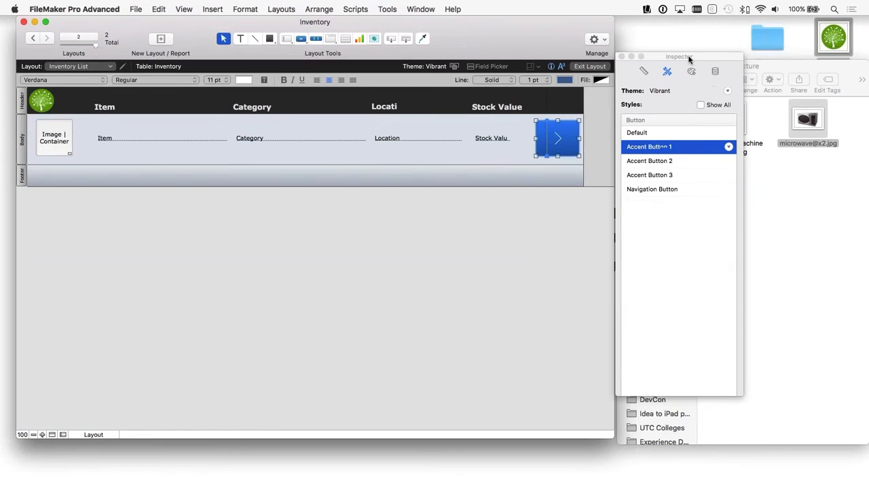
click(622, 57)
click(589, 66)
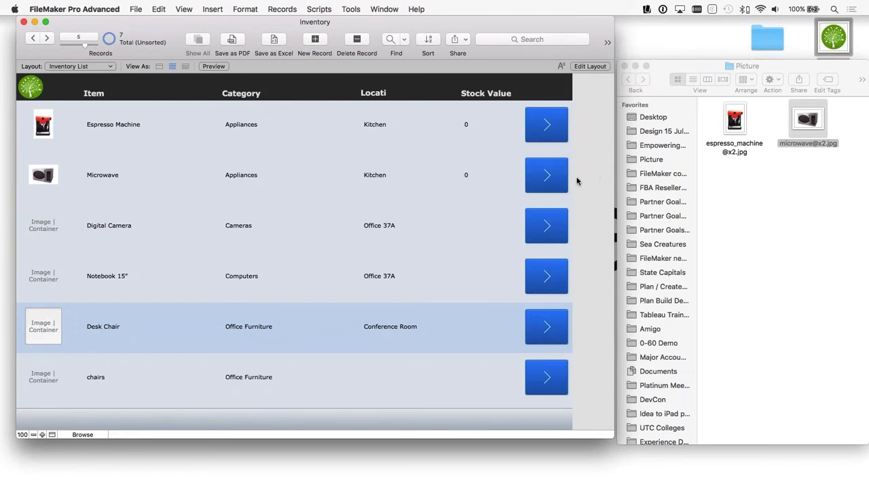
Step: Test the Espresso Machine row's chevron button to open its details, and close the Inventory file
click(547, 124)
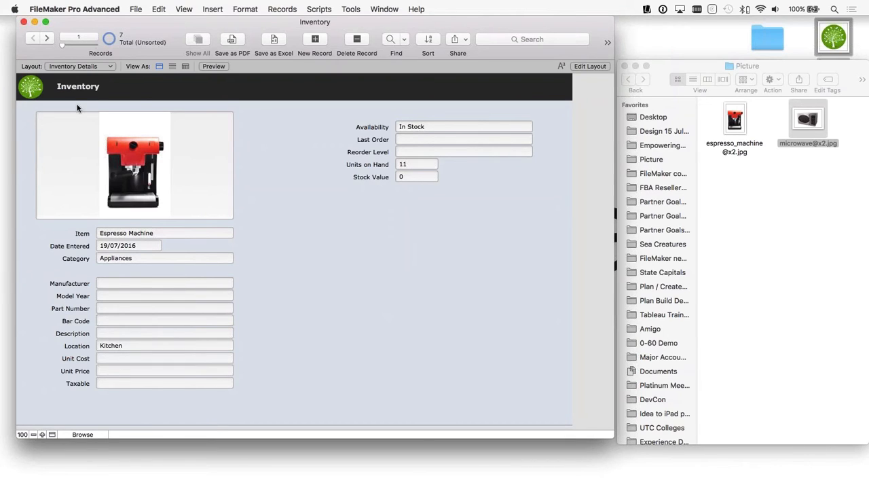
click(24, 22)
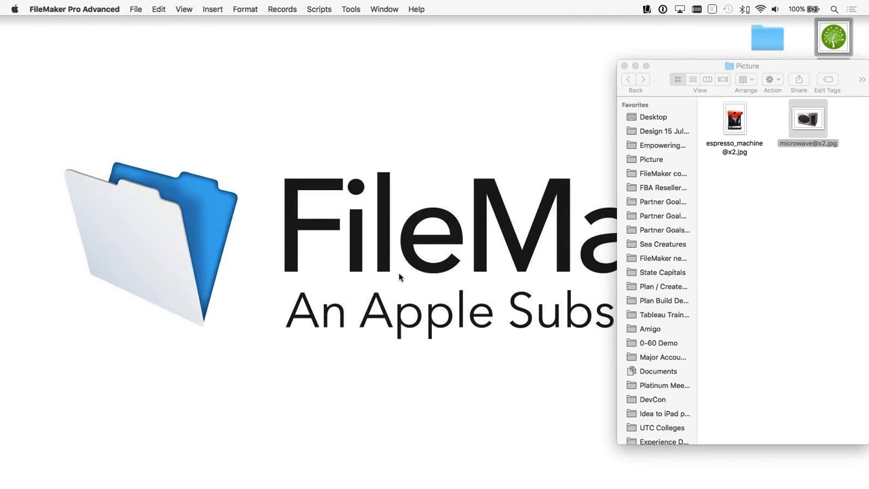
click(137, 9)
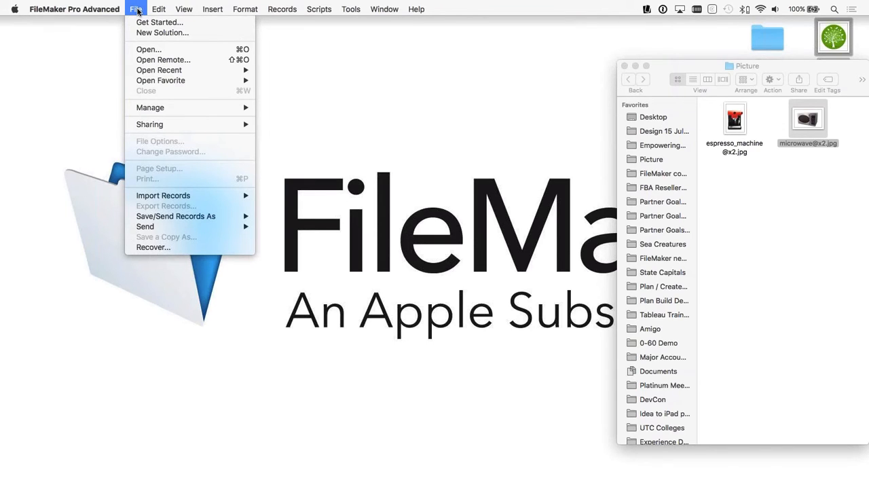
click(159, 37)
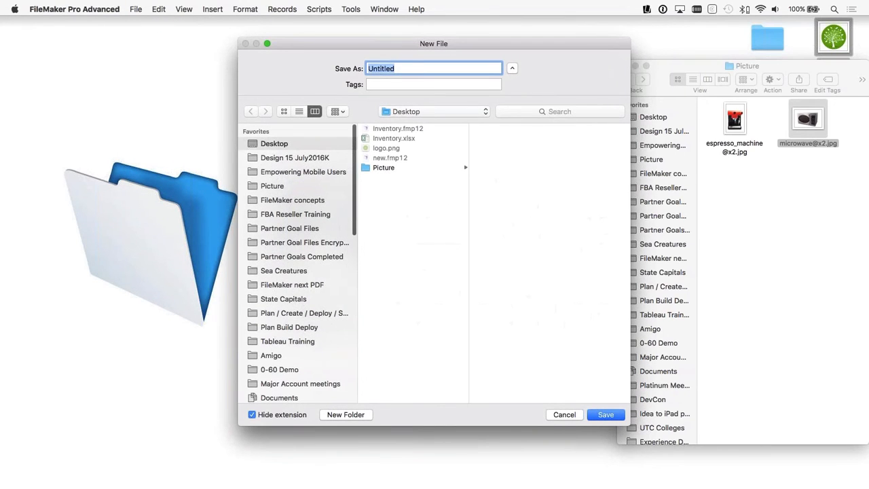
click(565, 414)
Step: Open the FileMaker Get Started window and go to its starter solutions section
click(135, 9)
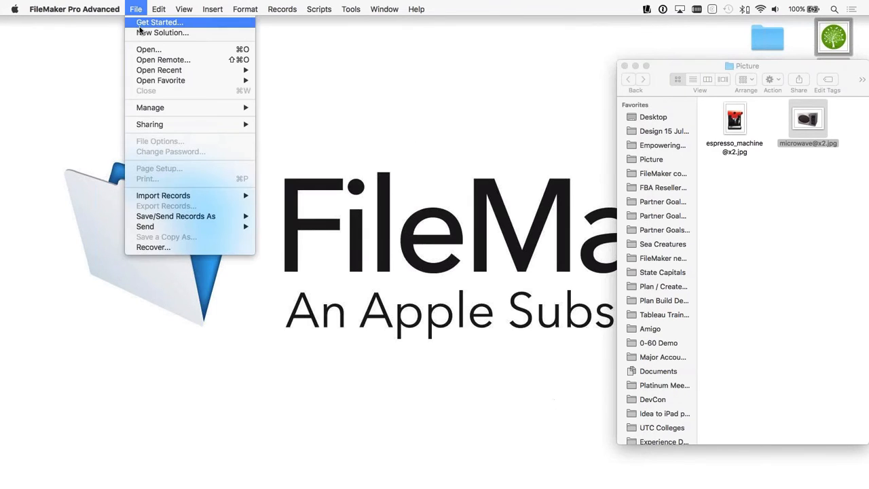
click(156, 23)
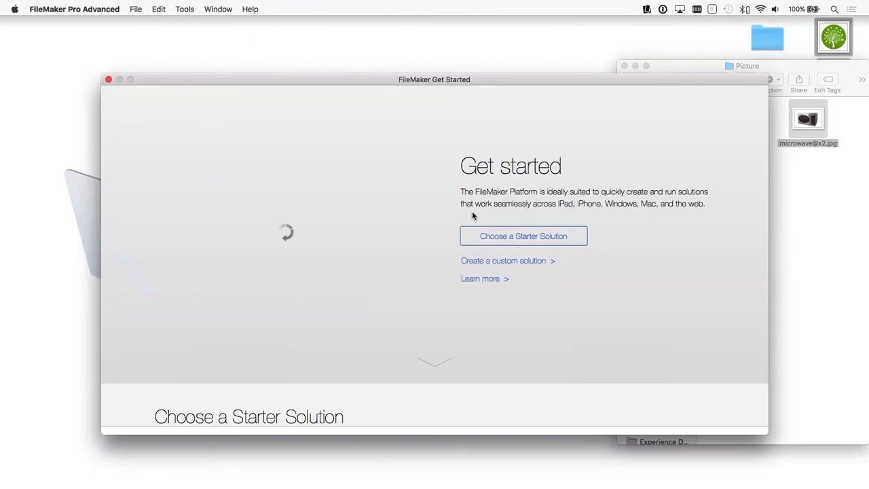
click(520, 237)
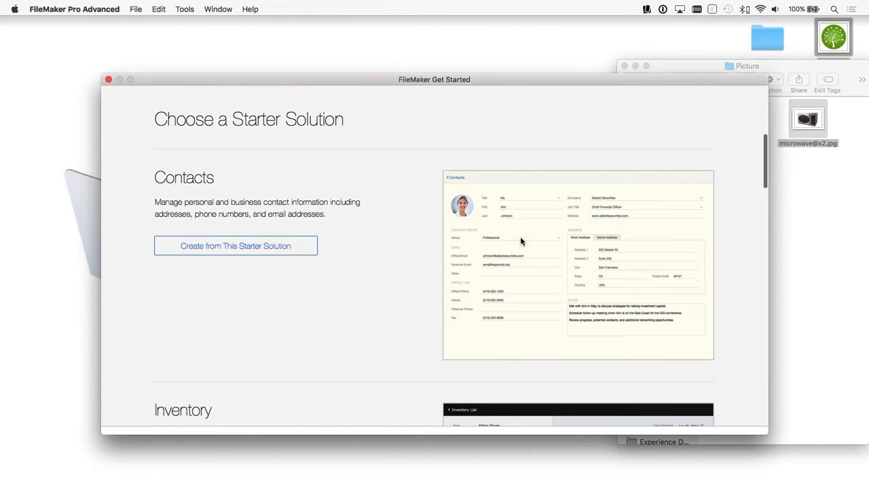
Step: Look through the Contacts, Inventory, Content Management and Tasks starter solutions, down to the section on advanced solutions
scroll(221, 227, down, 2)
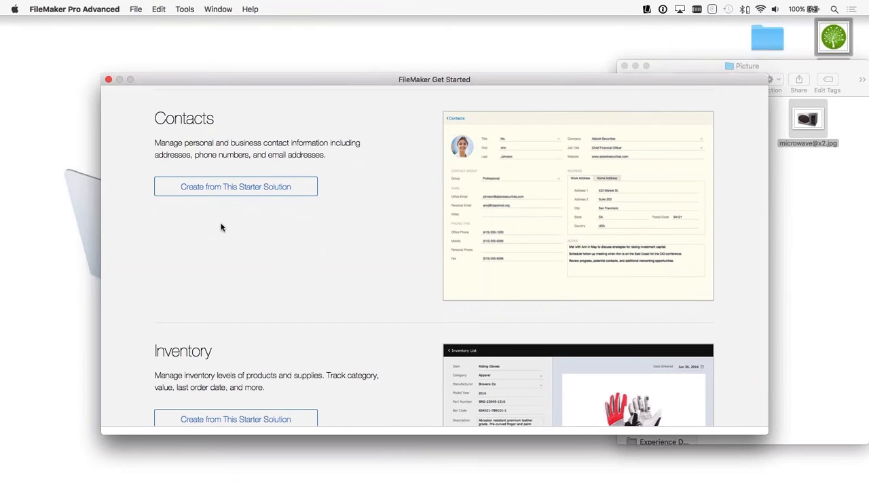
scroll(221, 227, down, 1)
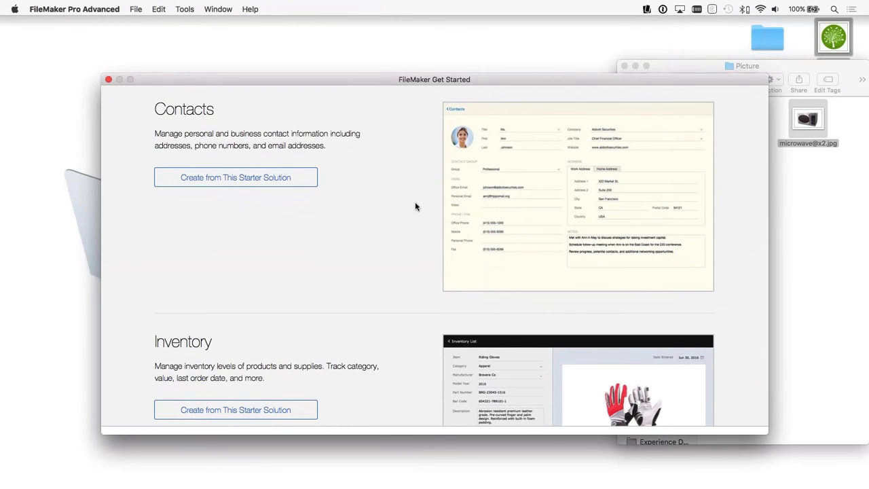
scroll(323, 259, down, 1)
scroll(324, 259, up, 1)
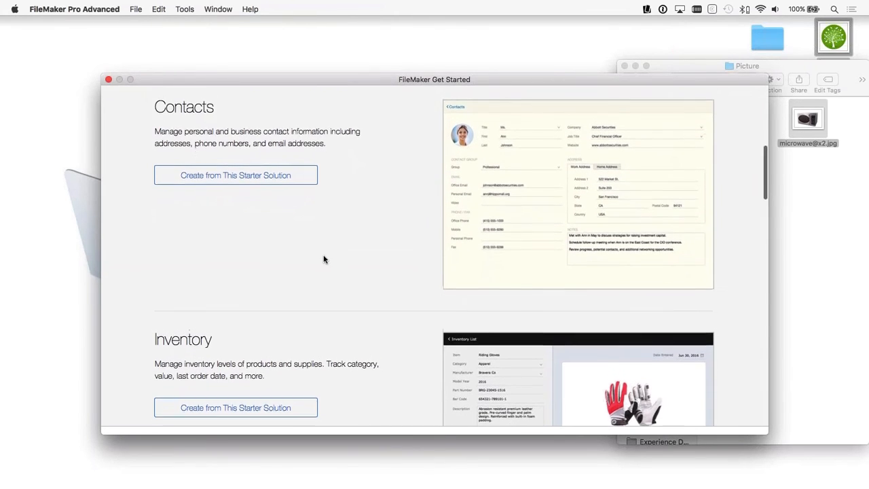
scroll(324, 259, down, 10)
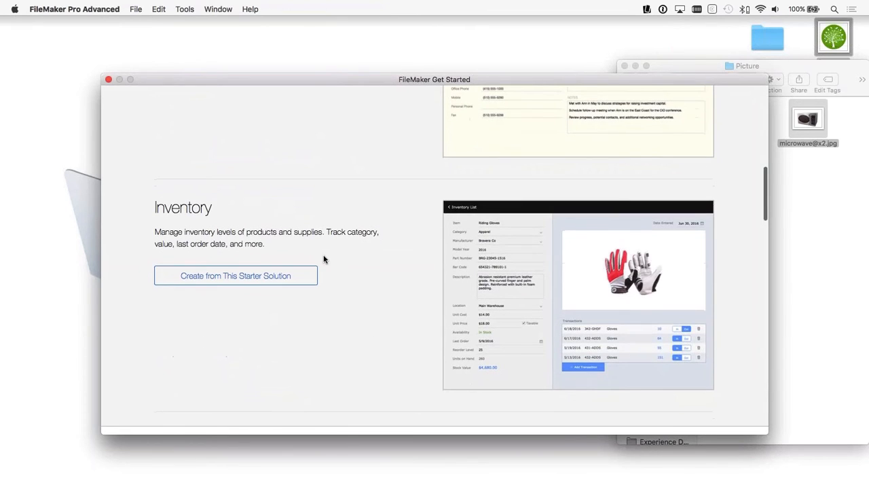
scroll(324, 259, down, 5)
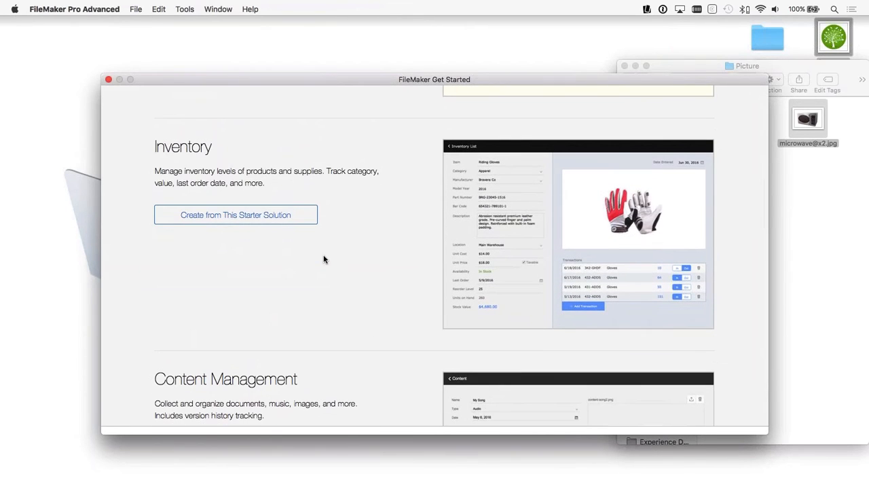
scroll(324, 259, down, 2)
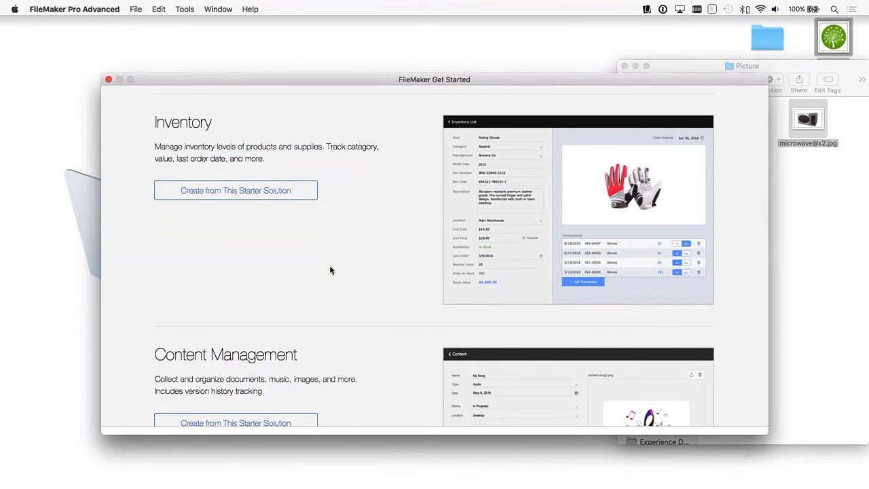
scroll(330, 270, down, 10)
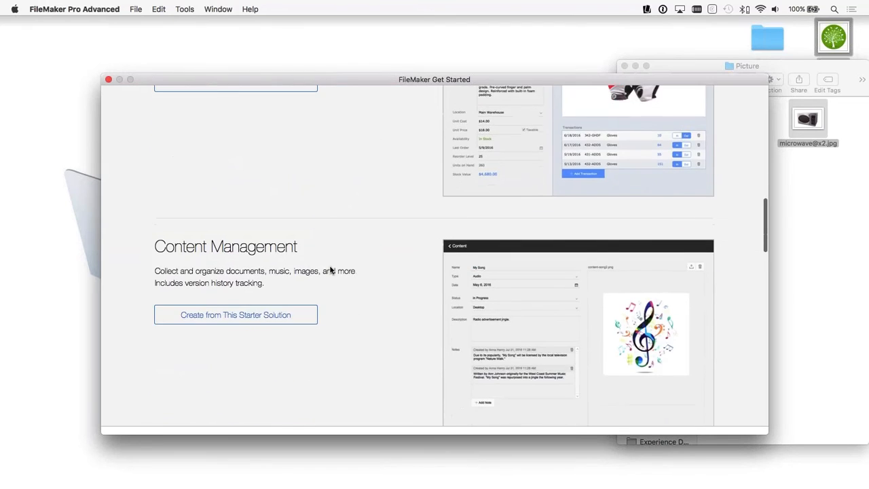
scroll(330, 270, up, 2)
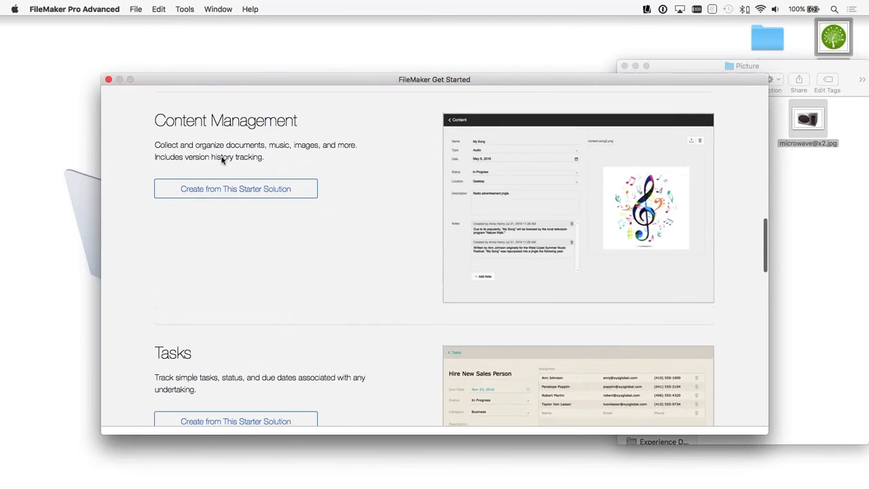
scroll(305, 276, down, 6)
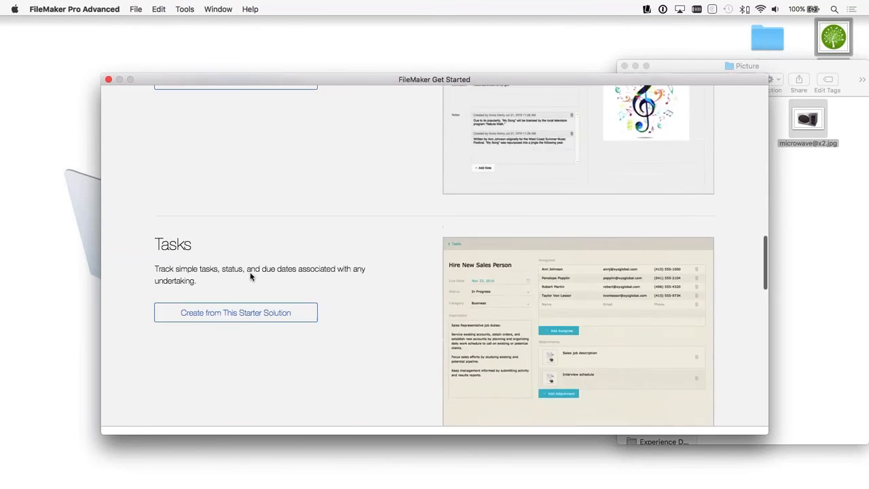
scroll(414, 316, down, 2)
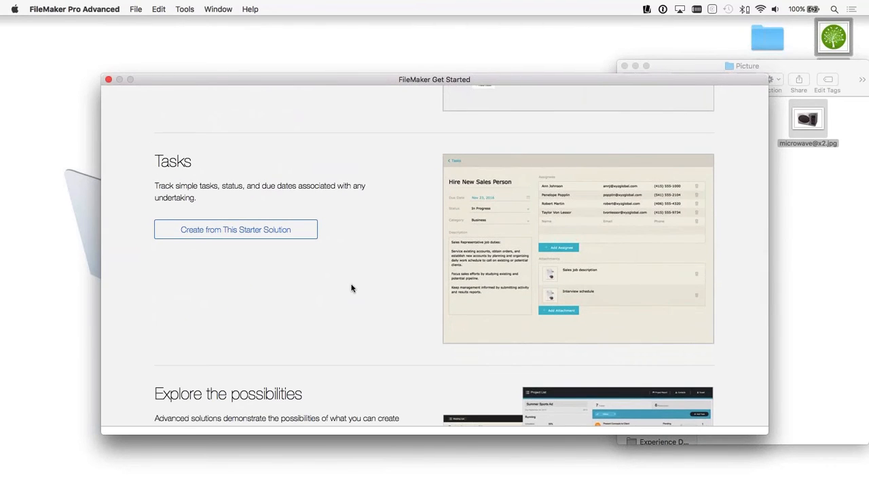
scroll(352, 288, down, 10)
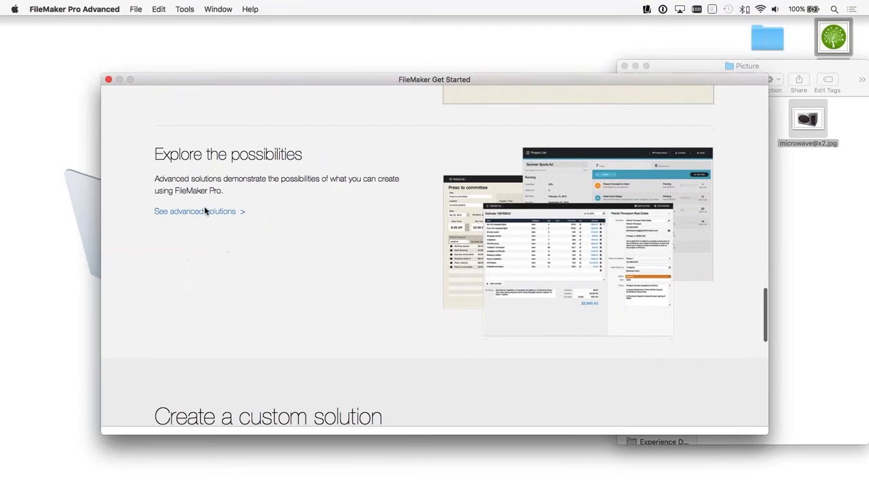
Step: Browse the advanced starter solutions, highlighting Invoices, Event Management and Projects, and leave the chooser without creating a file
click(200, 212)
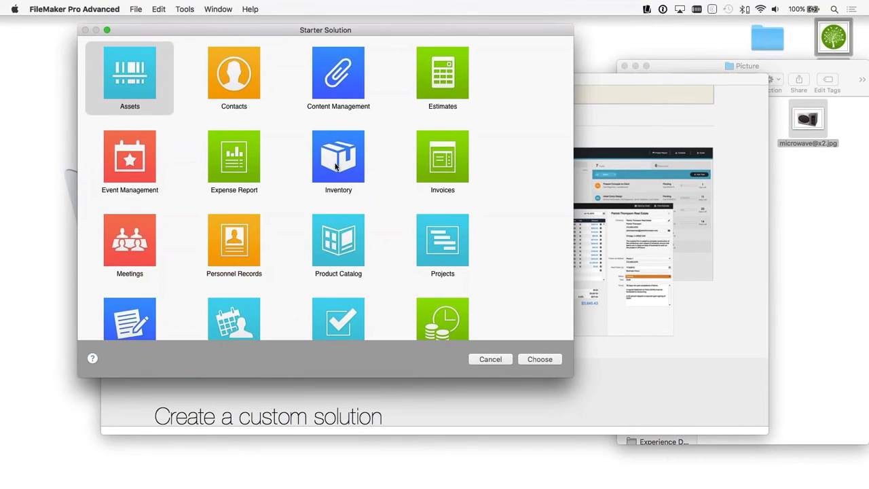
click(443, 193)
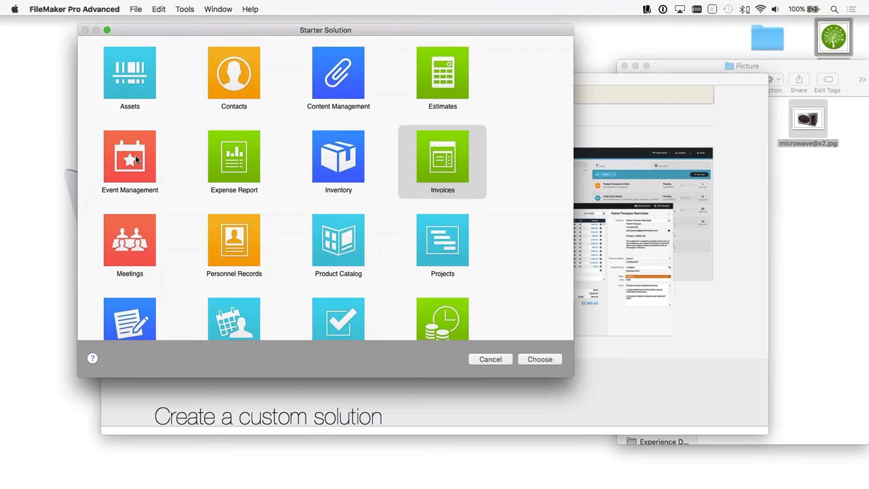
click(144, 182)
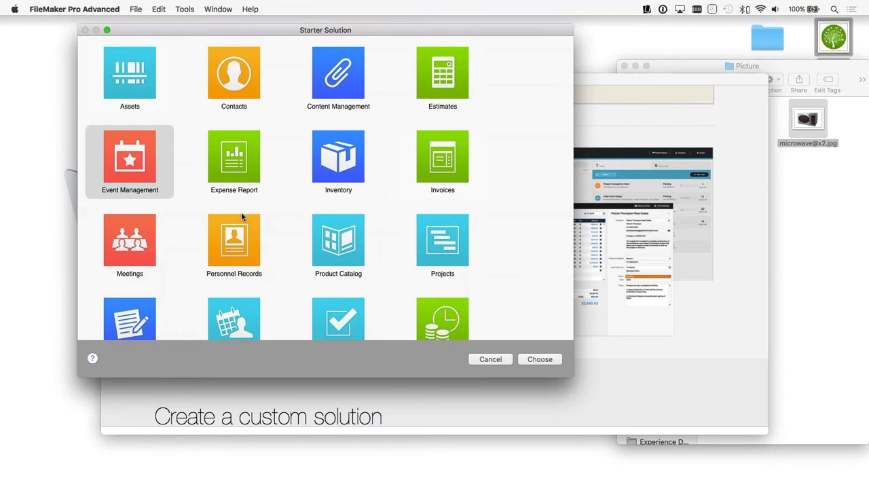
scroll(145, 185, down, 1)
click(459, 248)
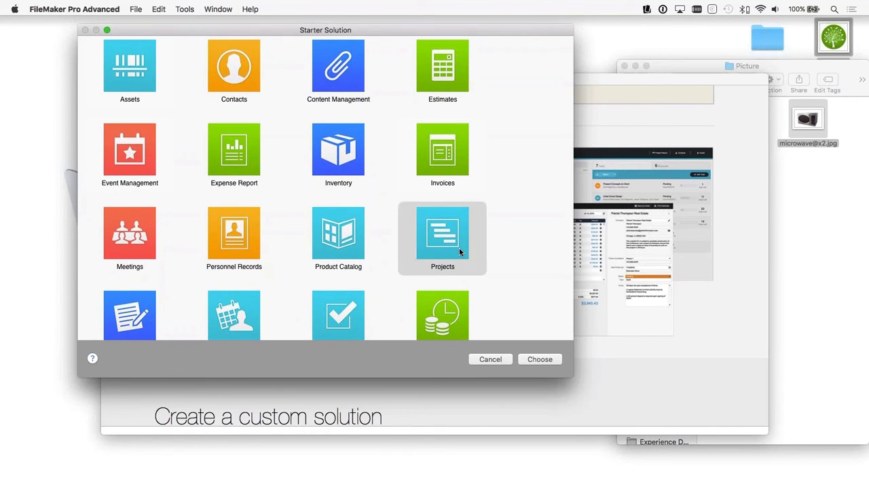
click(489, 360)
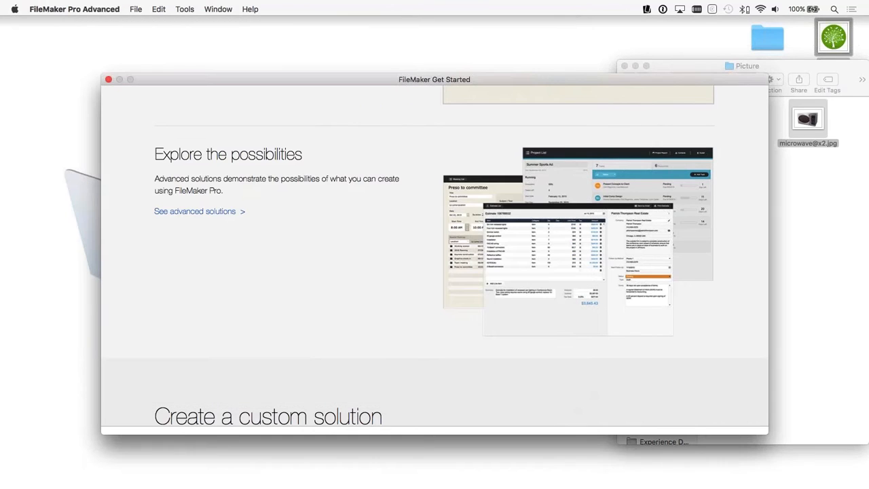
scroll(466, 221, up, 5)
scroll(466, 222, up, 10)
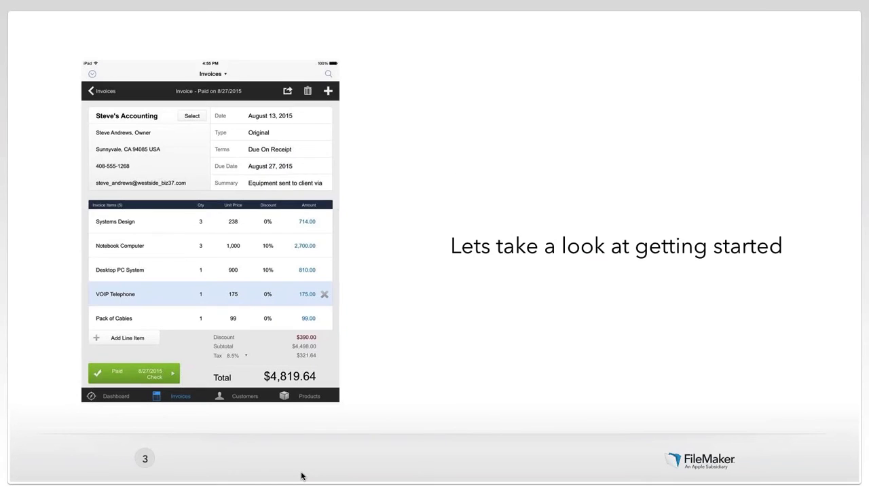
key(Right)
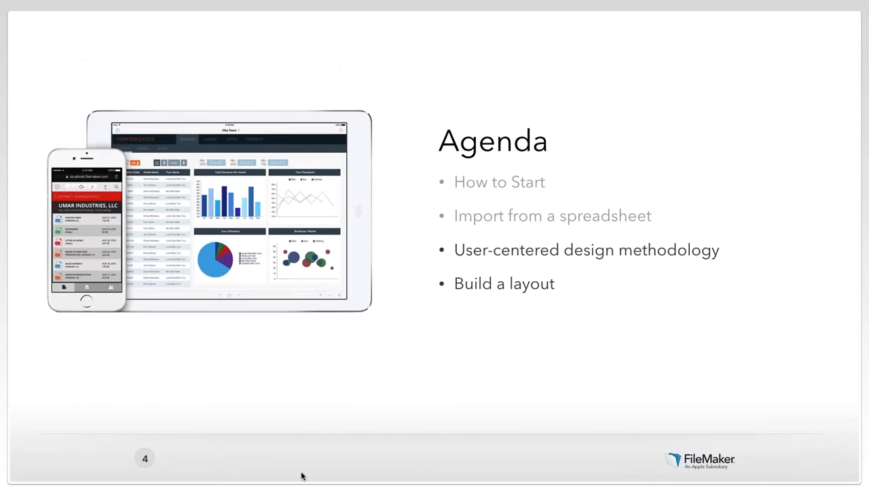
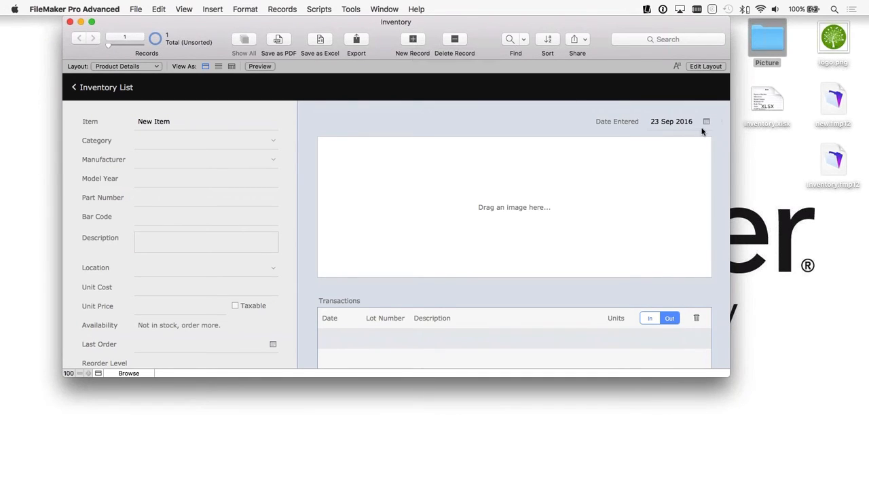
Step: Start a file import of records into the Inventory database, using Inventory.xlsx from the Desktop as the source
click(136, 8)
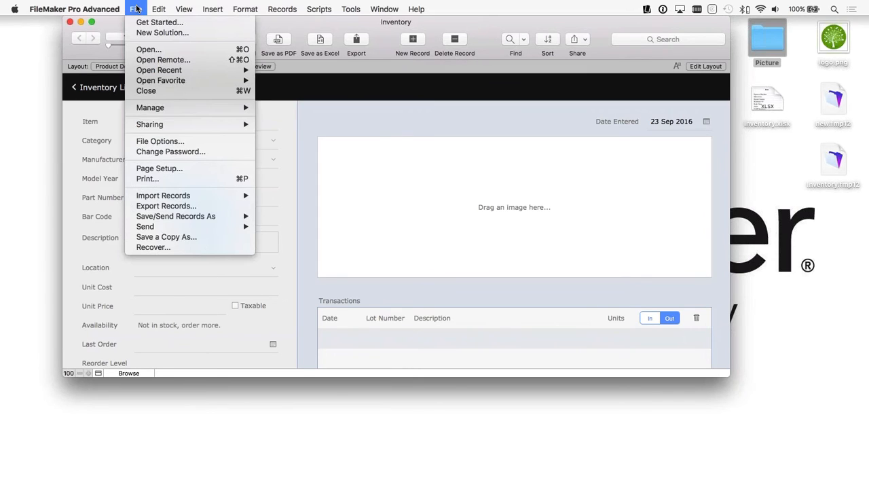
mouse_move(197, 110)
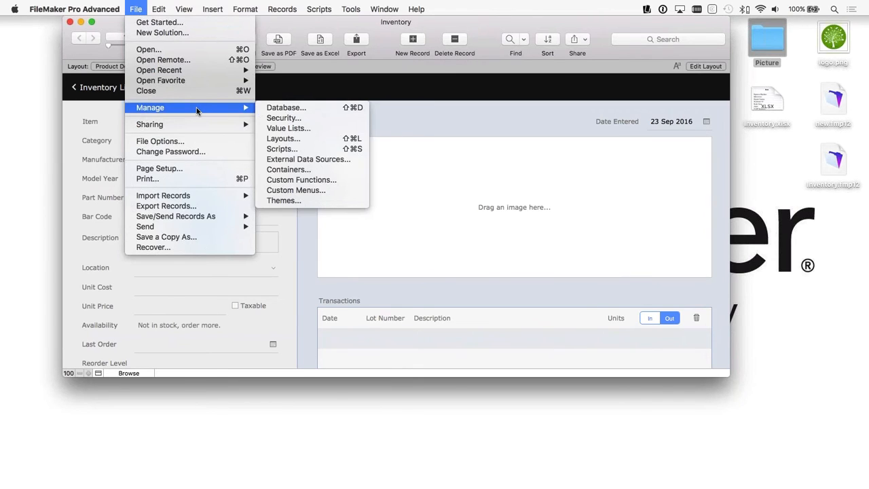
mouse_move(216, 196)
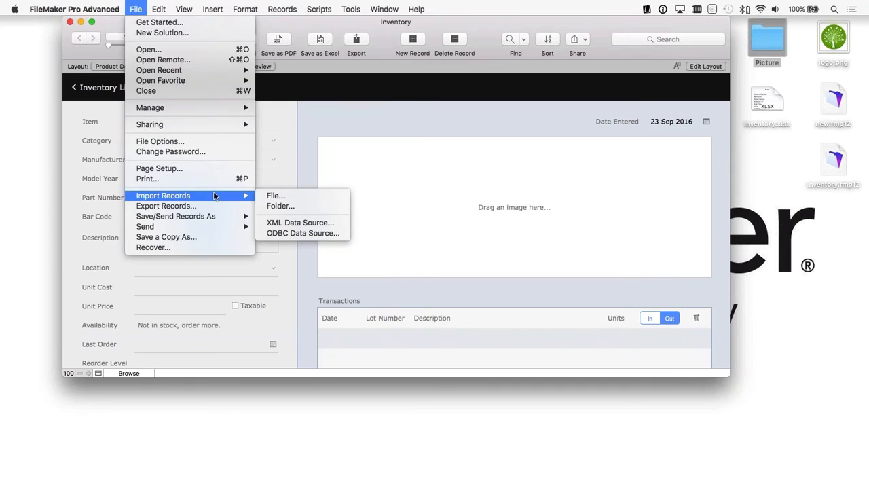
click(292, 194)
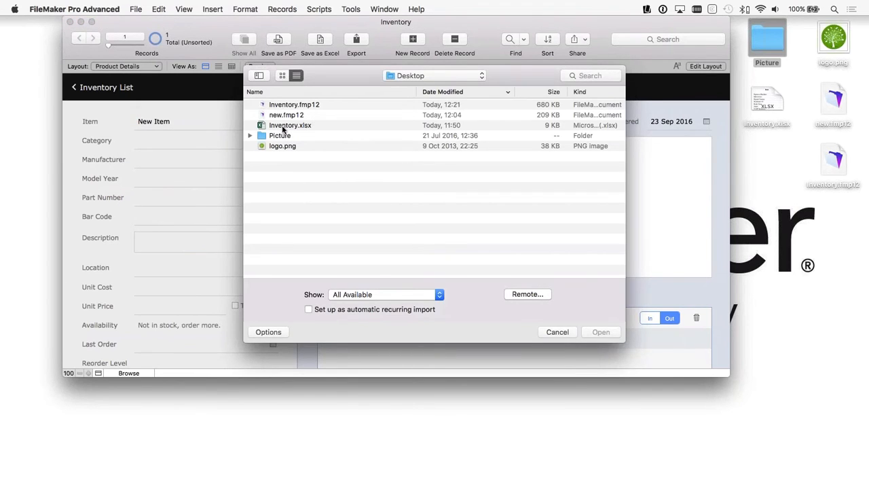
click(374, 295)
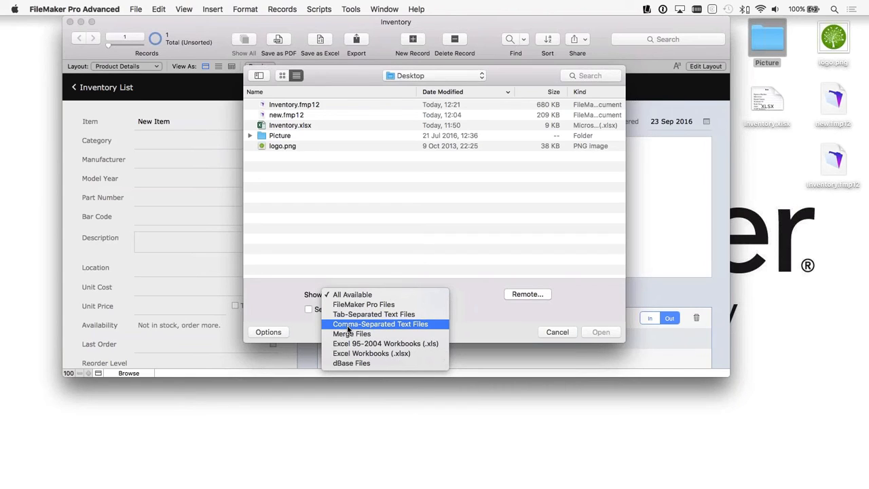
click(395, 227)
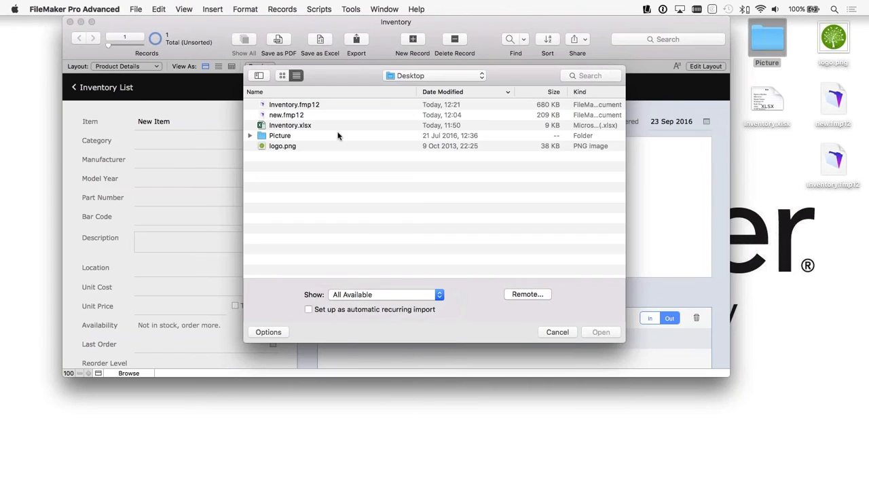
click(291, 128)
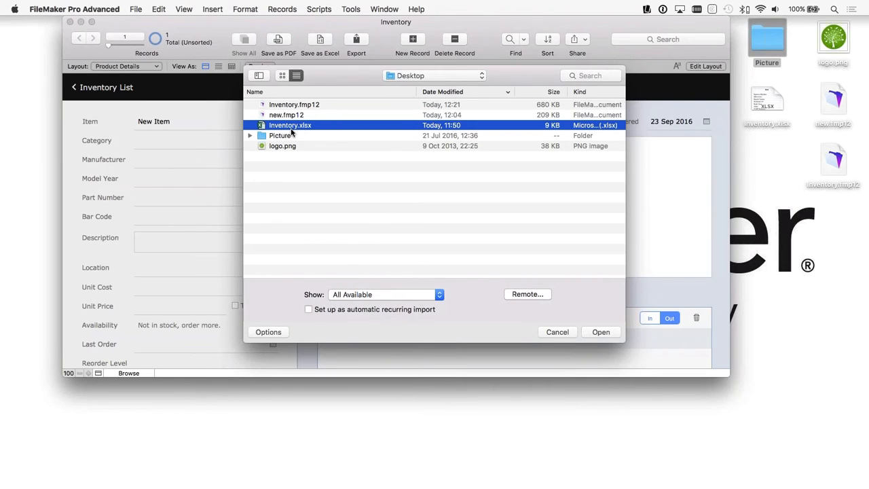
click(601, 332)
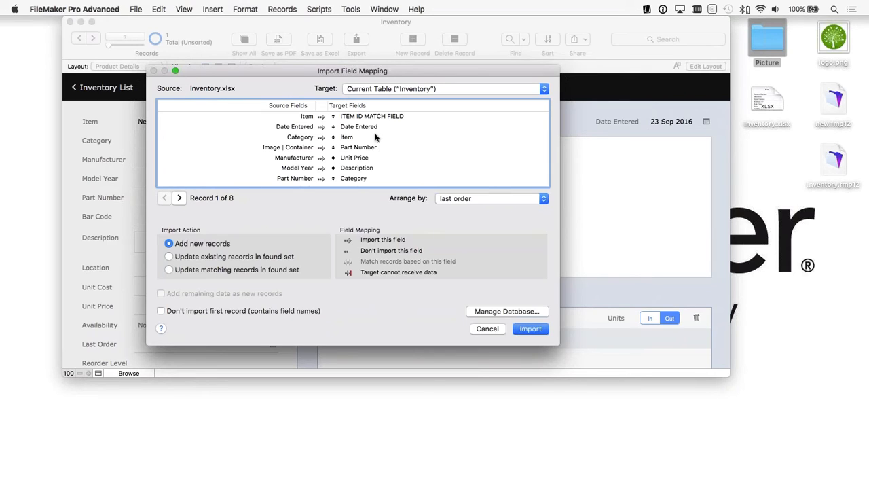
Step: Keep the current Inventory table as target, exclude the first record as field names, and arrange the fields by matching names
click(377, 93)
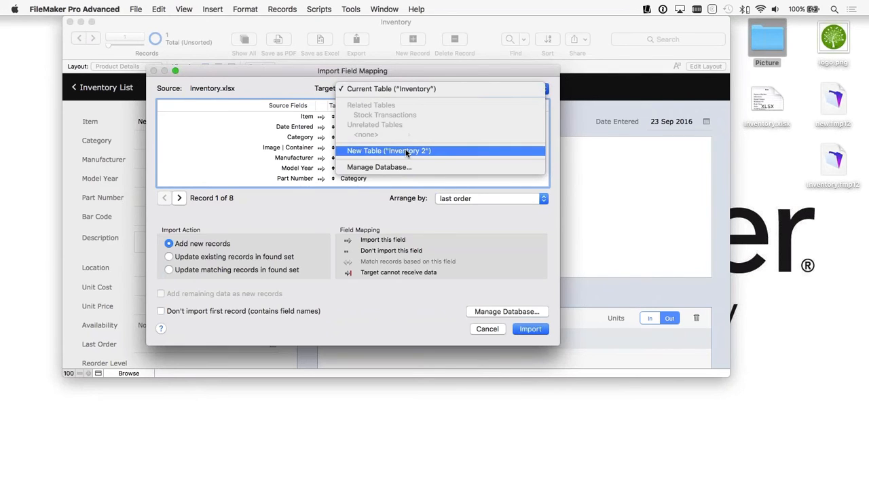
click(416, 89)
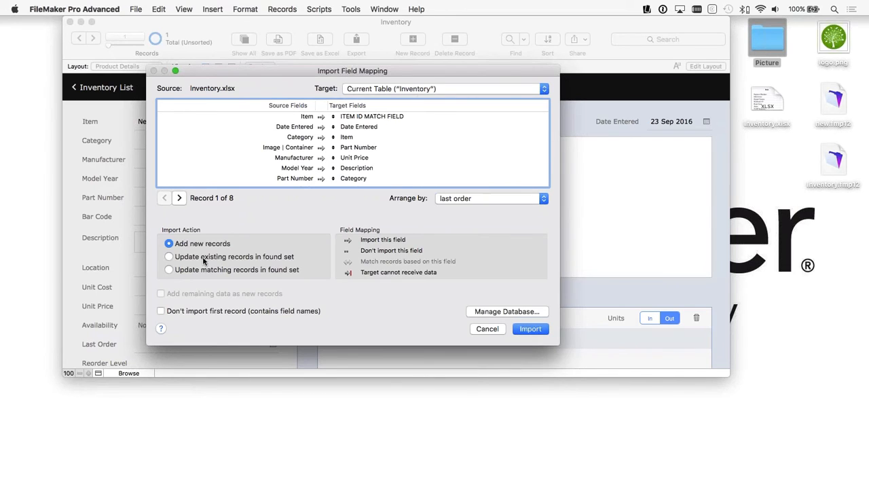
click(181, 310)
click(455, 199)
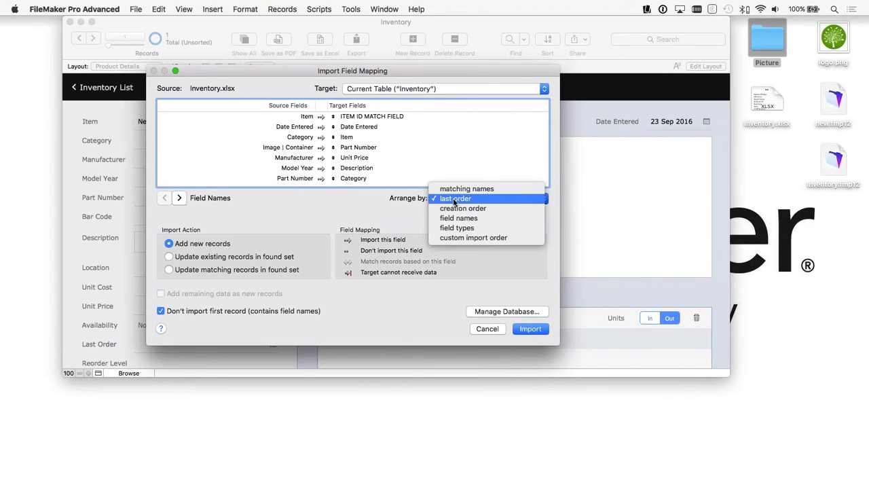
click(386, 209)
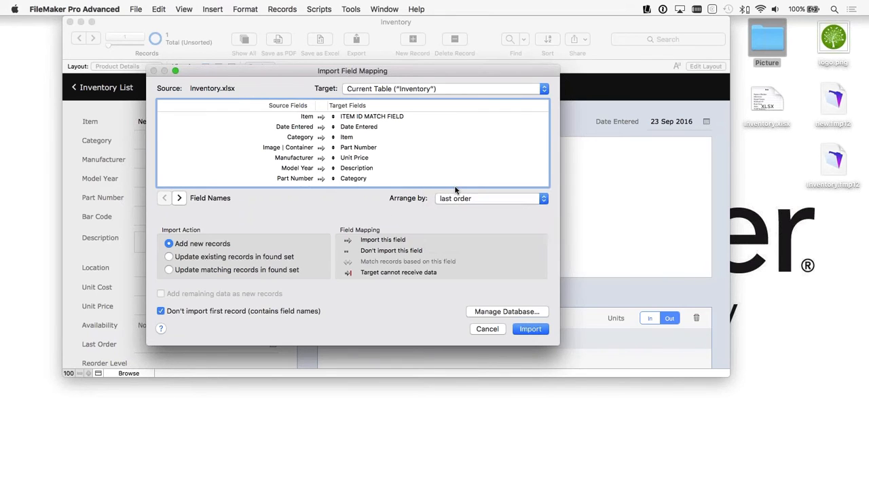
click(475, 196)
click(476, 186)
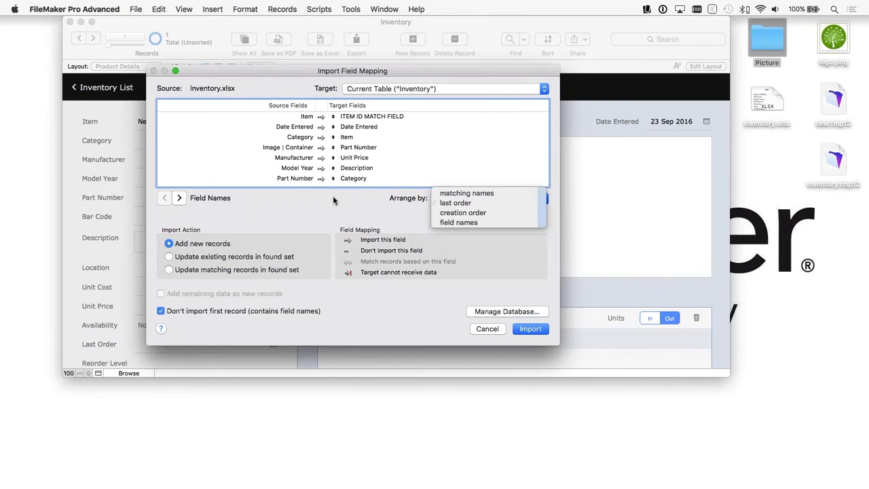
Step: Try reordering the target field for the Item source field and toggling whether that field is imported
click(304, 118)
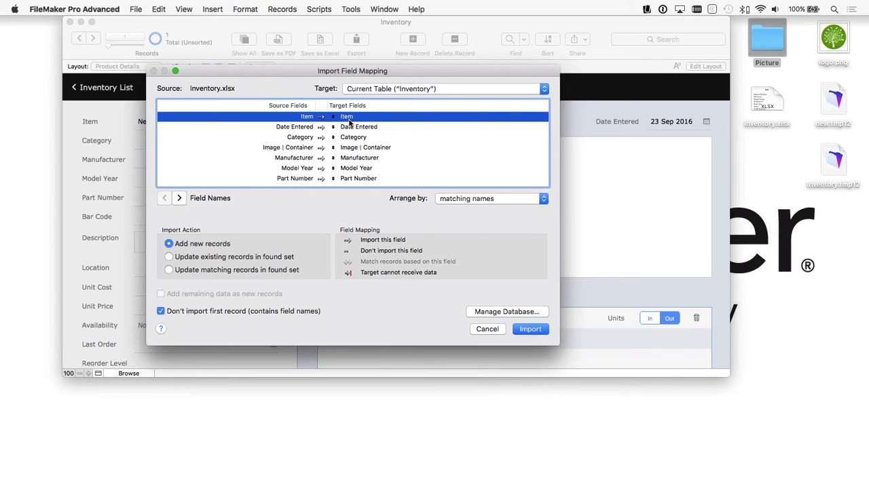
drag(333, 117, 332, 127)
click(321, 119)
click(322, 119)
click(507, 312)
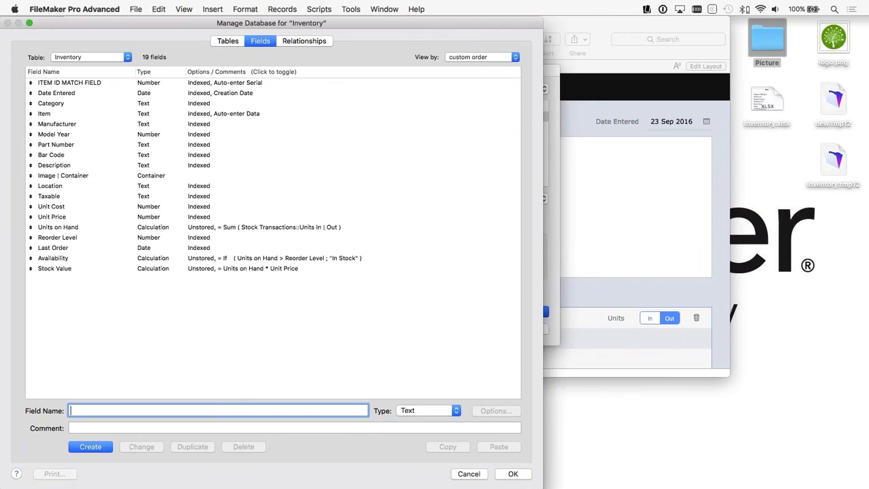
text(name)
key(BackSpace)
key(BackSpace)
key(BackSpace)
key(BackSpace)
click(471, 475)
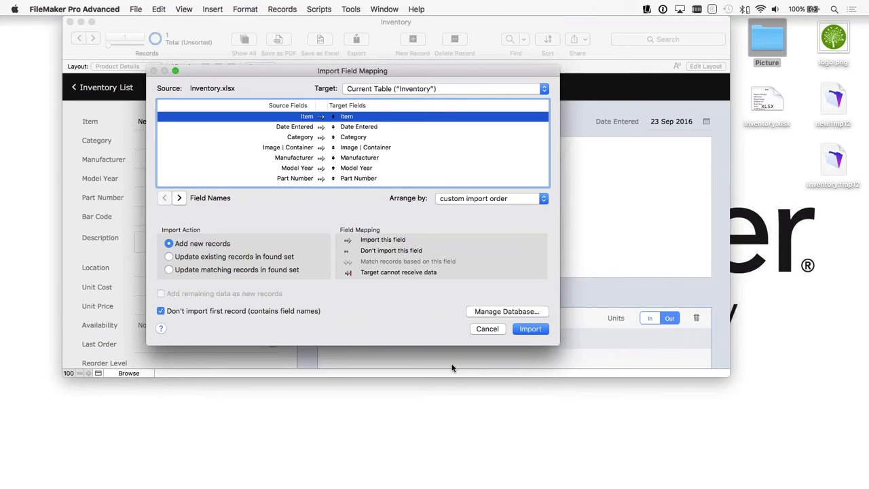
Step: Import the records with auto-enter options performed while importing, and dismiss the import summary
click(529, 328)
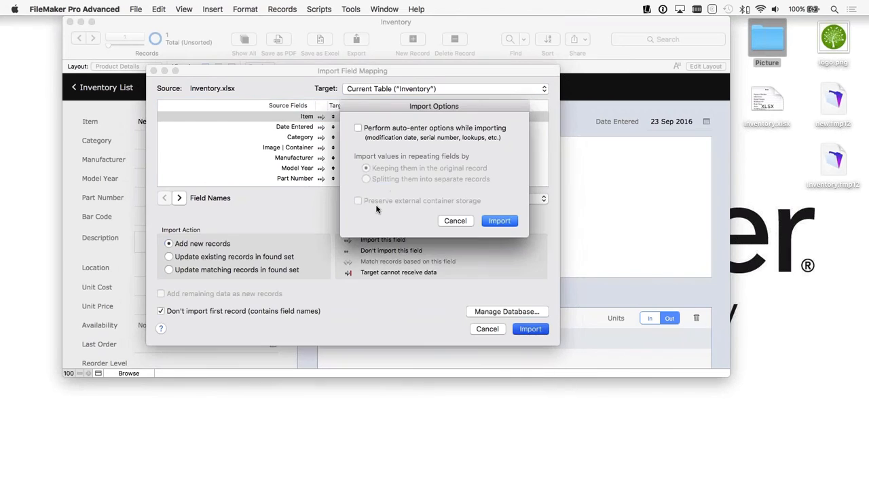
click(358, 128)
click(506, 222)
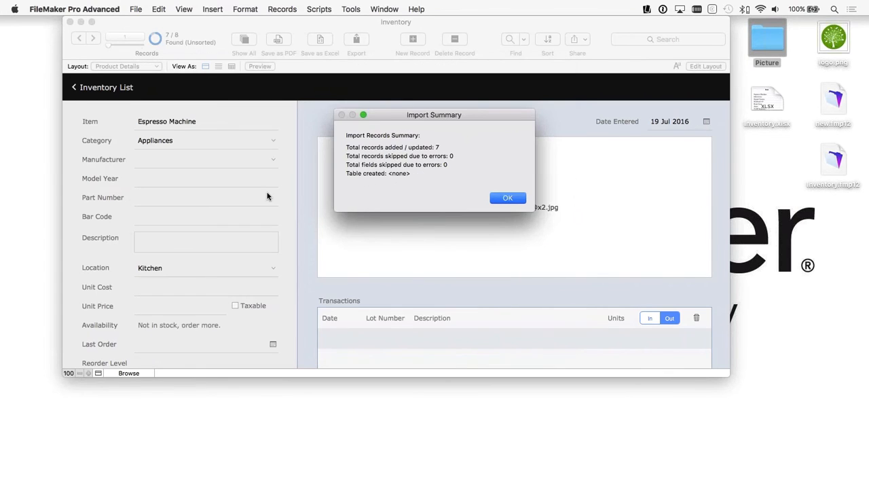
click(493, 199)
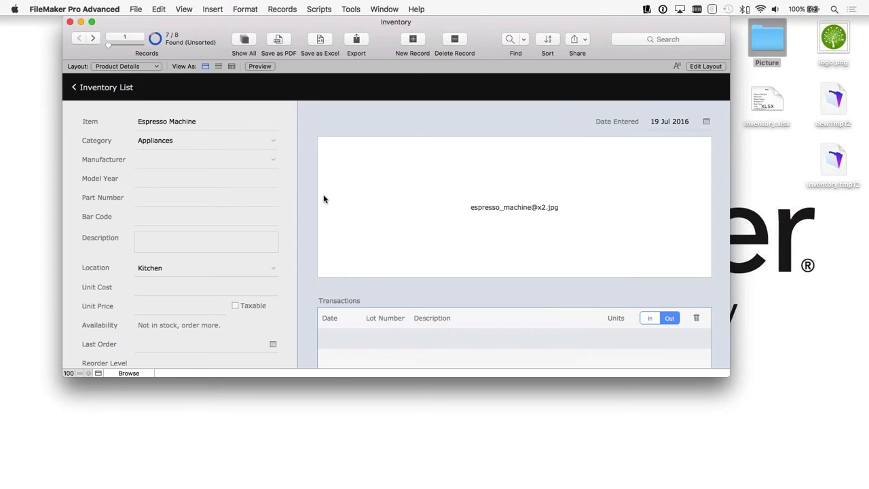
Step: Review the imported items in the inventory list, checking the Espresso Machine details along the way
click(99, 90)
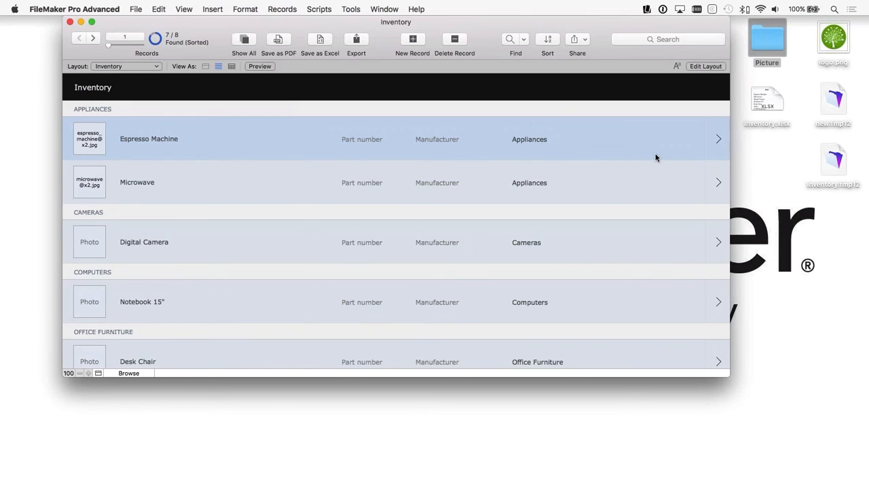
click(716, 137)
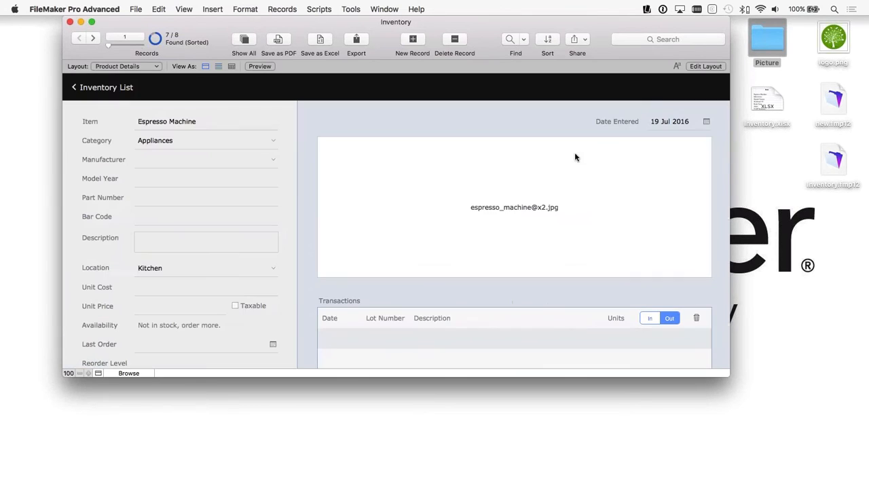
click(101, 90)
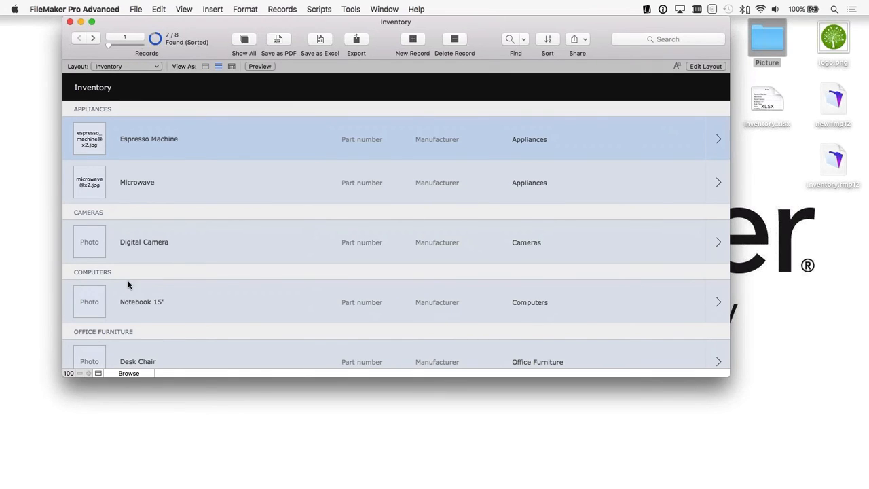
scroll(136, 333, down, 5)
scroll(145, 326, up, 5)
double_click(767, 38)
drag(434, 120, 85, 142)
drag(490, 129, 115, 187)
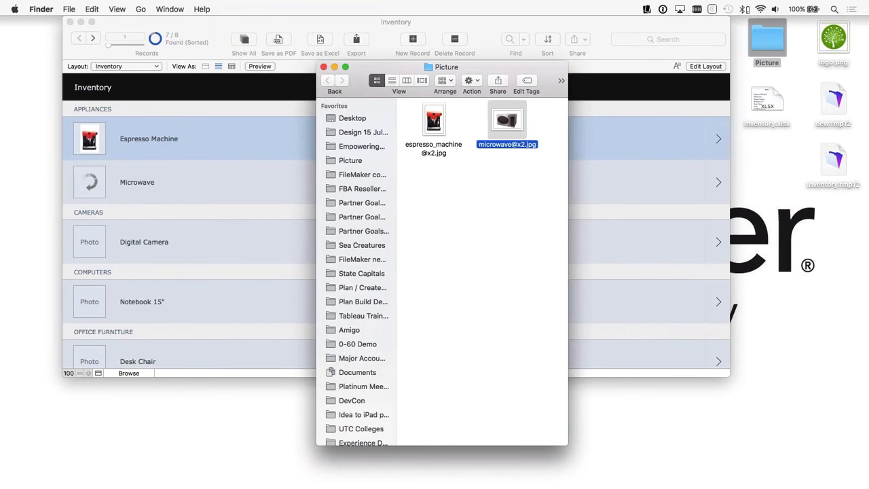
click(268, 150)
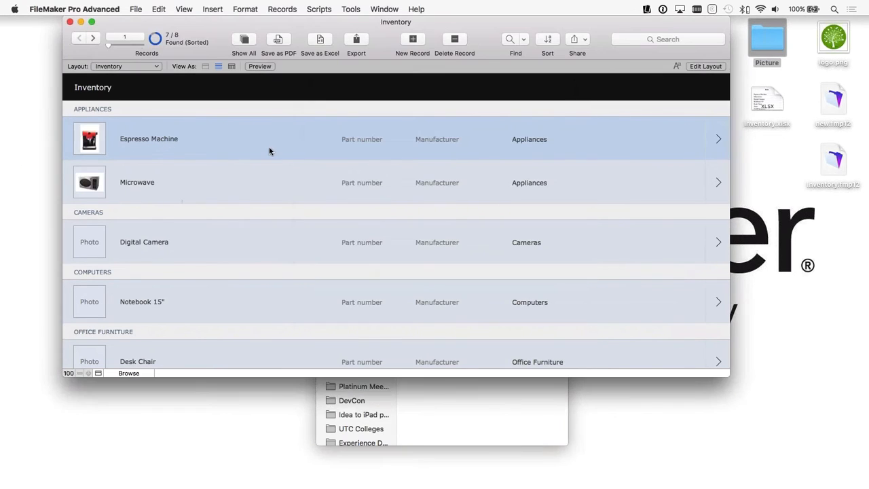
Step: Open the Espresso Machine details and examine the Category and Location value lists without changing them
click(719, 140)
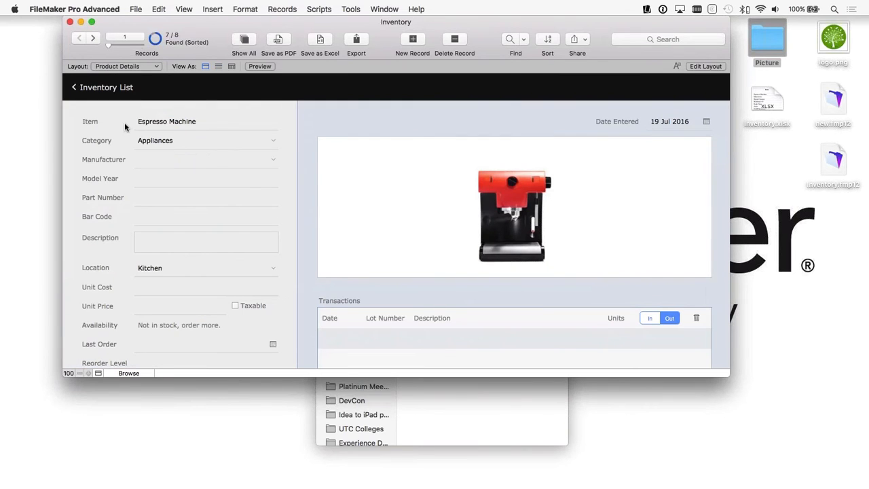
scroll(129, 151, down, 1)
click(162, 135)
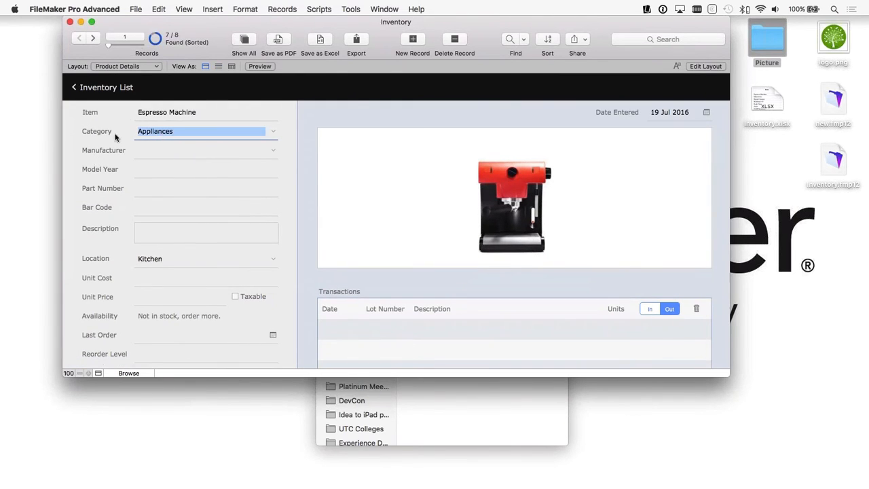
click(97, 135)
click(275, 132)
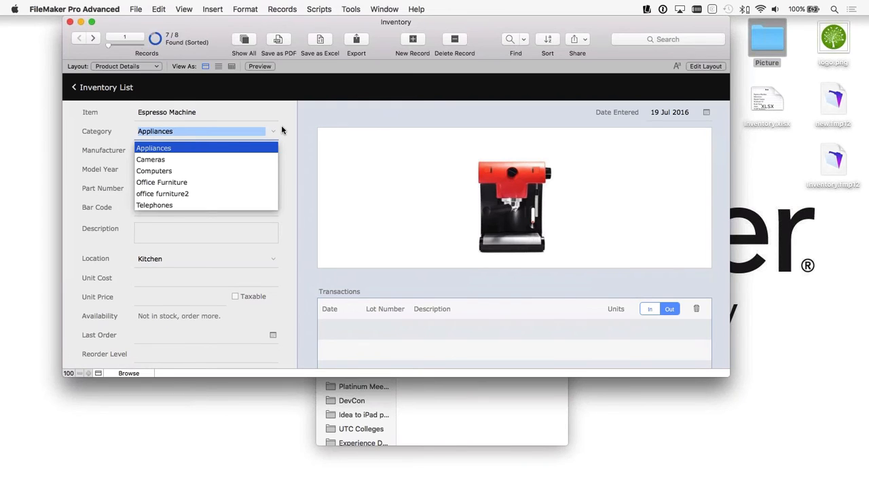
click(282, 125)
click(274, 259)
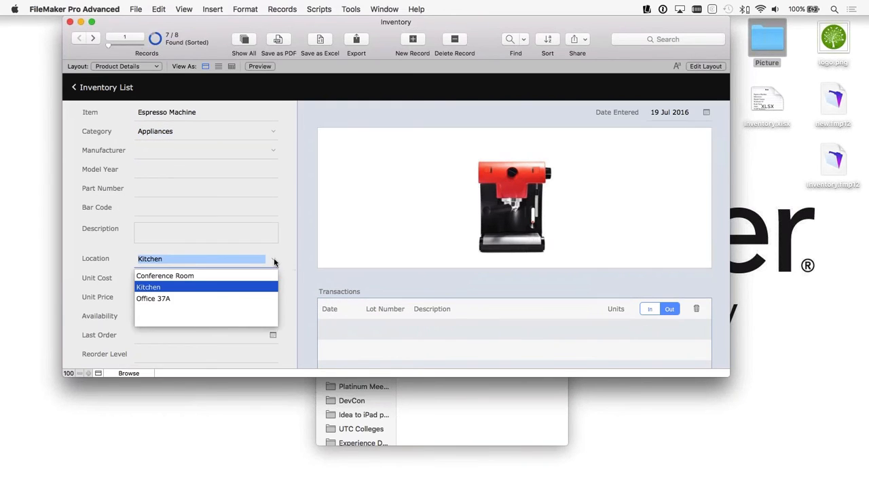
click(273, 260)
click(287, 242)
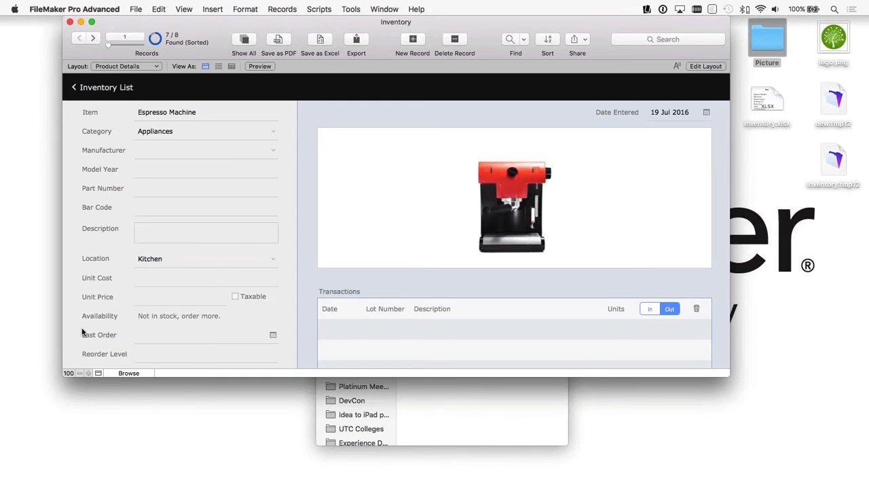
Step: Examine the stock fields, the Date Entered calendar and the Transactions area of the Espresso Machine record
scroll(83, 332, down, 2)
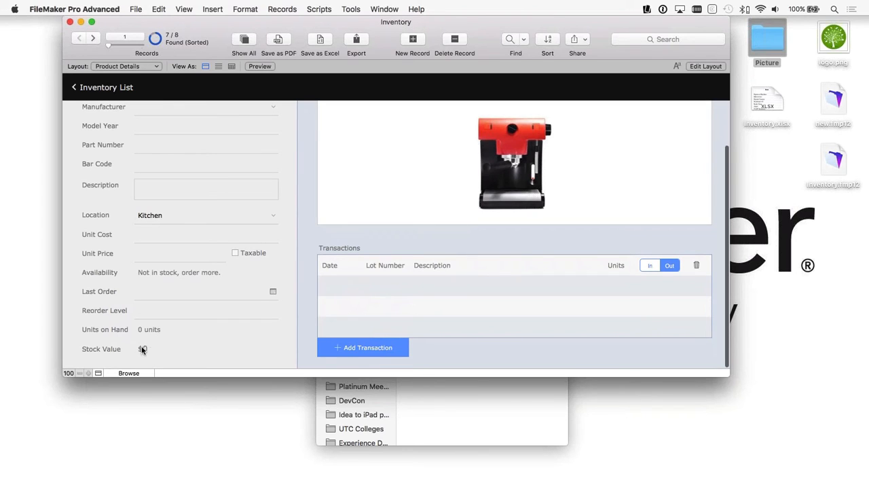
scroll(254, 337, up, 3)
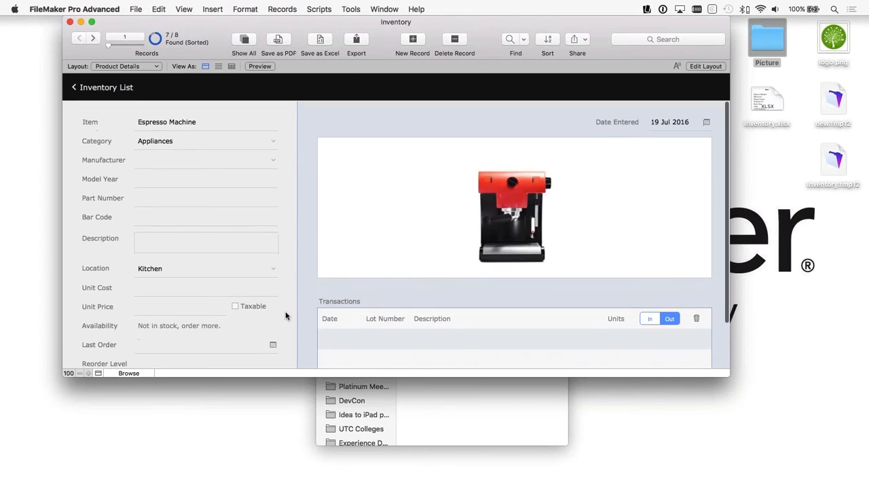
click(707, 122)
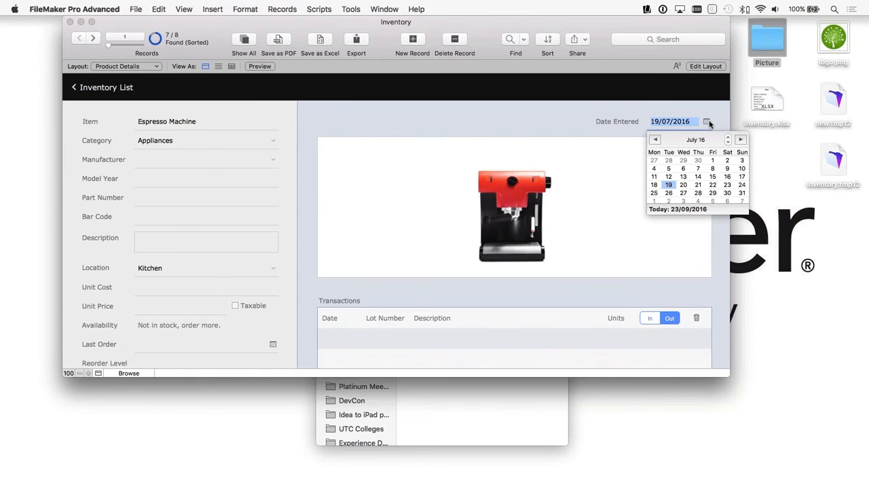
click(563, 124)
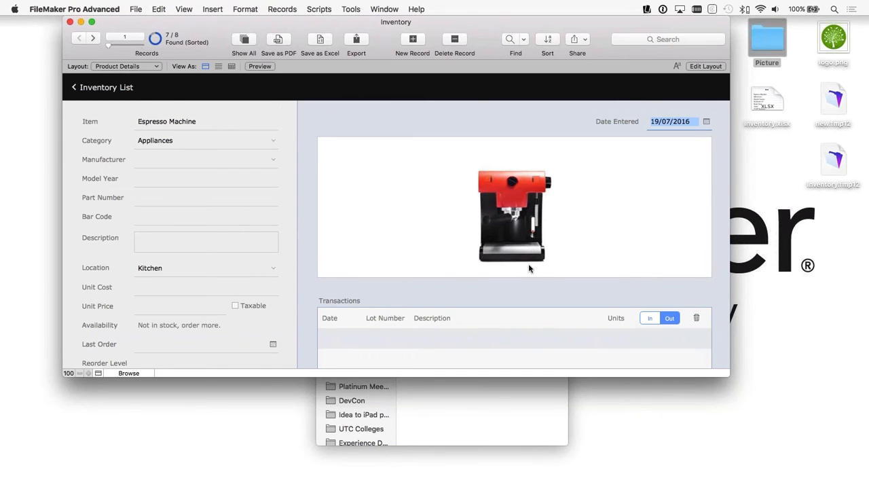
scroll(529, 268, down, 3)
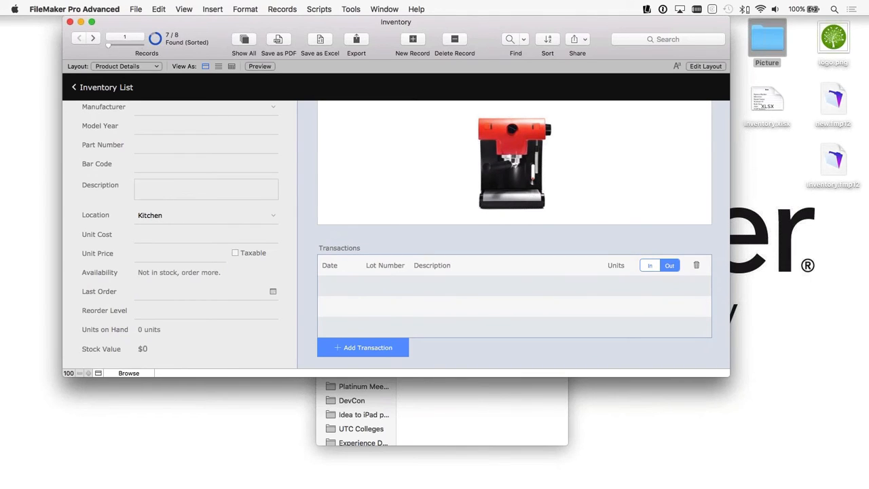
scroll(530, 267, up, 3)
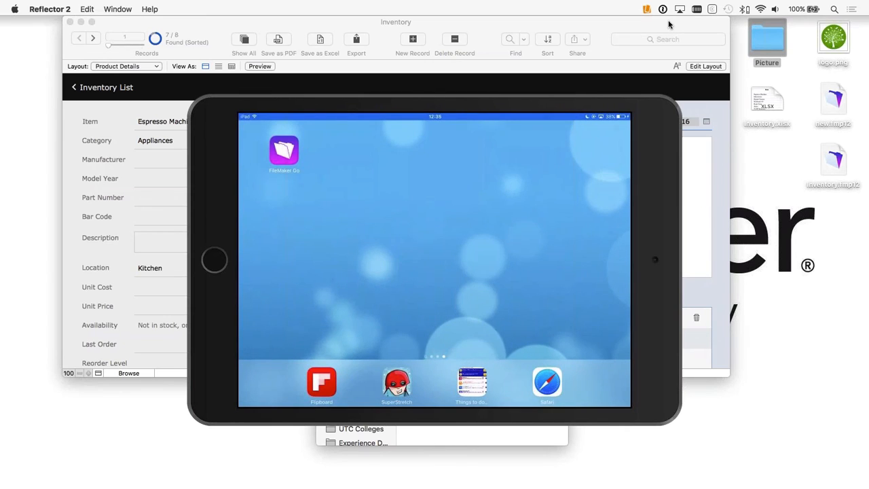
Step: Arrange the iPad mirror and the Inventory window side by side on the desktop
drag(305, 106, 508, 107)
click(218, 101)
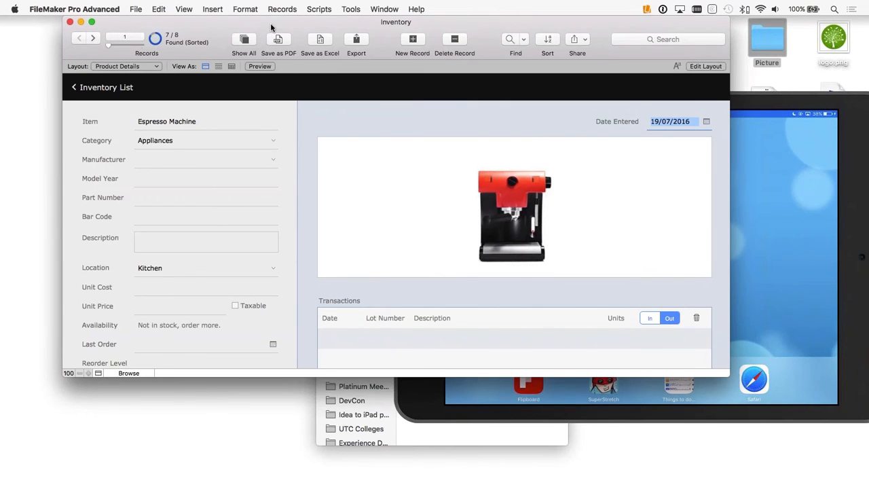
drag(272, 25, 214, 27)
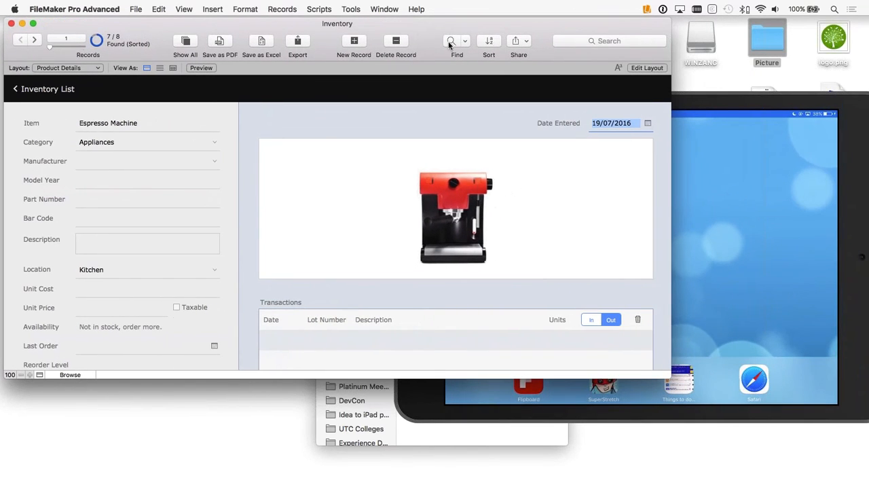
Step: Start uploading the Inventory file to FileMaker Server and set a new password for the Admin account, filling in its confirmation too
click(517, 41)
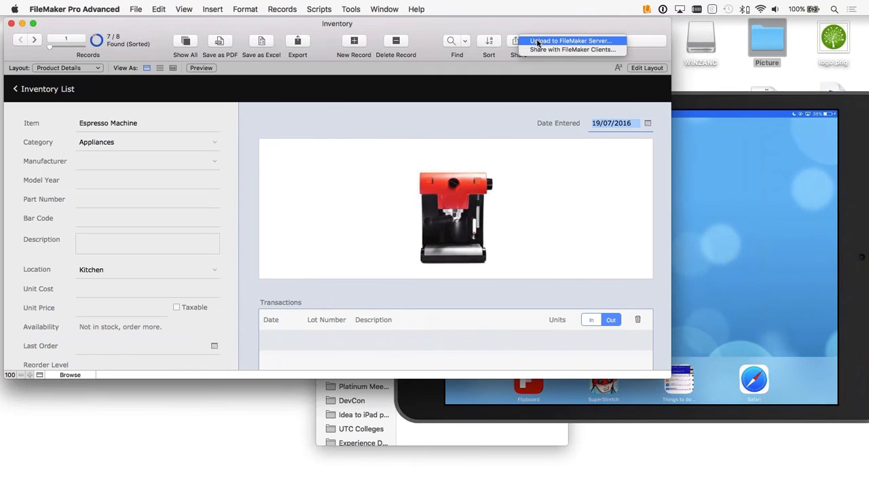
click(537, 41)
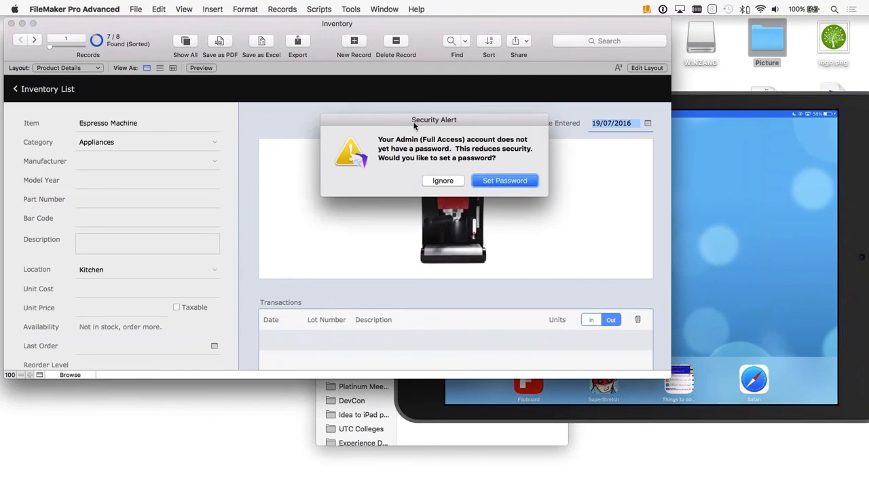
click(502, 181)
text(•••••)
key(Tab)
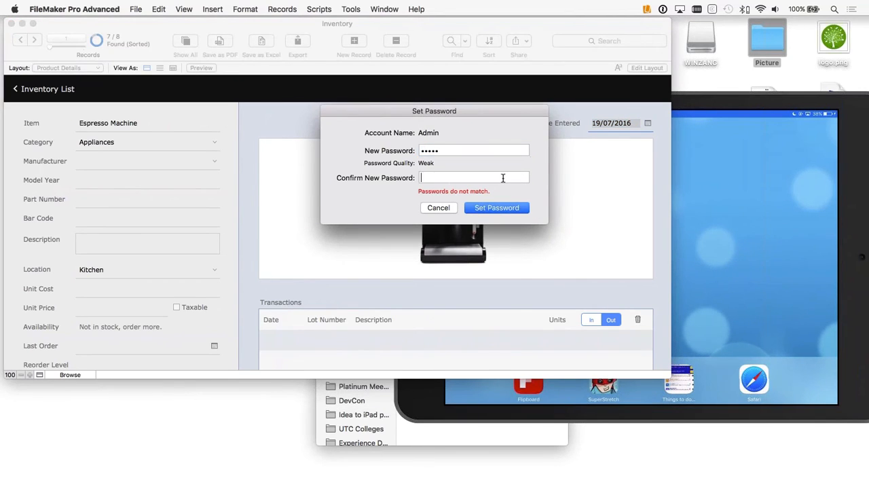
text(•••••)
key(Return)
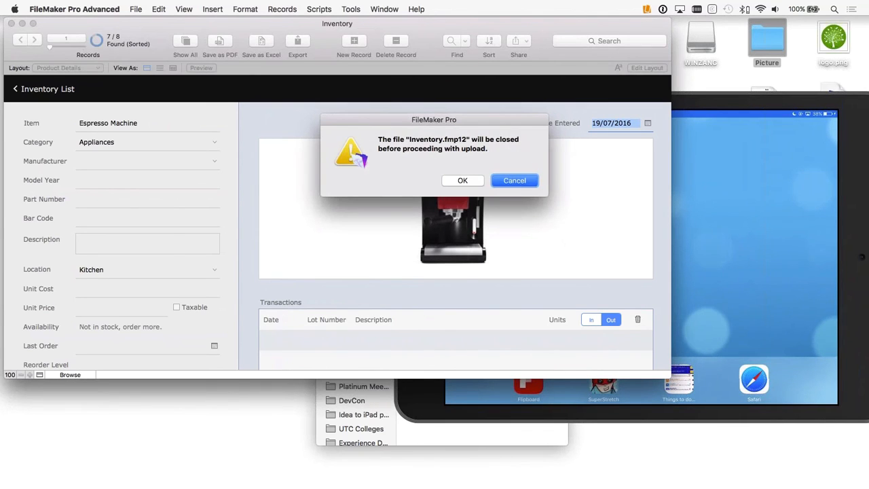
Step: Let the file close and upload Inventory.fmp12 to the Nessie 15 host
click(459, 180)
click(134, 124)
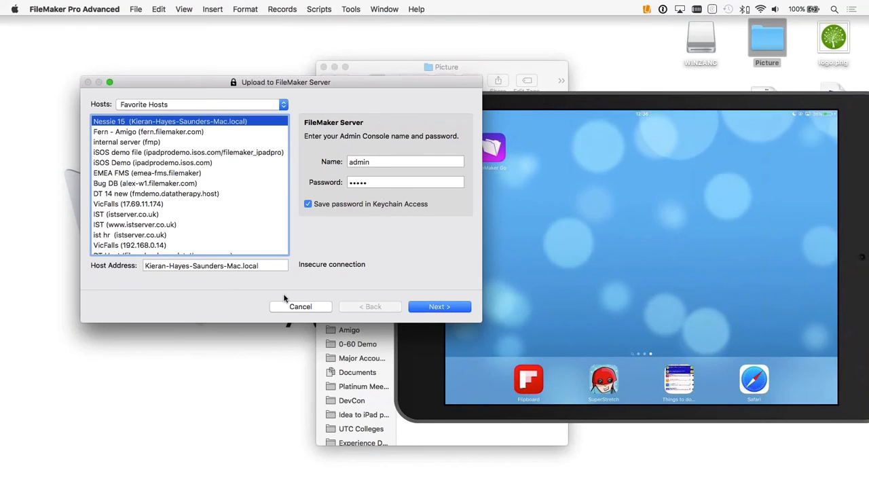
click(435, 308)
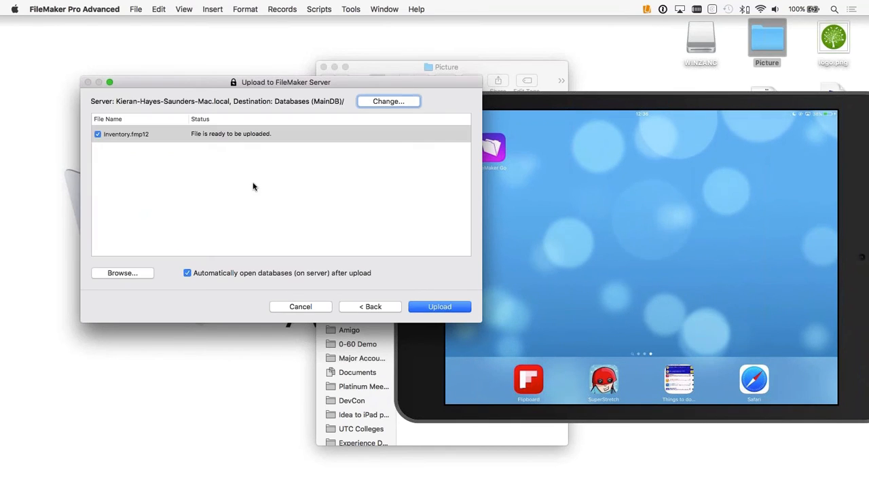
click(428, 309)
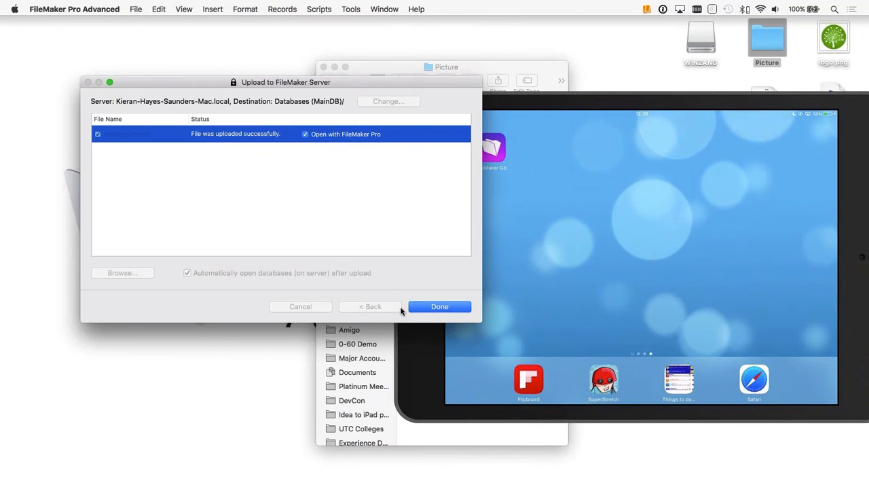
Step: Finish the upload and open the hosted Inventory file with the admin account, entering the account password
click(439, 309)
key(shift+Tab)
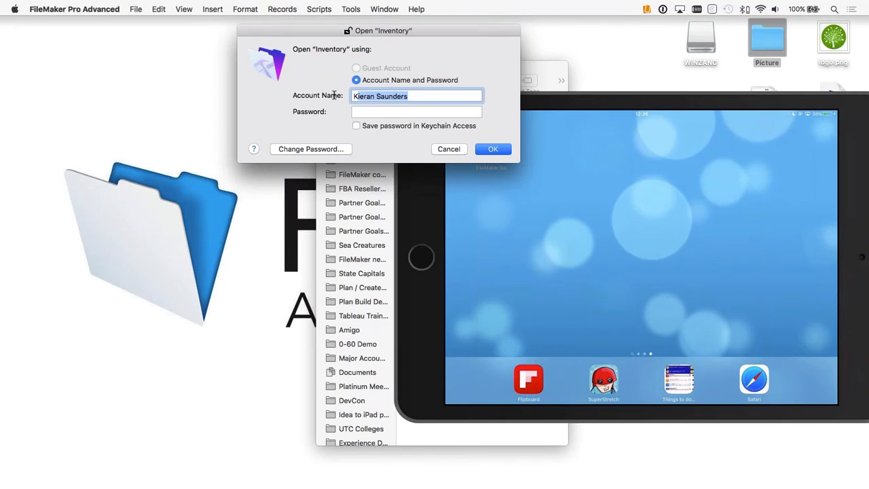
text(admin)
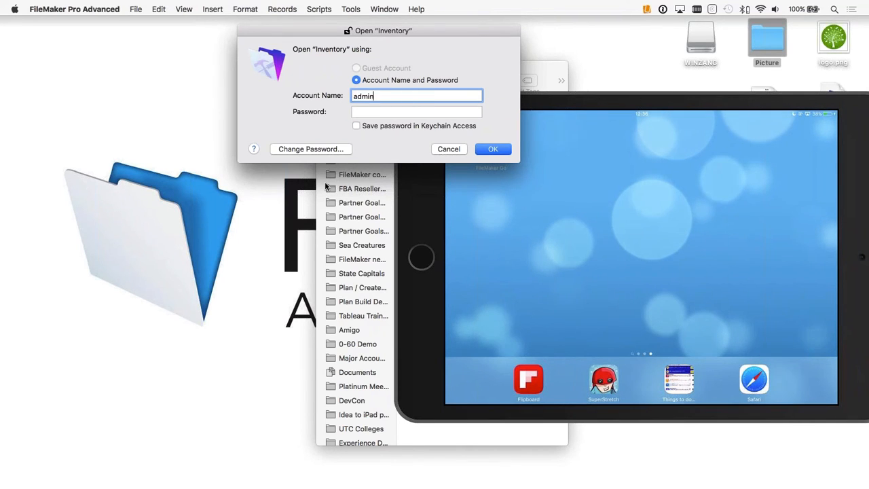
key(Tab)
text(•••••)
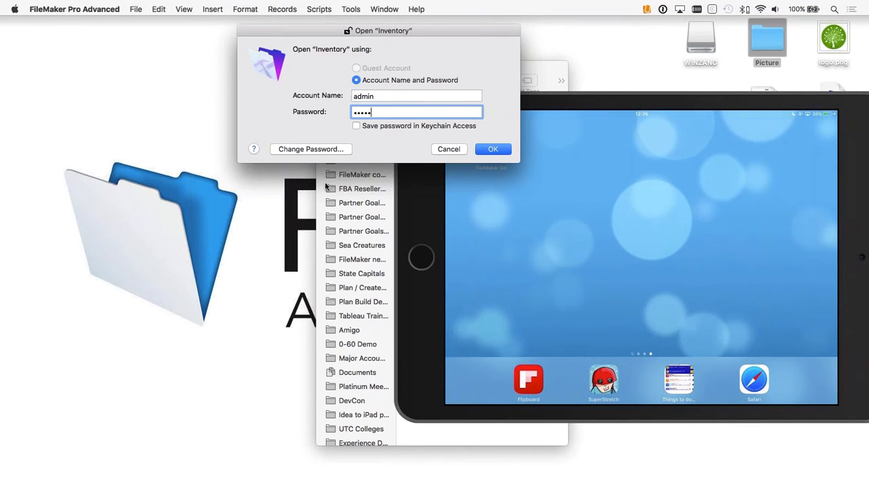
key(Return)
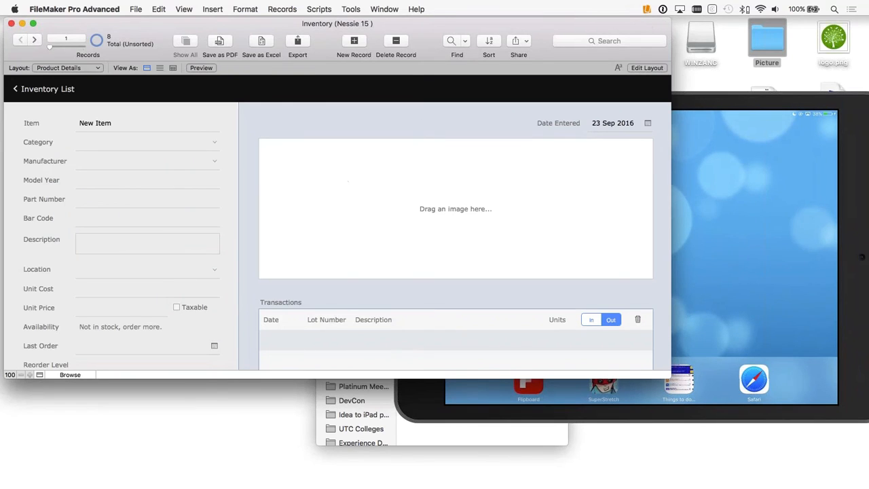
Step: Narrow the hosted Inventory window and place the iPad mirror in front beside it
drag(582, 20, 560, 25)
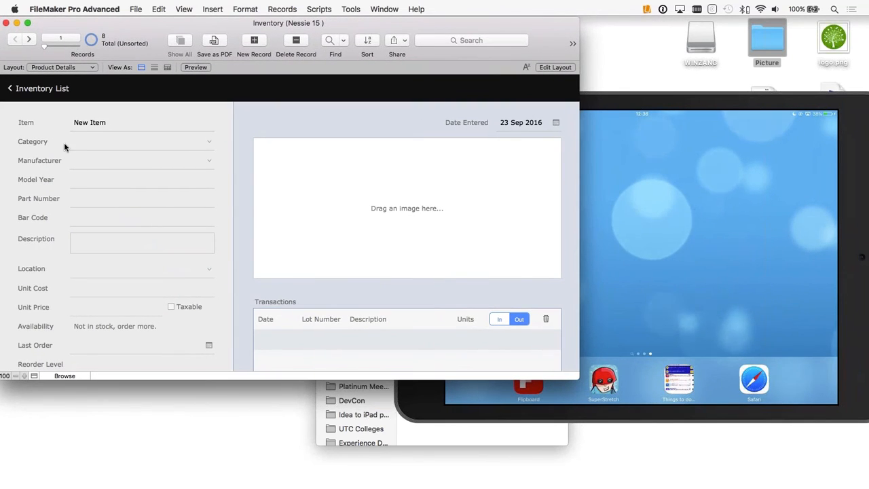
click(637, 191)
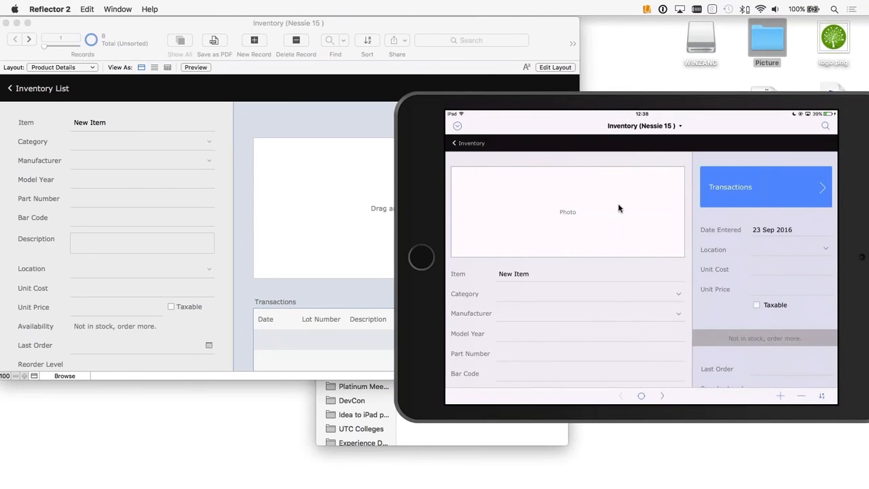
drag(561, 98, 525, 100)
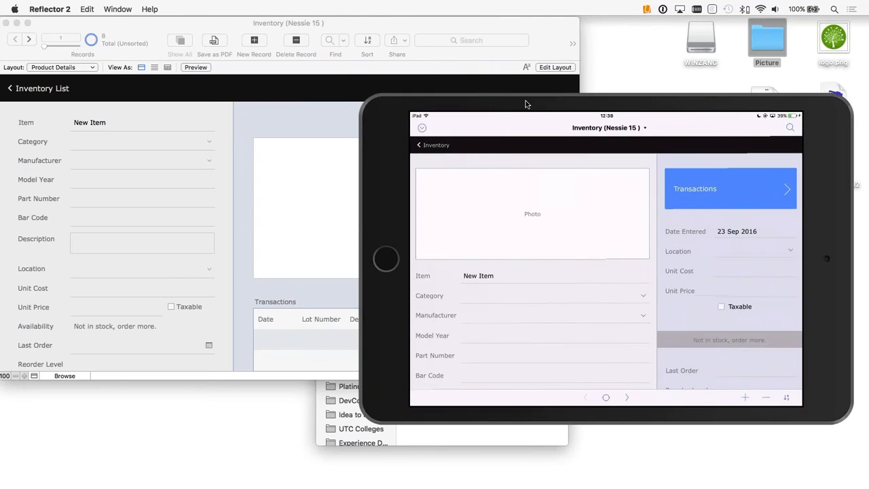
Step: Switch the desktop Inventory window to the Product Details | Tablet layout
click(71, 68)
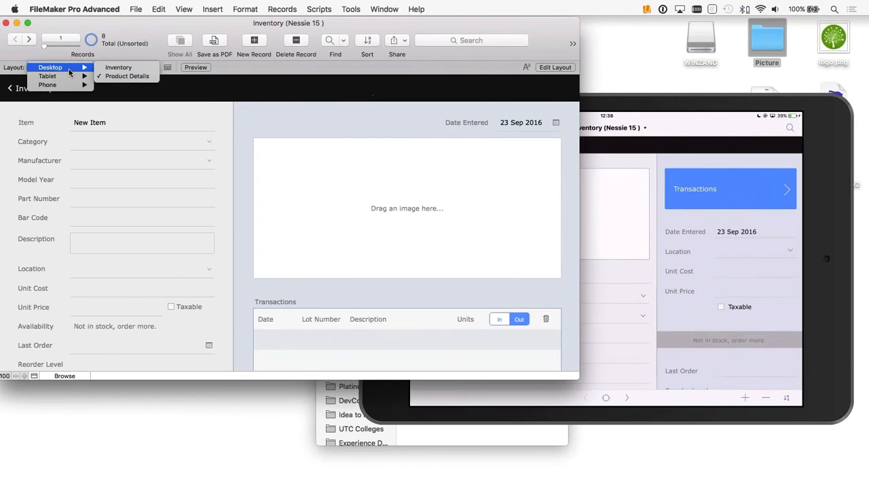
mouse_move(68, 78)
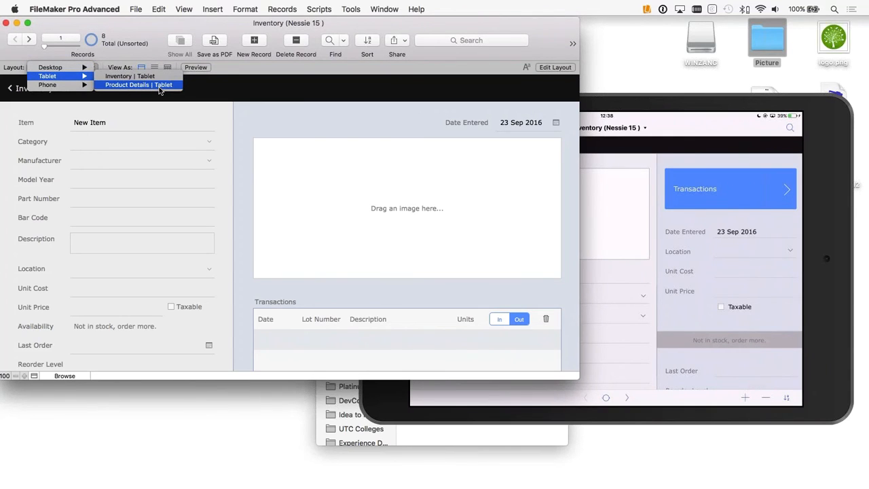
click(673, 106)
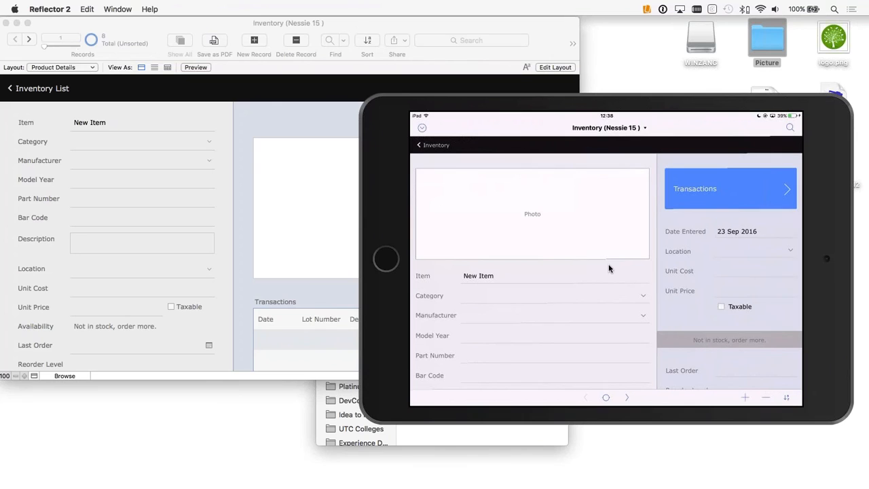
click(241, 200)
click(74, 66)
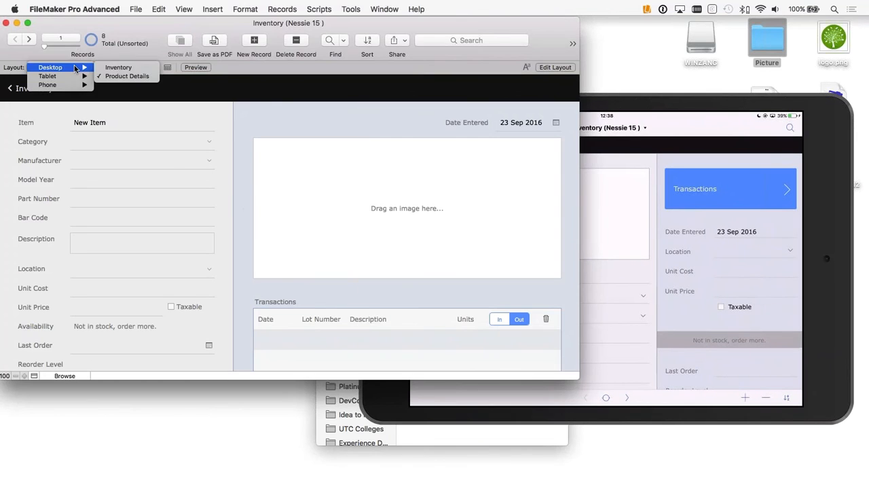
mouse_move(51, 76)
click(133, 84)
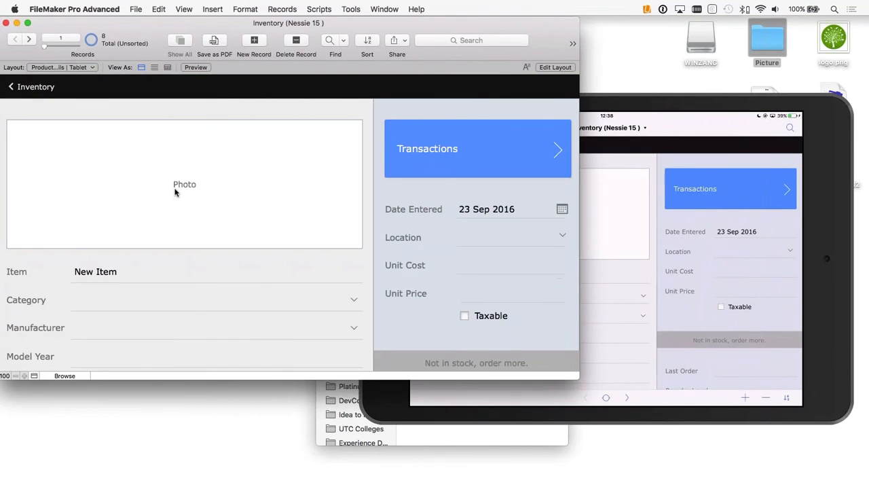
Step: Go to the Espresso Machine record in both the desktop window and the mirrored iPad
click(27, 40)
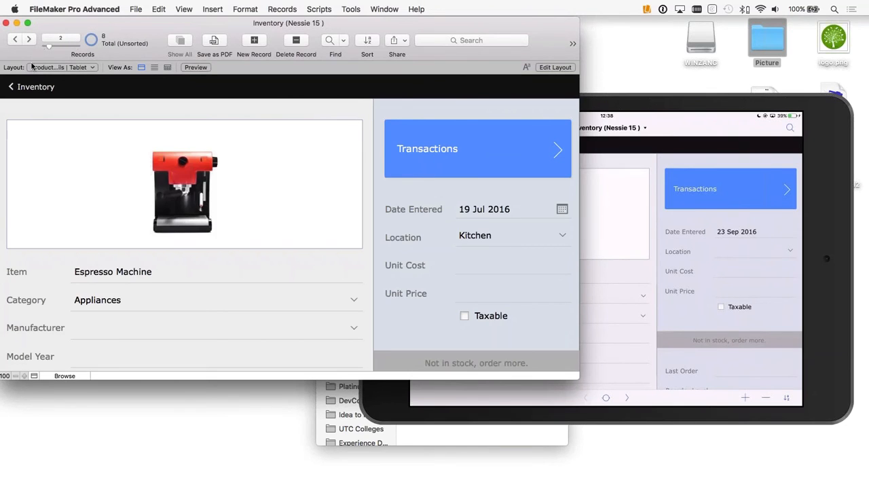
click(635, 107)
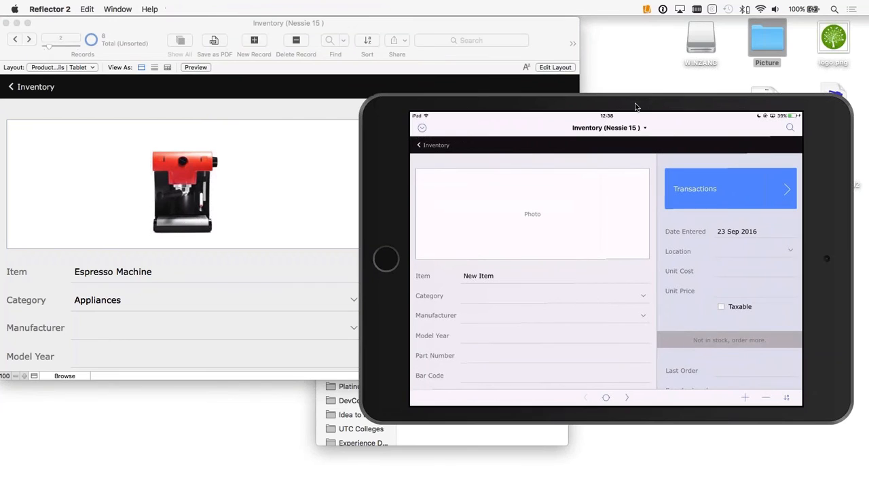
click(627, 399)
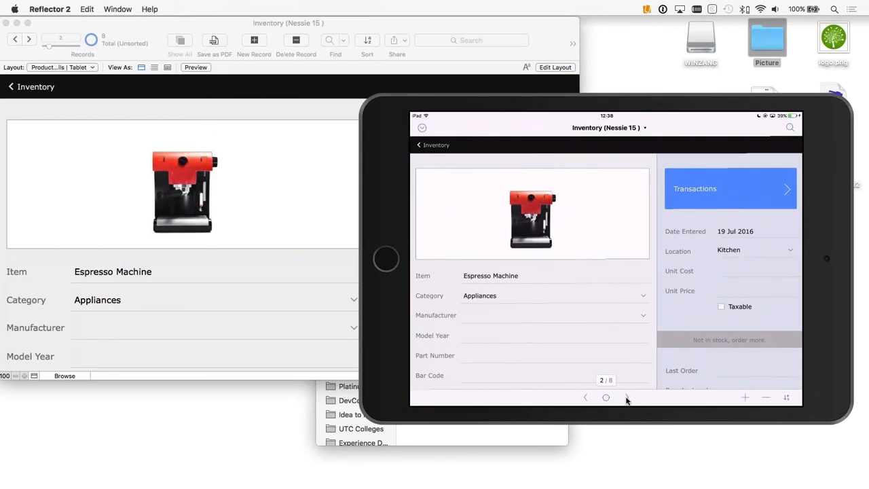
Step: Examine the Espresso Machine's fields in the desktop tablet layout, down to Description and Stock Value
click(246, 69)
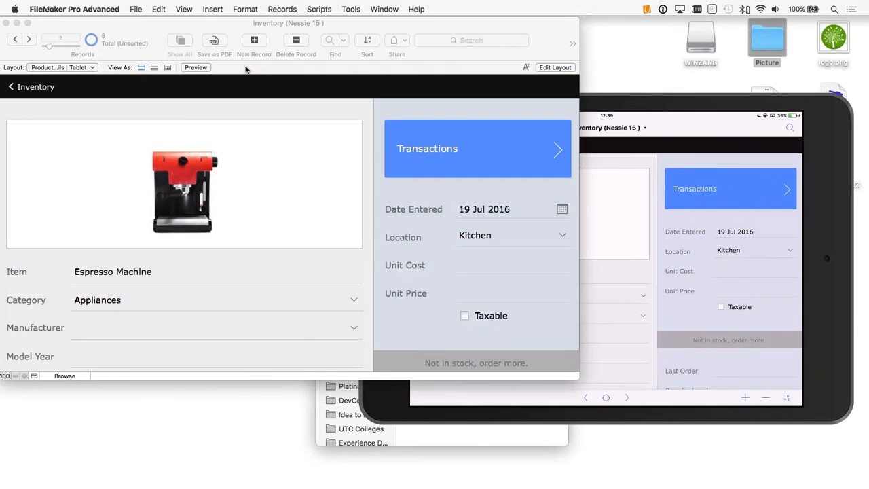
scroll(353, 281, down, 5)
scroll(353, 282, down, 2)
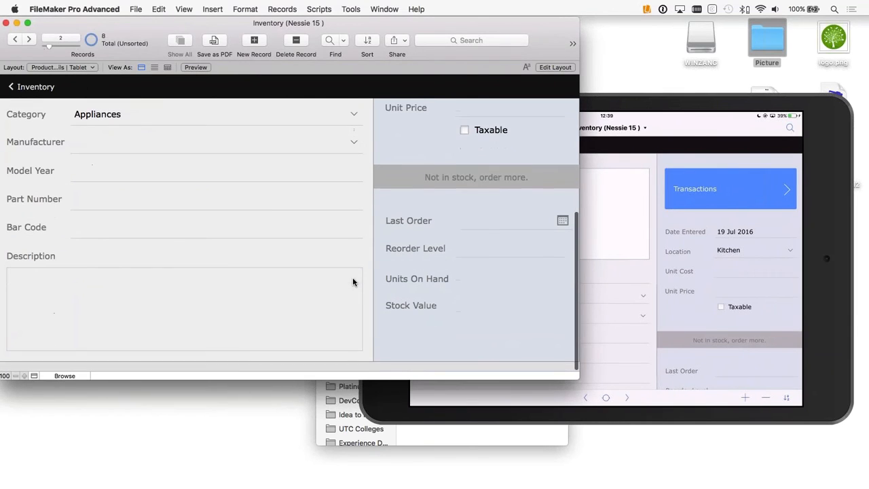
scroll(353, 282, up, 6)
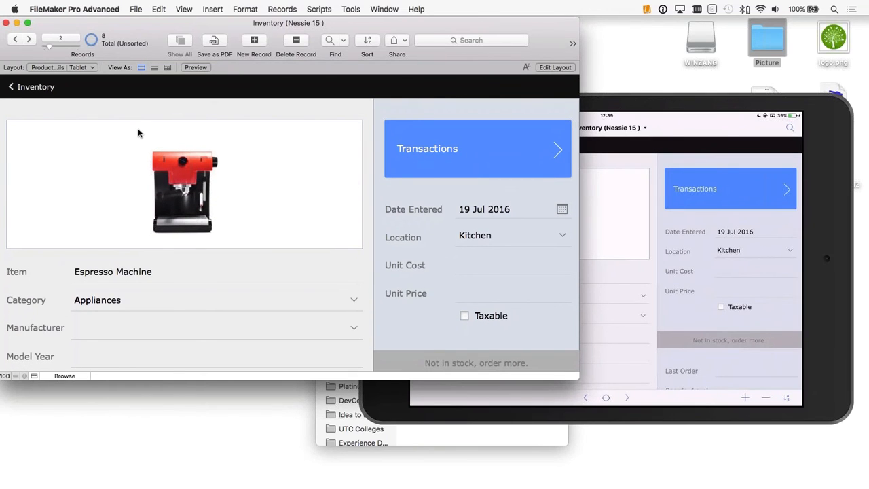
scroll(154, 218, down, 3)
scroll(154, 219, up, 5)
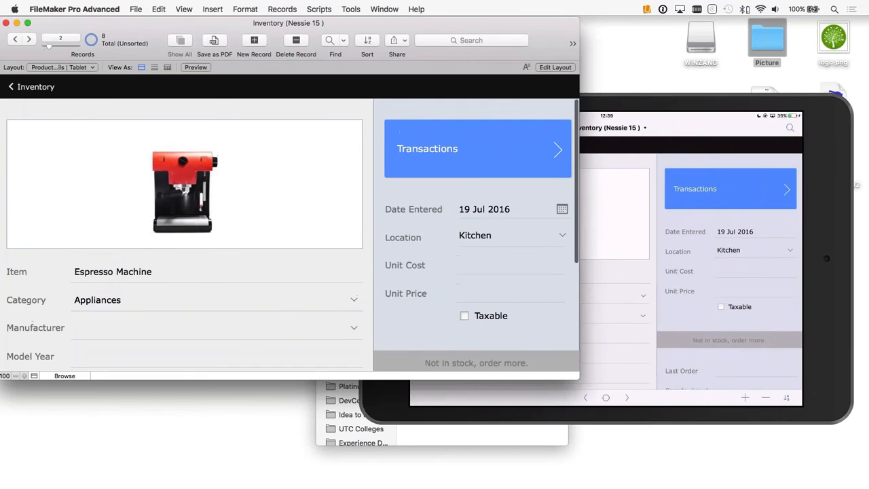
Step: Open the Espresso Machine's transactions and enter lot number 1212 with the description coffee
click(457, 154)
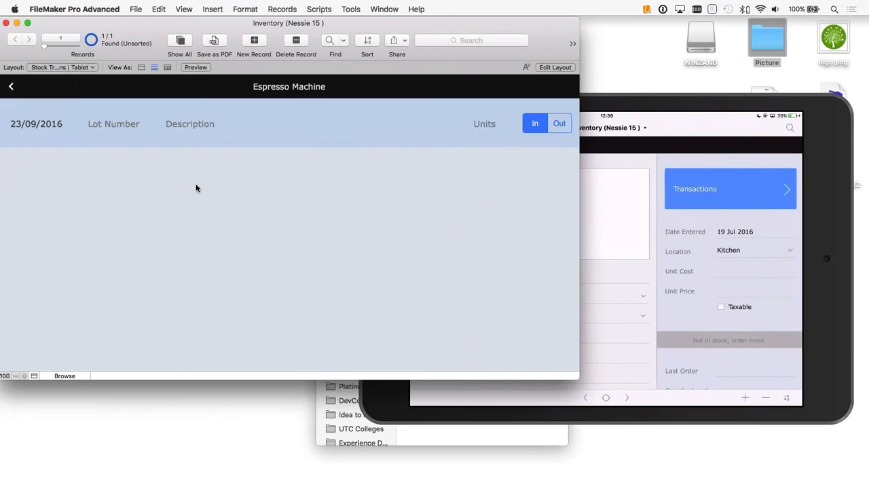
click(115, 126)
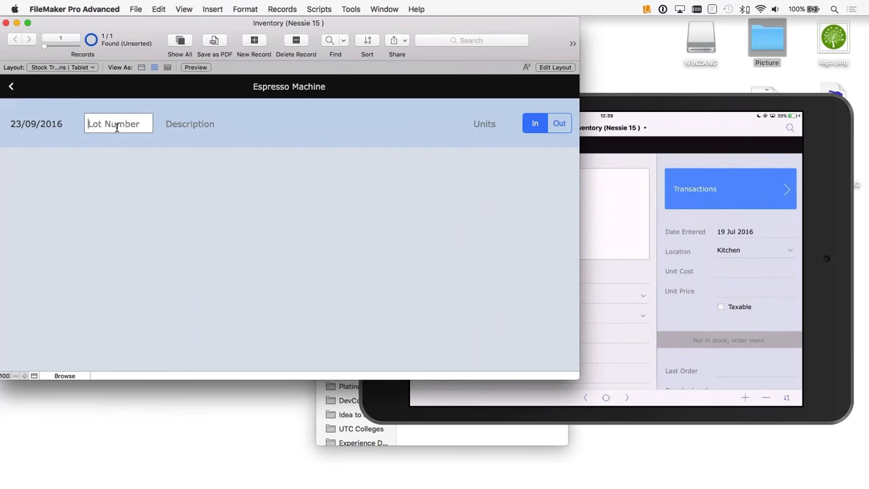
text(1212)
key(Tab)
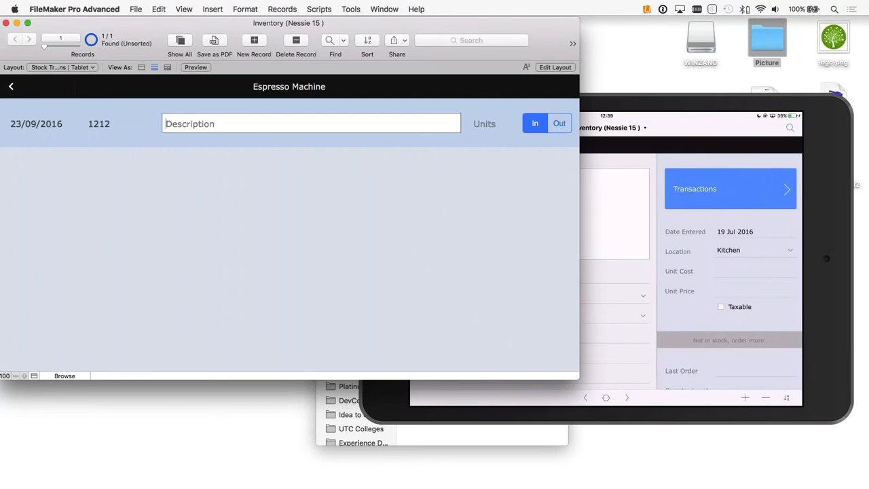
text(coo)
text(ffee)
click(250, 156)
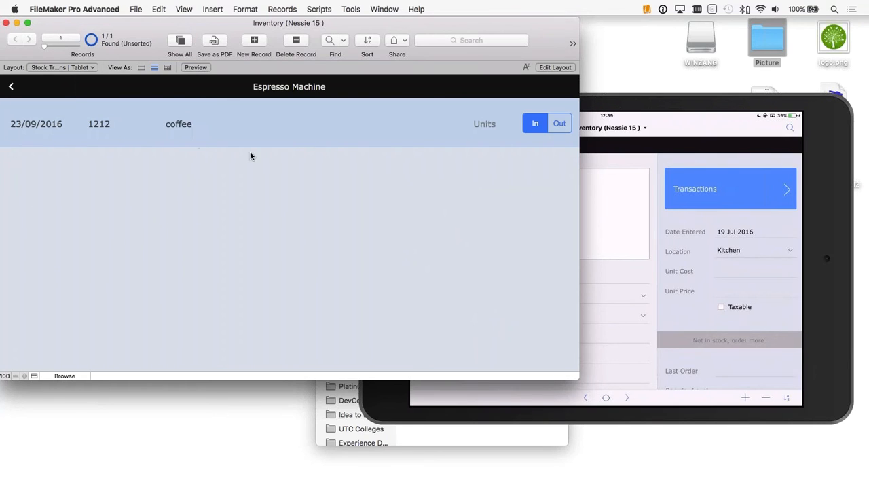
Step: Set the incoming coffee transaction's units to 10 and return to the Espresso Machine details
click(494, 127)
text(1)
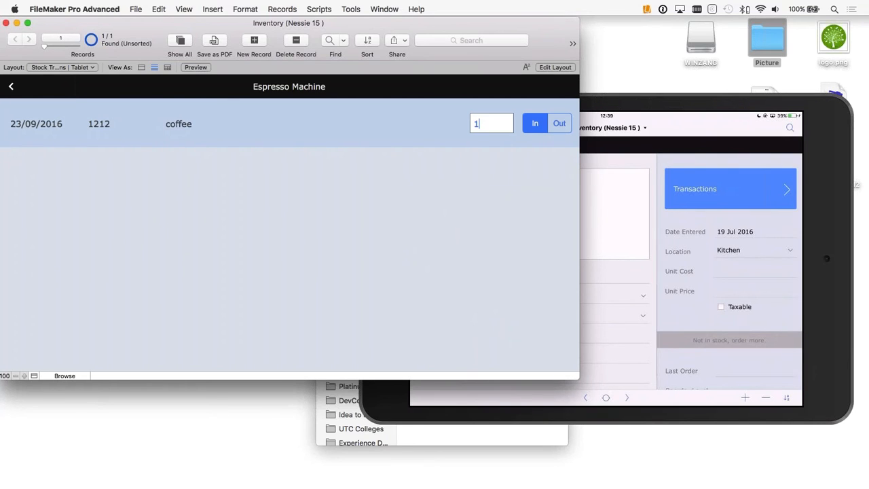
text(0)
click(516, 157)
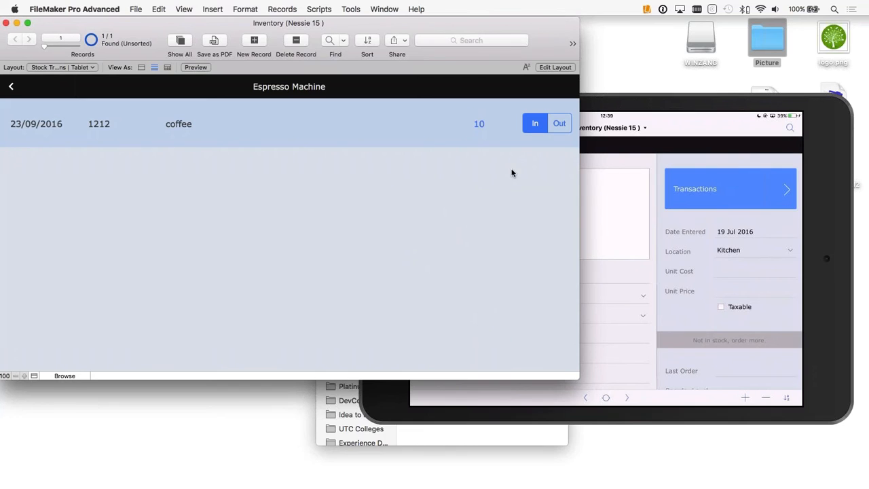
click(13, 87)
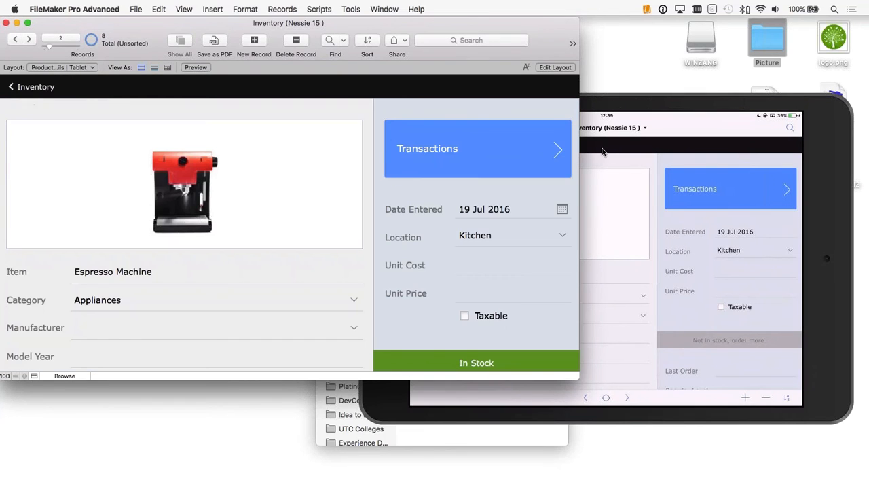
Step: Open the Espresso Machine's transactions and add a second transaction dated 23/09/2016
click(488, 152)
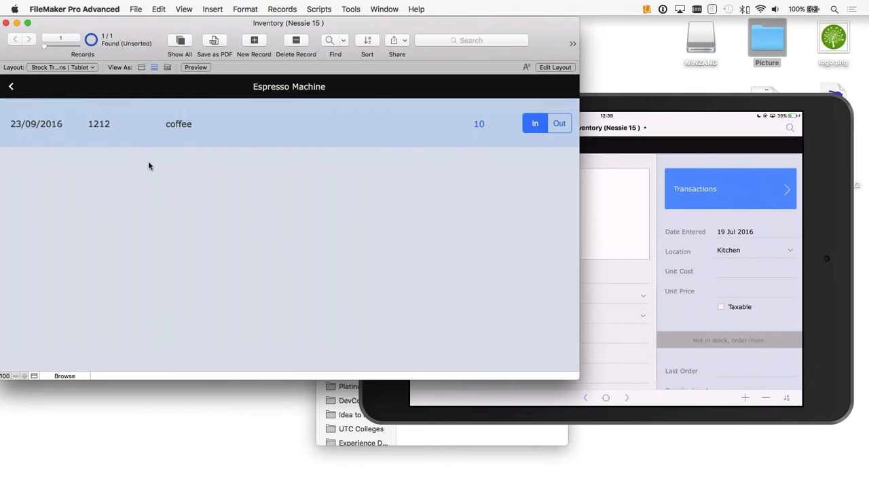
click(257, 41)
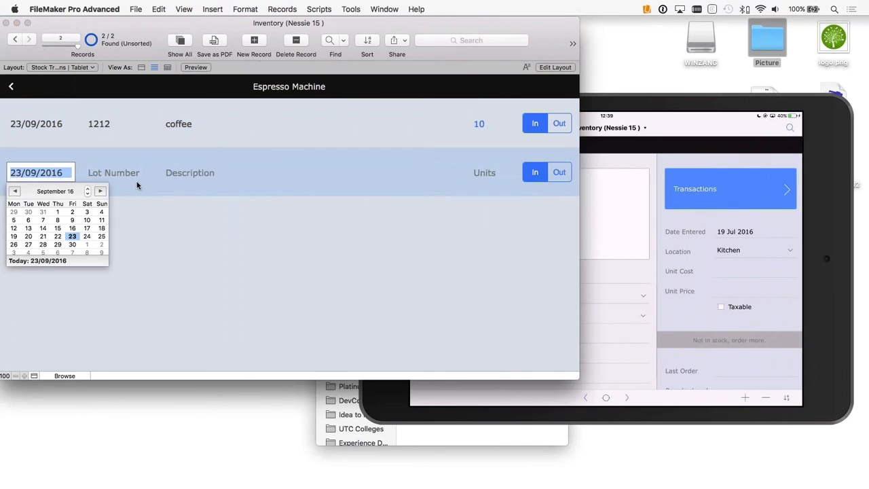
click(73, 236)
key(Tab)
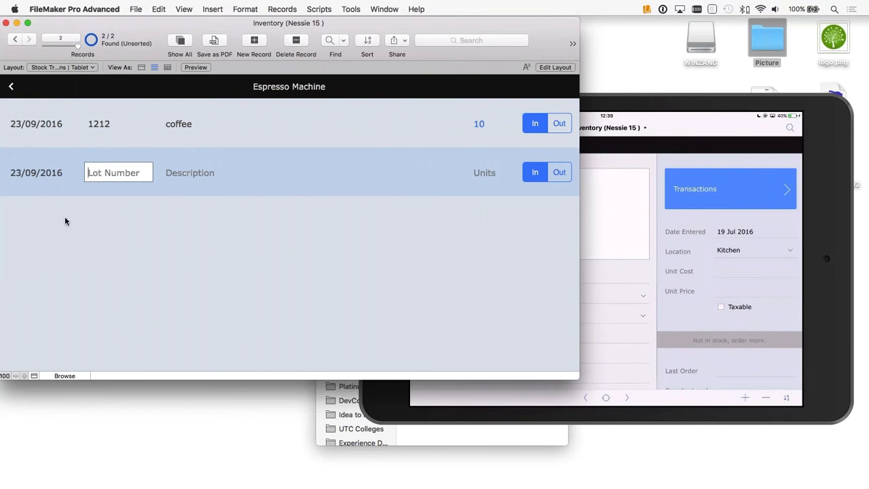
click(106, 225)
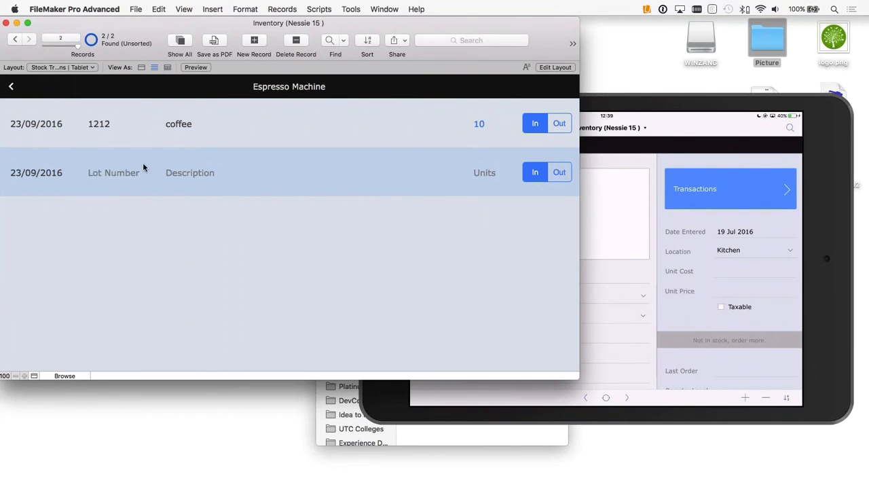
Step: Edit the Stock Transactions tablet layout, deleting the Description field and moving the Units field and In/Out buttons closer to Lot Number
click(556, 67)
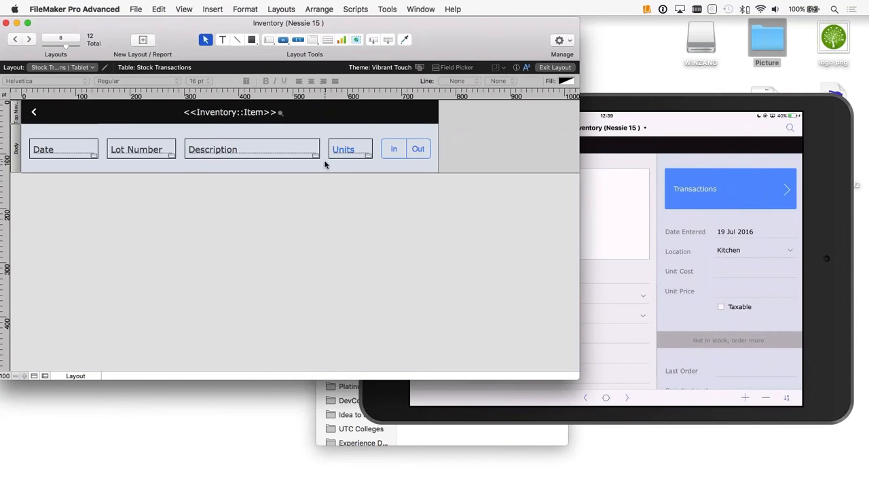
click(17, 112)
click(18, 152)
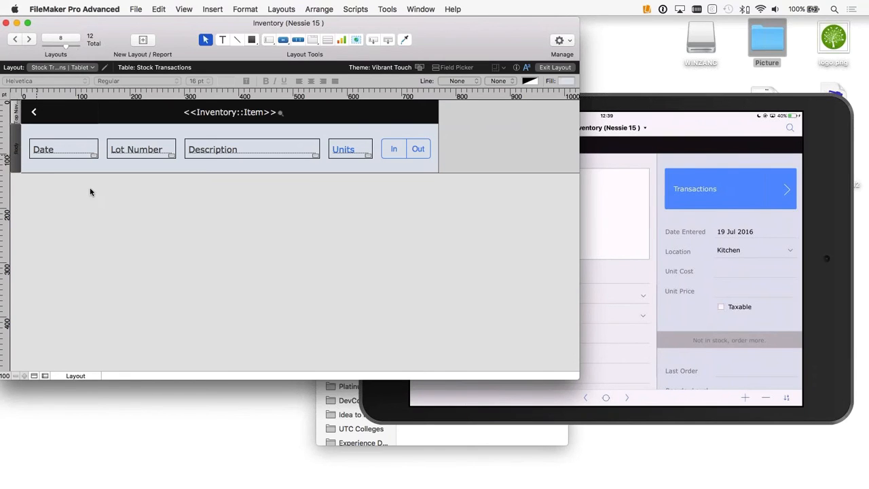
click(361, 192)
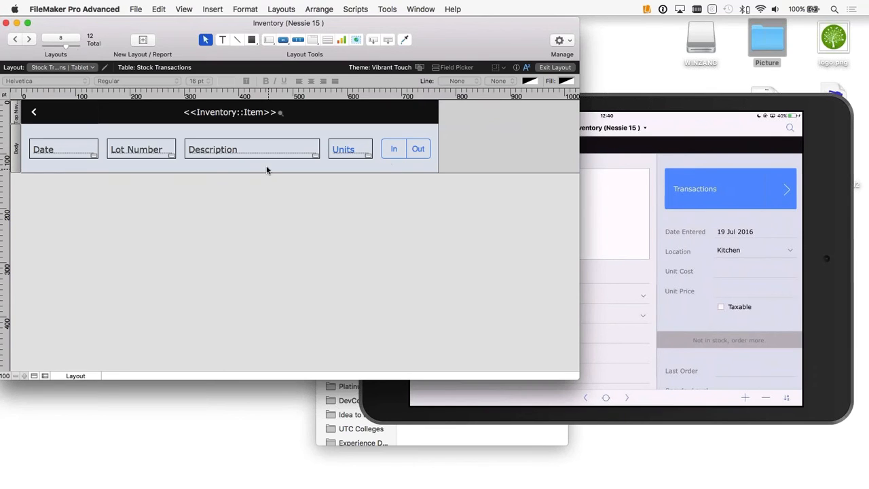
click(244, 152)
key(BackSpace)
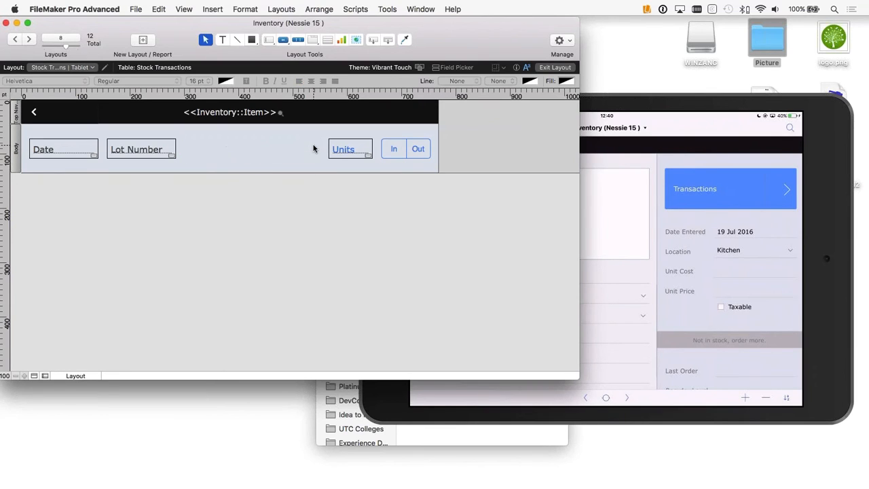
drag(417, 168, 251, 148)
click(374, 147)
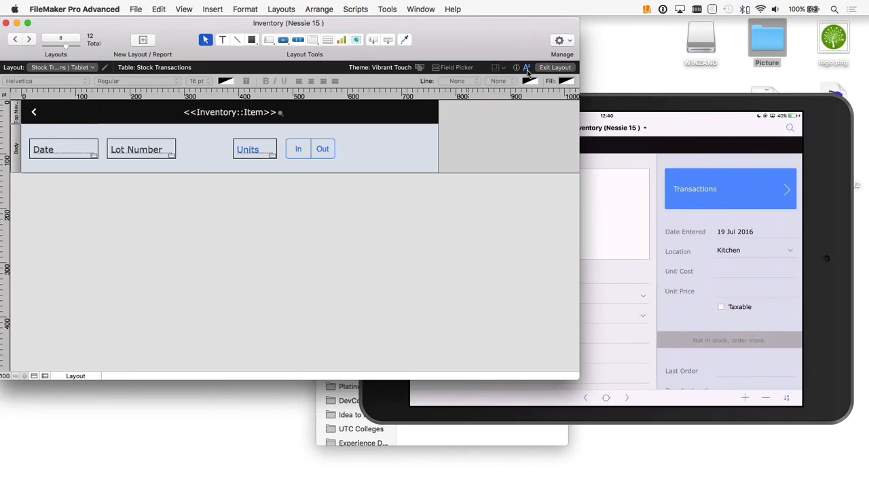
Step: Create a container field named Signature in the Stock Transactions table using the Field Picker
click(456, 67)
drag(638, 28, 529, 50)
click(475, 276)
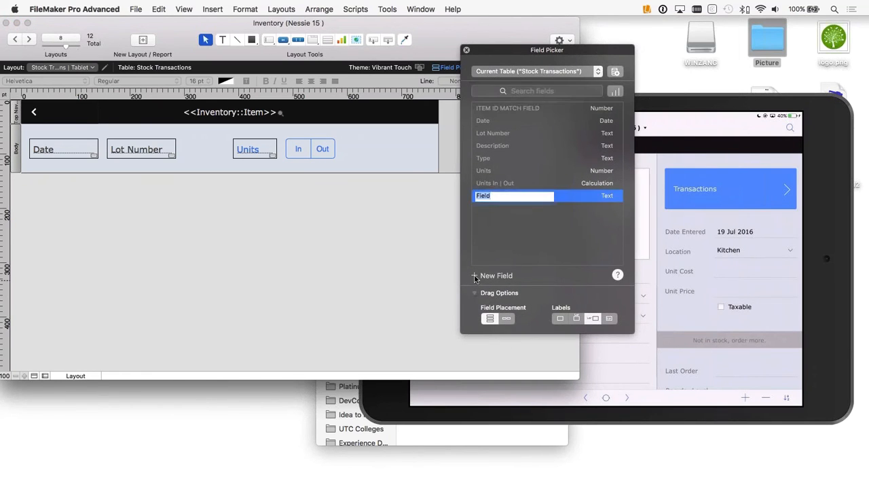
text(Signature)
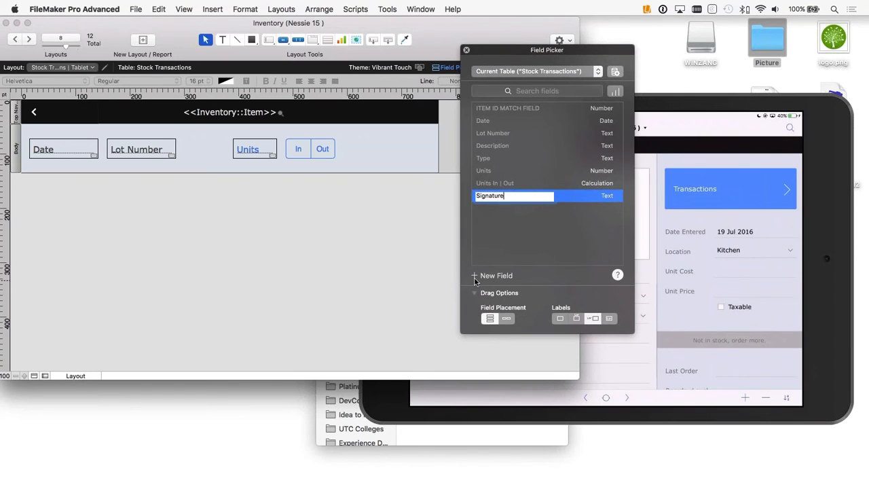
key(Tab)
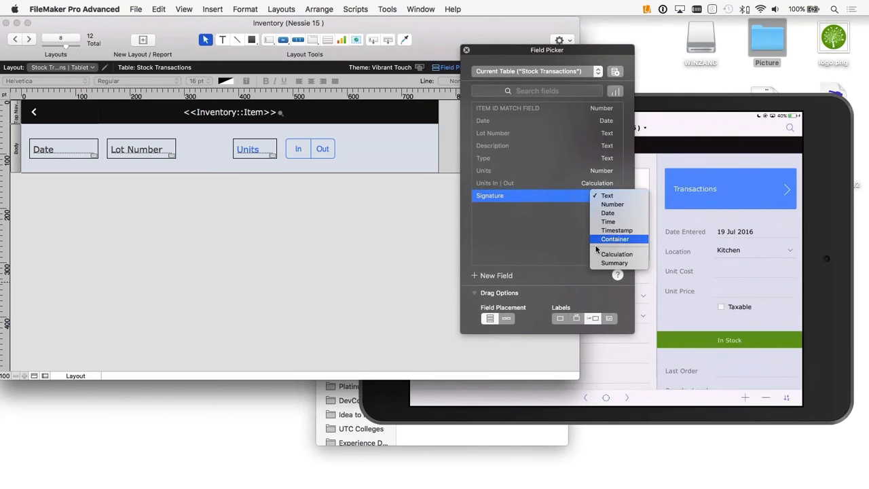
click(613, 239)
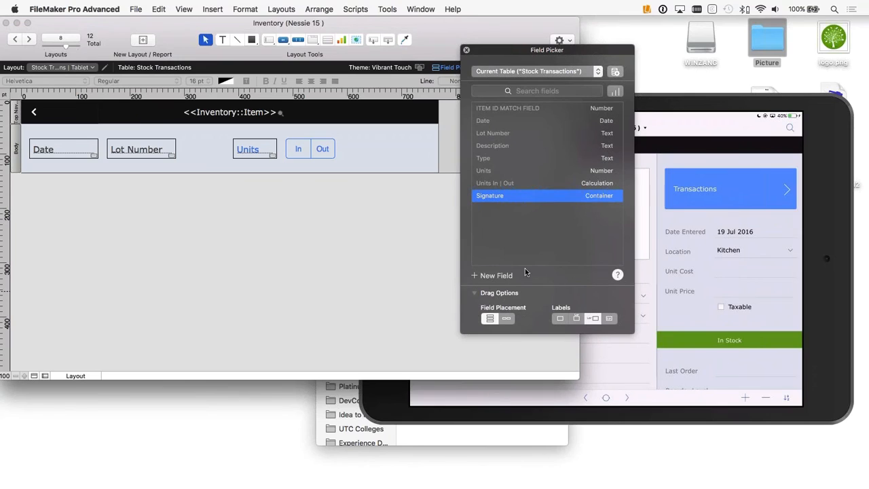
Step: Place the Signature field with its label as a placeholder at the right end of the layout body and close the Field Picker
click(611, 318)
click(569, 196)
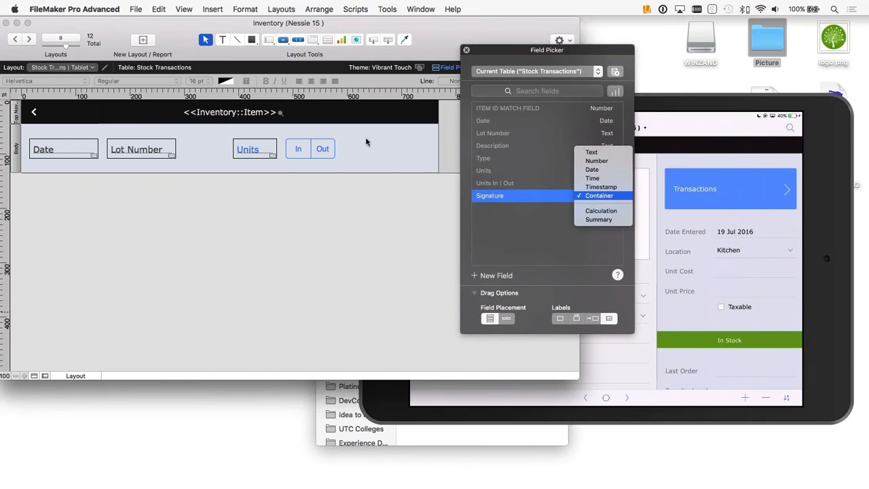
click(545, 204)
mouse_move(536, 196)
mouse_down()
mouse_move(370, 133)
mouse_move(366, 112)
mouse_move(349, 112)
mouse_move(438, 132)
mouse_move(381, 149)
mouse_move(428, 148)
mouse_up()
click(325, 110)
click(345, 108)
click(467, 49)
click(469, 145)
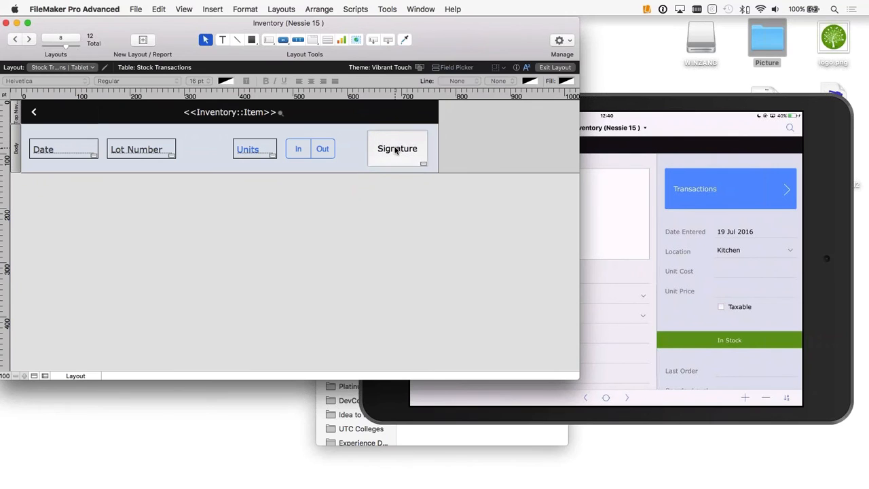
Step: Show the Signature field's data settings in the Inspector and turn off its placeholder in Find mode
click(396, 151)
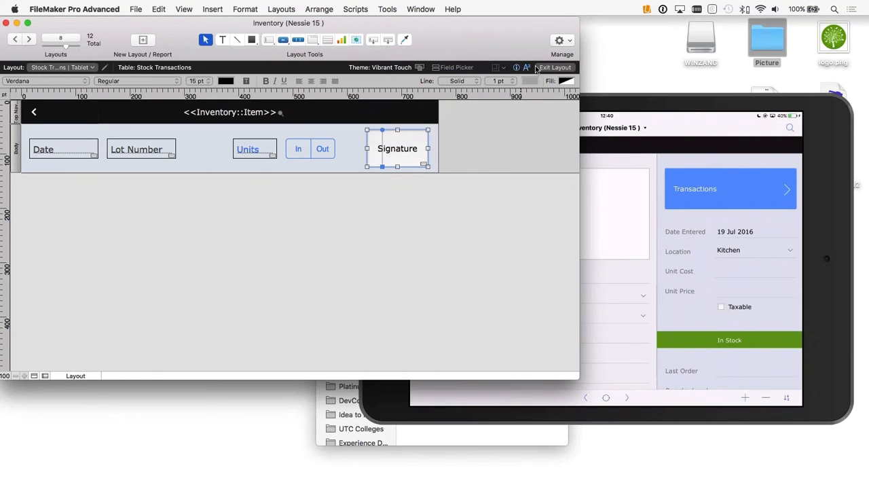
key(ctrl+Up)
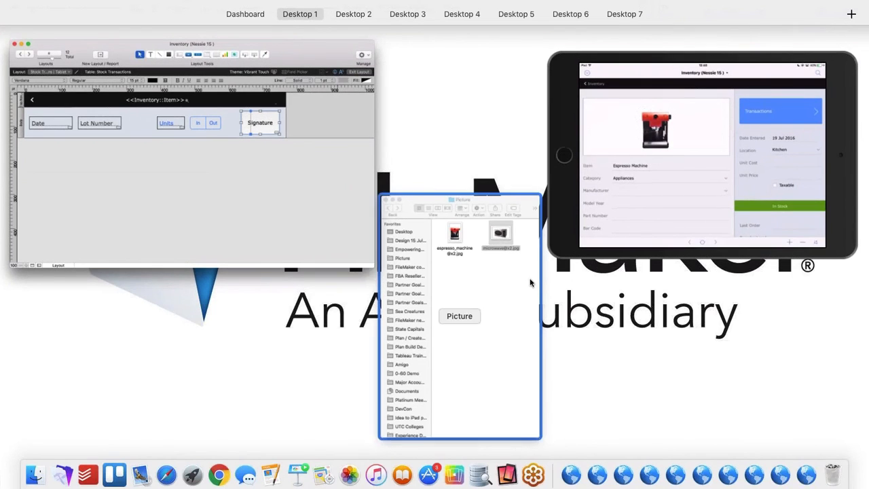
click(279, 196)
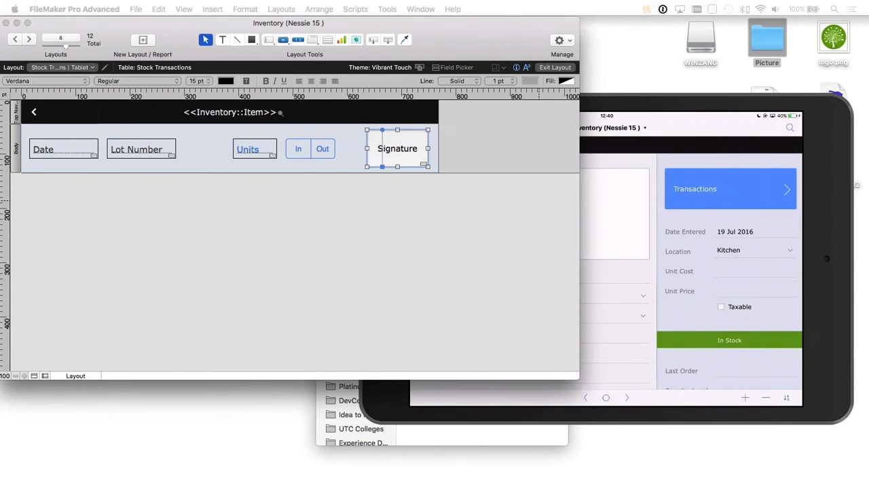
drag(868, 34, 646, 23)
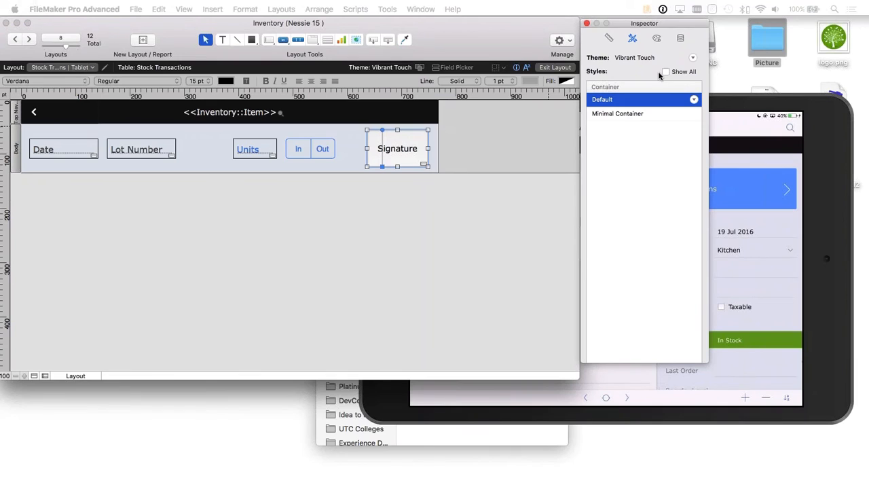
click(681, 38)
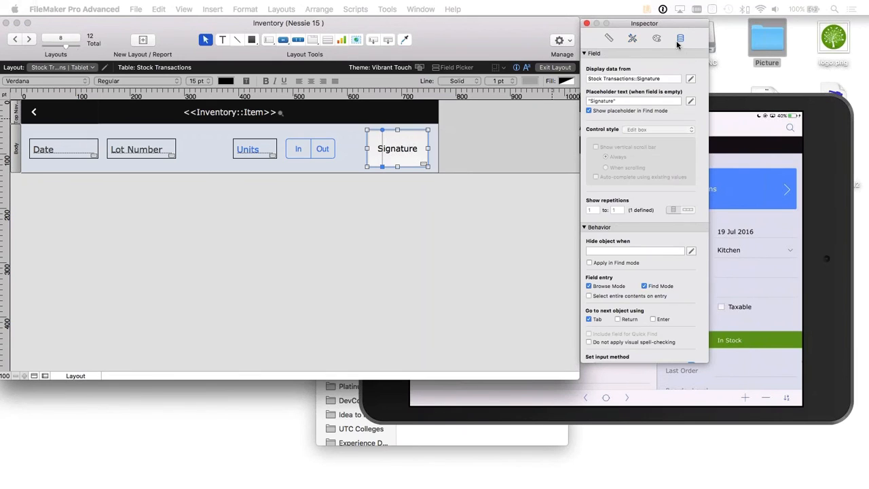
click(618, 101)
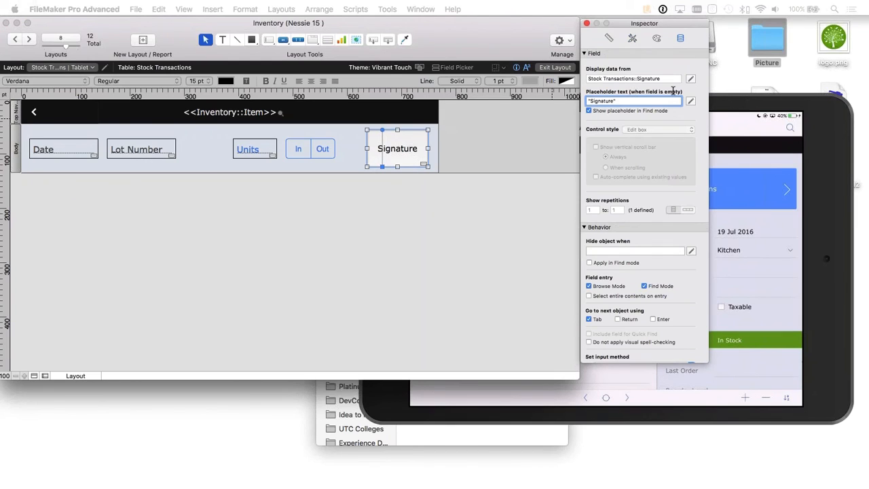
drag(595, 100, 652, 120)
drag(635, 24, 721, 37)
text(")
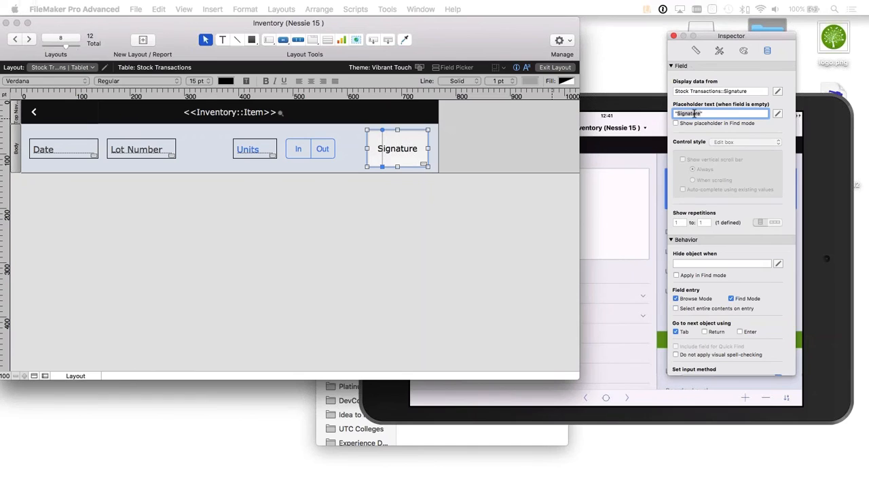
Step: Set the Signature field's placeholder text to "please sign" and return to Browse mode
click(415, 197)
click(394, 148)
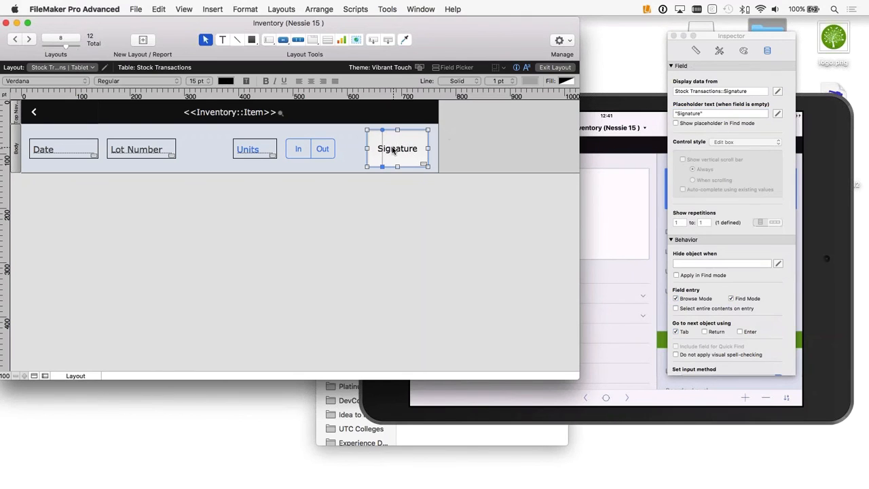
click(698, 114)
drag(699, 113, 678, 115)
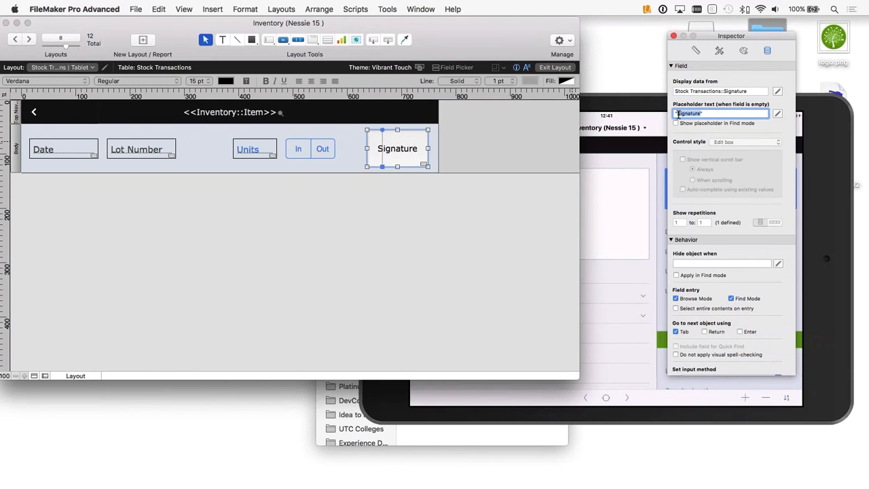
key(BackSpace)
text(Please sign)
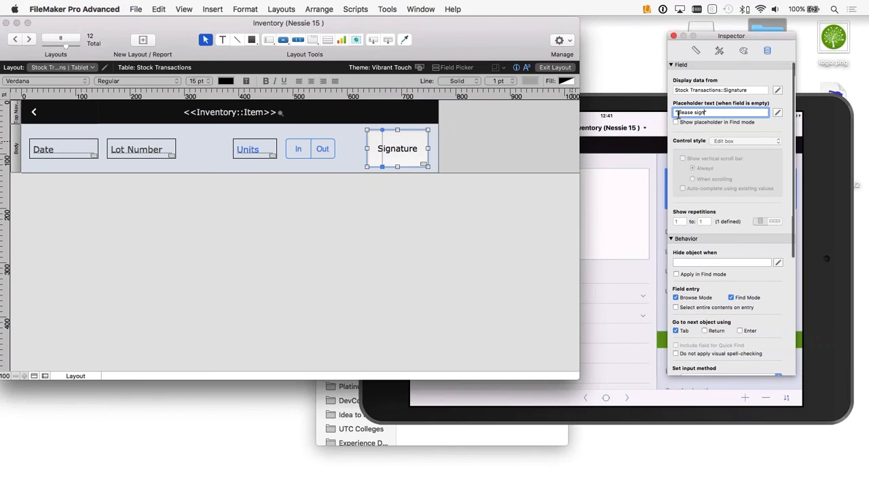
click(505, 140)
click(554, 67)
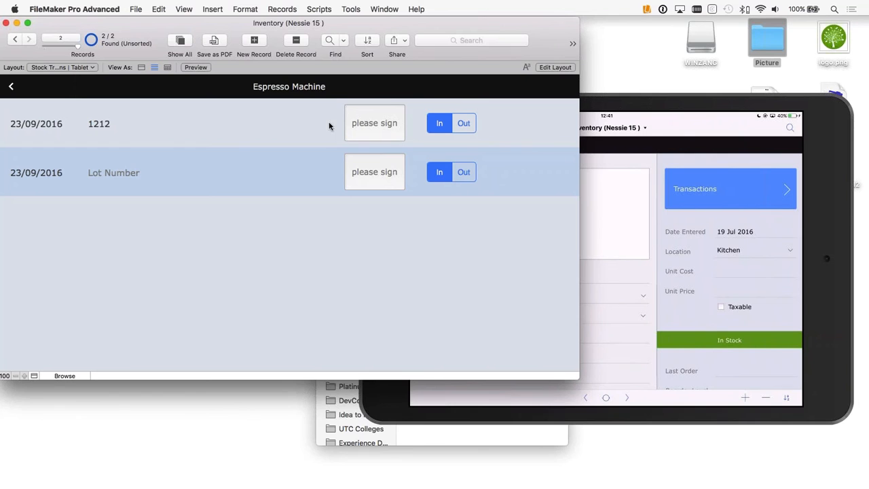
Step: Reopen the layout for editing and anchor the Signature field to the right edge instead of the left in its autosizing settings
click(557, 67)
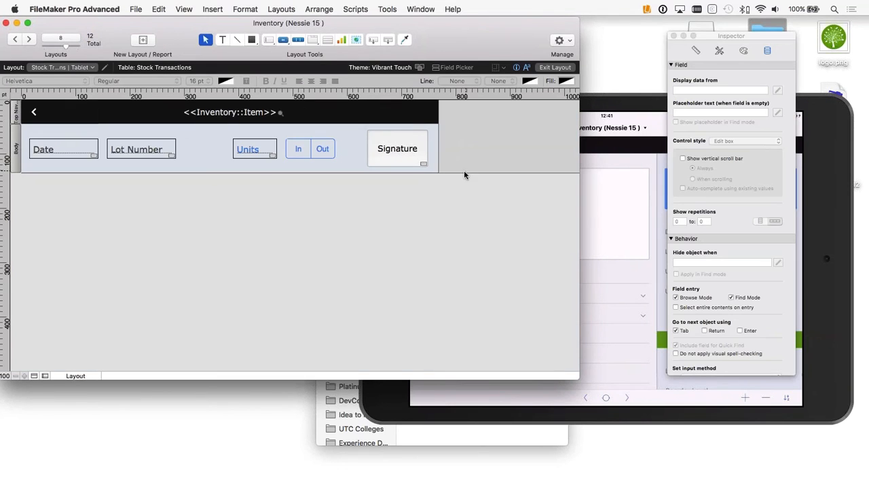
drag(401, 208, 384, 157)
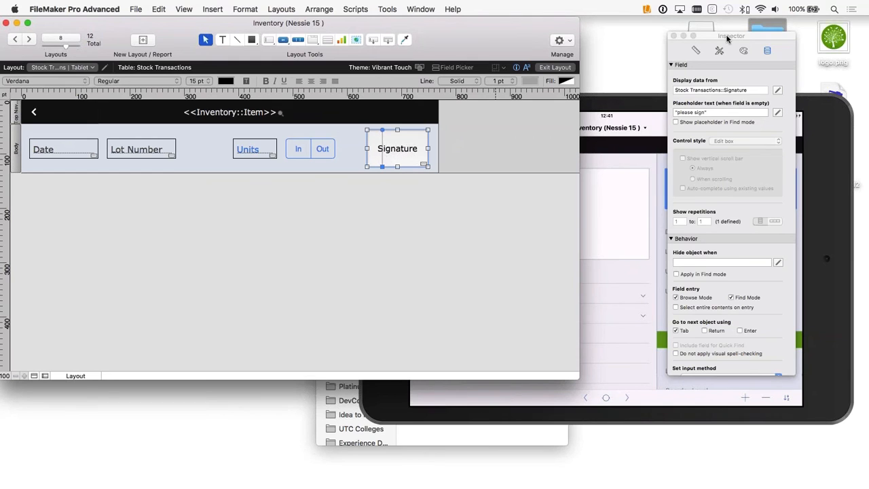
drag(728, 36, 640, 27)
click(609, 42)
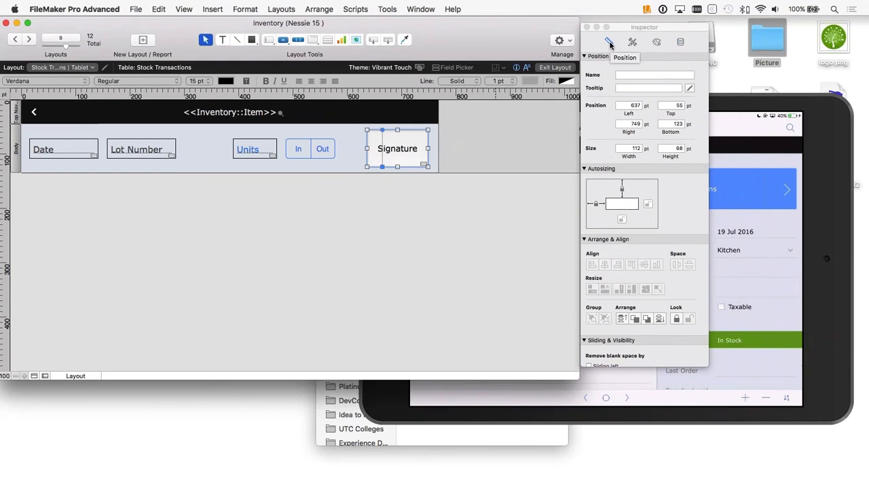
scroll(638, 216, down, 1)
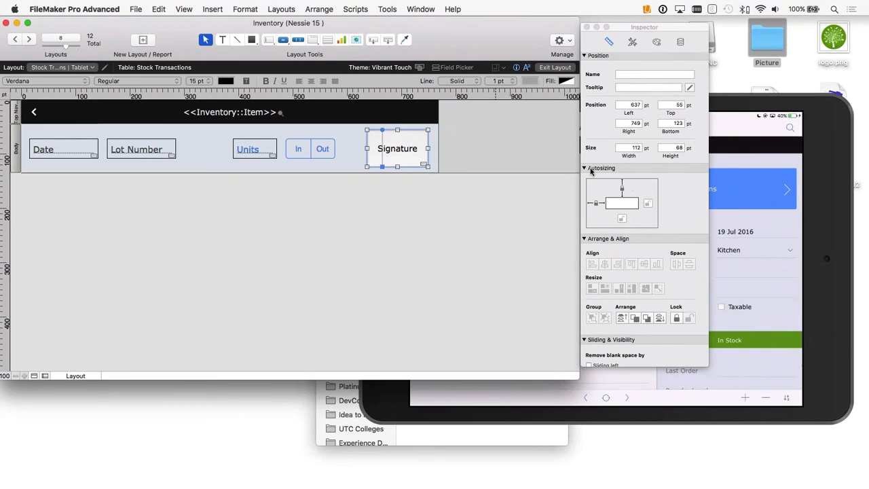
click(592, 203)
click(651, 203)
click(599, 204)
Step: Leave the In/Out buttons and Units field without left or right autosizing anchors, and return to Browse mode
click(322, 150)
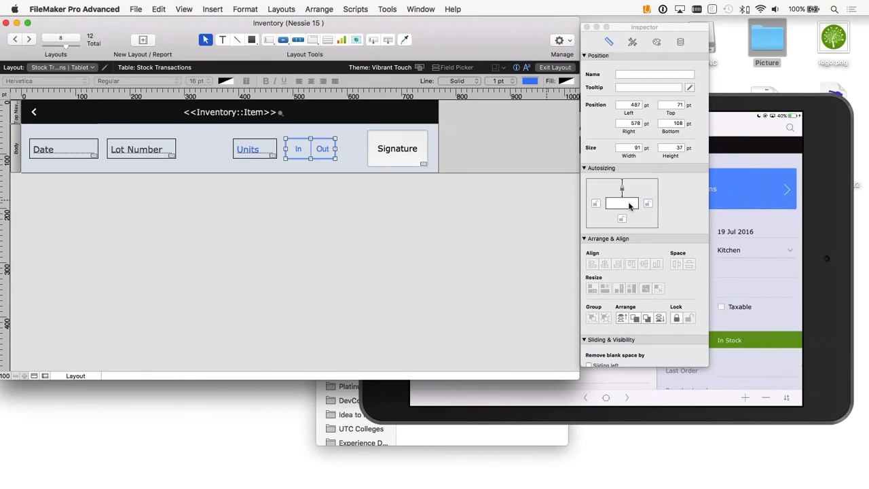
click(248, 150)
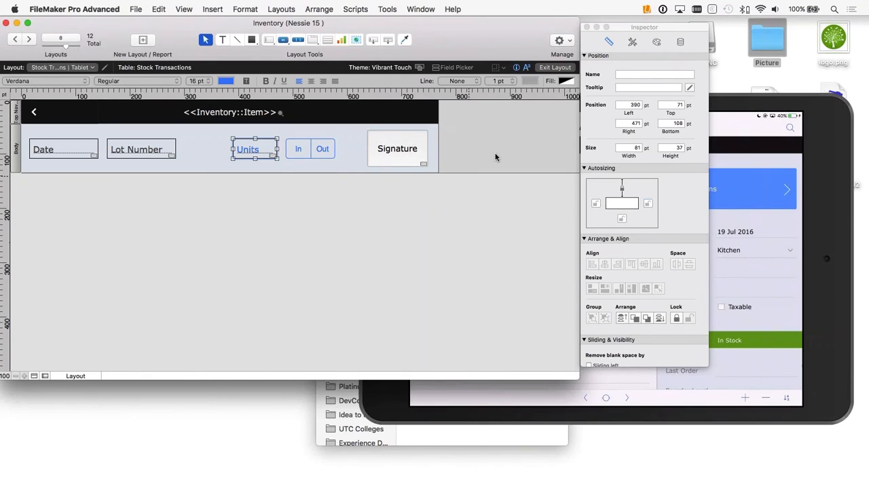
click(569, 68)
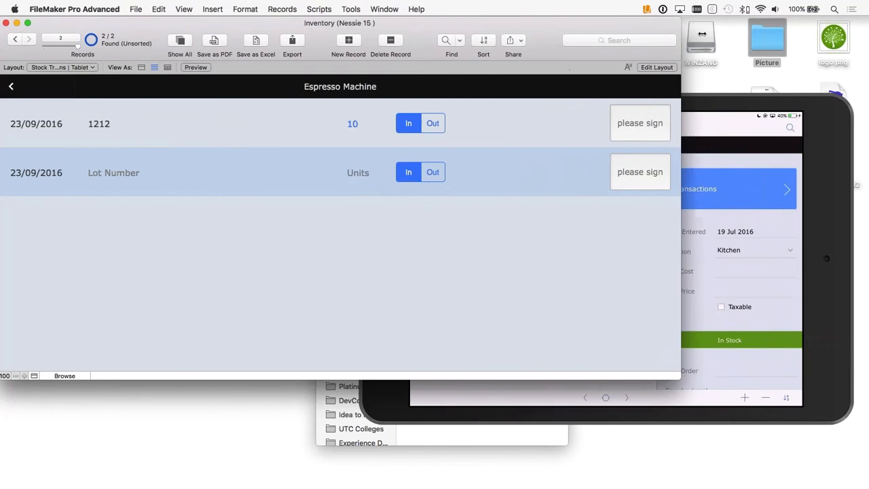
Step: Narrow the desktop window and switch to Reflector 2 to show the Espresso Machine transactions on the mirrored iPad
drag(580, 33, 479, 27)
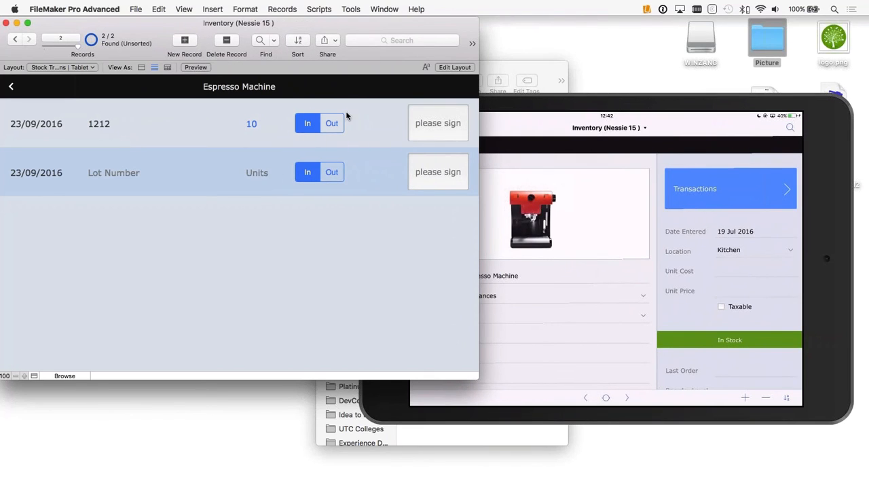
click(680, 131)
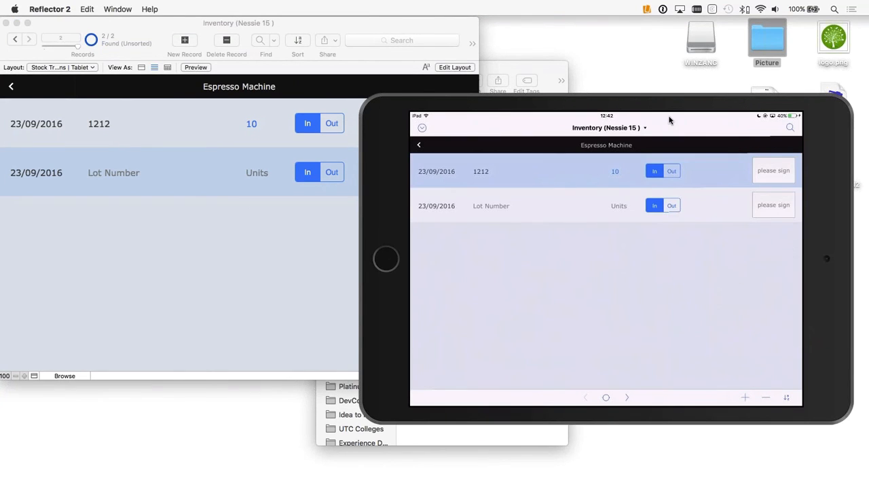
Step: Reposition the mirrored iPad beside the desktop window and capture a signature in the Espresso Machine transaction with lot number 1212
drag(661, 107, 690, 140)
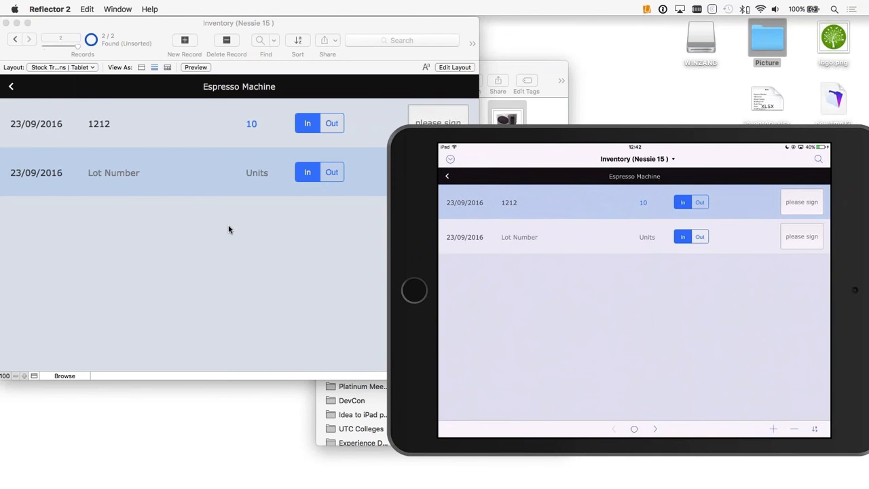
drag(631, 139, 606, 145)
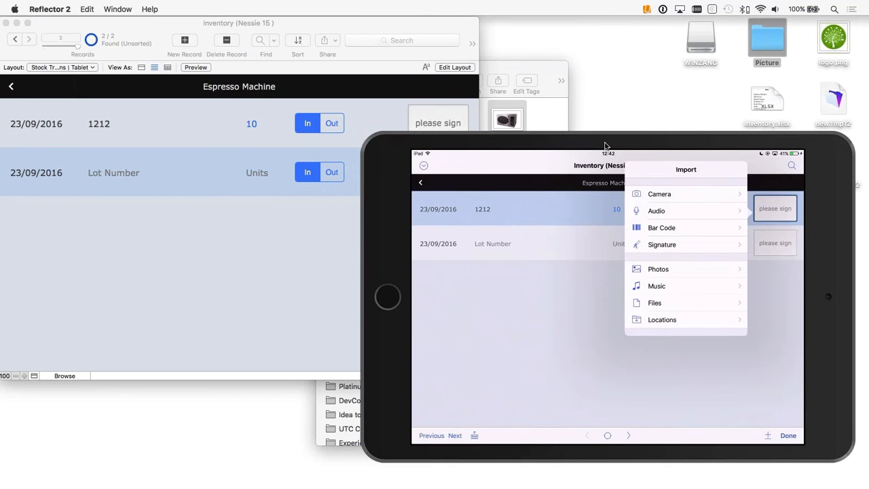
click(669, 248)
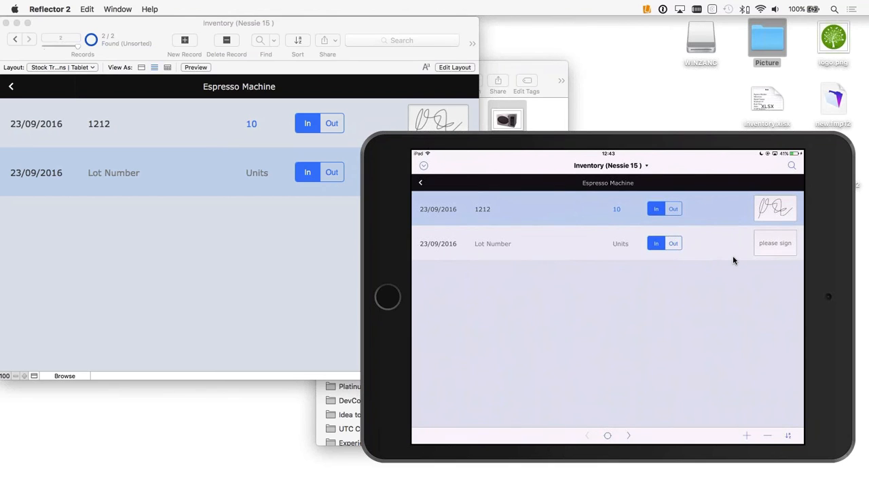
drag(449, 142, 448, 151)
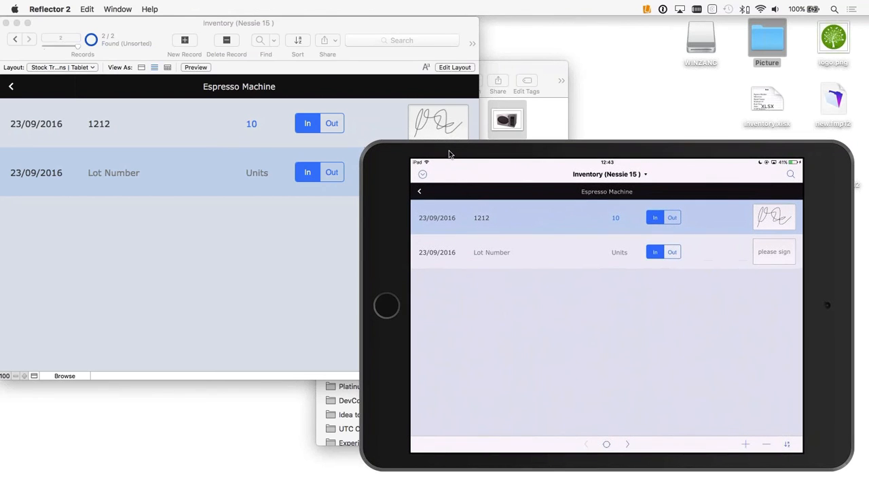
Step: Switch back to FileMaker Pro, reopen the layout for editing, and set the Signature field's button action to Single Step
click(381, 116)
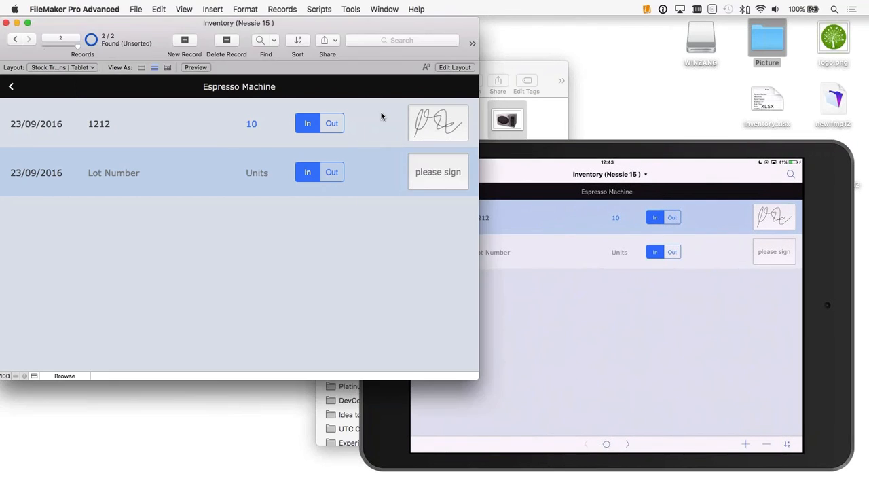
click(454, 68)
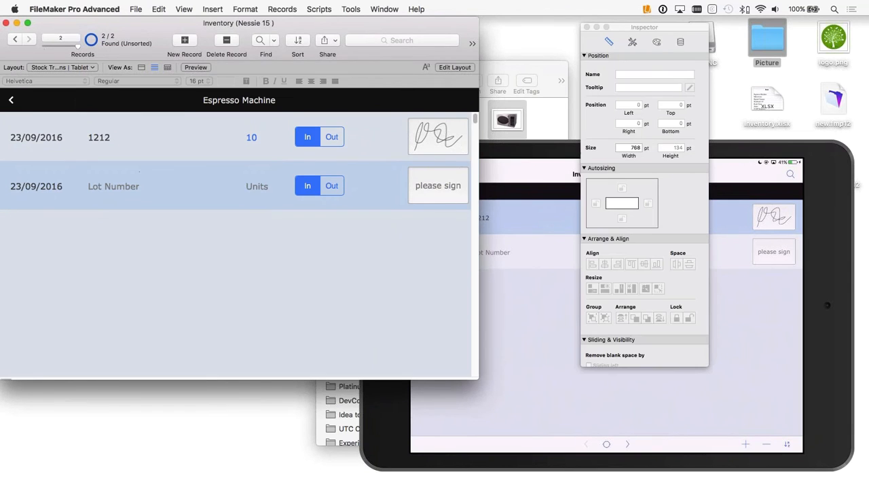
click(399, 151)
right_click(383, 150)
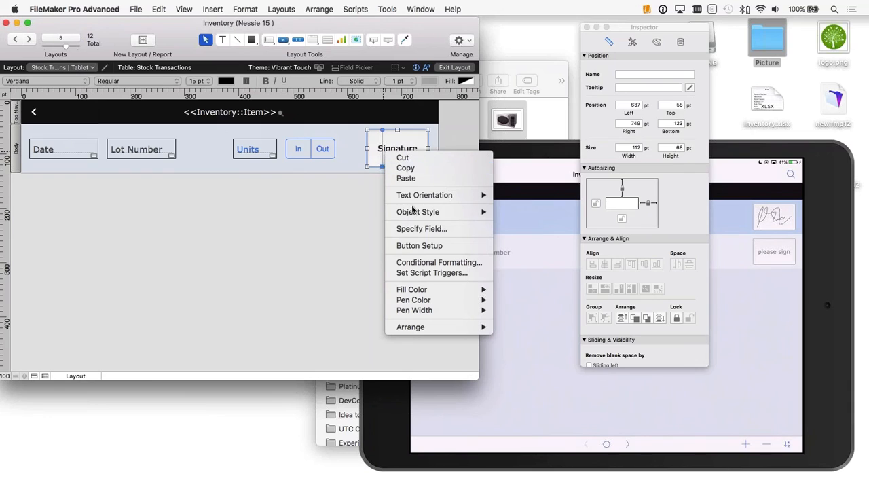
click(456, 247)
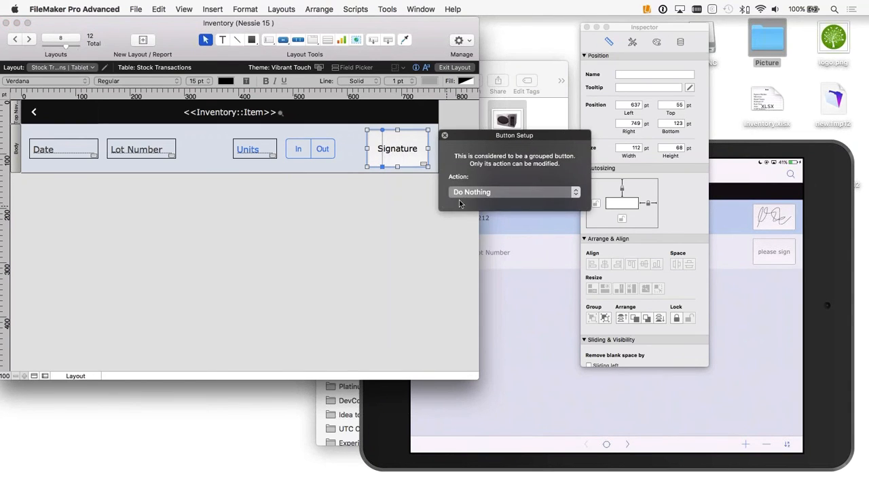
click(493, 195)
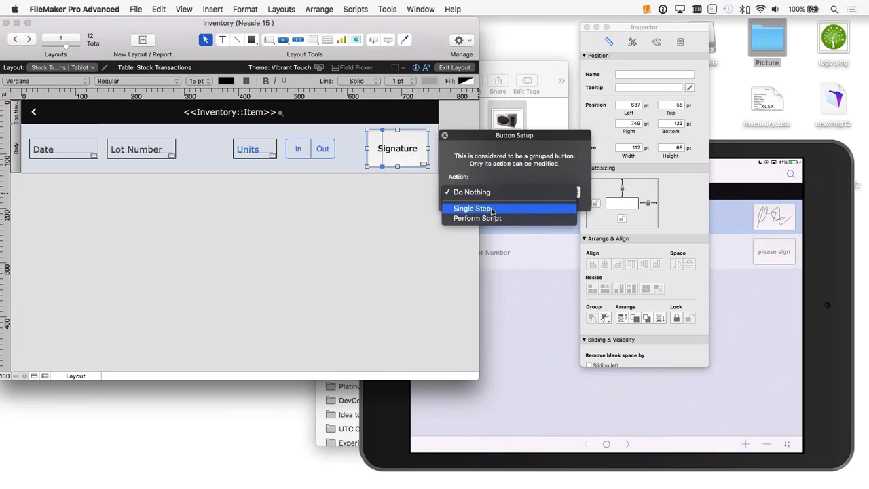
click(495, 210)
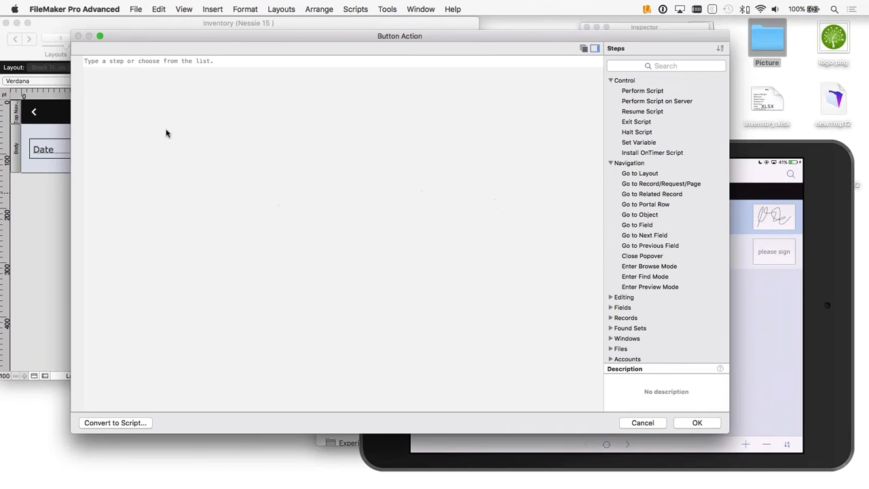
text(get)
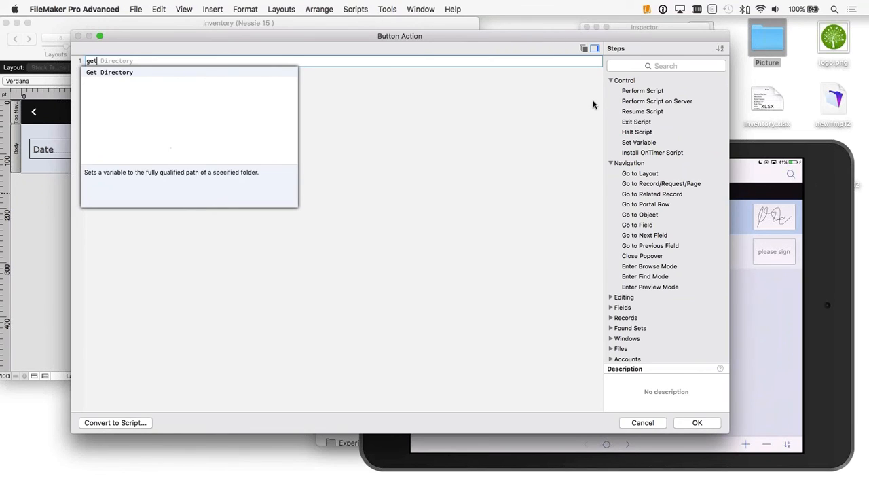
key(BackSpace)
key(BackSpace)
key(BackSpace)
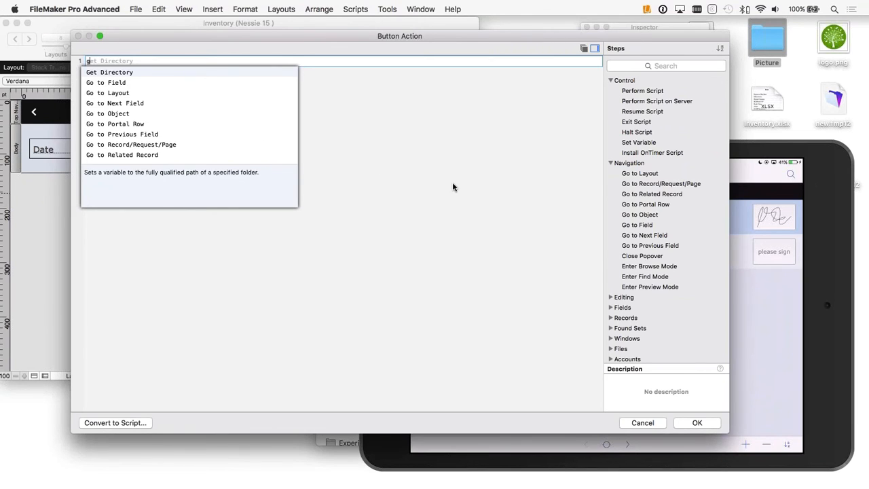
Step: Search the script steps for "de" and add Insert from Device as the button's action
key(Tab)
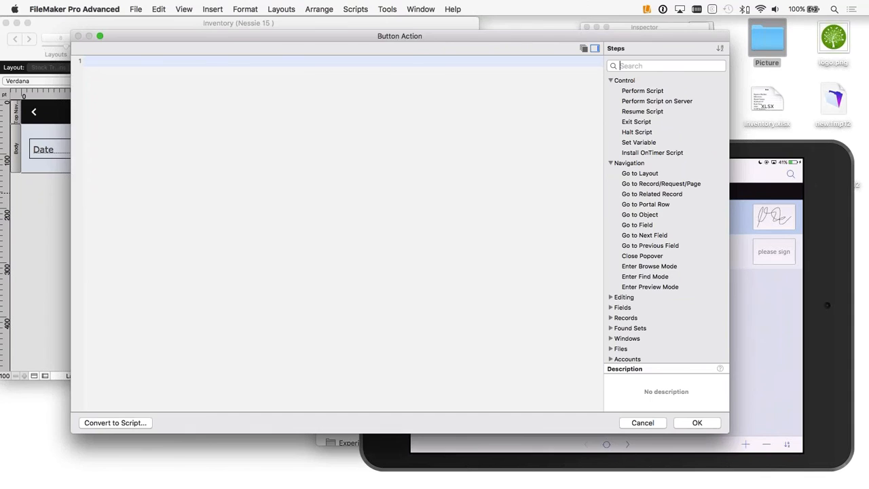
text(de)
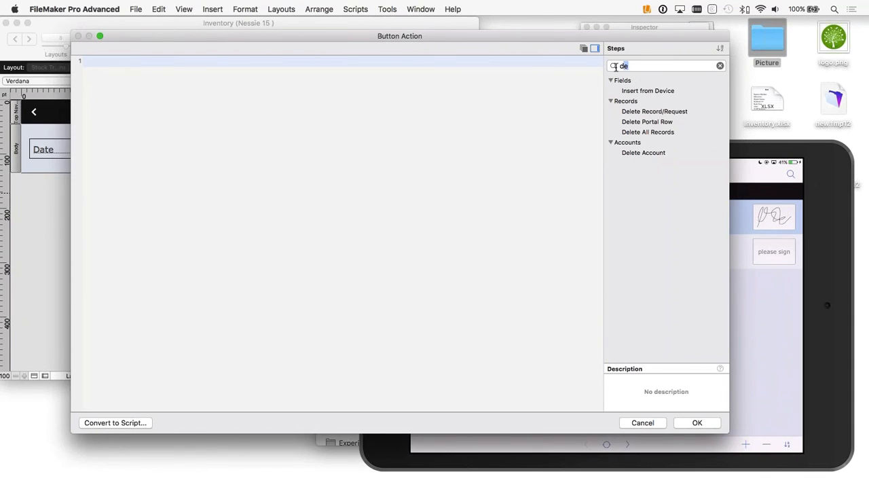
drag(626, 65, 607, 68)
click(631, 90)
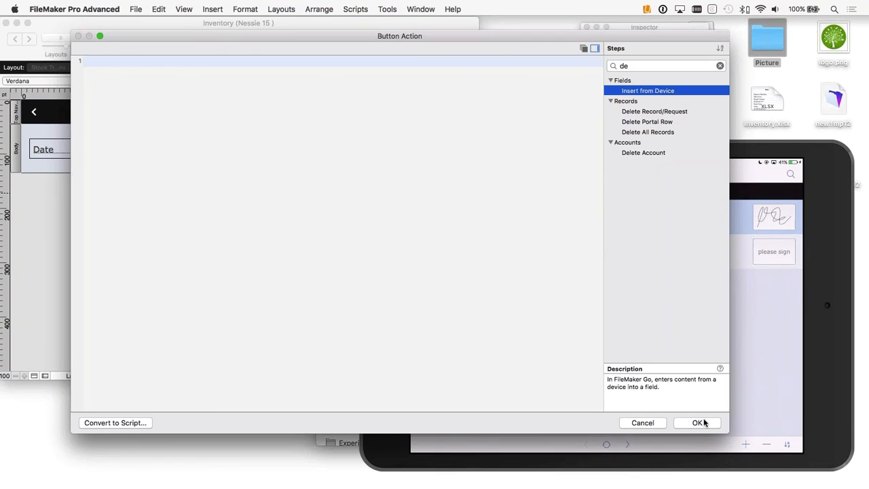
double_click(642, 91)
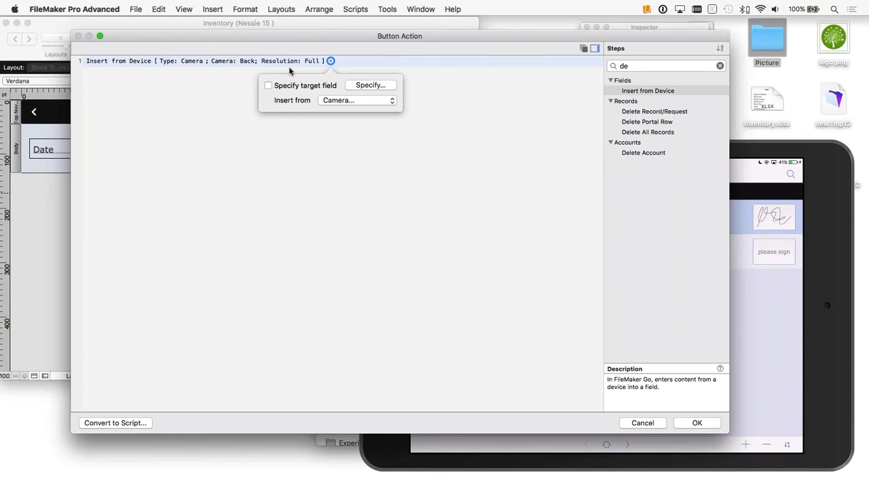
Step: Set the device source to Signature with the title "Please" and the prompt "sign above", leaving the message blank
click(353, 100)
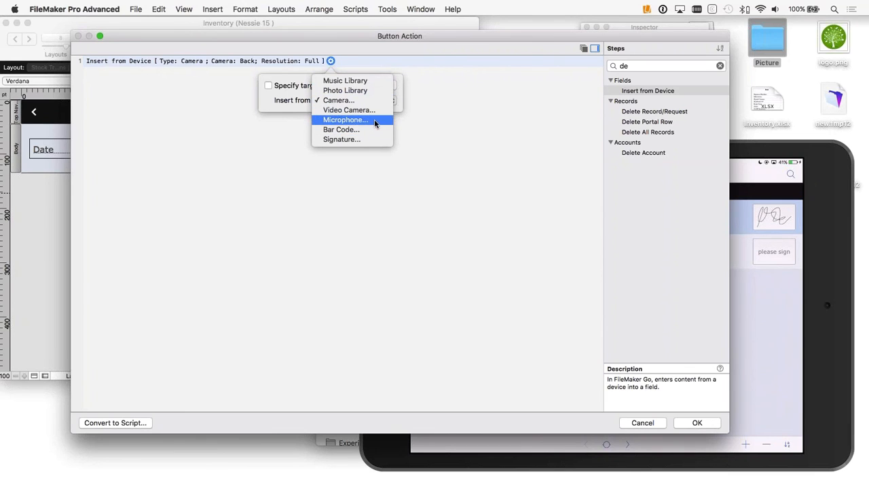
click(378, 140)
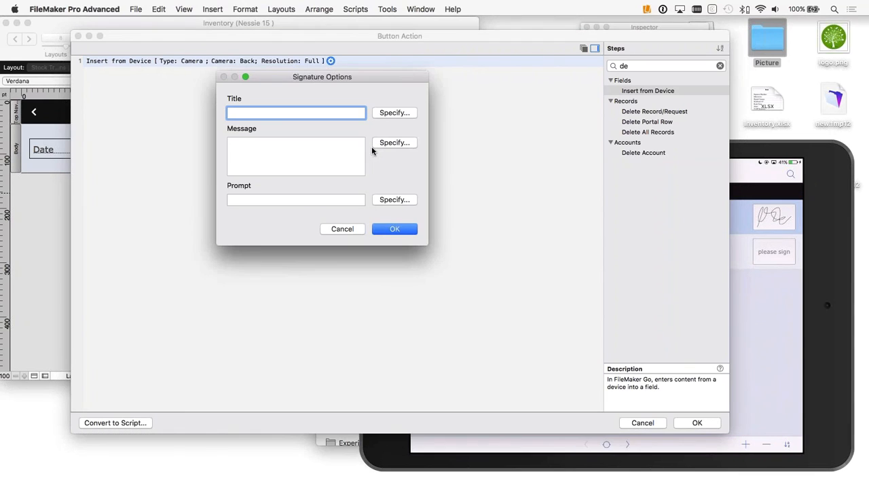
text("Please")
click(265, 152)
click(251, 198)
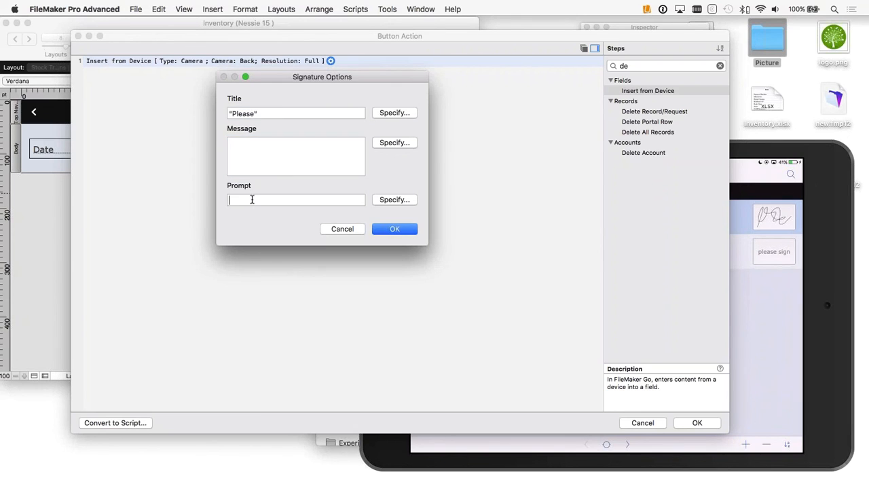
text(sign above)
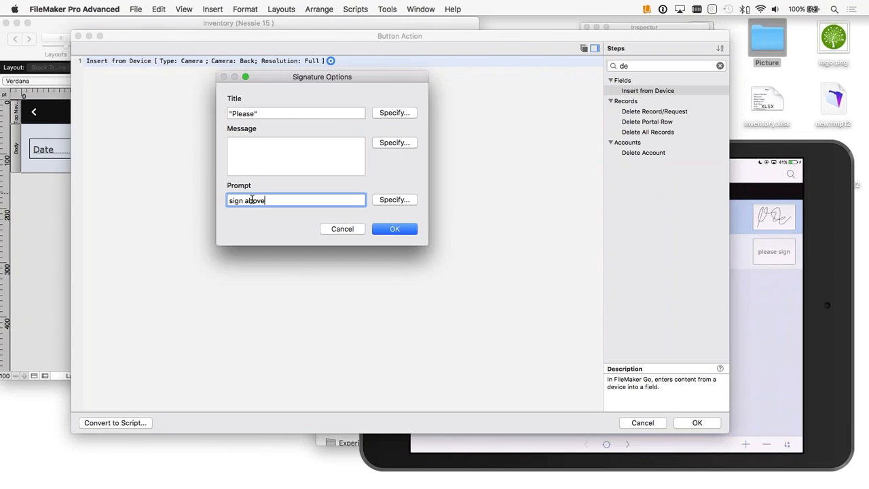
click(257, 149)
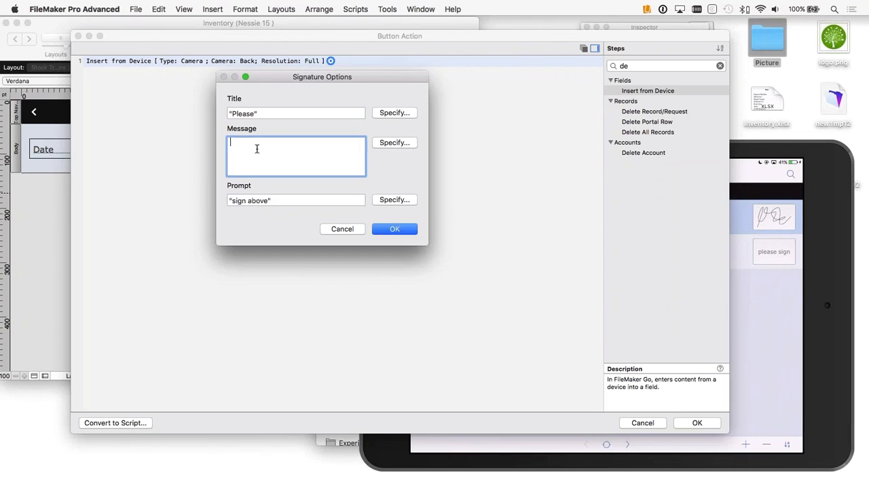
click(395, 229)
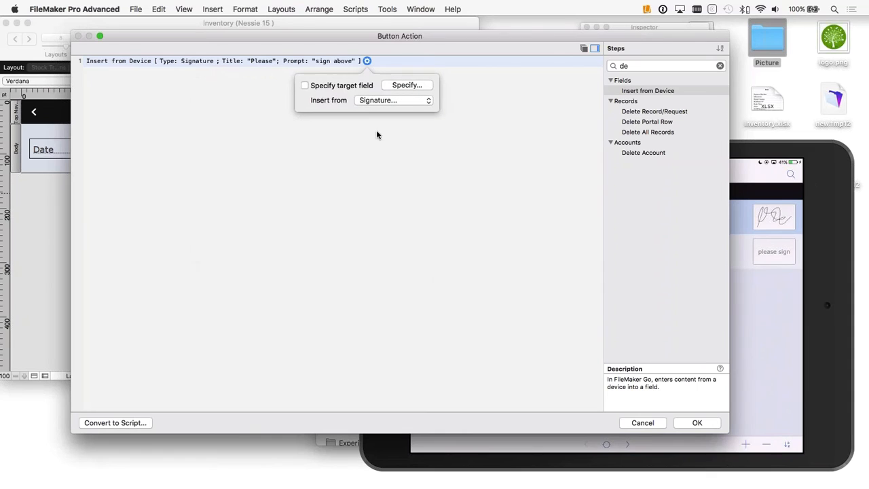
Step: Set Stock Transactions::Signature as the target field of the Insert from Device step and accept the button action
click(319, 86)
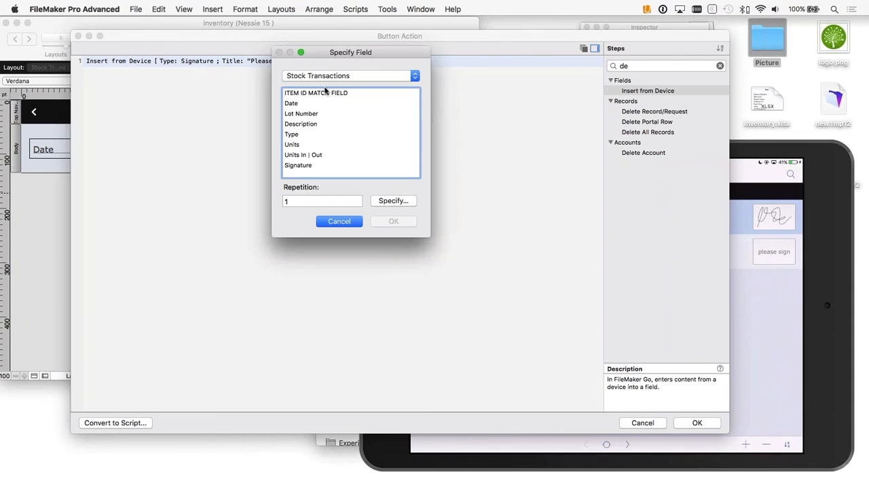
click(304, 168)
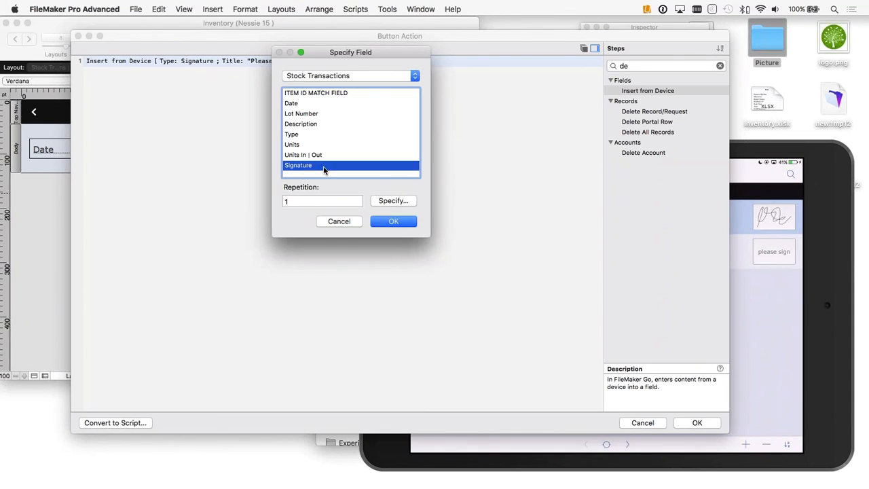
click(393, 221)
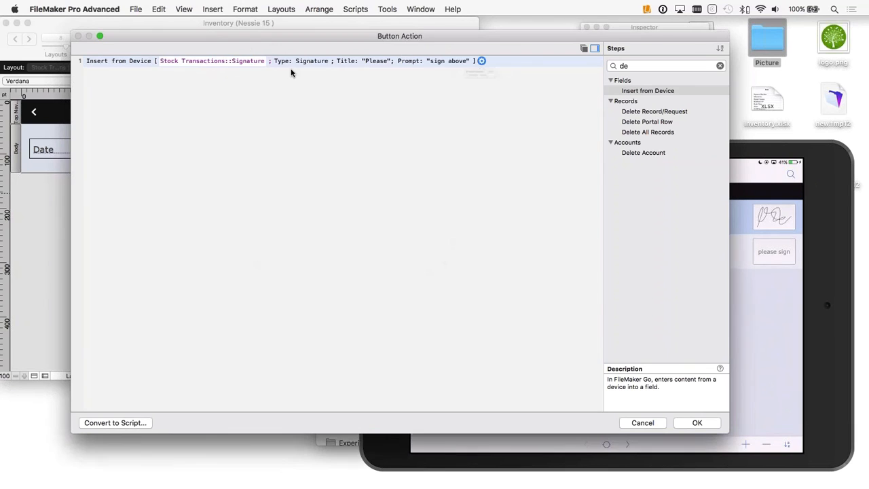
click(352, 125)
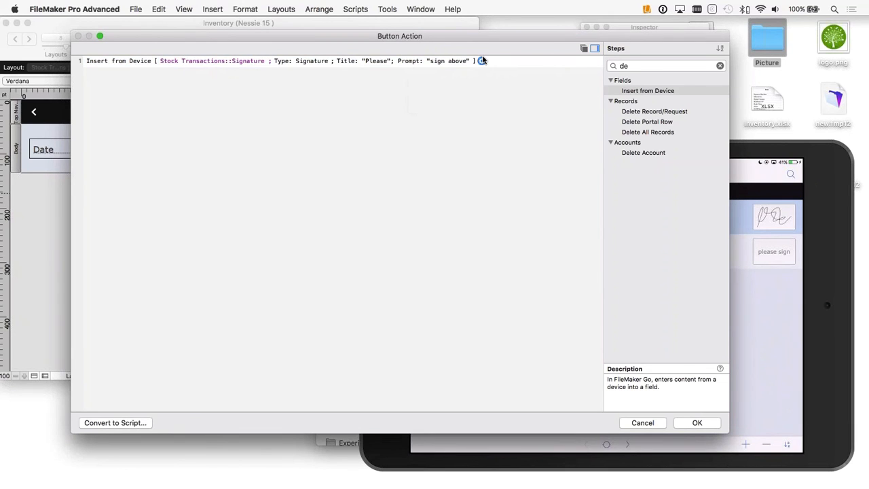
click(705, 425)
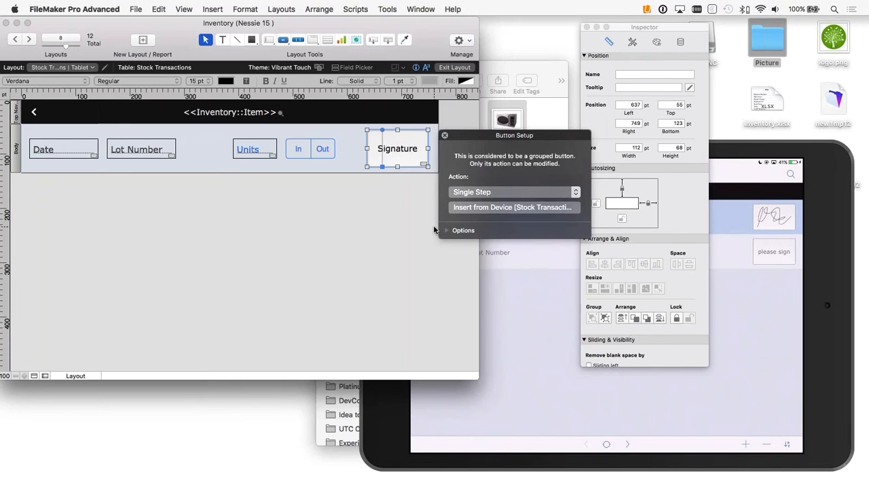
Step: Return to Browse mode and test the signature button on the iPad by signing the second Espresso Machine transaction
click(382, 232)
click(455, 67)
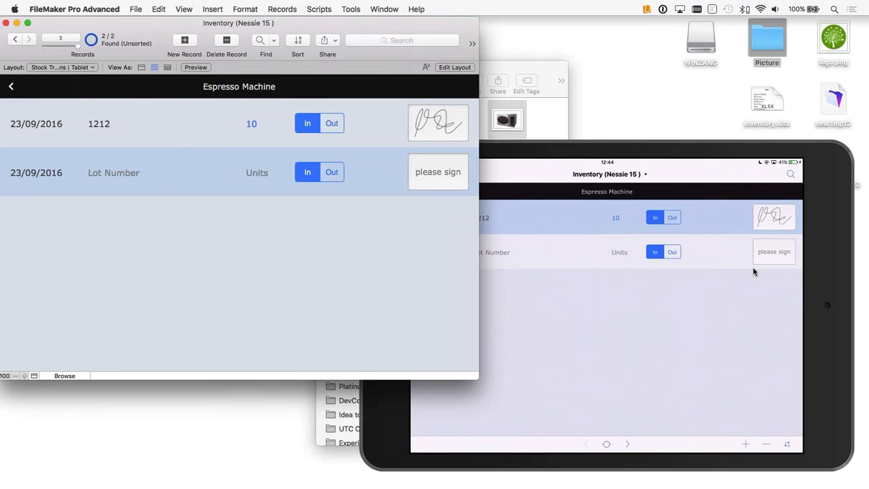
click(724, 288)
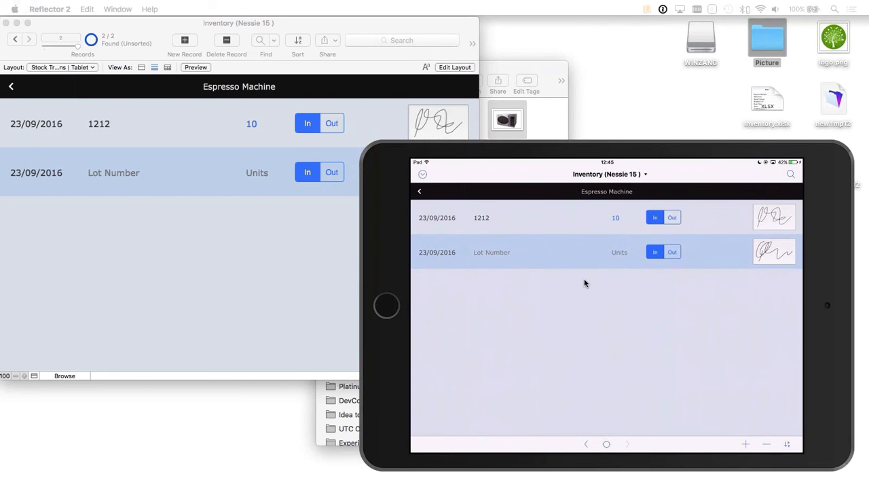
Step: Switch back to FileMaker Pro, reopen the layout for editing, and narrow the Lot Number field from its right edge
click(164, 231)
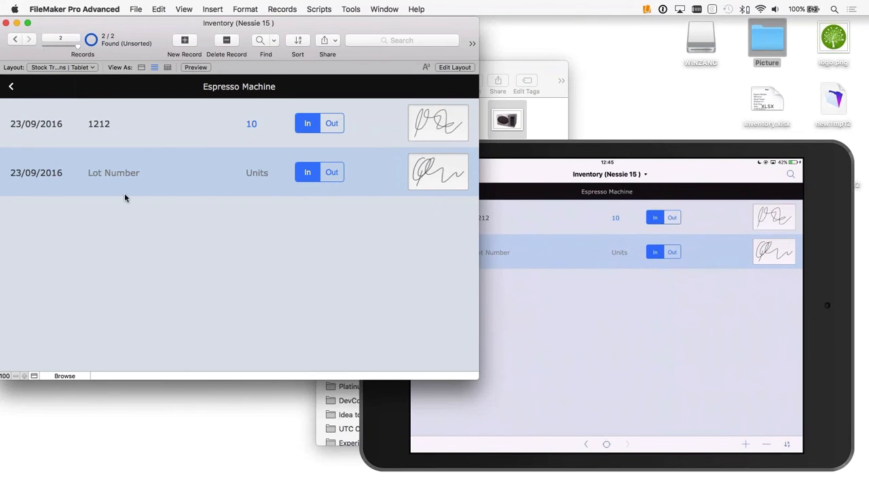
key(super+l)
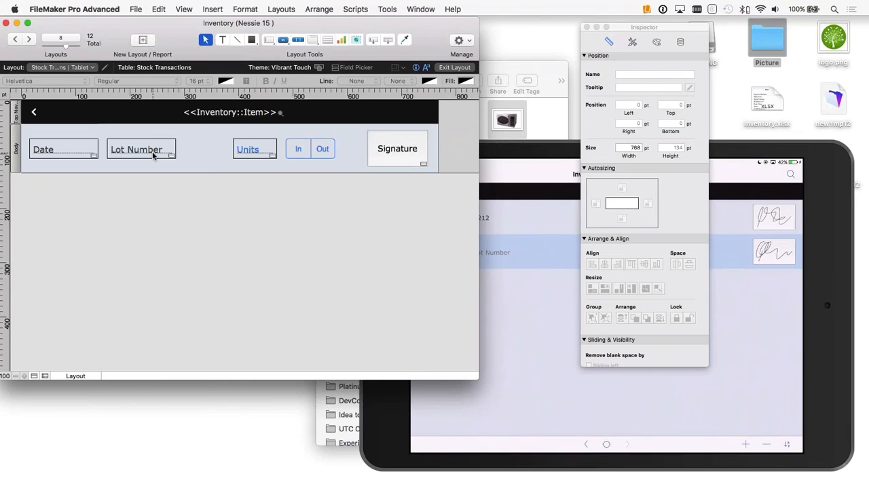
click(169, 156)
drag(176, 148, 144, 148)
click(322, 116)
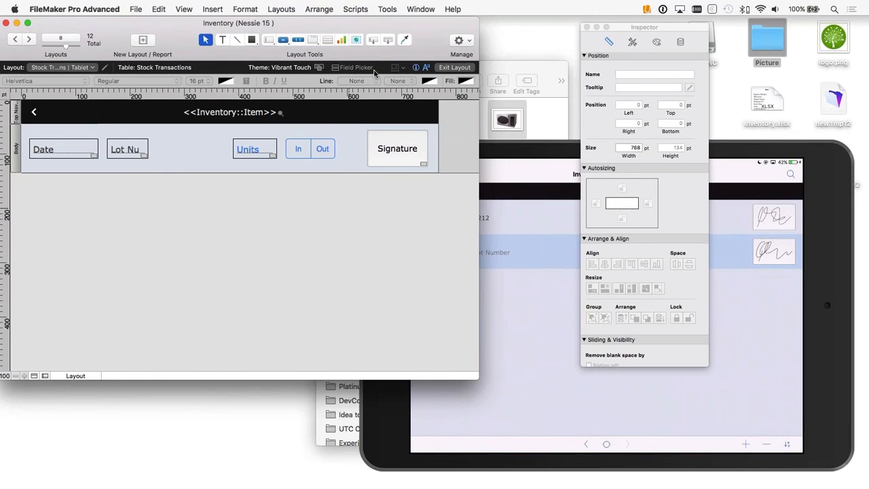
Step: Create a new text field called Name in the Stock Transactions table using the Field Picker
click(351, 68)
click(494, 275)
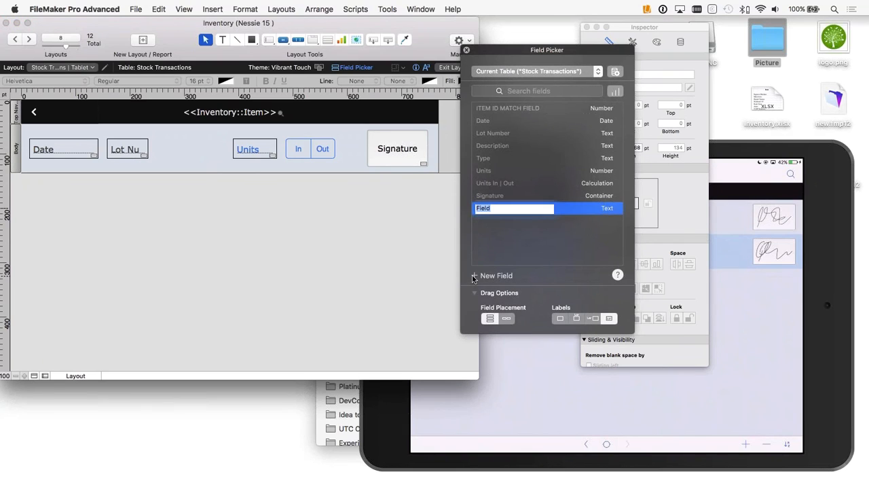
text(Name)
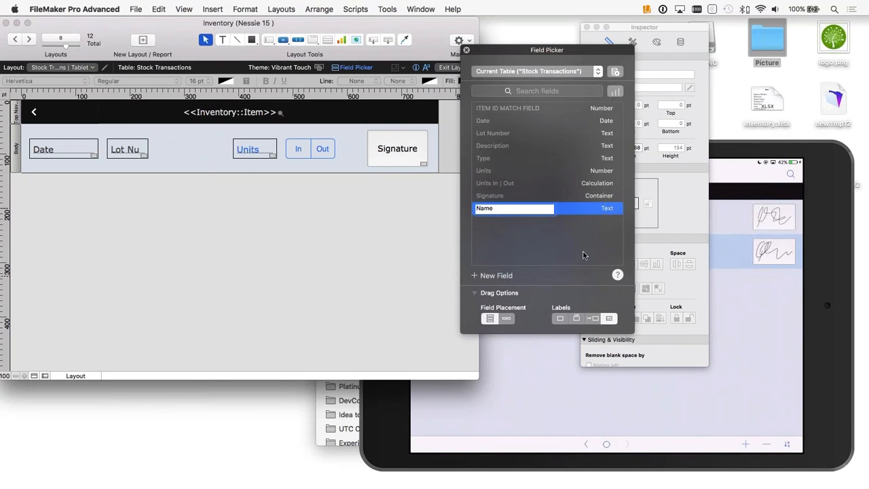
key(Return)
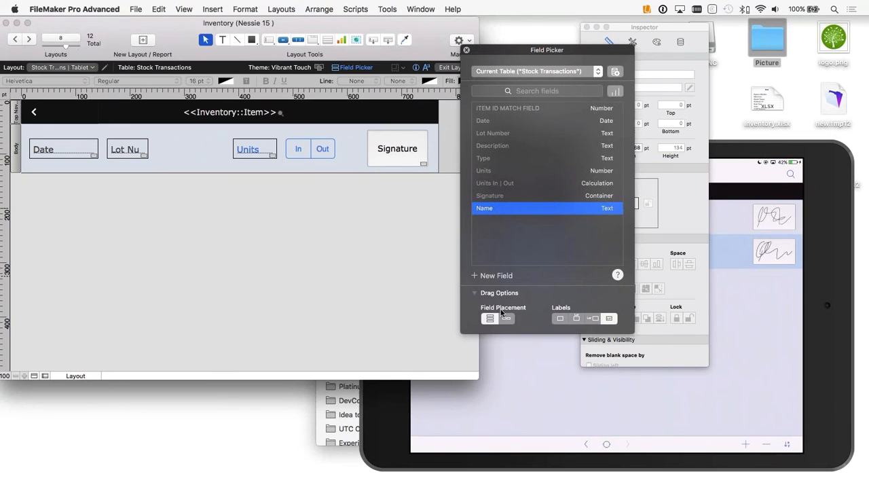
Step: Place the Name field between Lot Number and Units in the stock transactions layout and return to Browse mode
drag(476, 207, 179, 149)
drag(294, 149, 186, 149)
click(266, 209)
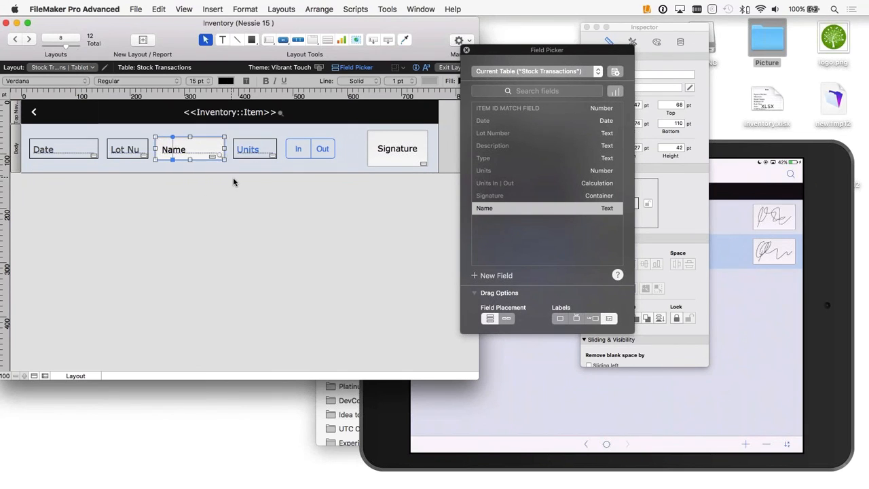
click(233, 178)
click(450, 67)
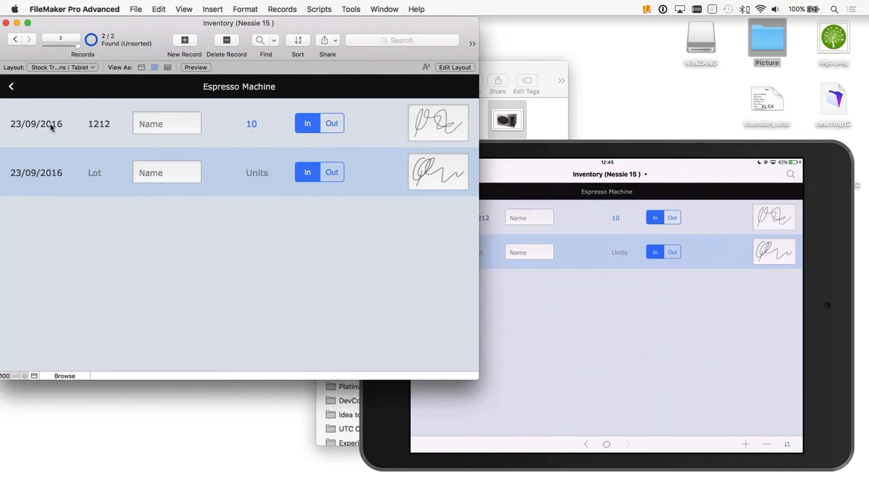
Step: Reopen the layout, close the Field Picker, and compare the style and appearance settings of the Lot Number and Name fields in the Inspector
click(452, 68)
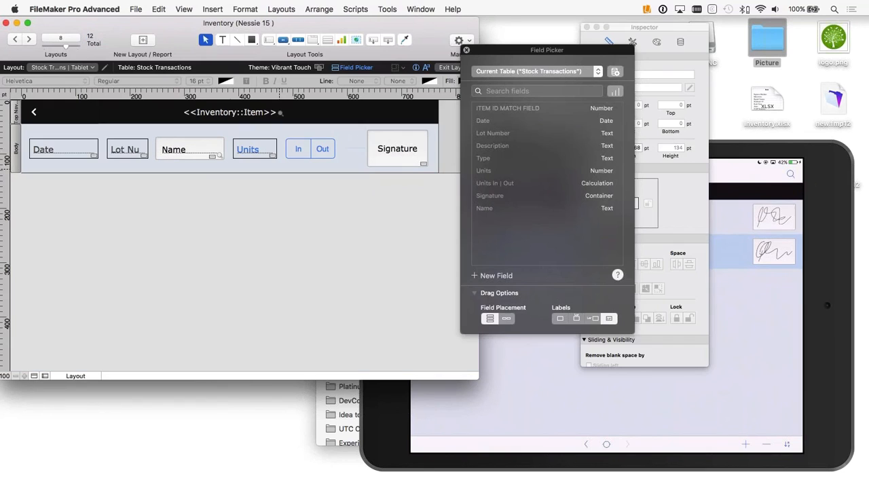
click(134, 152)
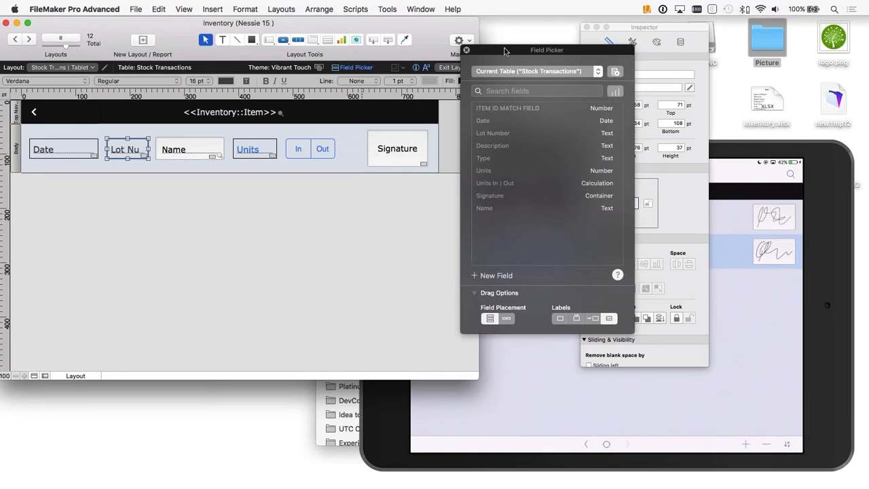
drag(505, 51, 512, 80)
click(472, 81)
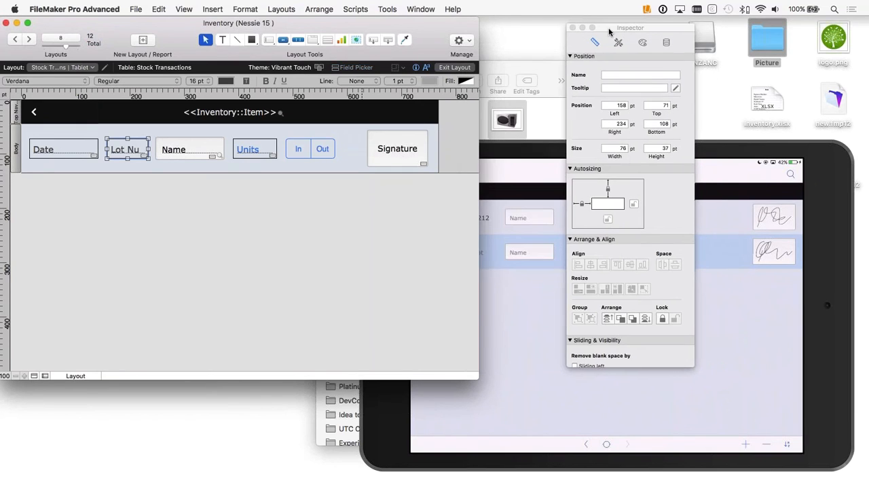
drag(640, 28, 501, 24)
click(518, 38)
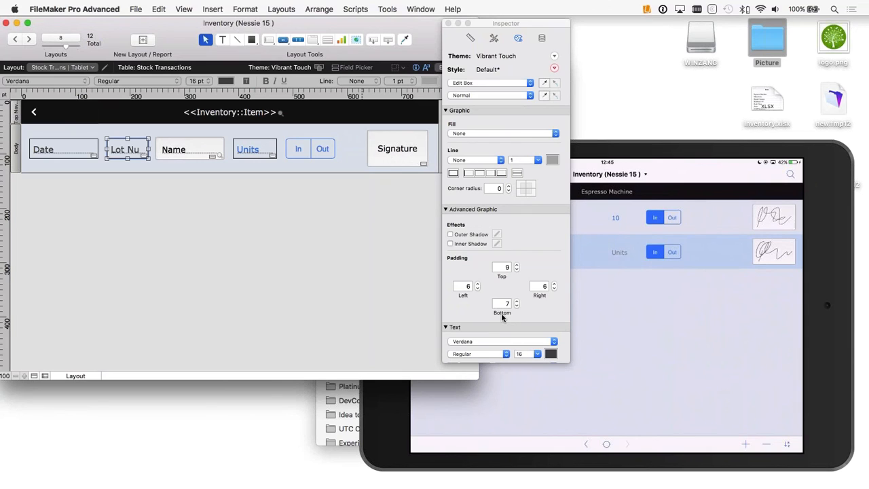
click(493, 38)
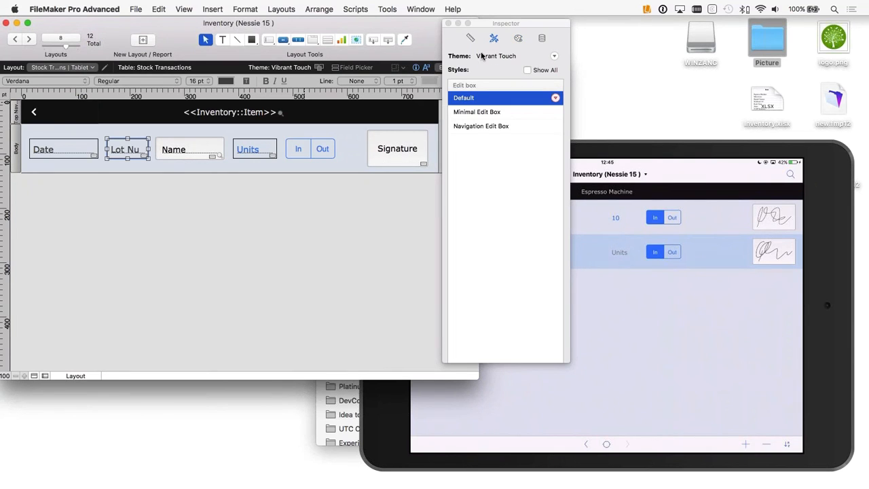
click(187, 150)
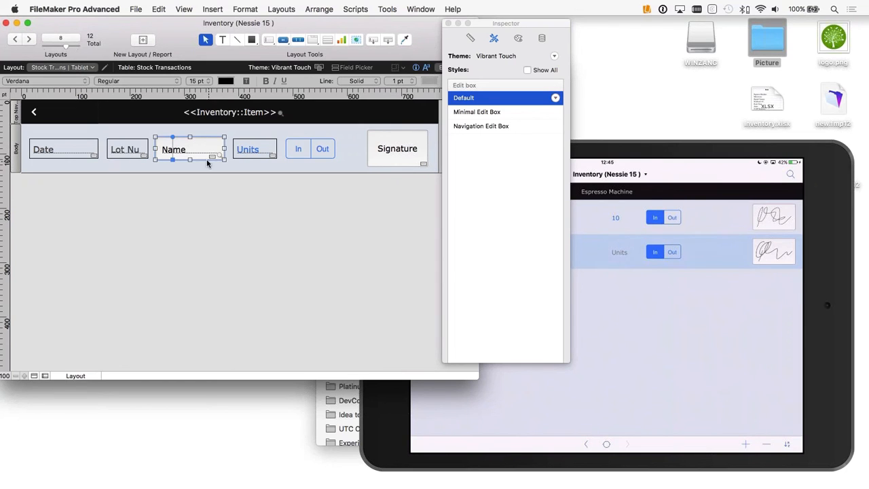
click(518, 39)
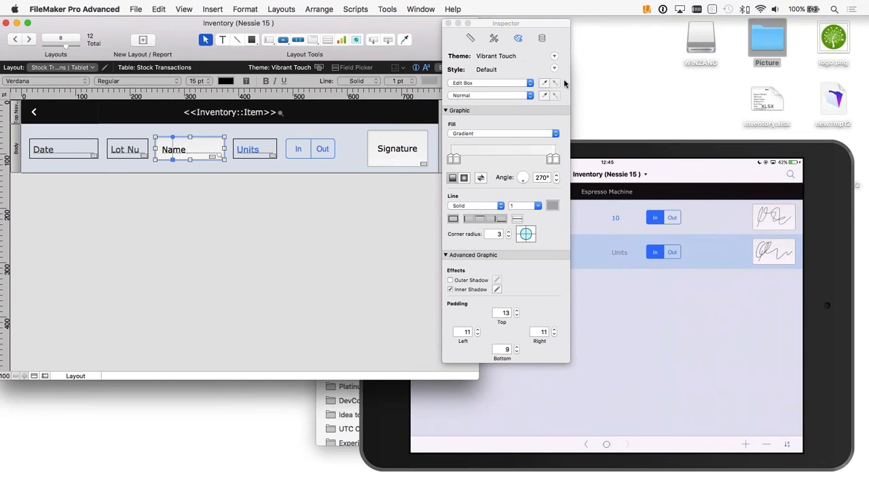
Step: Copy the Lot Number field's style onto the Name field and align the Name field with its neighbours
click(124, 150)
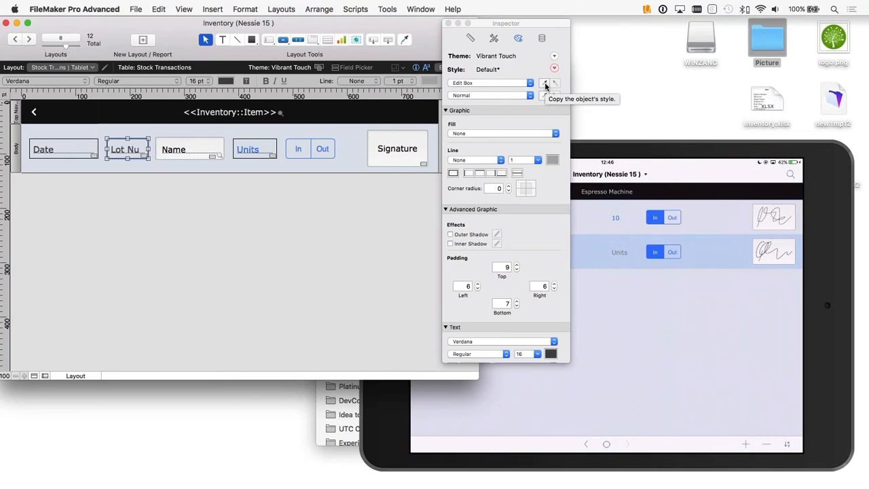
click(545, 84)
click(206, 148)
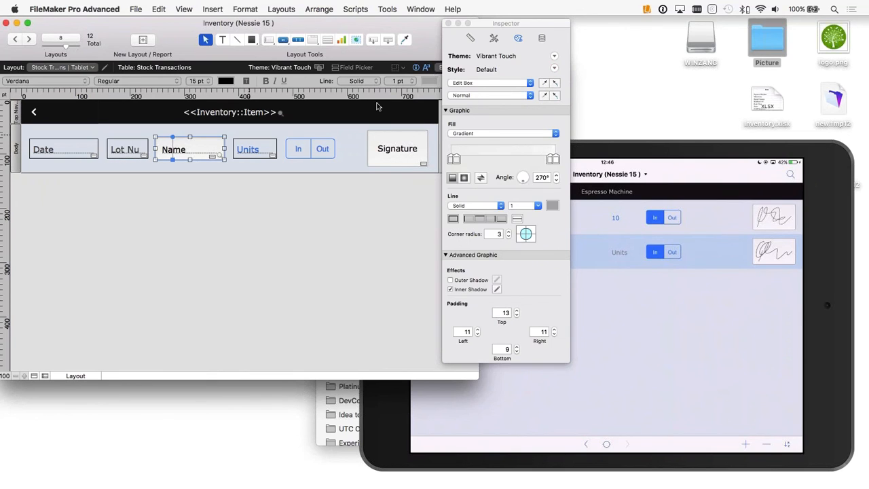
click(547, 85)
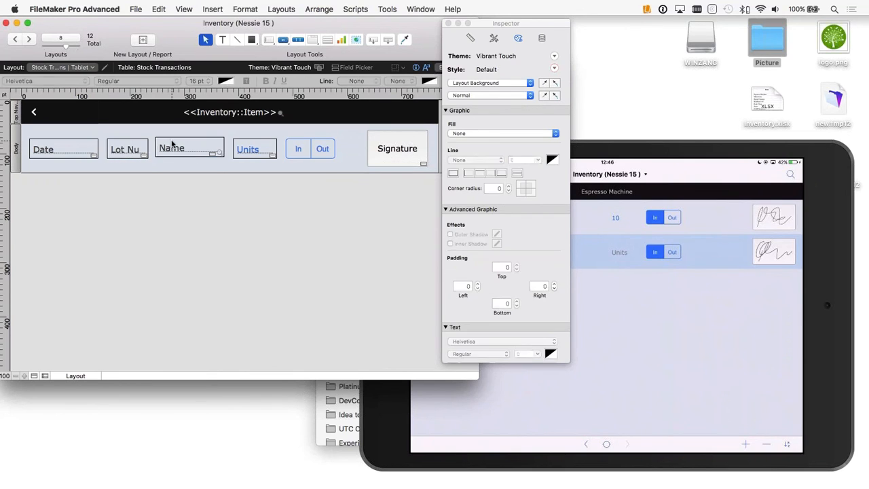
drag(178, 154, 179, 155)
click(233, 165)
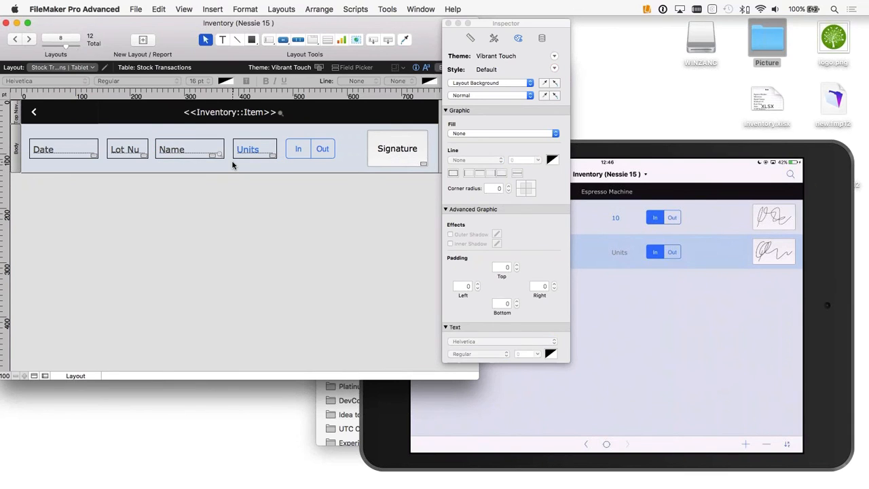
Step: Close the Inspector, return to Browse mode, and enter a person's first name in the Name field of both Espresso Machine transactions
click(447, 23)
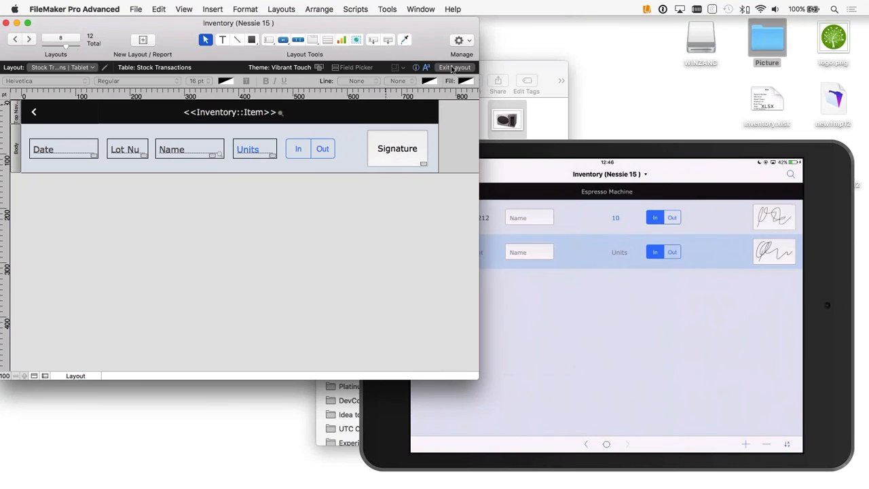
click(455, 67)
click(150, 122)
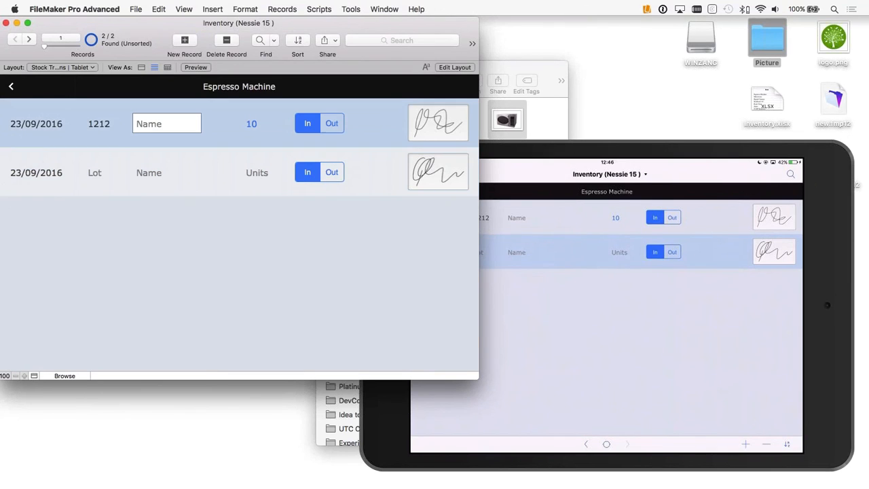
text(Mike)
click(156, 174)
text(Tom)
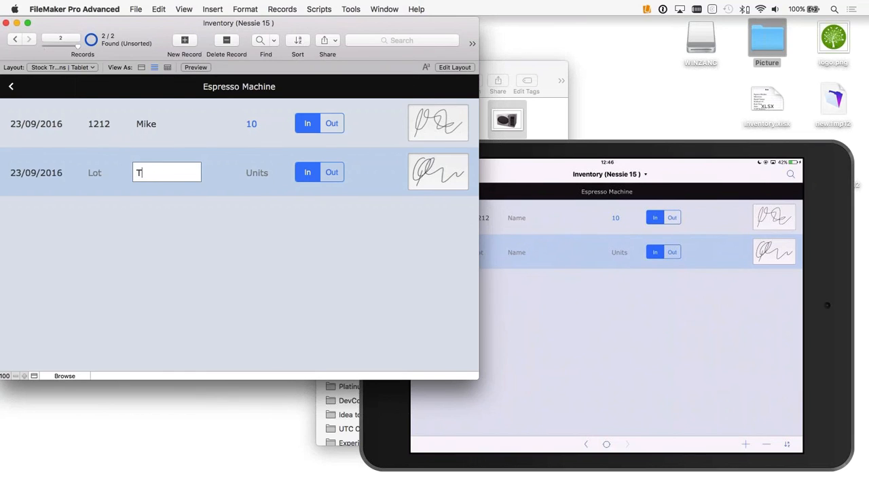
Step: Set the second Espresso Machine transaction to Out with 4 units and commit the record
click(330, 172)
click(271, 175)
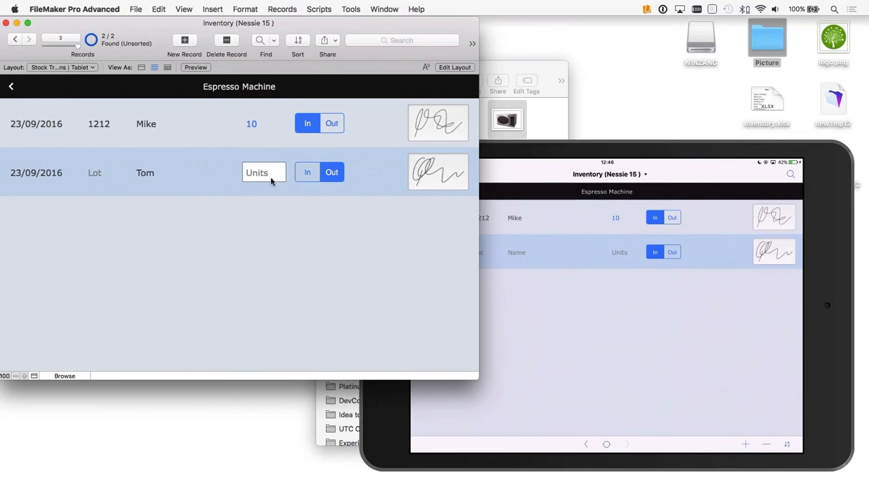
text(4)
click(289, 223)
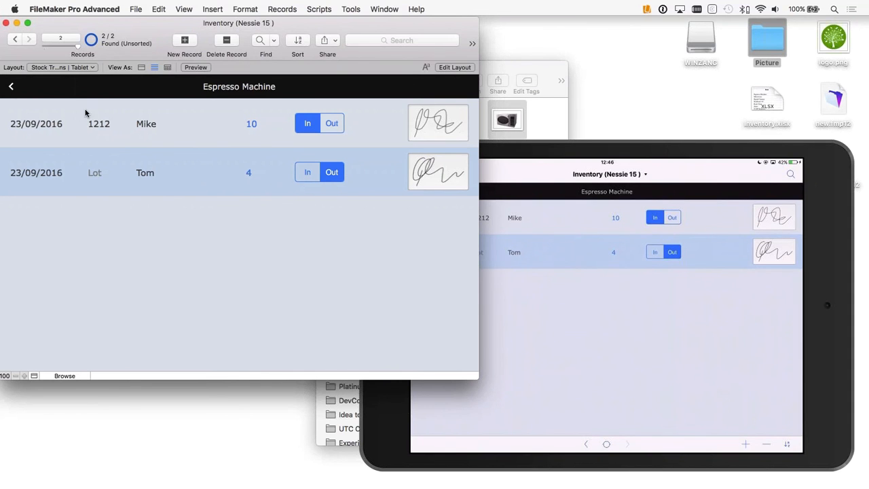
Step: Go back to the Espresso Machine's product details and examine its stock status, units on hand, and description fields
click(12, 88)
scroll(303, 225, down, 3)
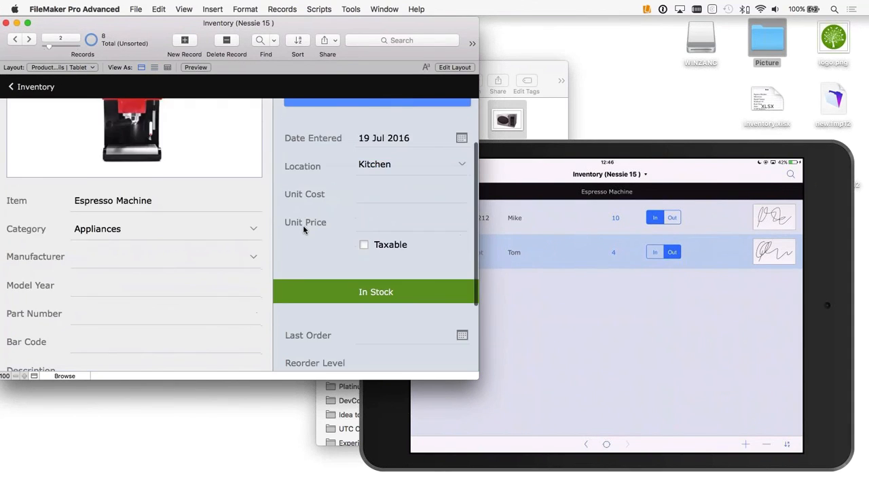
scroll(302, 225, up, 3)
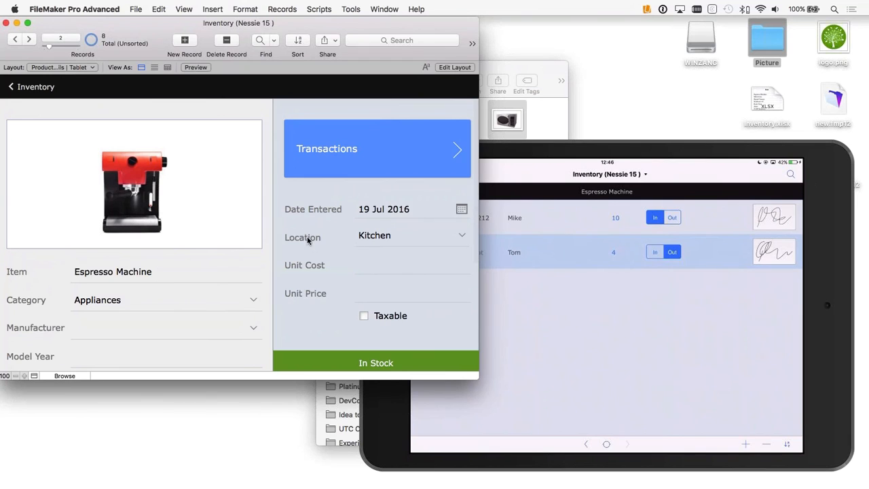
scroll(156, 238, down, 5)
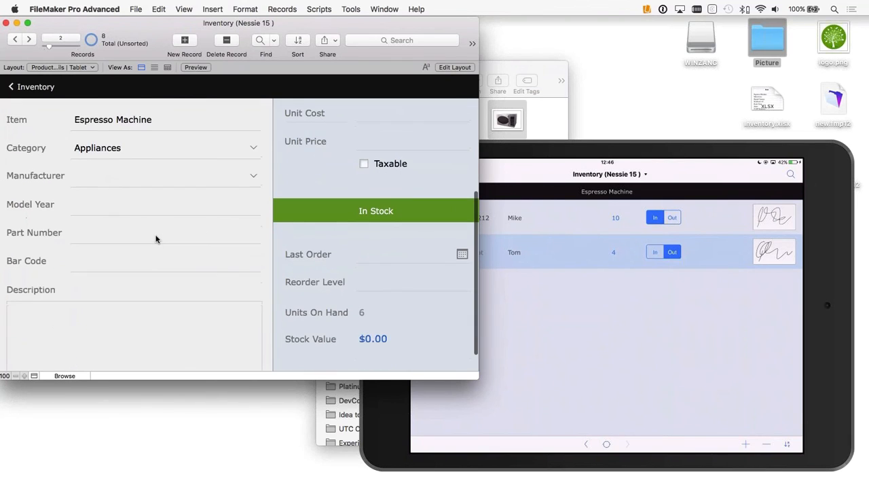
scroll(75, 274, down, 1)
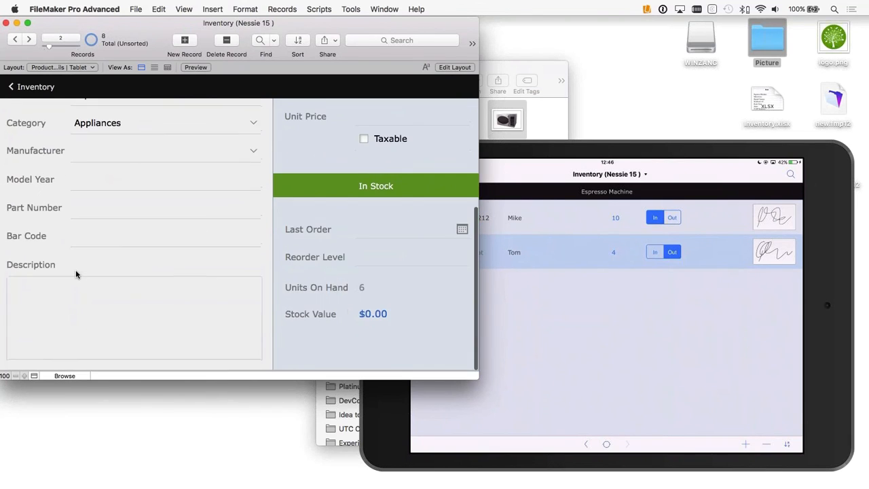
click(27, 303)
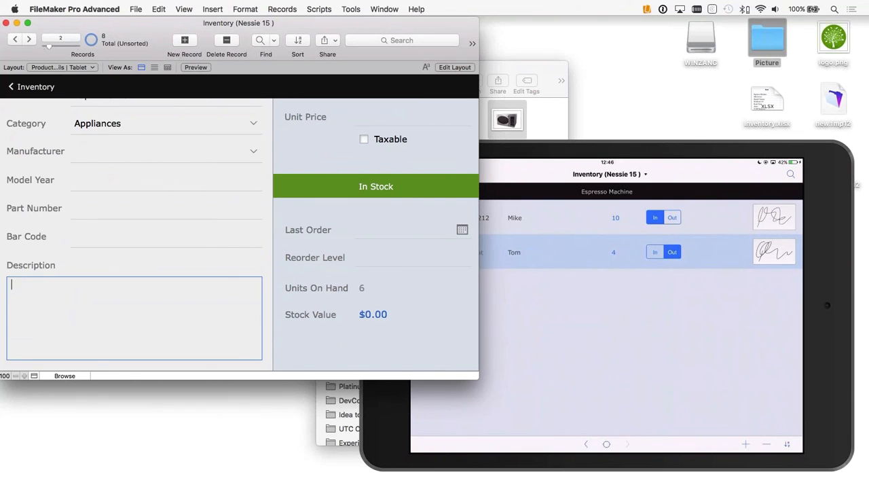
scroll(332, 224, up, 4)
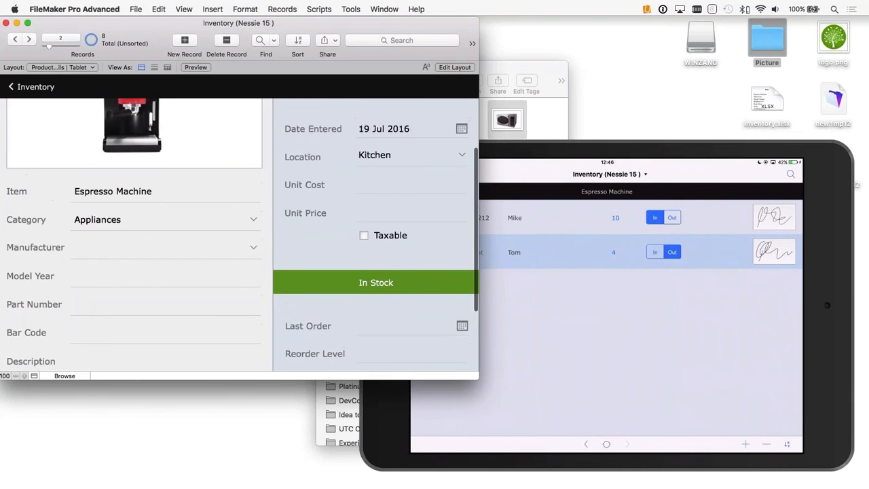
scroll(333, 224, down, 4)
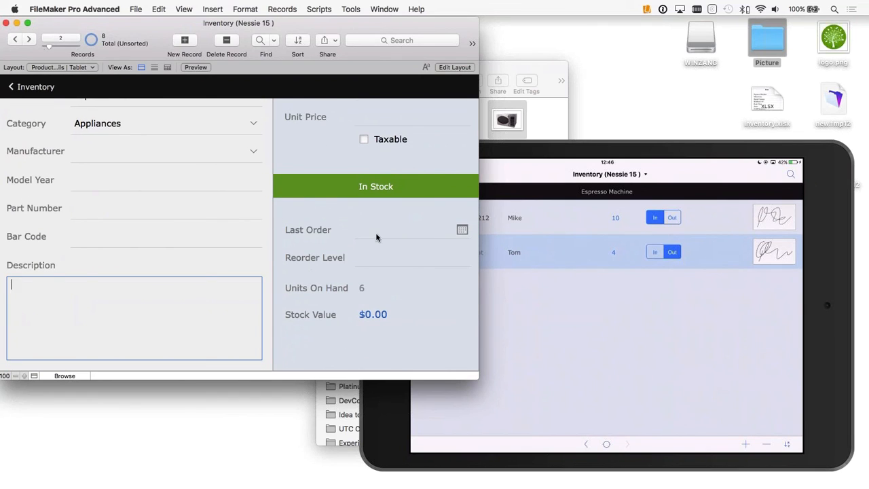
scroll(375, 232, up, 4)
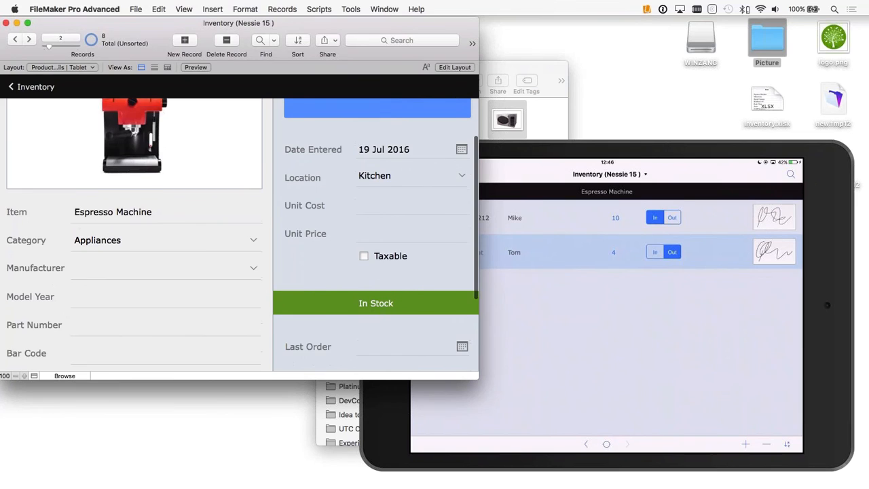
scroll(381, 312, down, 3)
scroll(365, 281, down, 1)
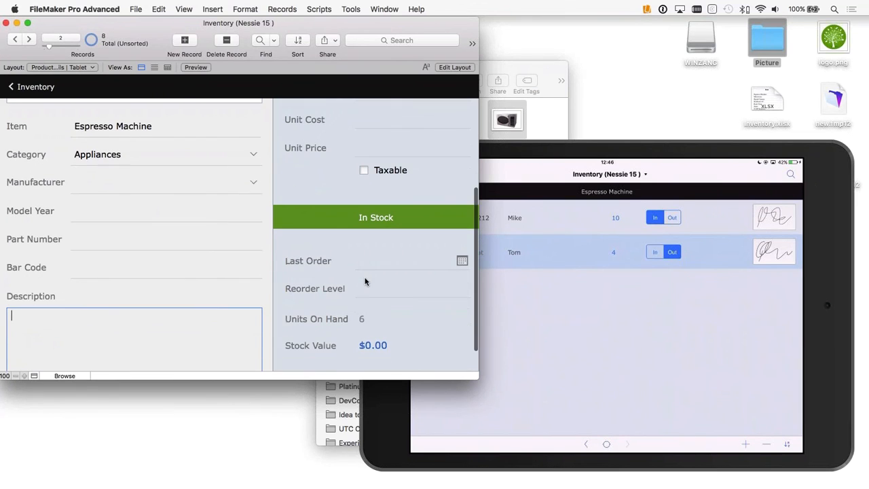
Step: Enter the Espresso Machine's Reorder Level, first as 5 and finally as 2
click(369, 293)
scroll(383, 290, down, 1)
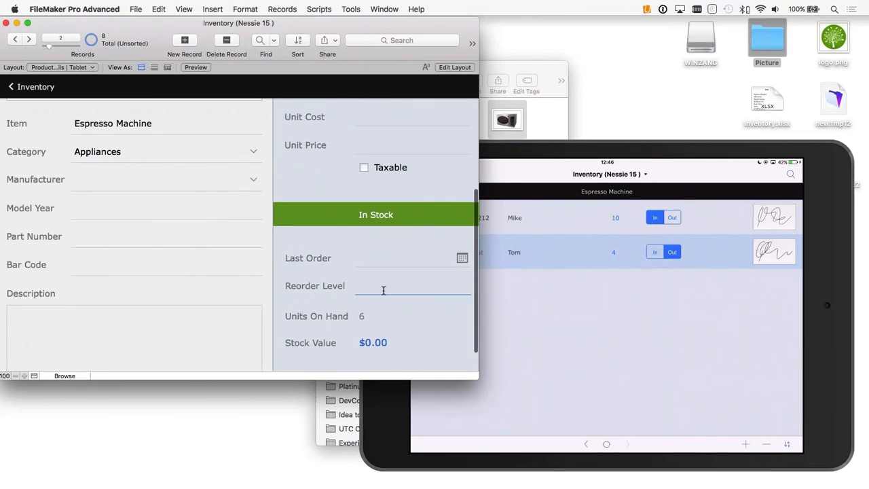
text(5)
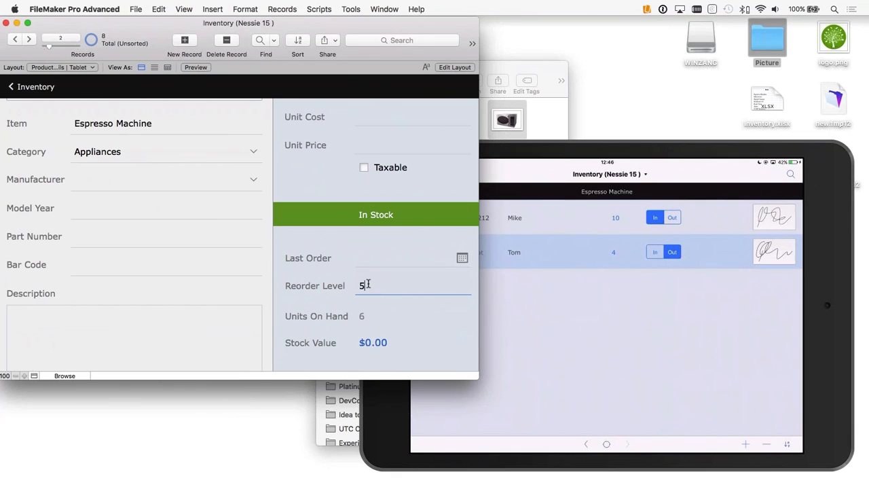
click(293, 296)
click(360, 285)
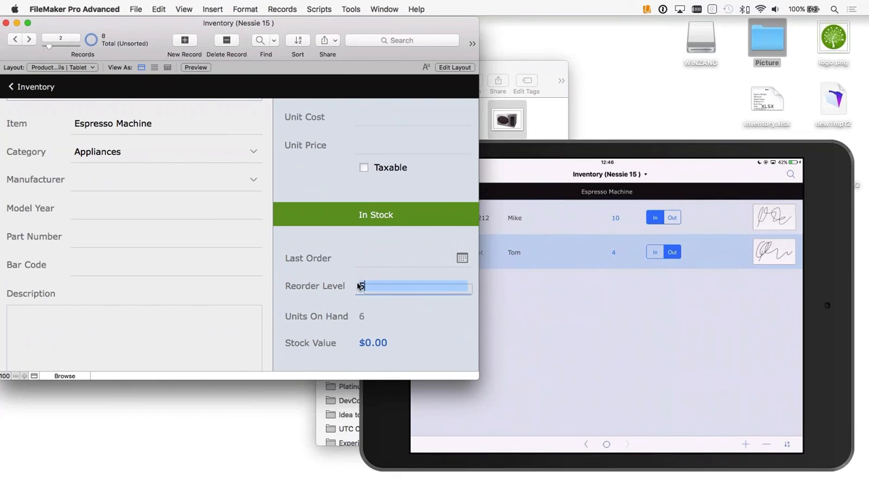
drag(359, 284, 349, 292)
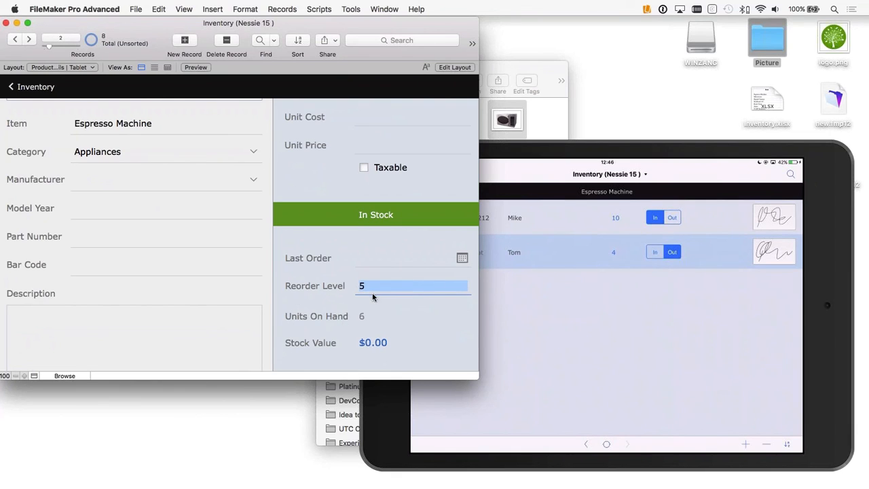
click(334, 297)
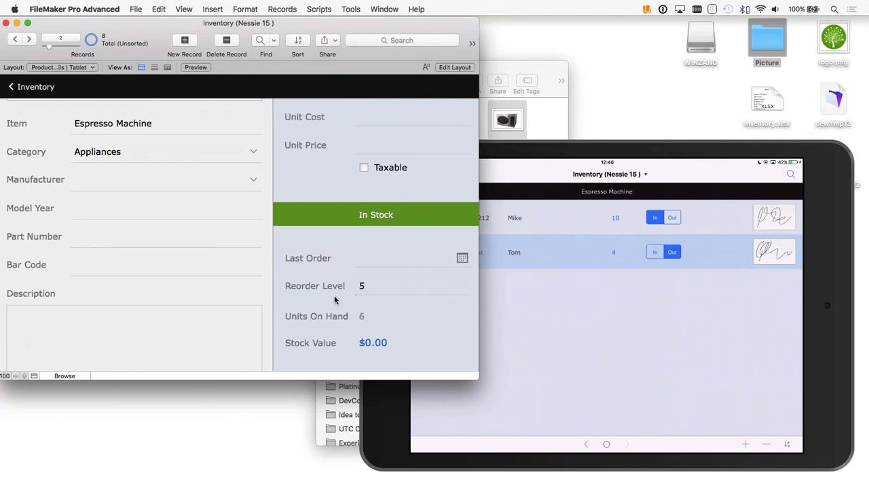
click(375, 292)
text(2)
Step: Open the Espresso Machine's transactions and add a new transaction record, keeping its default date
scroll(315, 294, up, 5)
click(421, 166)
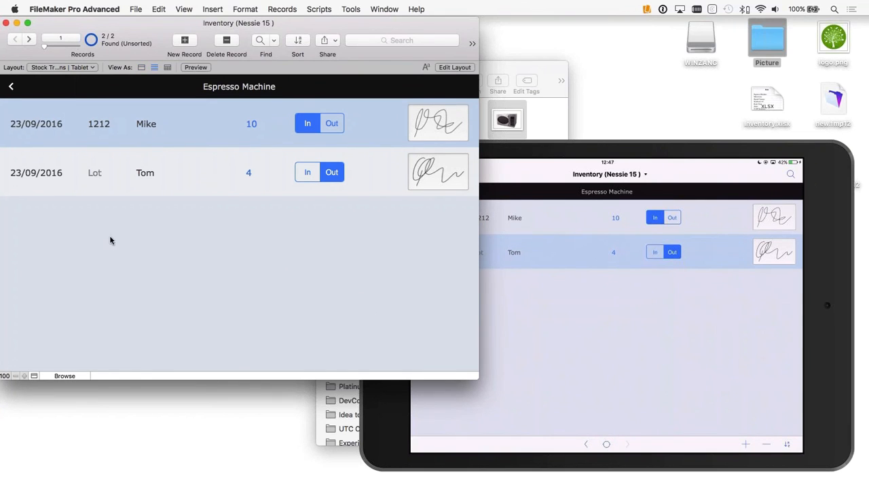
click(184, 41)
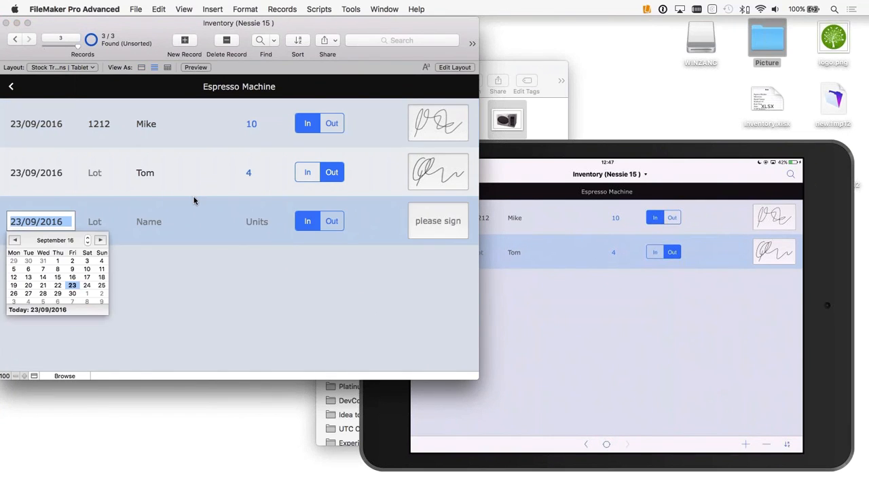
key(Escape)
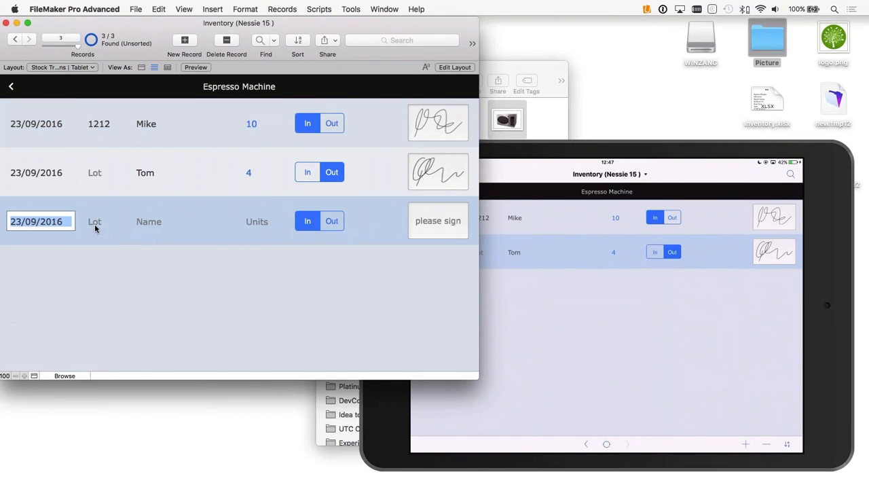
Step: Fill in the new Espresso Machine transaction with the person's name, direction Out and 4 units, and commit the record
click(139, 224)
text(tom)
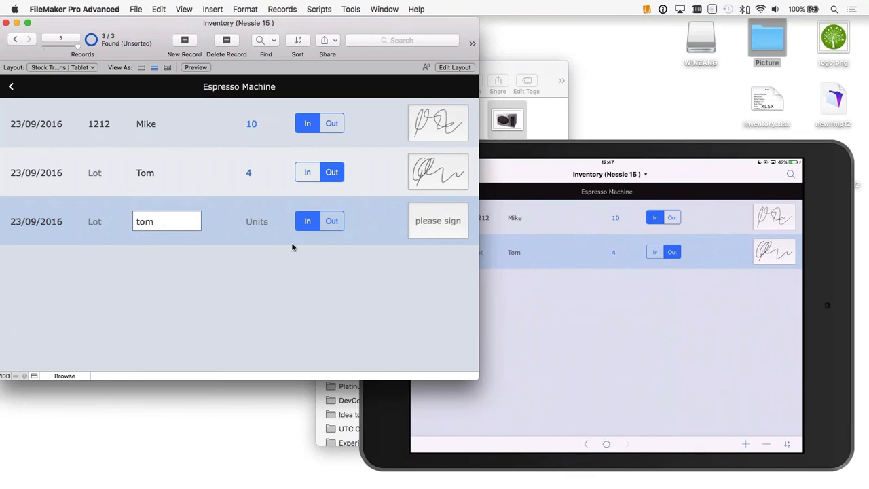
click(332, 221)
click(265, 222)
text(4)
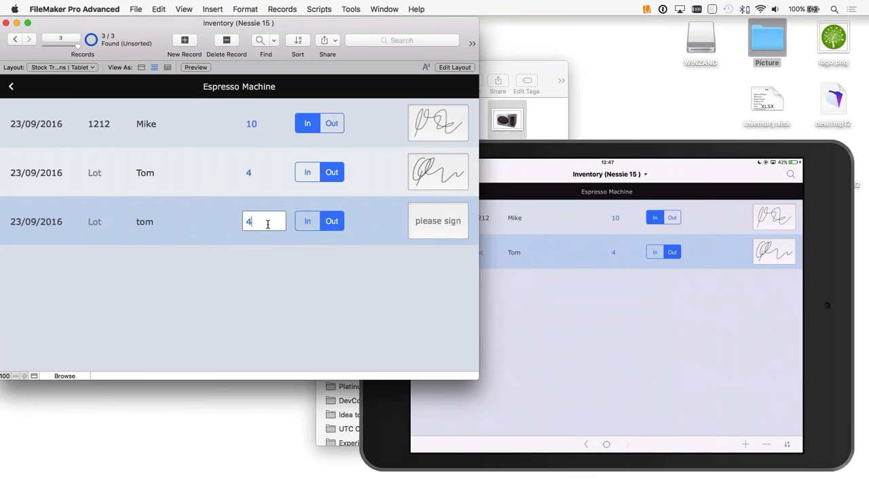
click(317, 275)
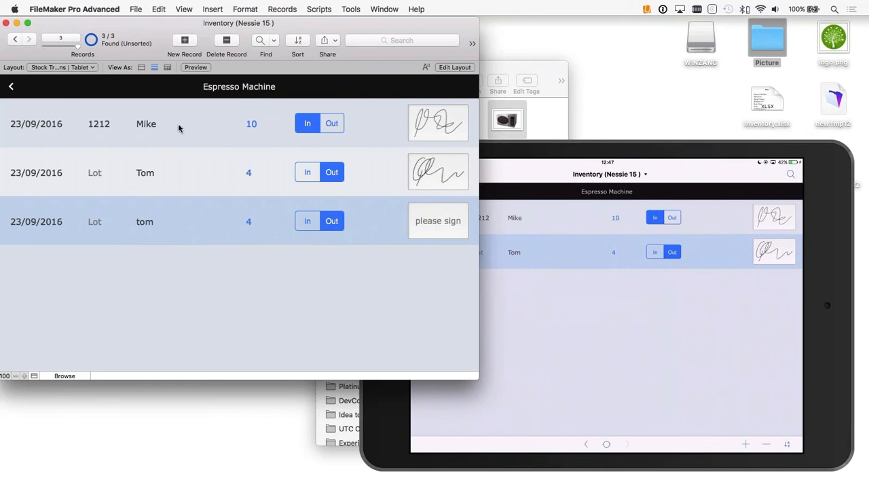
Step: Go back to the Espresso Machine's product details and check the stock status against its reorder level and units on hand
click(11, 87)
scroll(331, 269, down, 5)
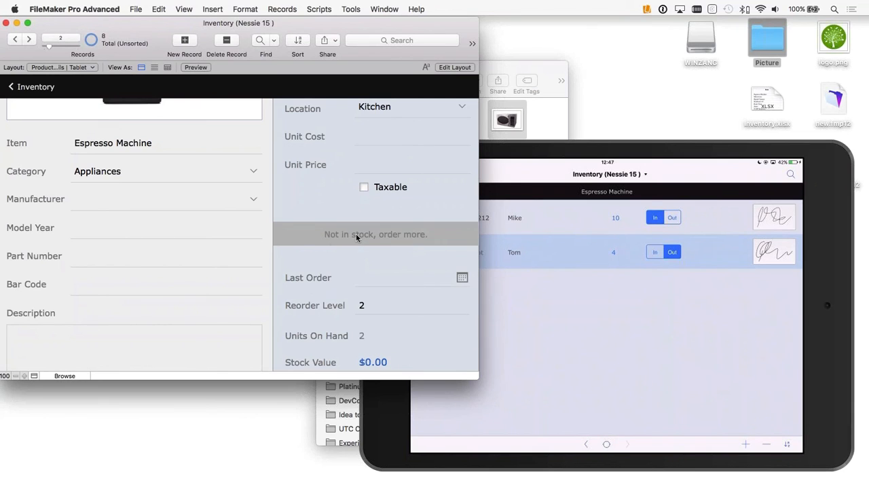
scroll(356, 234, down, 2)
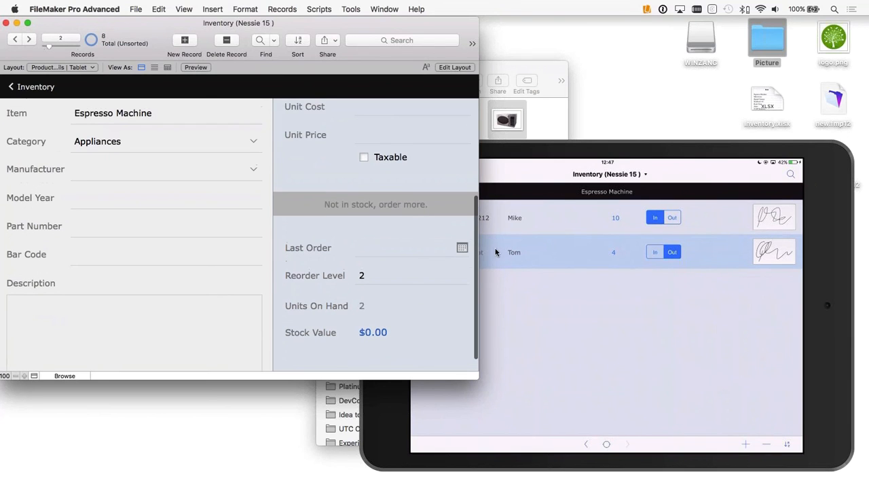
Step: Open the product details layout for editing and examine the Availability field's conditional formatting without changing it
key(super+l)
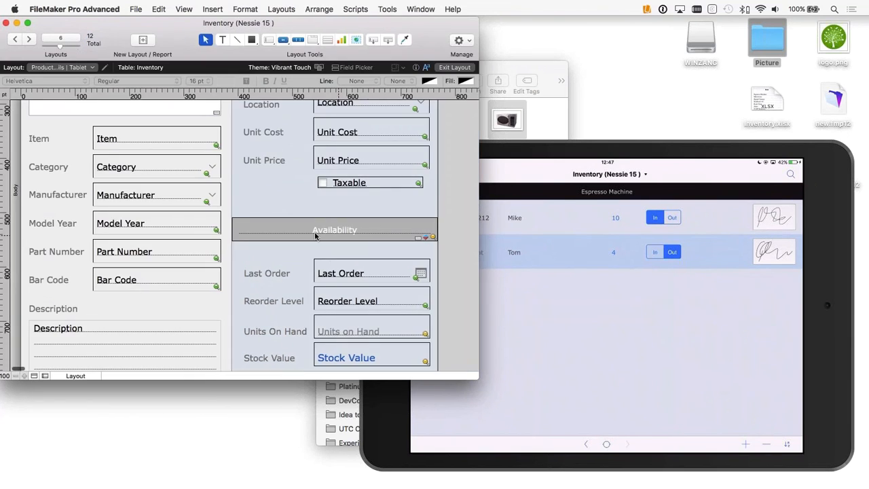
click(299, 232)
mouse_move(299, 232)
mouse_down()
mouse_move(306, 217)
mouse_move(303, 225)
mouse_up()
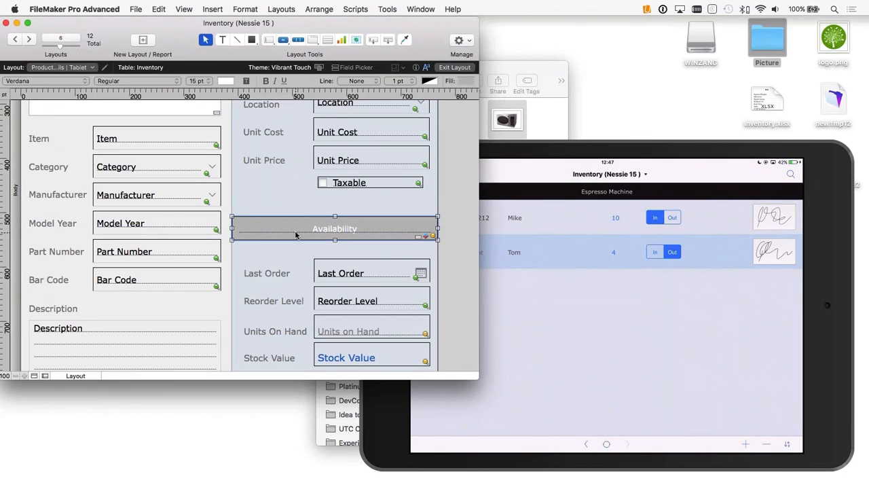
right_click(296, 232)
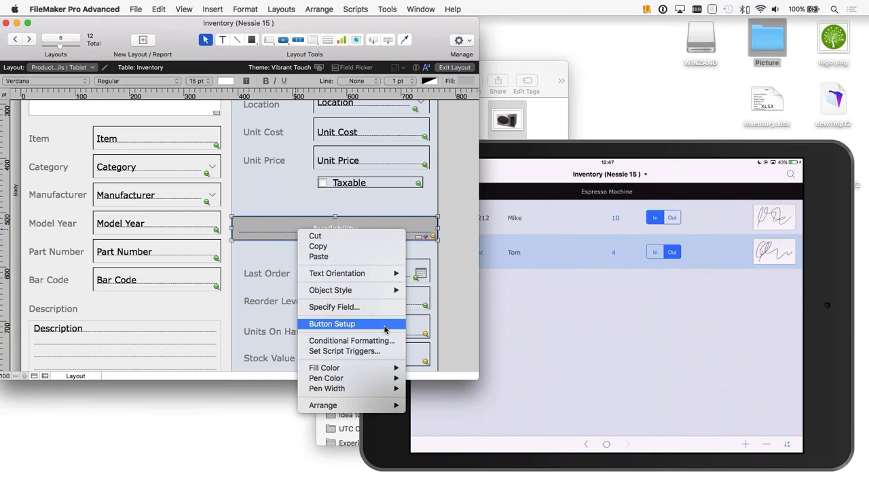
click(351, 340)
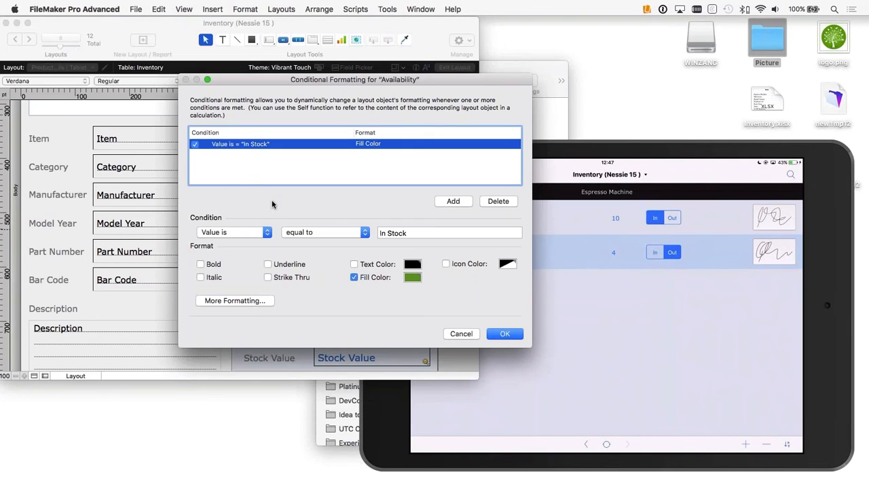
click(461, 334)
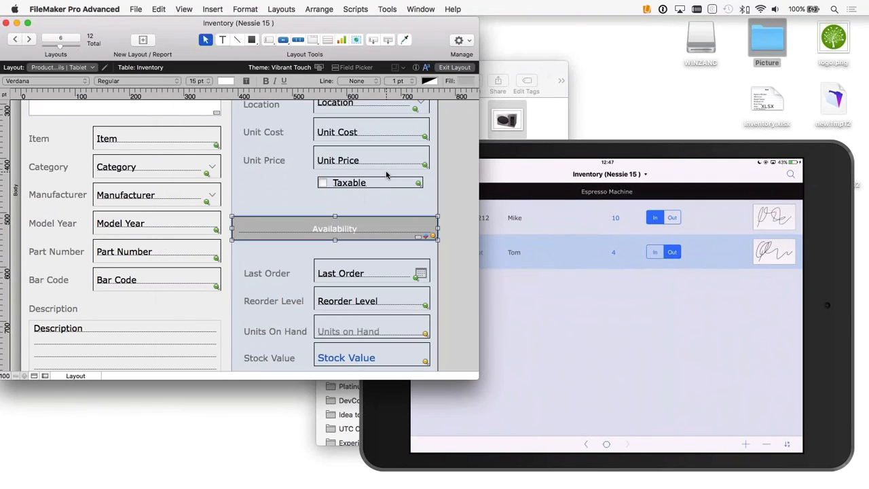
Step: Inspect the Availability field's data settings, including its placeholder text and behavior options
key(super+i)
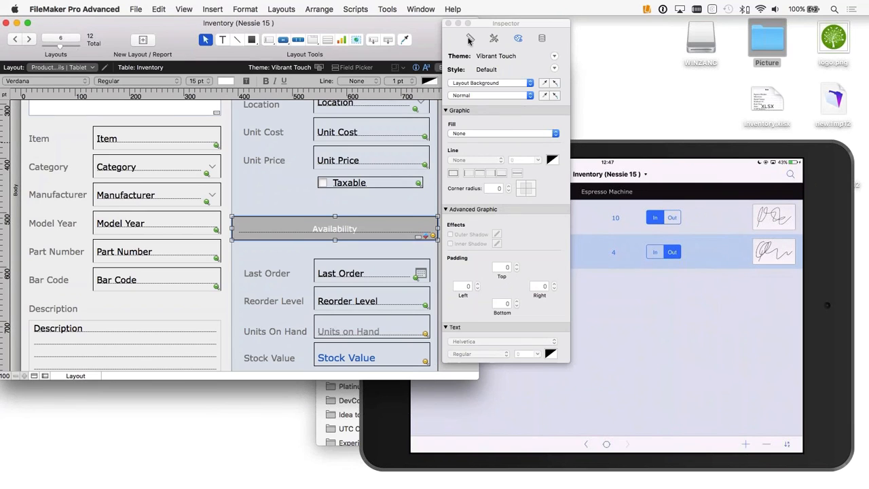
click(542, 38)
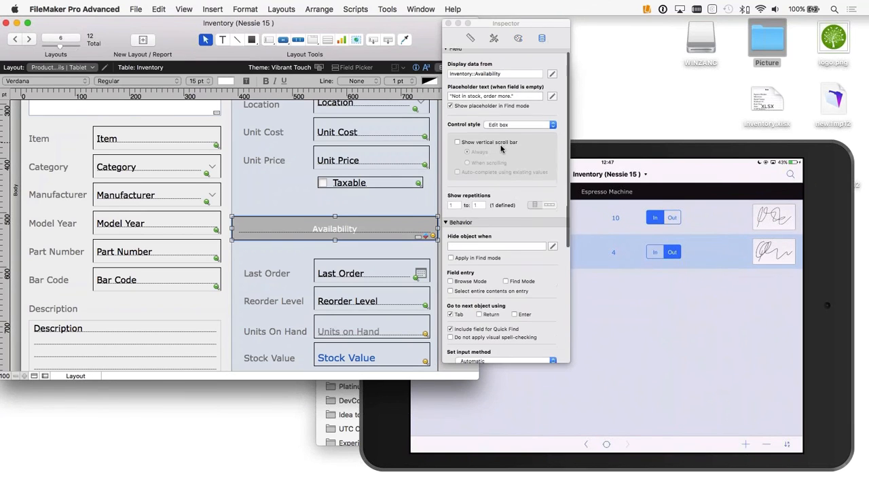
scroll(502, 148, down, 5)
scroll(501, 149, up, 5)
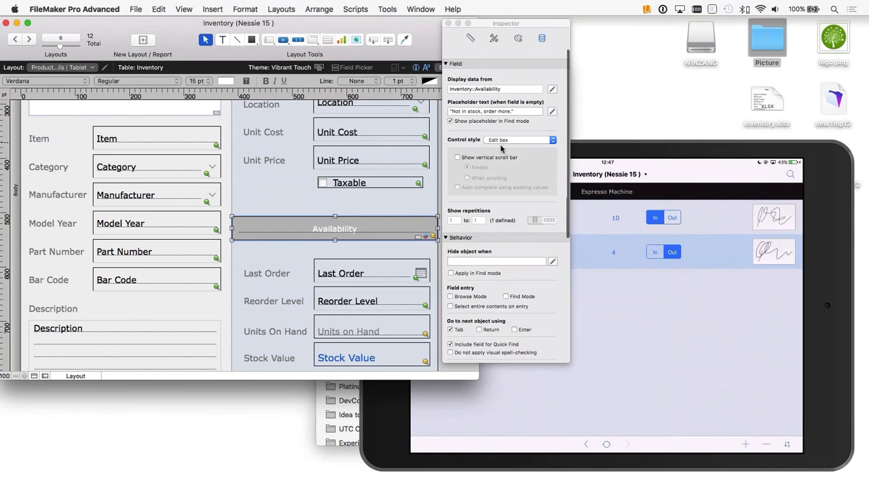
scroll(501, 149, down, 1)
click(484, 102)
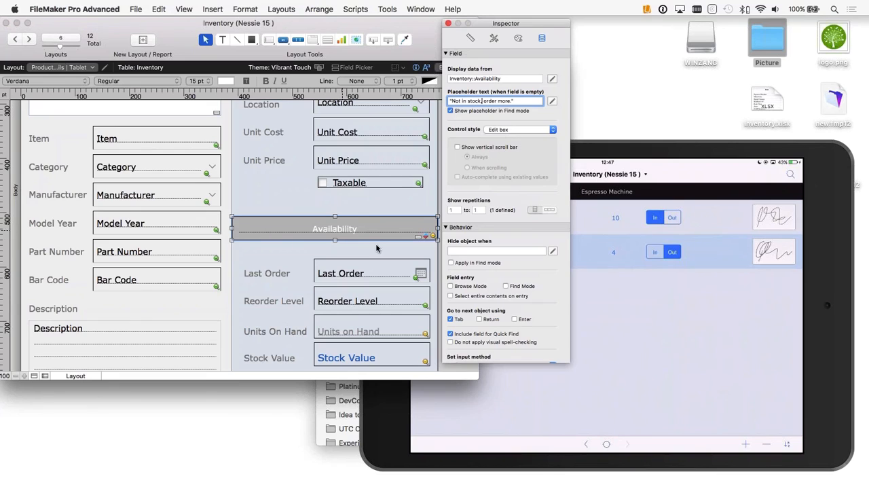
scroll(493, 163, down, 2)
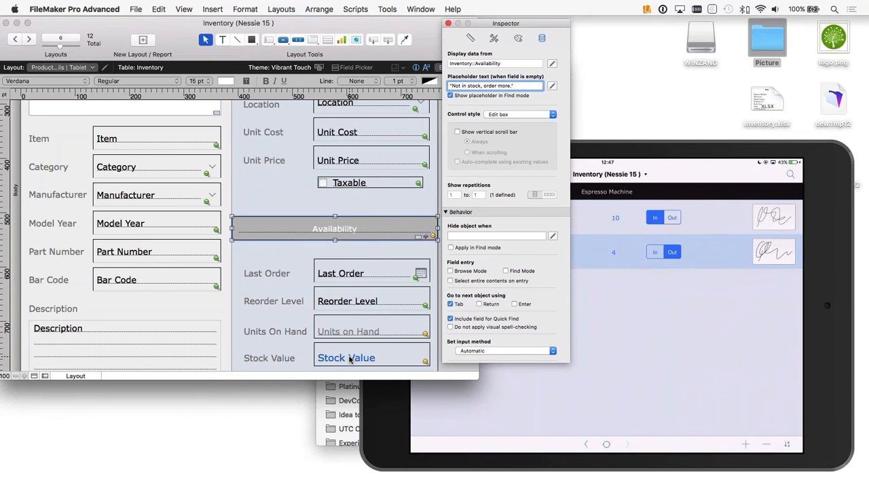
drag(289, 234, 293, 222)
right_click(293, 221)
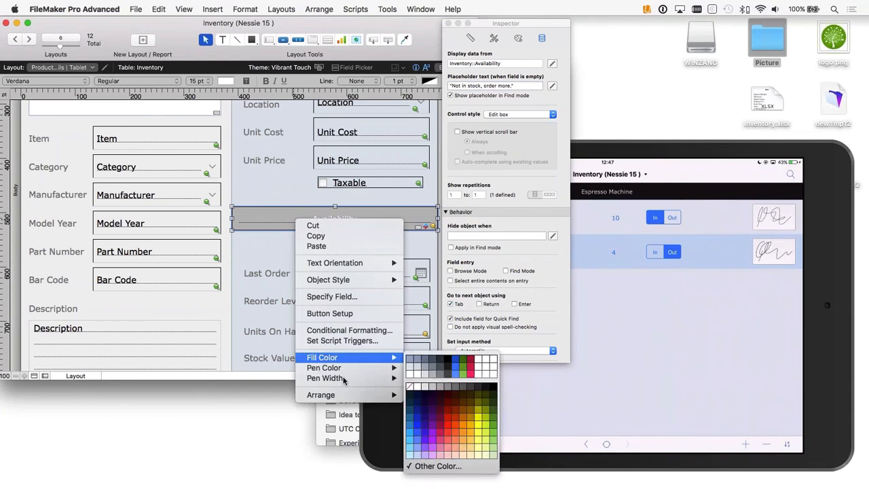
mouse_move(354, 397)
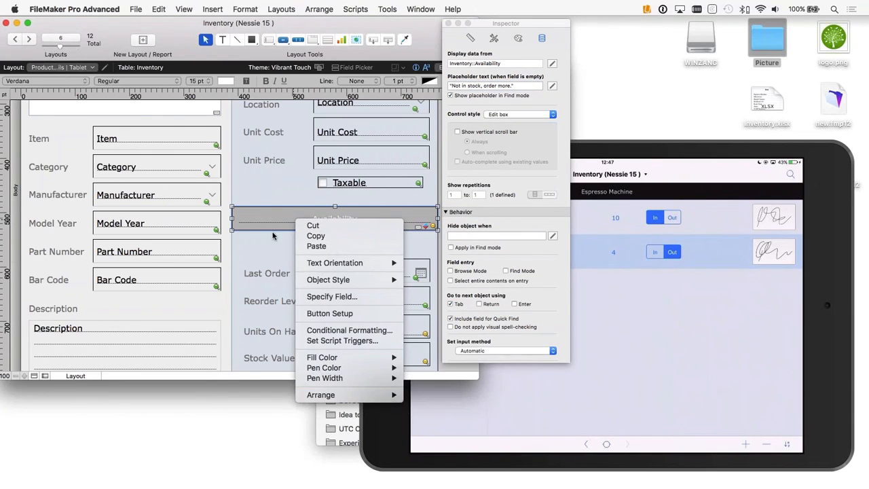
click(266, 198)
drag(273, 209, 273, 220)
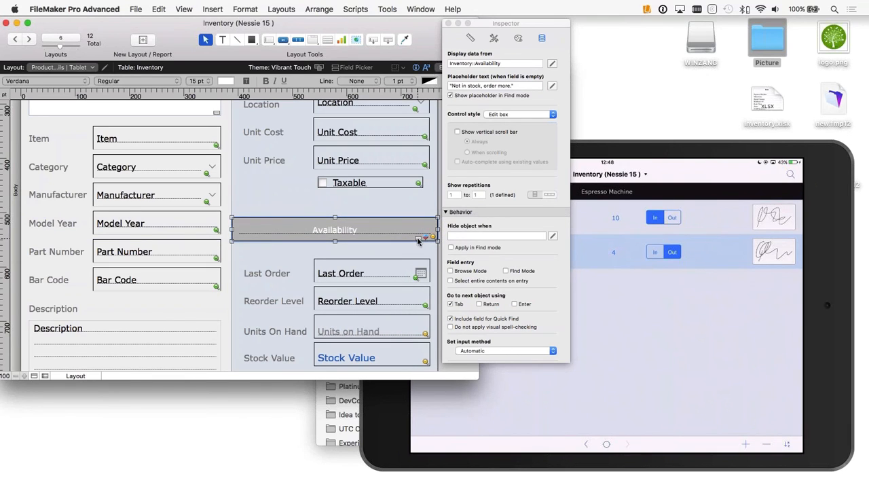
Step: Leave layout editing, return to the Inventory list, and open the list's layout for editing with the Inspector closed
key(super+b)
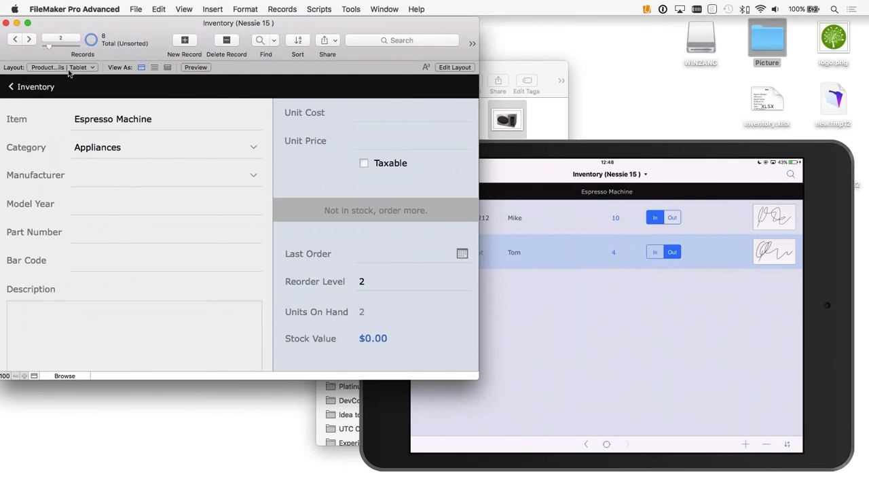
click(16, 90)
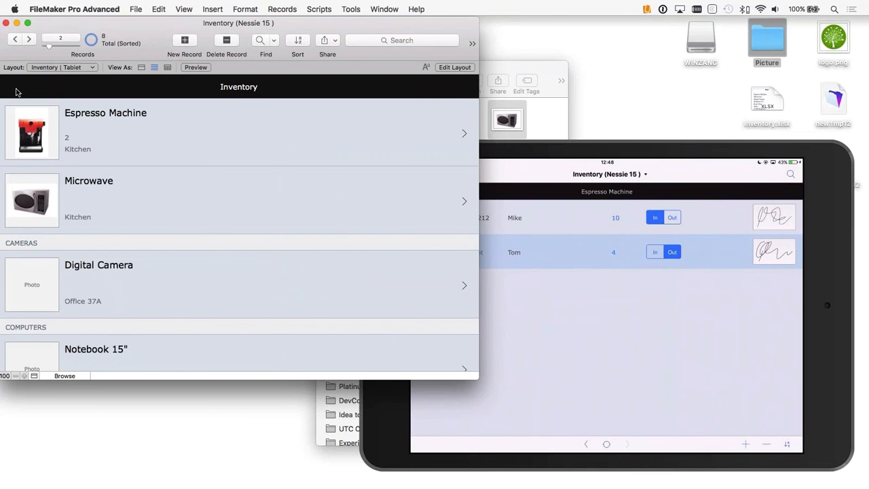
click(469, 67)
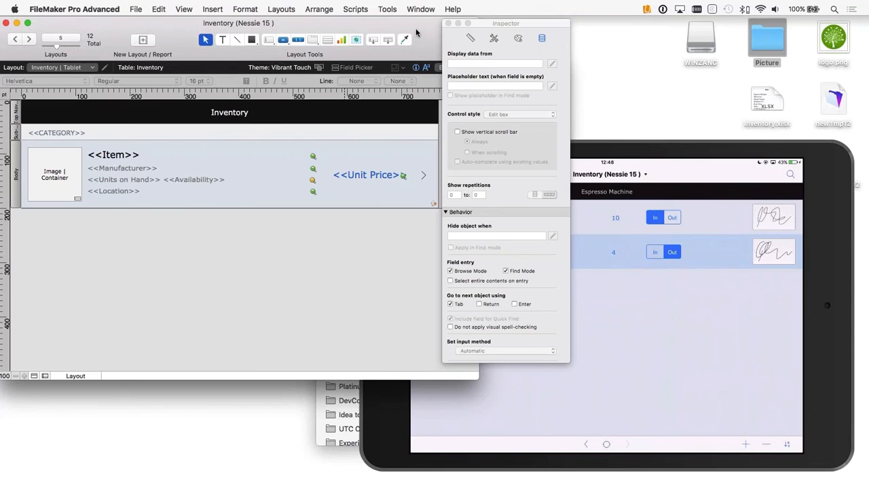
click(448, 23)
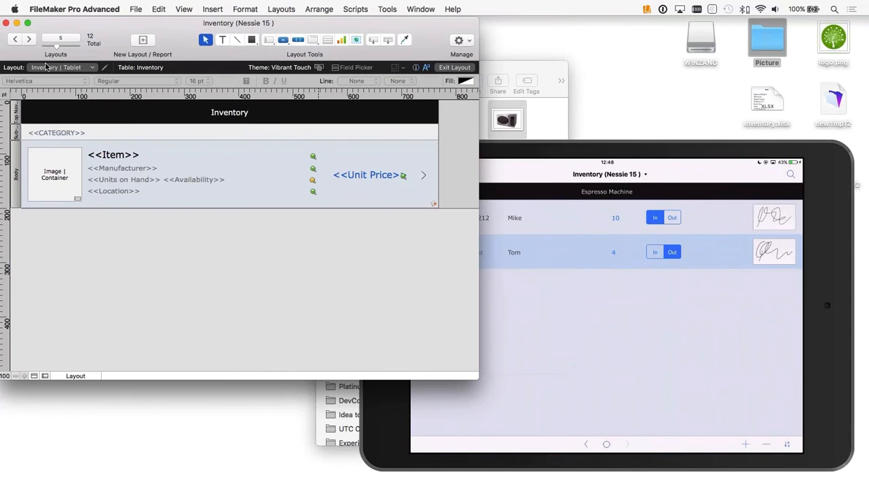
Step: Start a new computer report layout named Report, based on Inventory records, with subtotals and grand totals included
click(144, 40)
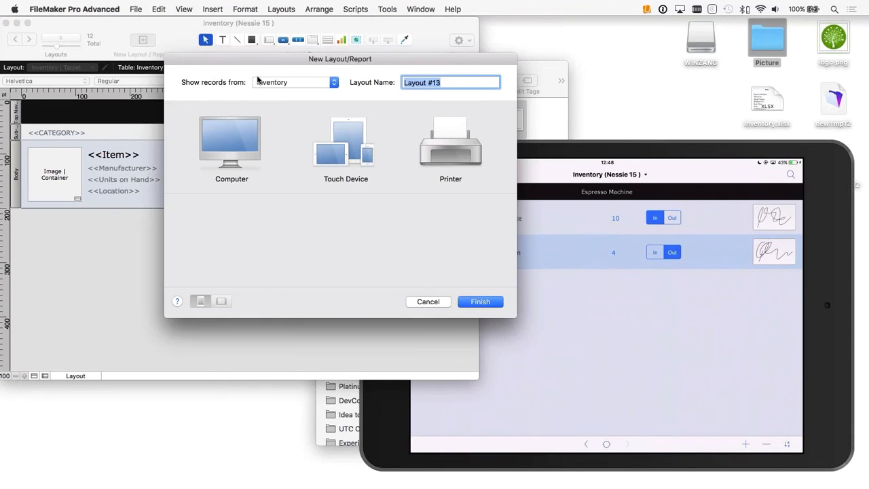
text(Report)
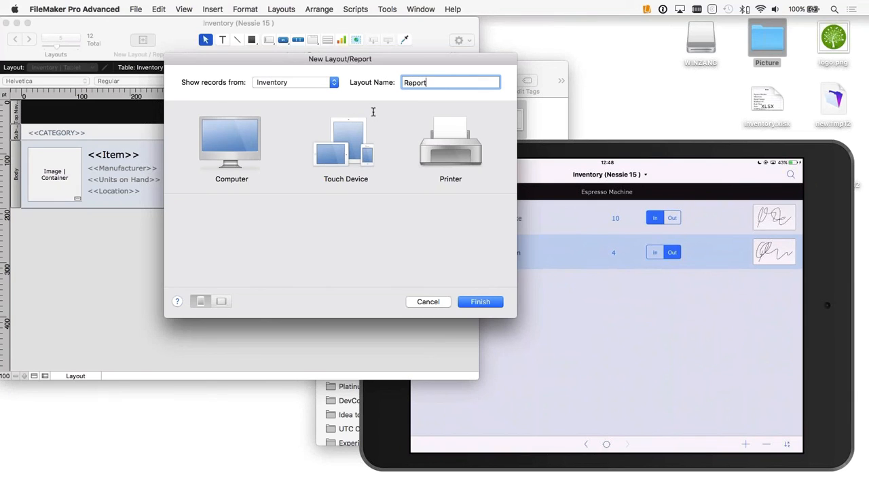
click(257, 153)
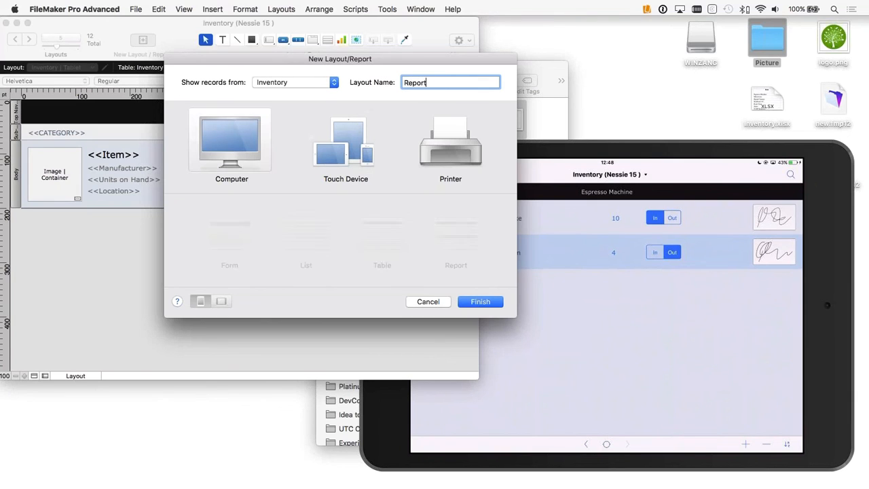
click(455, 236)
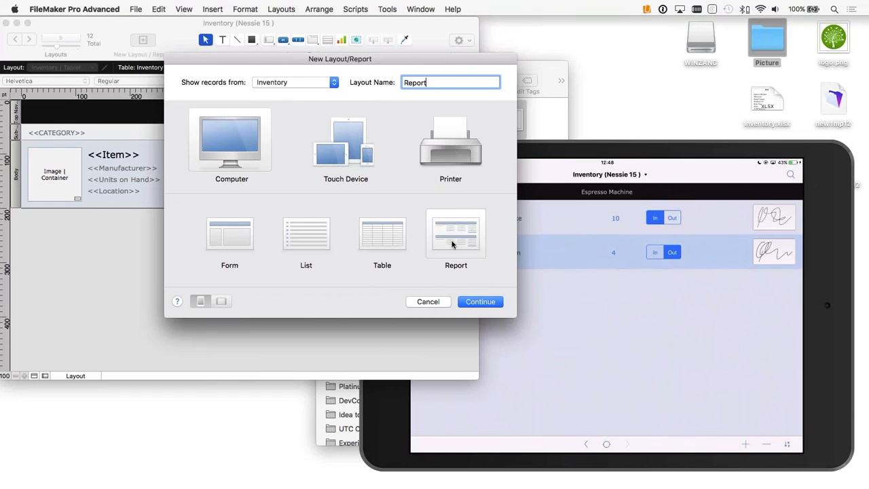
click(480, 302)
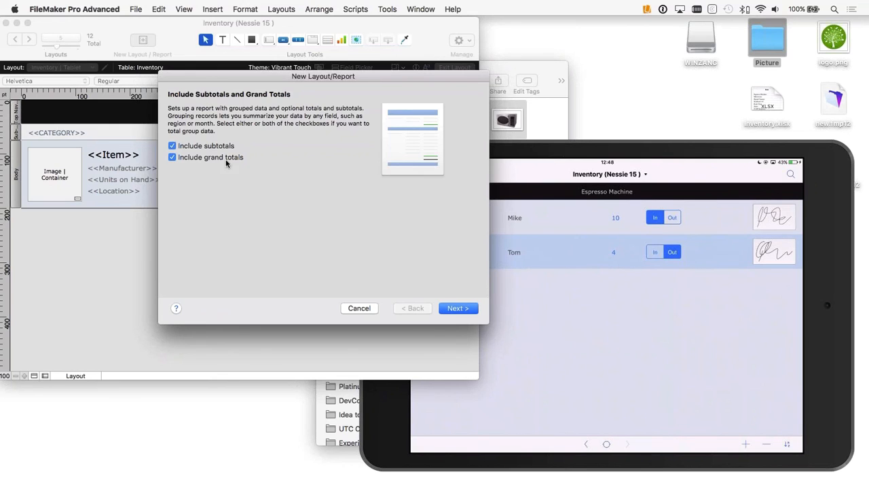
click(457, 308)
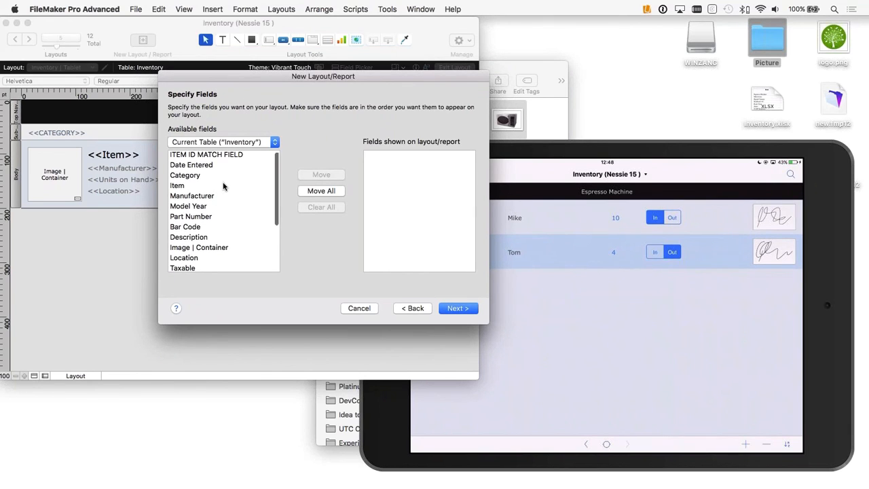
Step: Add the Category, Item and Manufacturer fields to the report, in that order
scroll(224, 186, down, 5)
scroll(224, 186, up, 5)
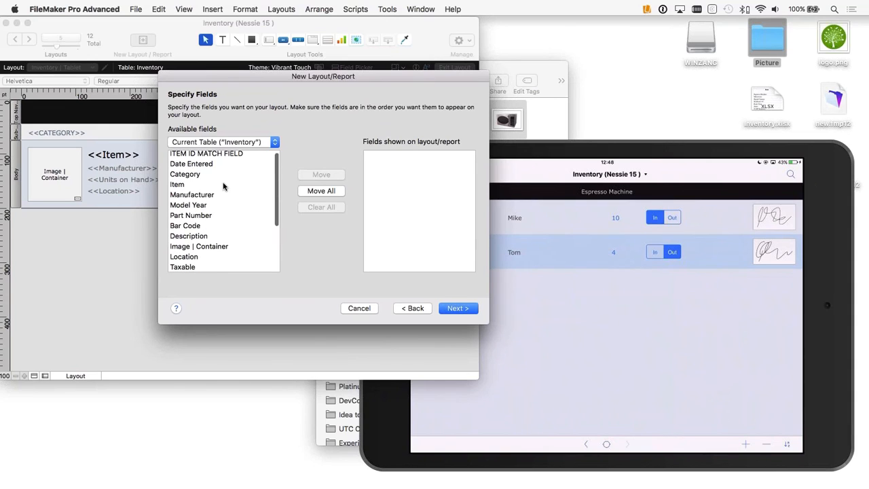
double_click(181, 179)
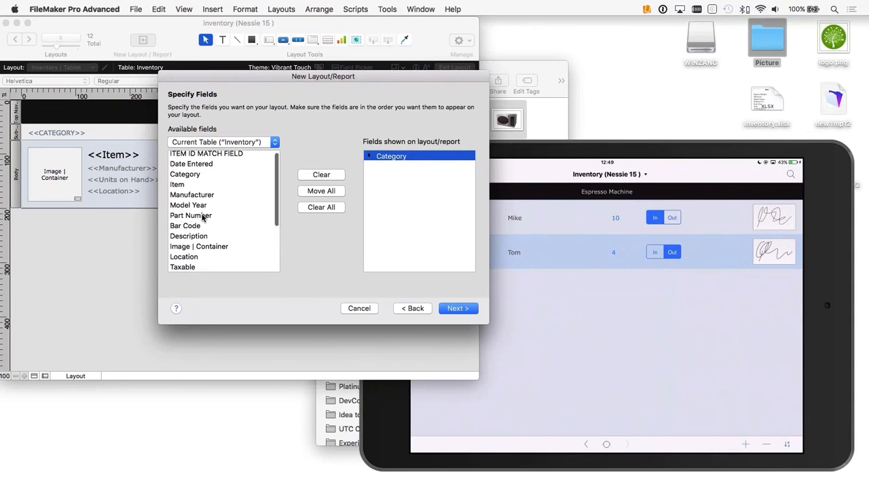
scroll(204, 215, down, 1)
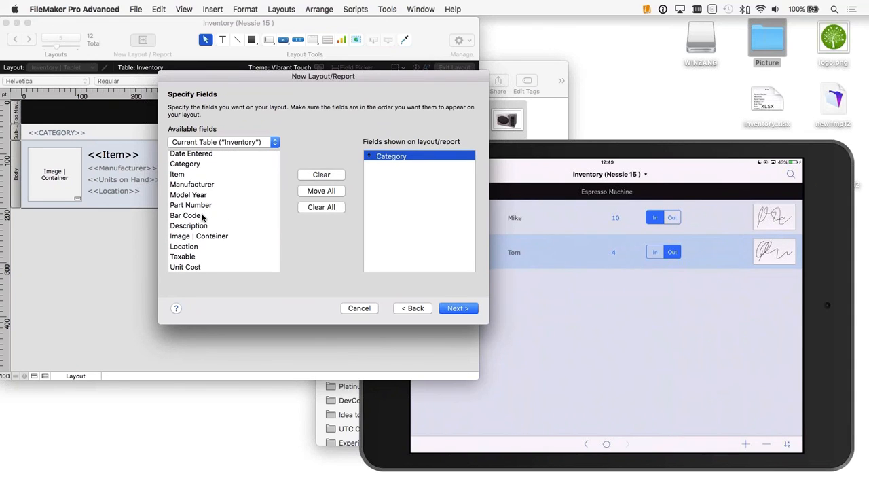
scroll(202, 217, down, 1)
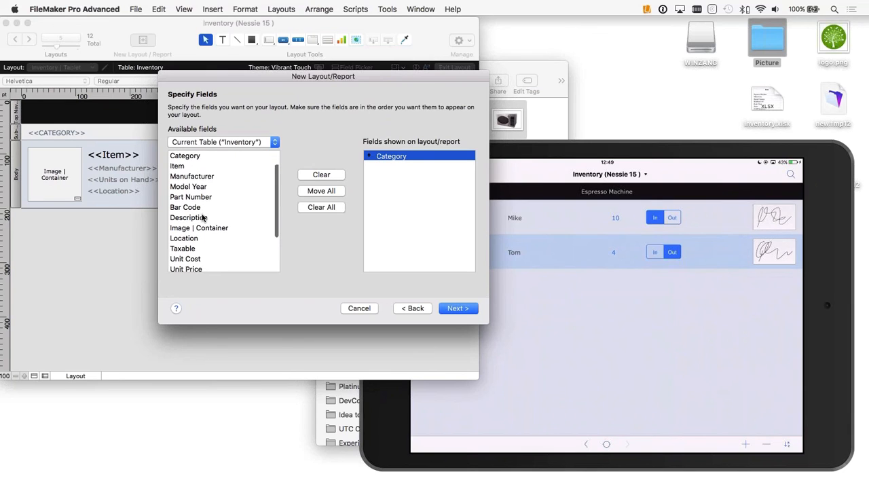
double_click(180, 166)
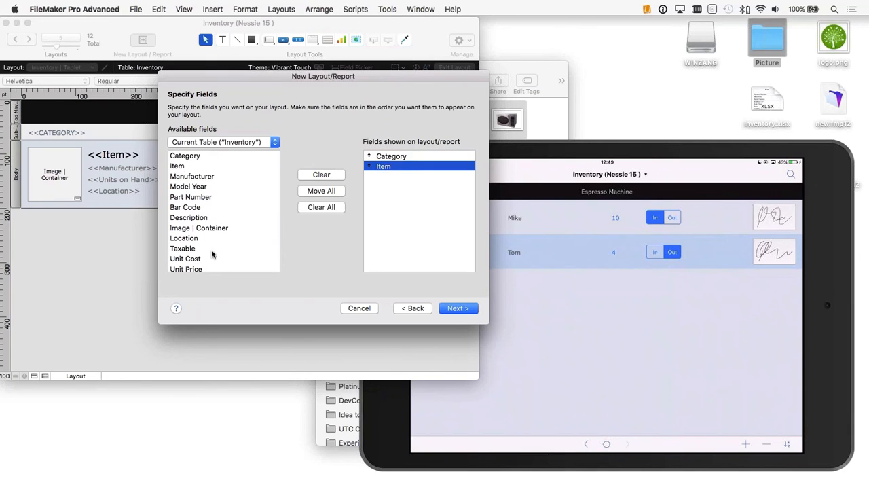
scroll(211, 254, down, 2)
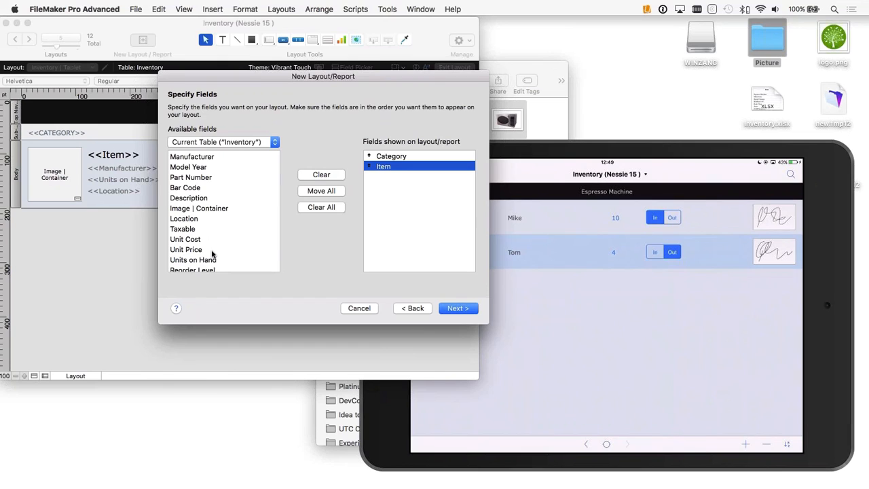
scroll(192, 162, up, 1)
double_click(191, 161)
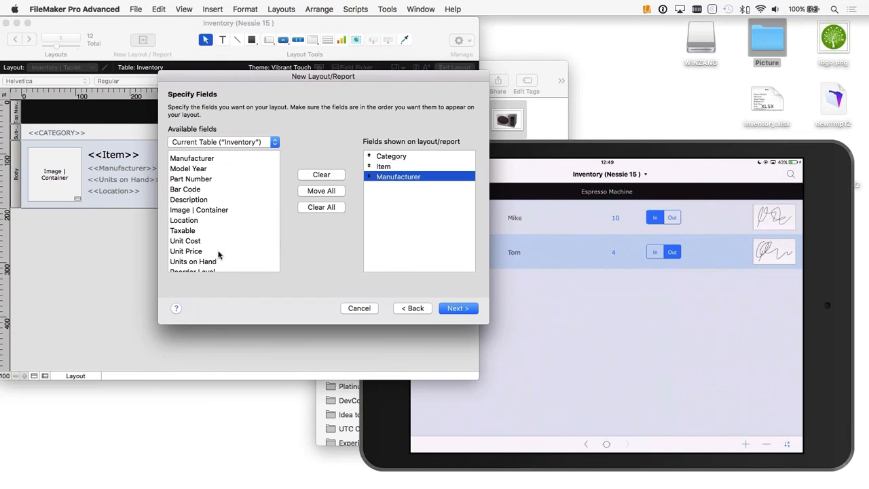
Step: Add the Units on Hand and Stock Value fields after Manufacturer and accept the report's field selection
scroll(214, 253, down, 3)
click(191, 230)
double_click(191, 230)
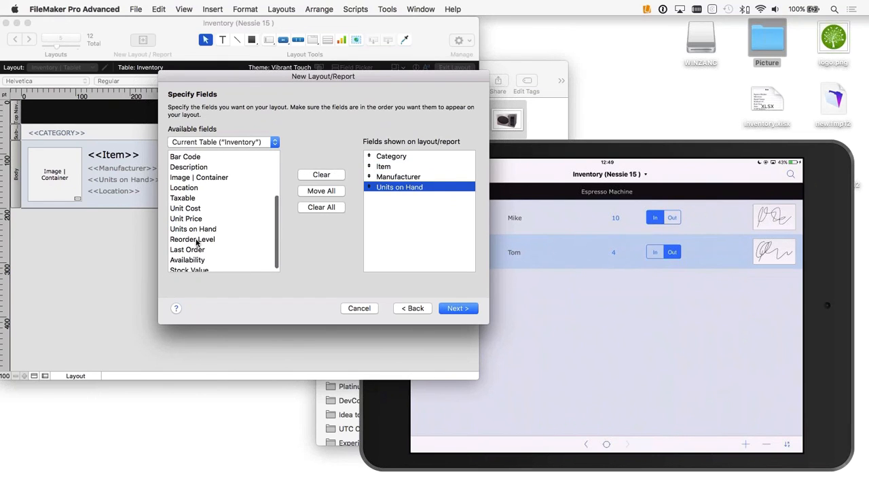
scroll(196, 268, down, 1)
click(196, 268)
double_click(196, 268)
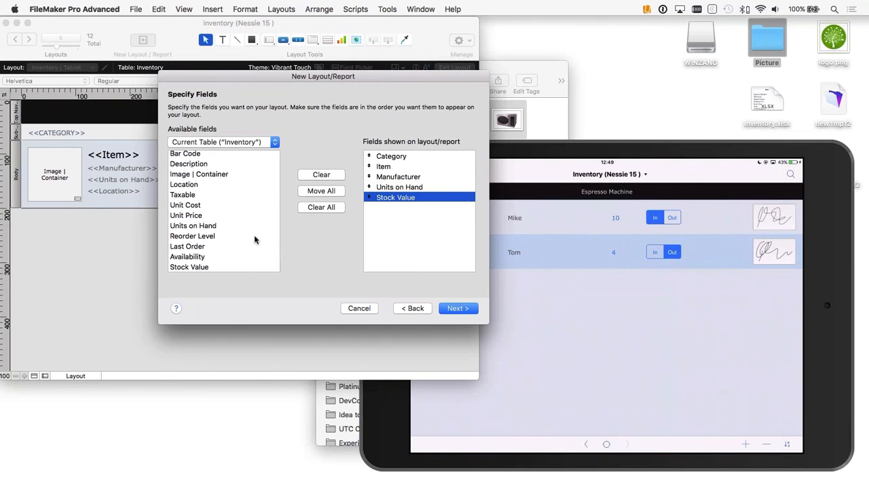
click(468, 312)
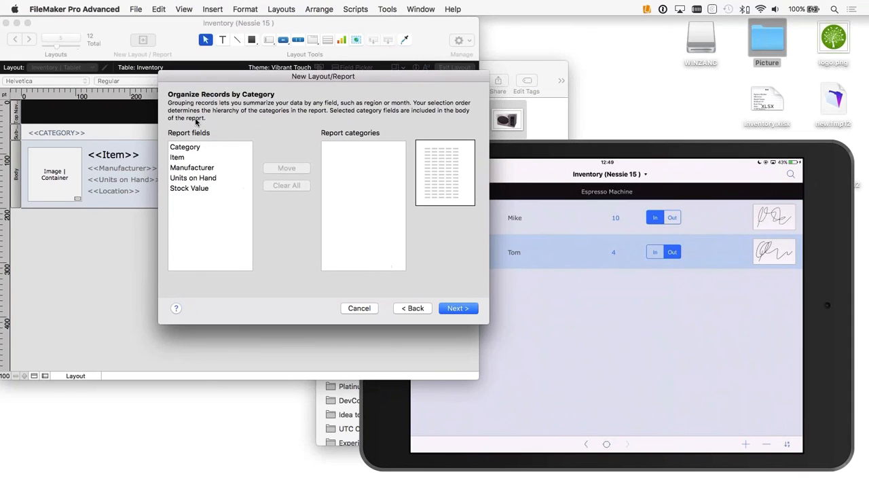
Step: Group the report by Category and keep Category as the only sort field
double_click(180, 151)
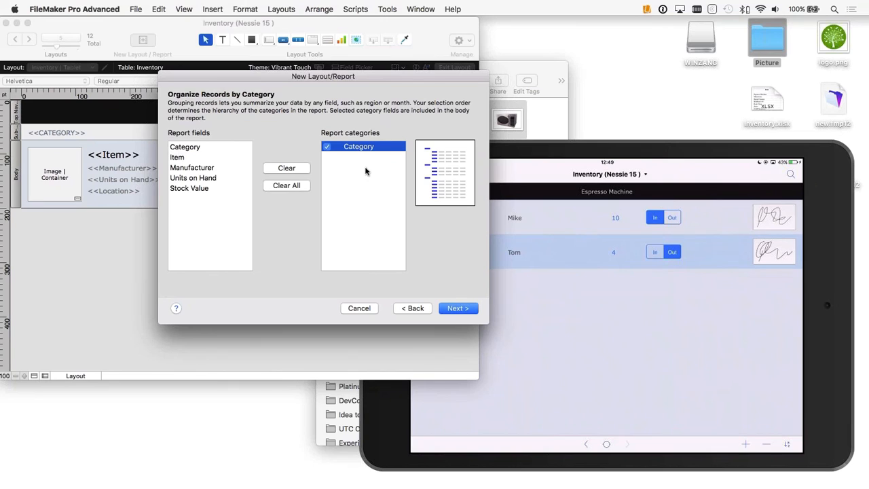
click(453, 310)
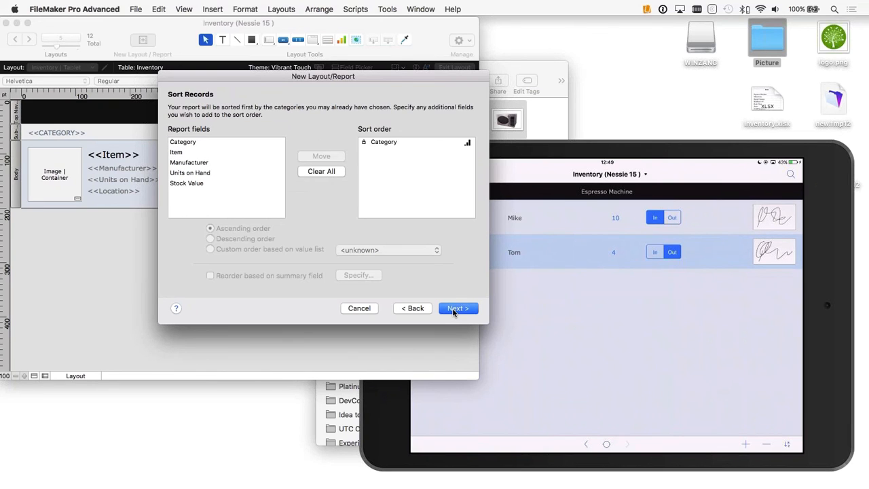
click(462, 308)
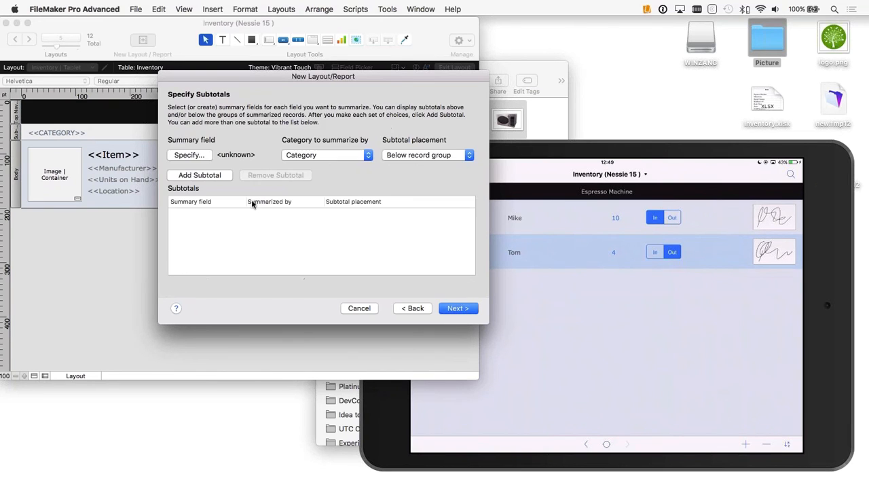
click(189, 155)
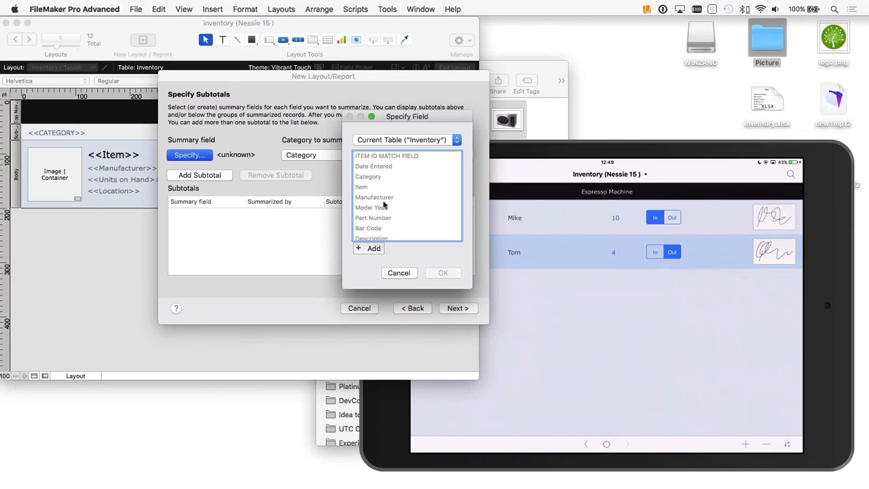
scroll(400, 204, down, 5)
scroll(411, 204, up, 5)
click(399, 273)
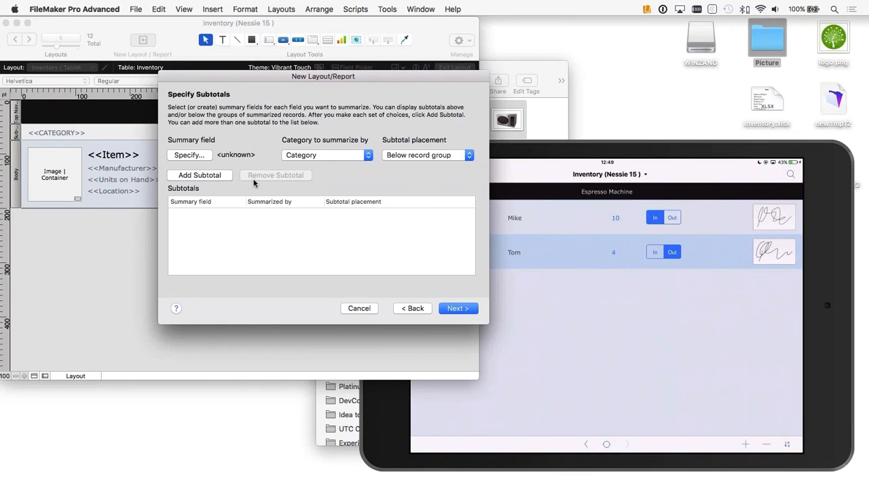
Step: Start a new summary field for the subtotal, set to the count of the Item field
click(181, 154)
click(370, 249)
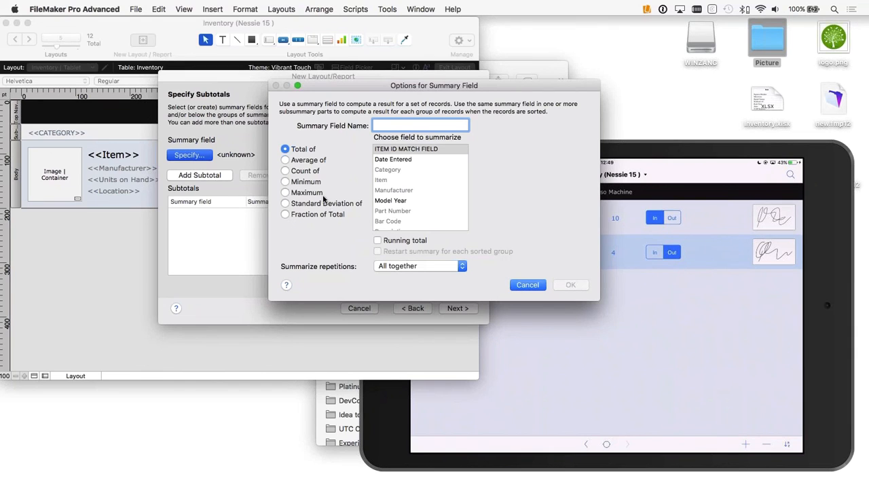
scroll(439, 211, down, 3)
scroll(439, 210, down, 5)
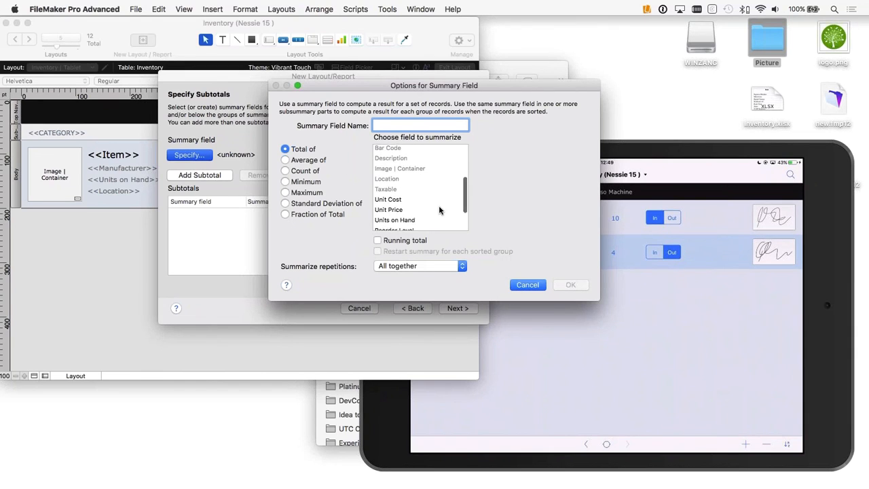
scroll(438, 211, up, 8)
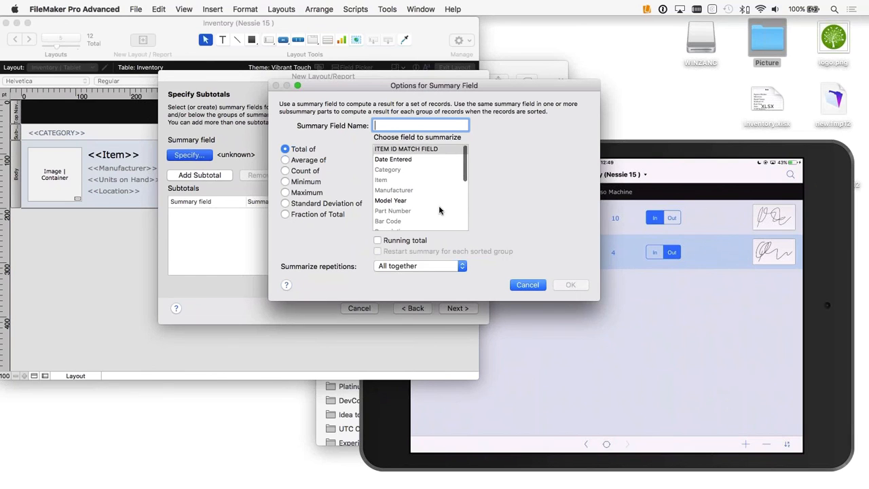
scroll(438, 211, down, 2)
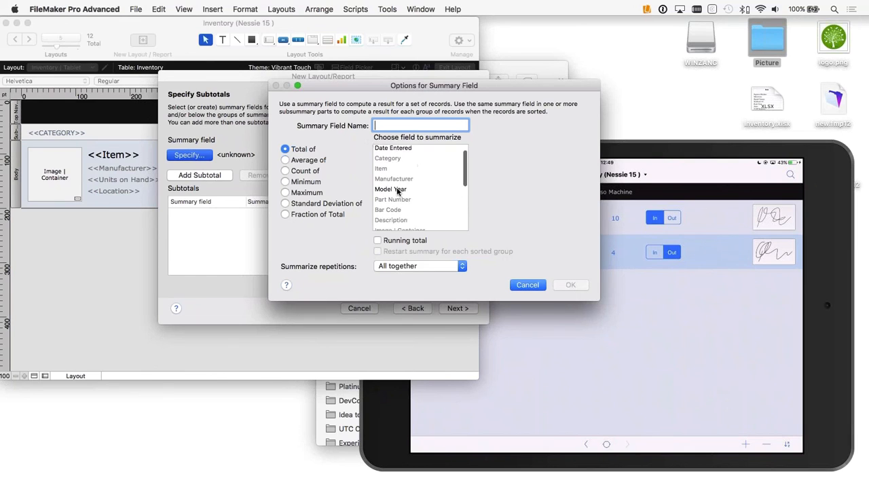
click(285, 171)
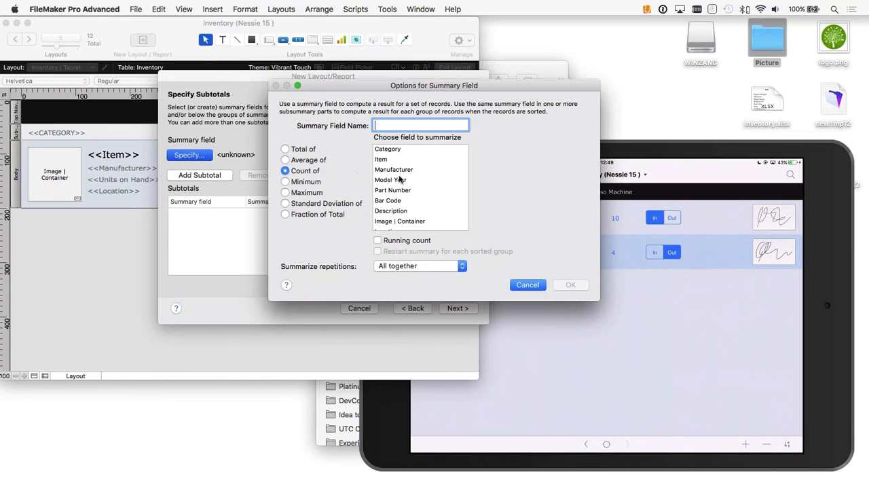
click(381, 160)
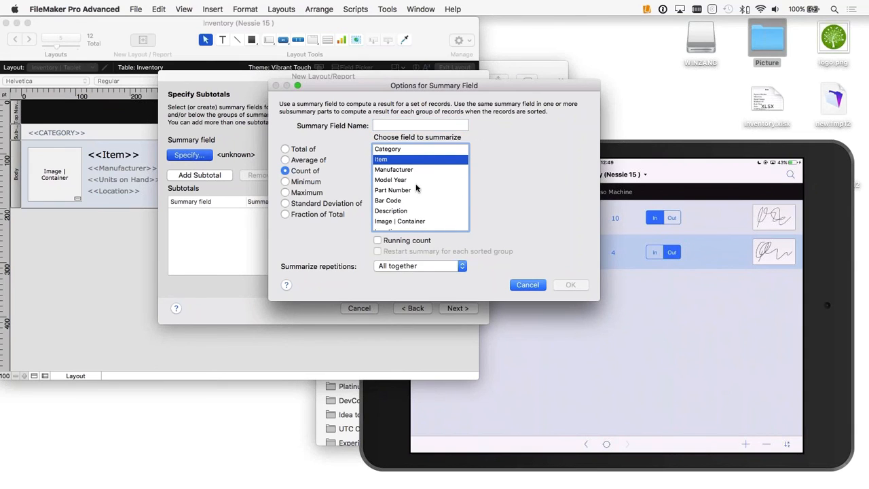
Step: Name the summary field Total Count and add it as a subtotal summarized by Category, placed below the record group
click(394, 126)
text(Tot)
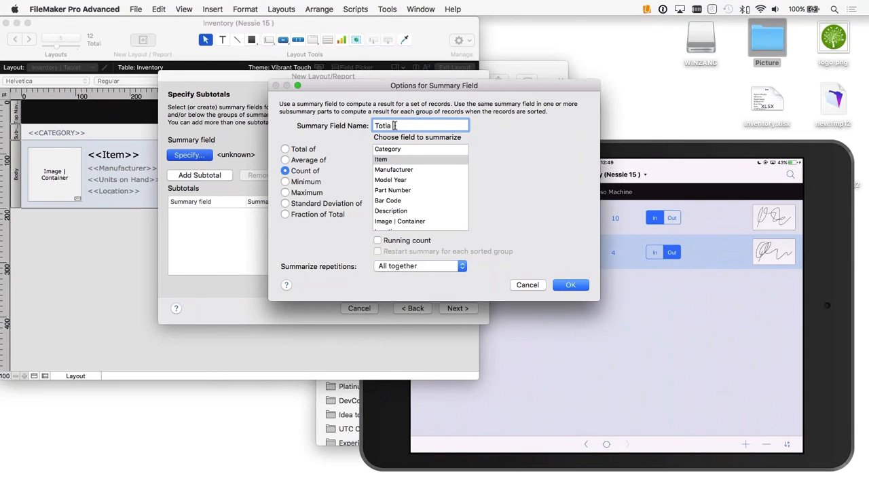
text(al Count)
click(571, 285)
click(446, 274)
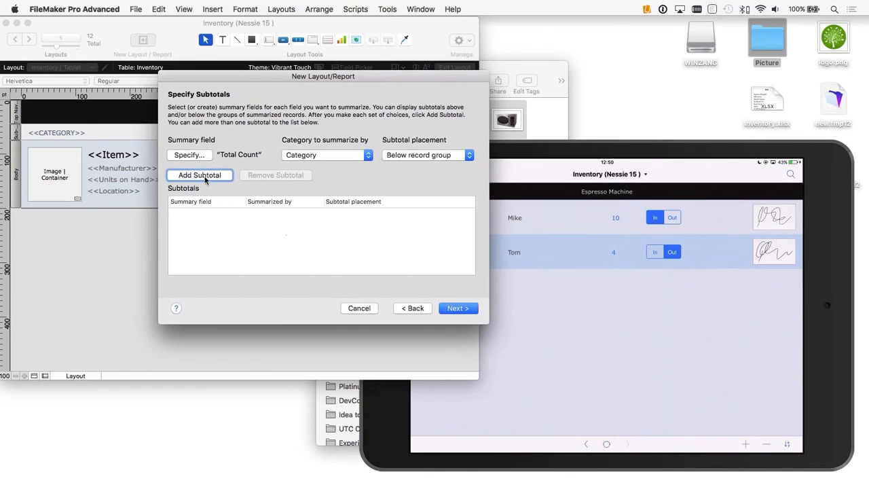
click(202, 175)
click(456, 309)
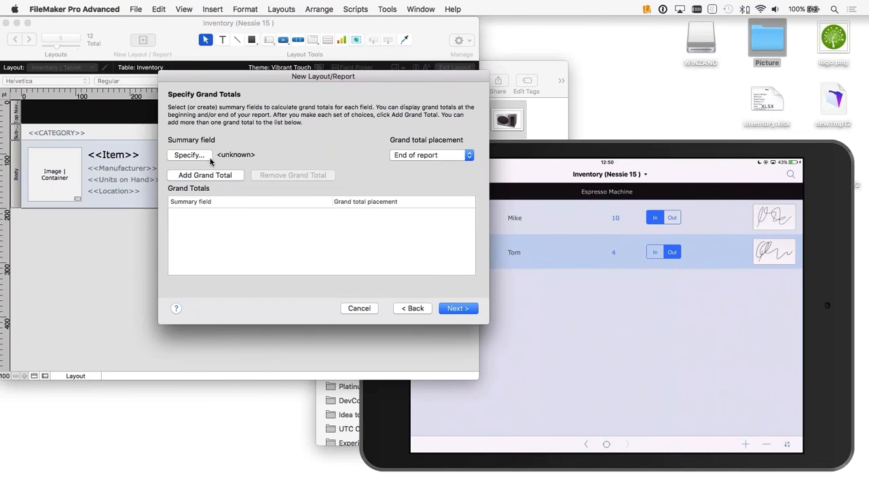
Step: Add Total Count as a grand total at the end of the report and keep the default header and footer settings
click(192, 155)
scroll(384, 204, down, 5)
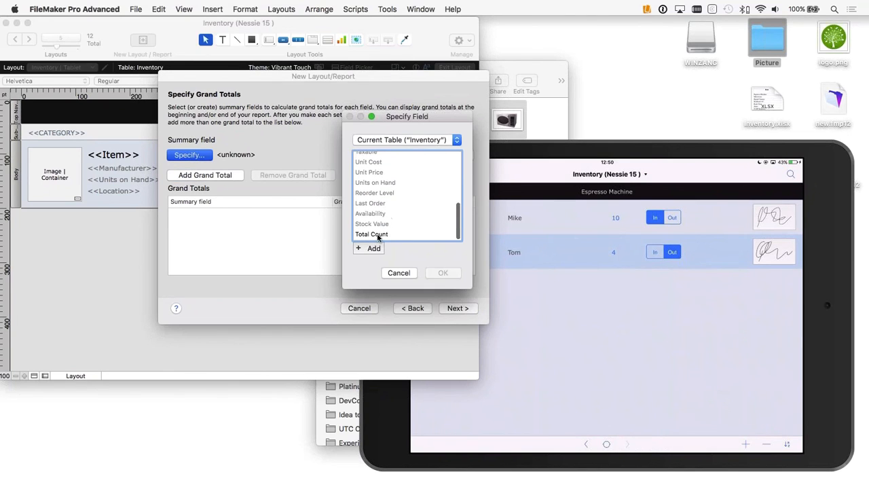
double_click(372, 235)
click(203, 175)
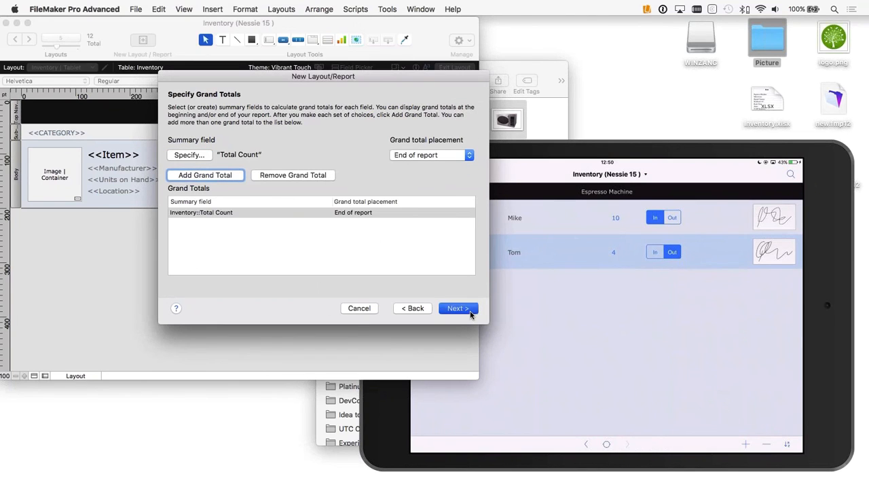
click(471, 311)
click(471, 311)
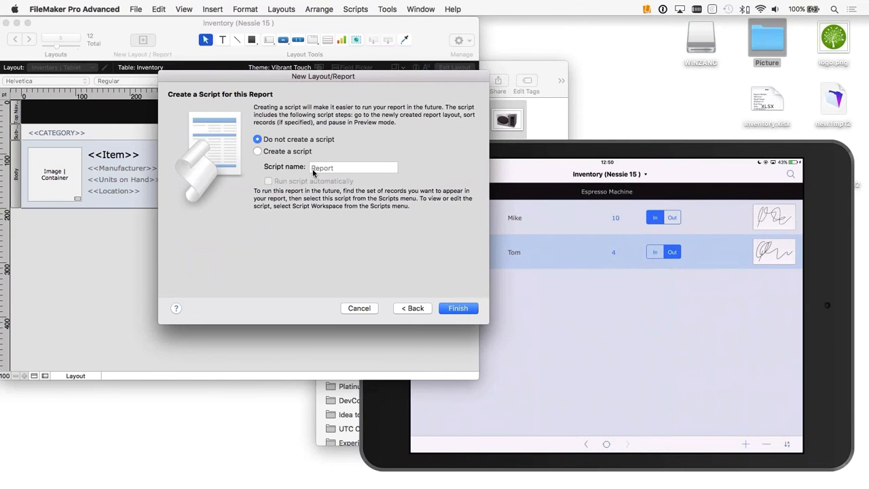
Step: Finish the report with an automatically run script named Report, and look through the grouped records in Browse mode
click(288, 152)
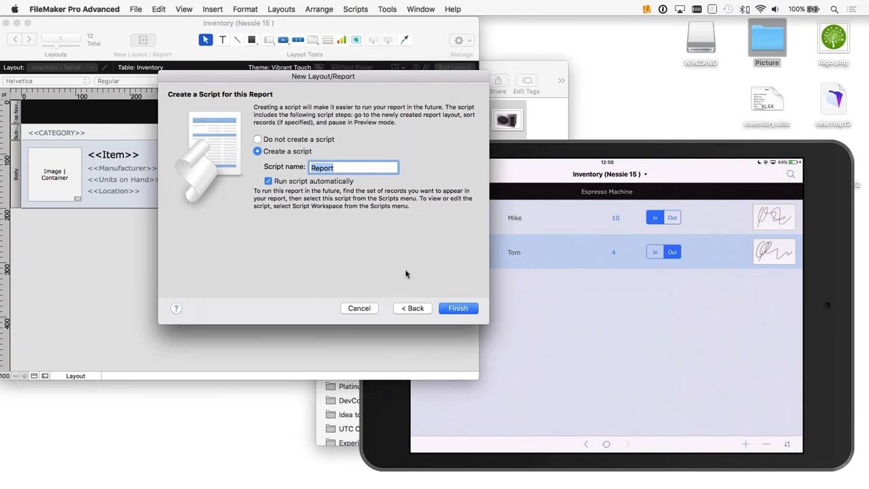
click(458, 307)
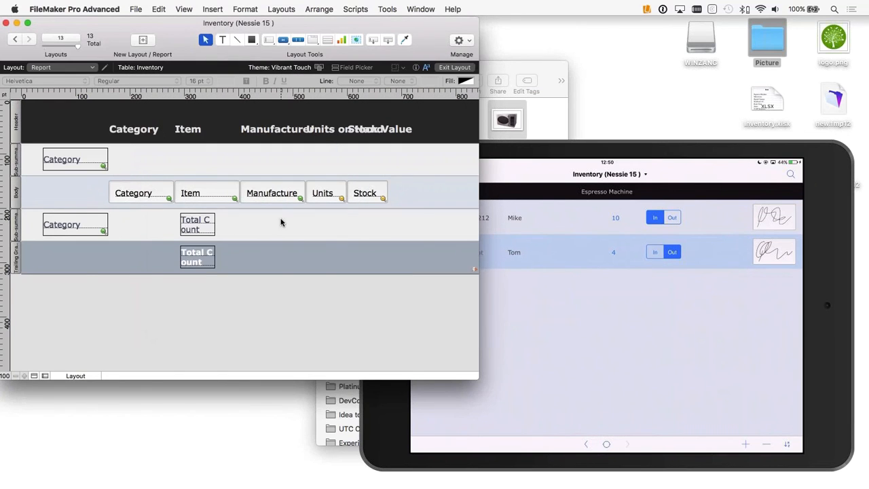
key(super+b)
scroll(240, 244, down, 10)
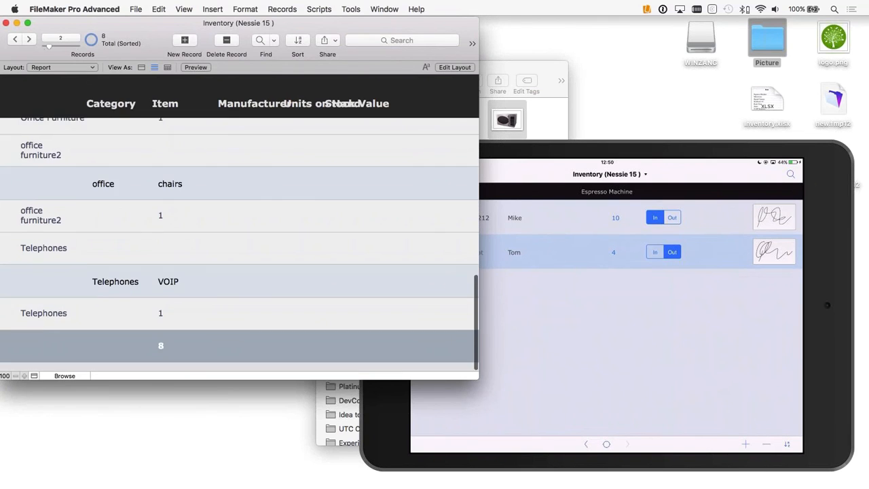
scroll(146, 142, up, 10)
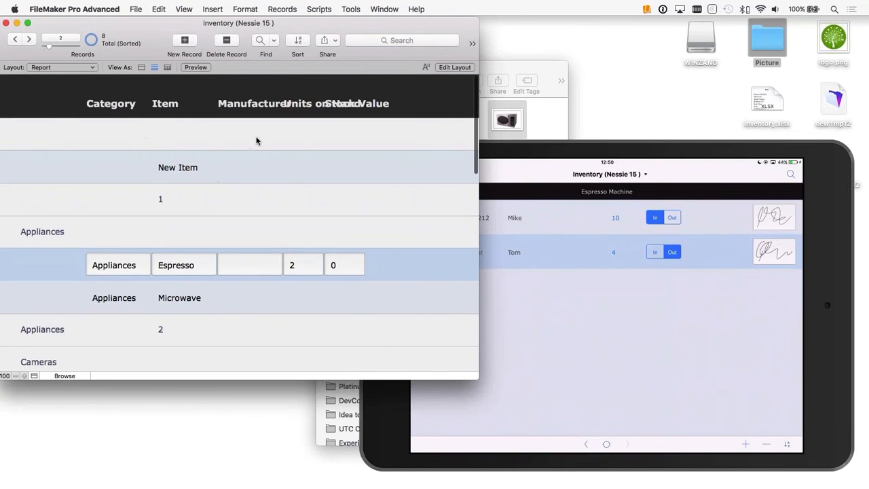
Step: In Layout mode, widen the report window and space out the Units on Hand and Stock Value headings with their body fields
key(super+l)
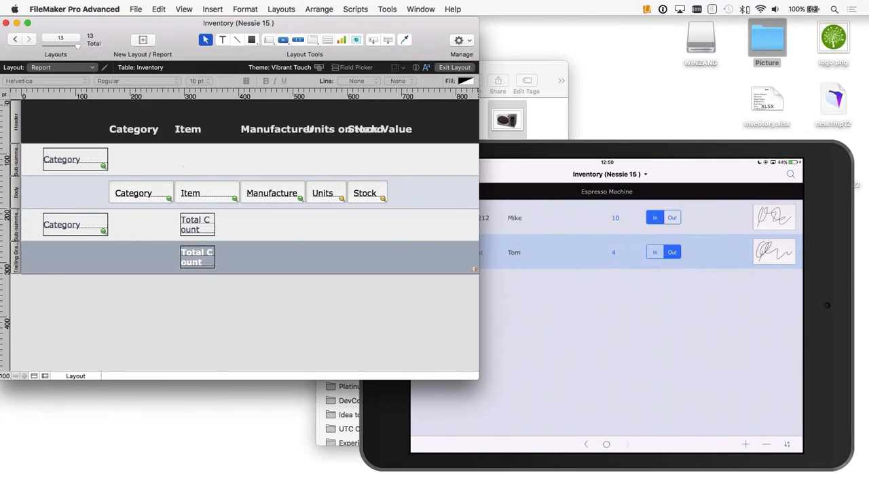
drag(478, 24, 624, 24)
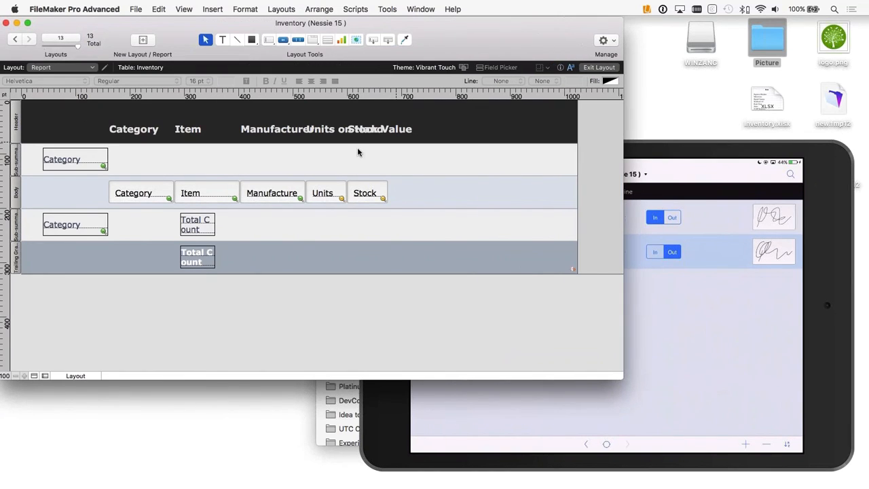
drag(395, 195, 394, 121)
drag(405, 130, 511, 135)
drag(370, 195, 480, 195)
click(486, 131)
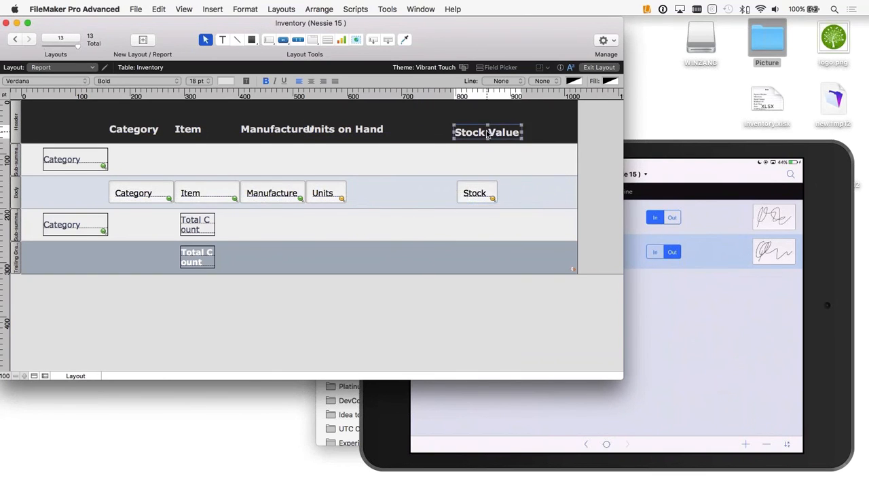
drag(340, 129, 377, 129)
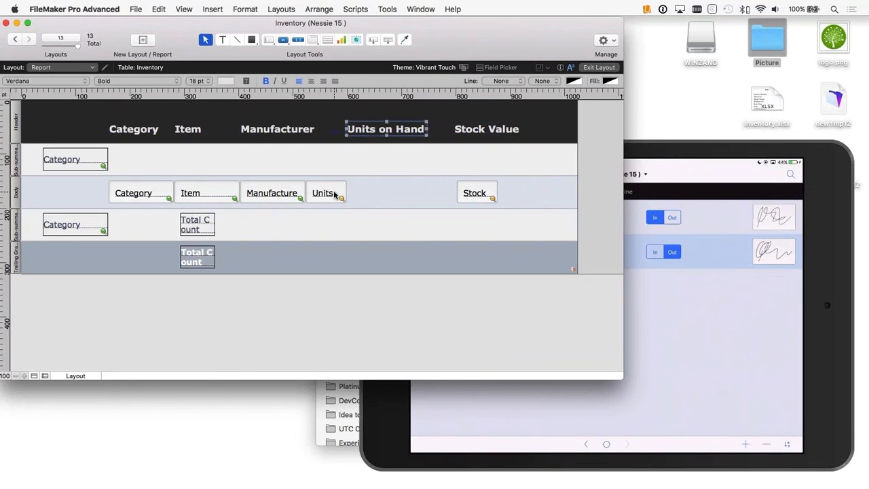
drag(328, 196, 386, 196)
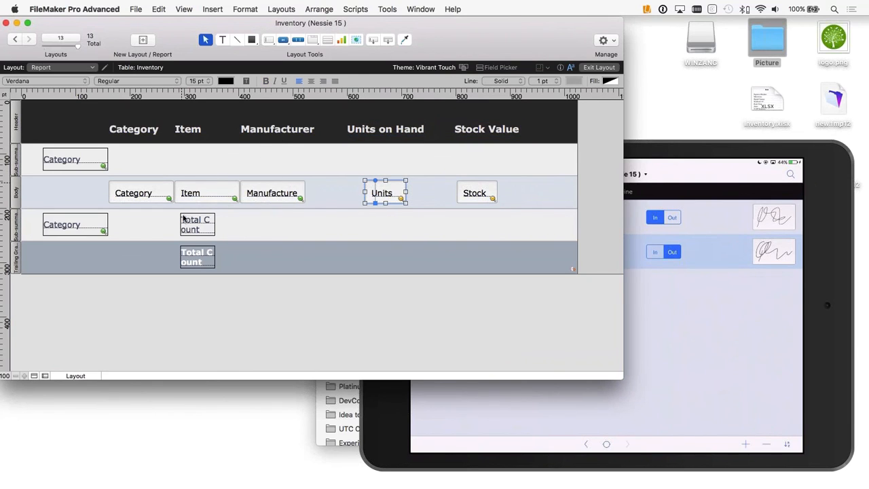
Step: Delete the Category field from the trailing sub-summary part and return to Browse mode
click(71, 233)
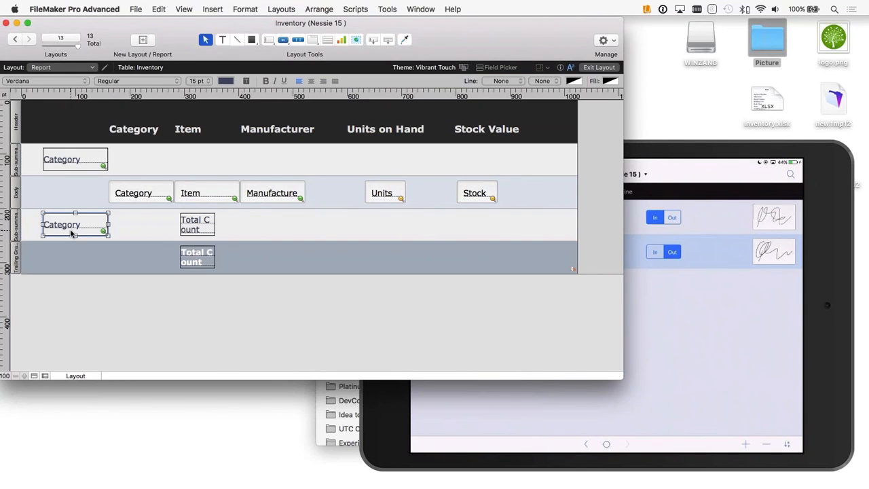
key(Delete)
click(599, 68)
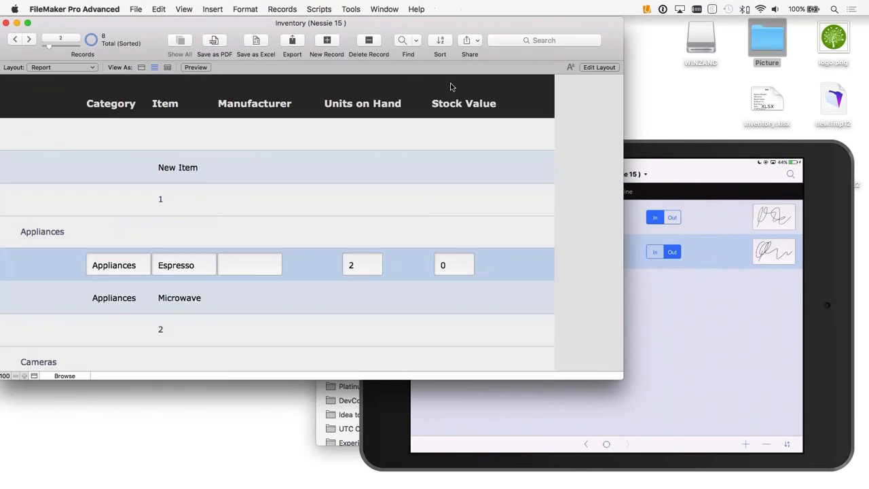
Step: Permanently delete the New Item record that has no category
click(95, 166)
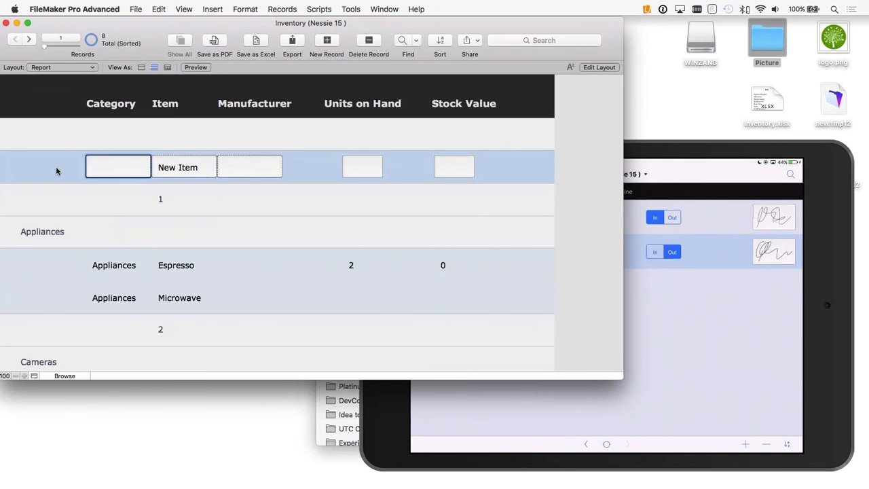
click(368, 42)
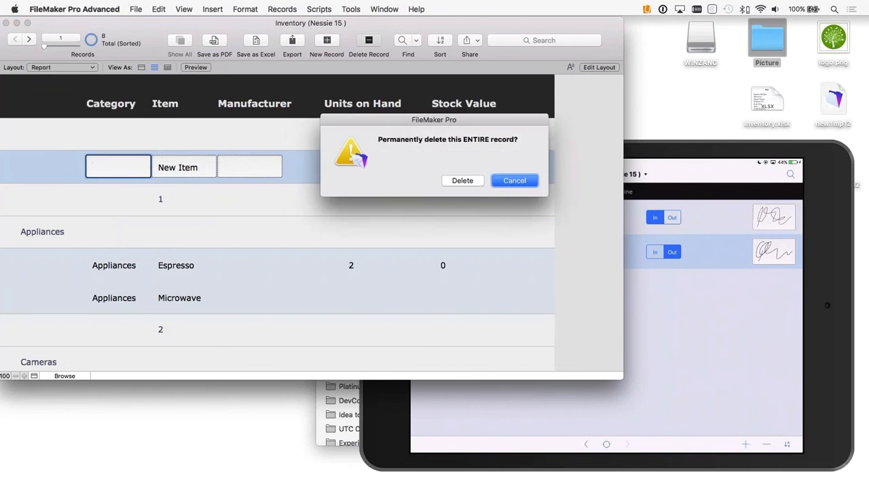
key(super+d)
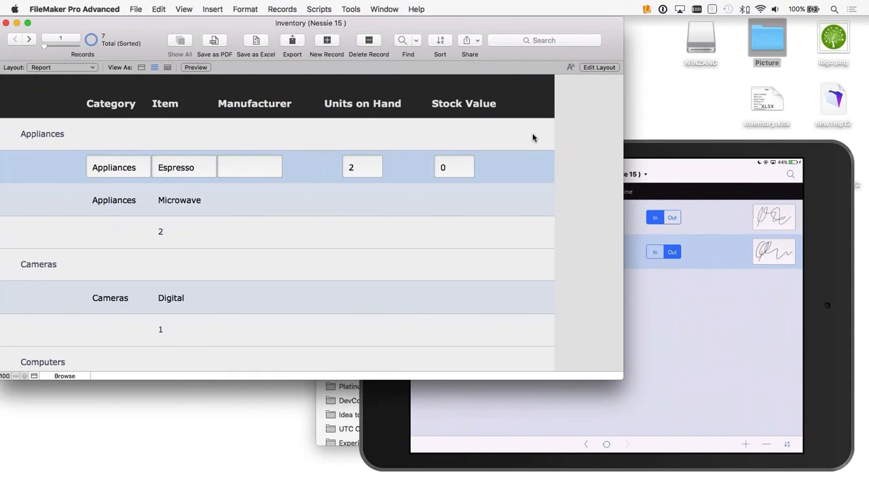
Step: Add a text label reading Total to the trailing grand summary part of the report layout
scroll(533, 138, down, 10)
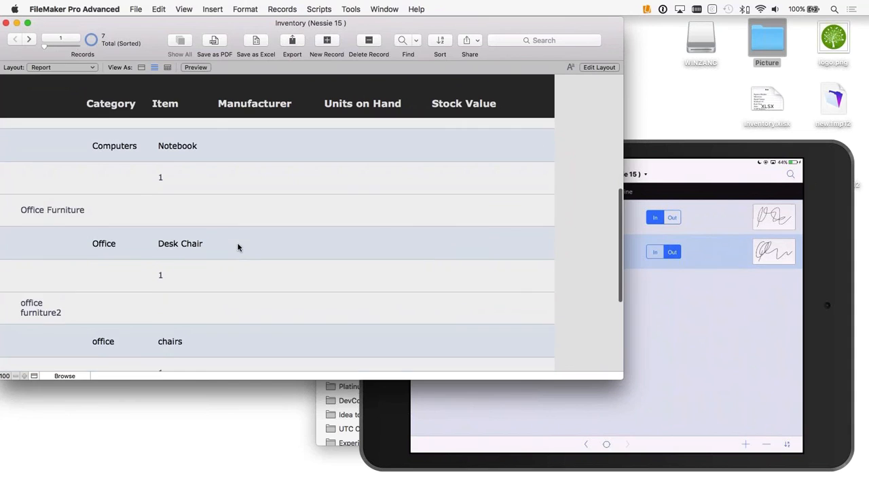
scroll(238, 247, down, 5)
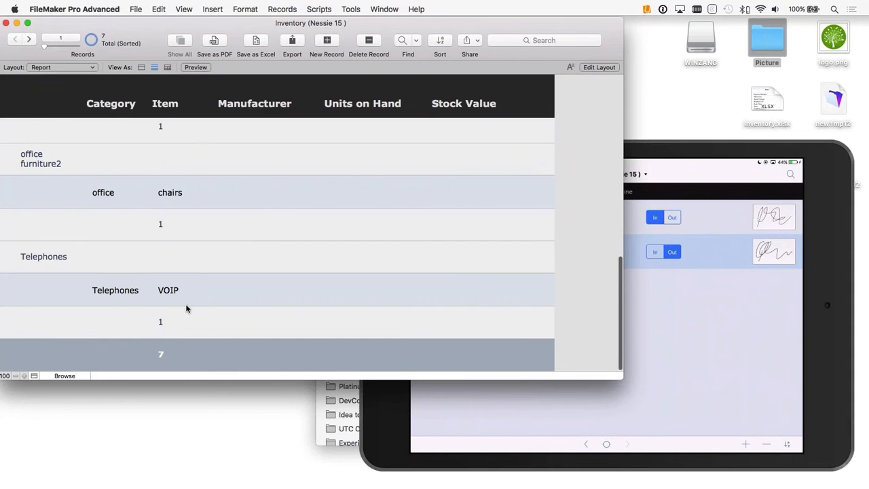
click(597, 68)
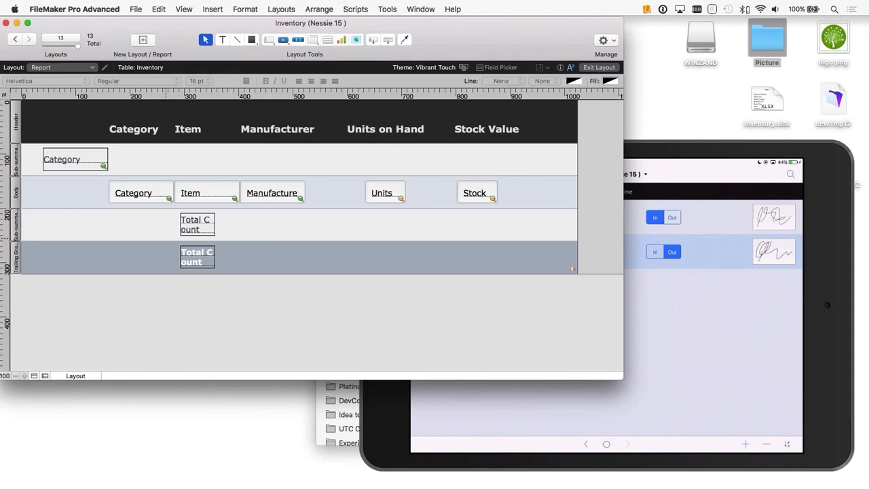
click(222, 40)
click(106, 258)
text(Toral C)
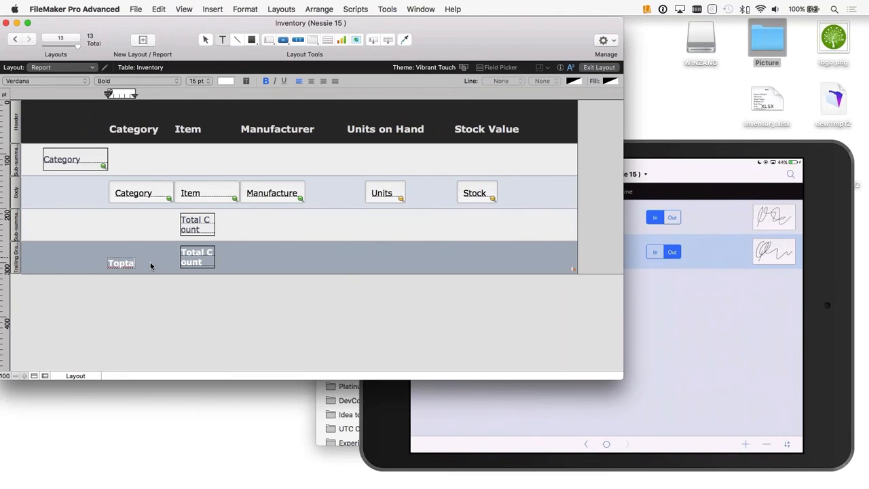
key(BackSpace)
key(BackSpace)
key(BackSpace)
key(BackSpace)
text(al)
key(BackSpace)
key(BackSpace)
key(BackSpace)
text(tal)
click(140, 303)
Step: Move the Total label beside the grand summary's Total Count field and check the report in Browse mode
drag(116, 262, 154, 260)
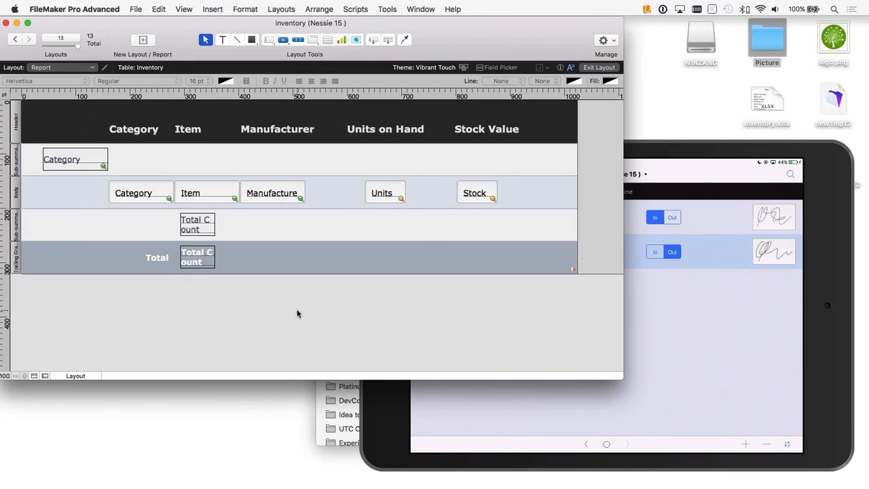
key(super+b)
scroll(217, 227, down, 10)
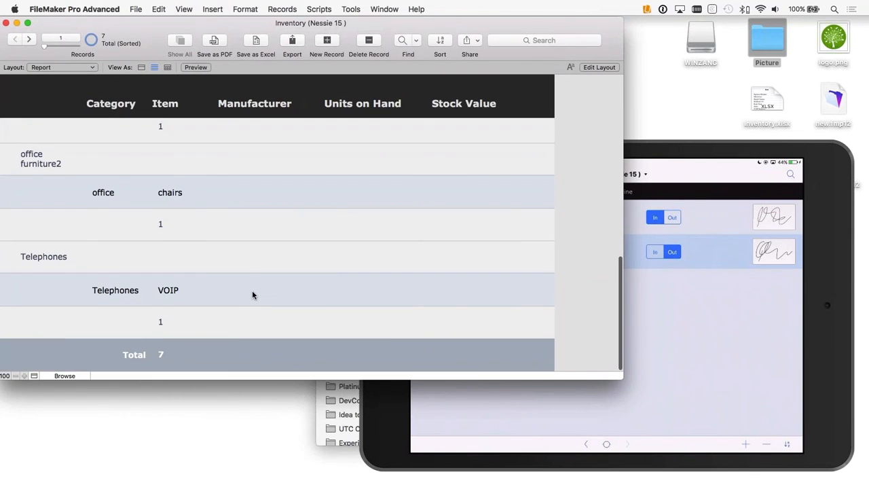
scroll(252, 290, up, 10)
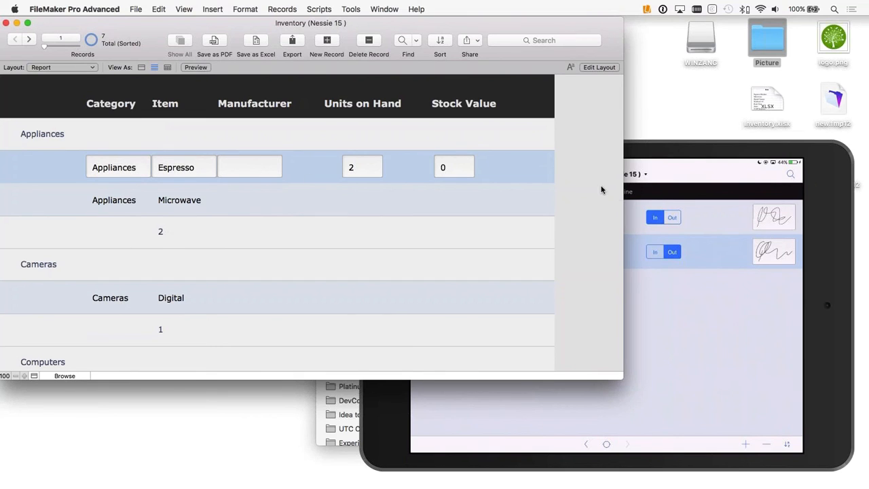
Step: Apply the Minimal Edit Box style to all five body fields and look through the report in Browse mode
key(super+l)
drag(522, 200, 109, 179)
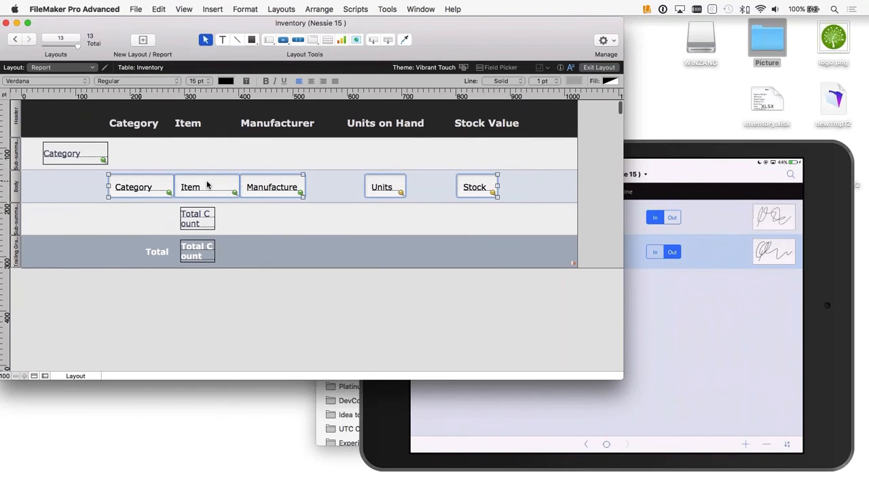
click(559, 68)
click(493, 38)
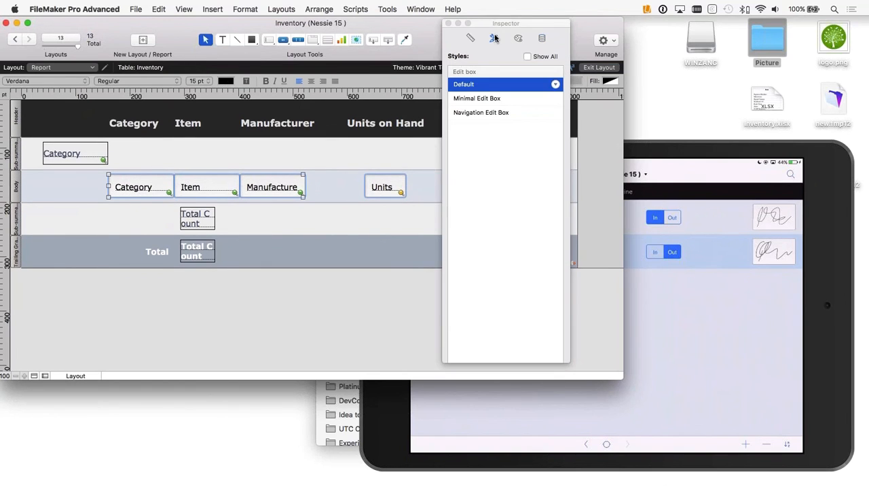
click(484, 99)
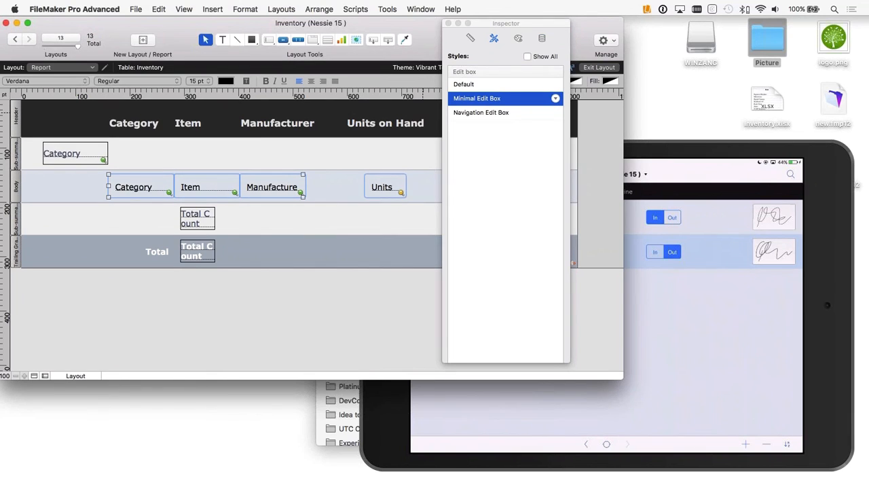
click(448, 23)
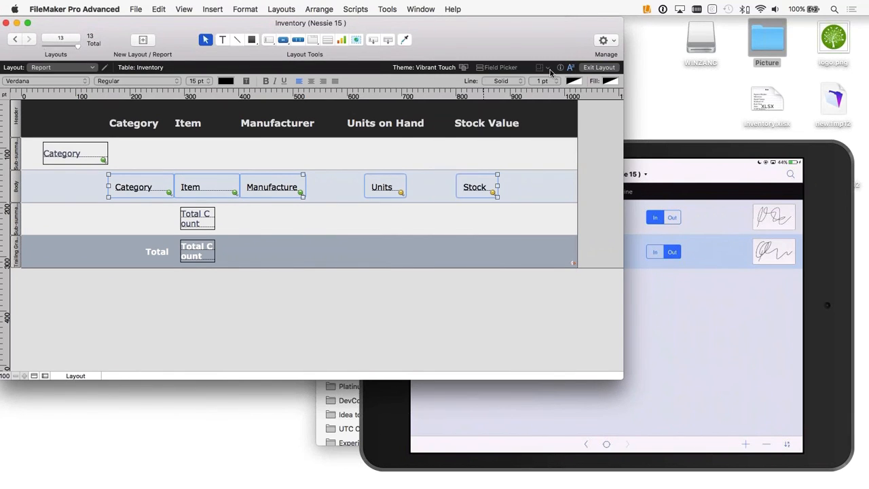
click(598, 68)
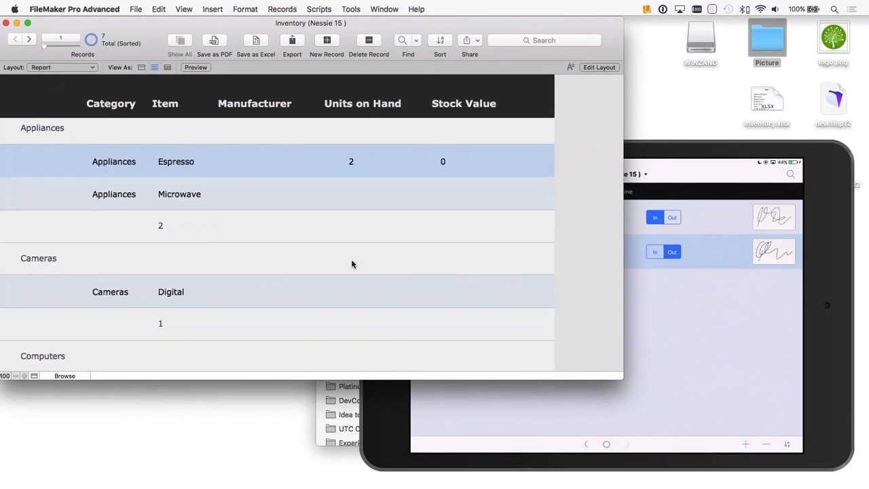
scroll(352, 264, down, 2)
scroll(351, 265, up, 3)
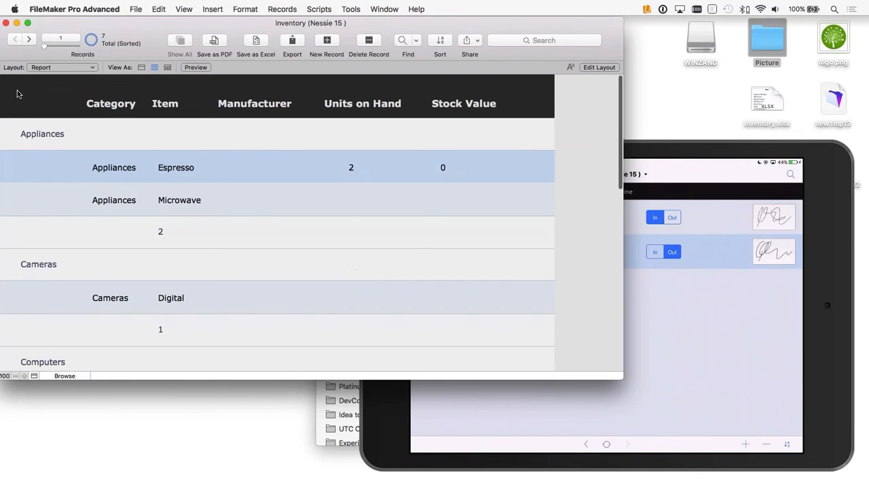
scroll(339, 222, down, 10)
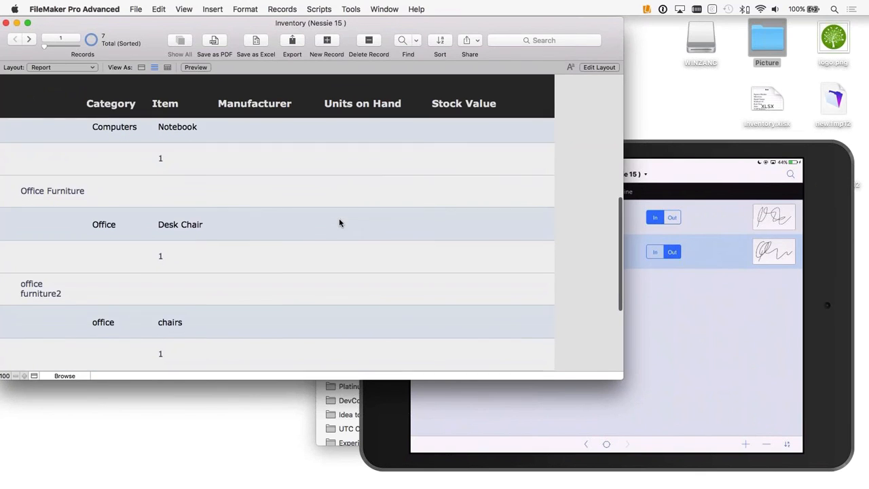
scroll(340, 222, up, 10)
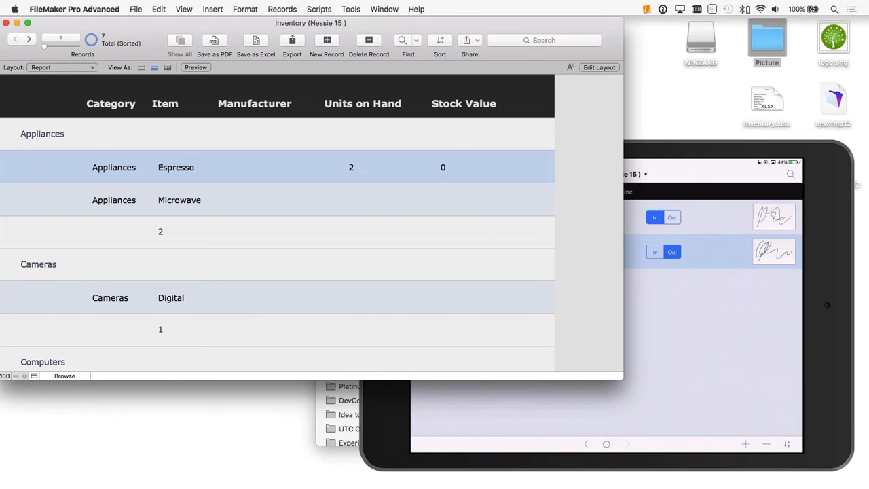
click(299, 474)
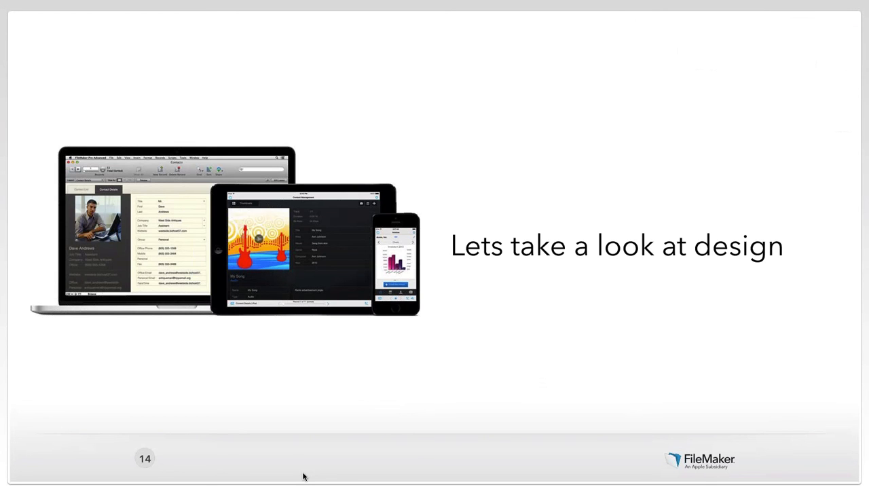
key(Right)
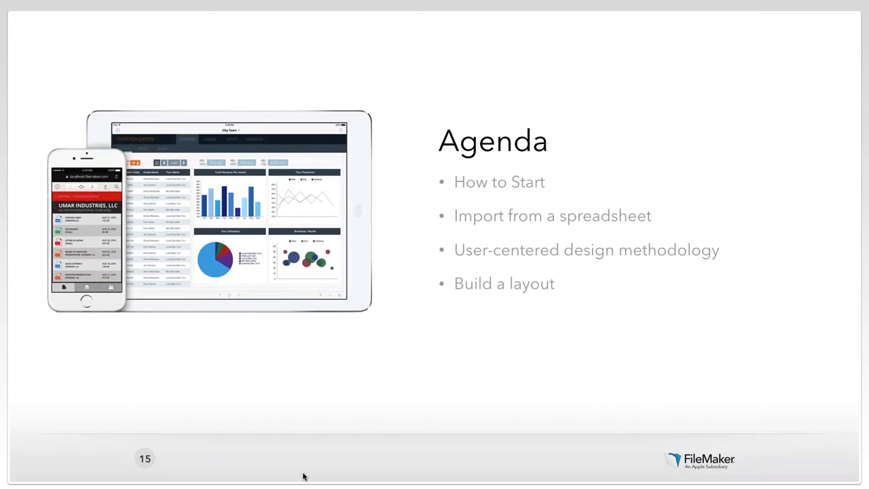